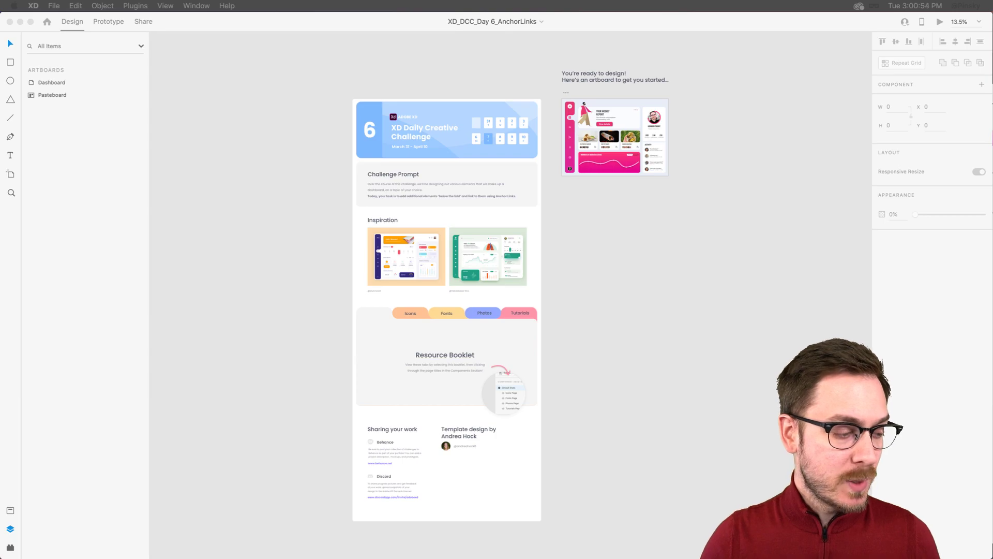
- Switch to Chrome and review the XD Daily Creative Challenge page on Behance, including how the challenge works
{"action": "key", "text": "super+Tab"}
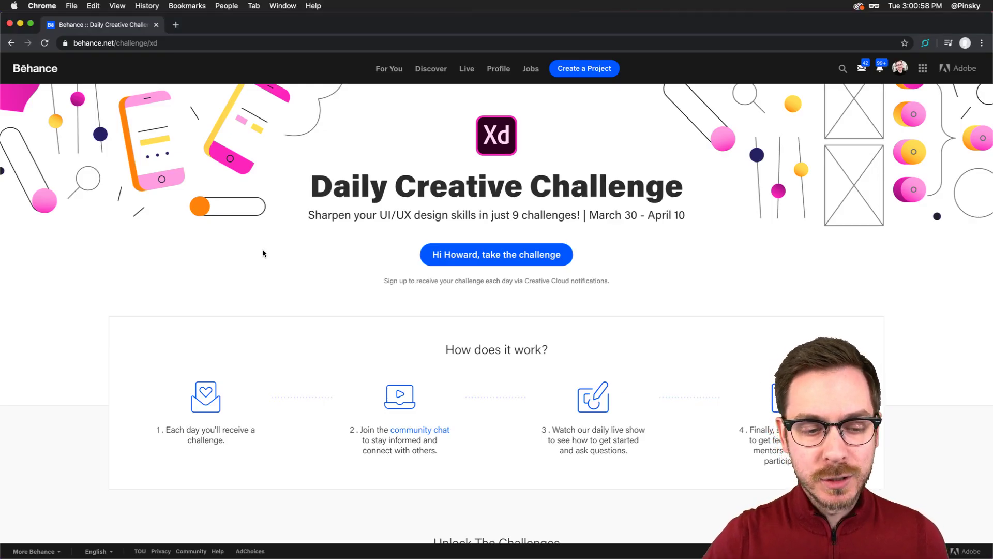
{"action": "right_click", "coordinate": [71, 66]}
{"action": "right_click", "coordinate": [49, 67]}
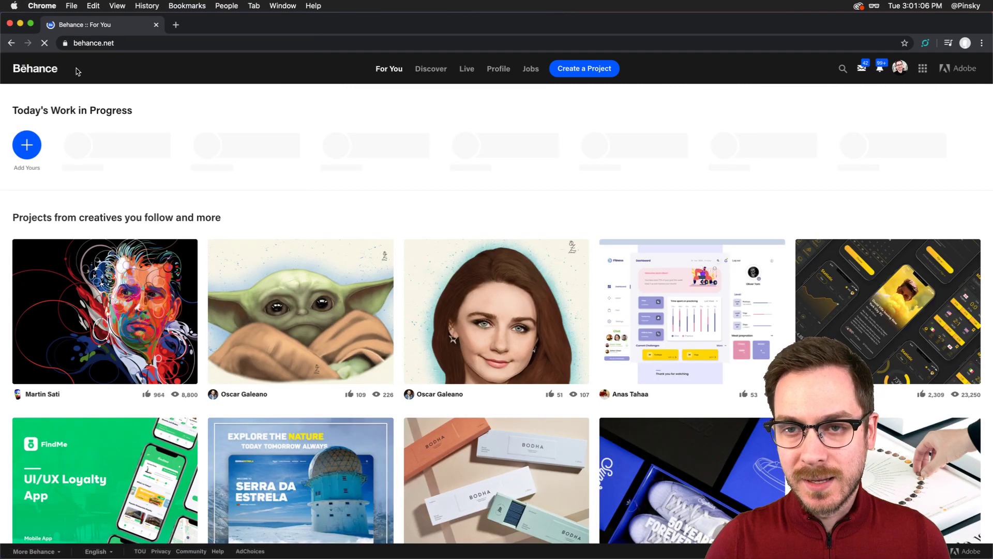
{"action": "left_click", "coordinate": [11, 44]}
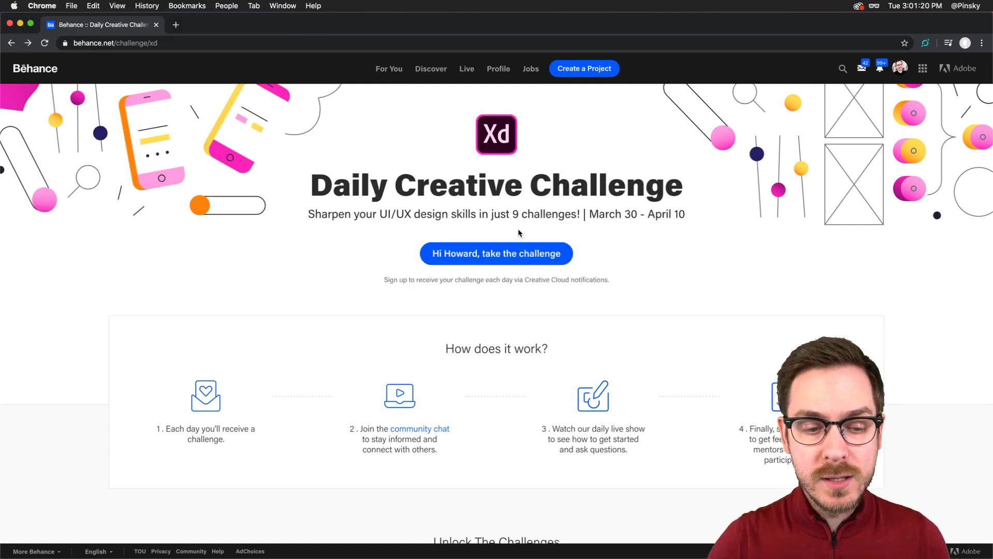
{"action": "scroll", "coordinate": [267, 285], "scroll_direction": "down", "scroll_amount": 5}
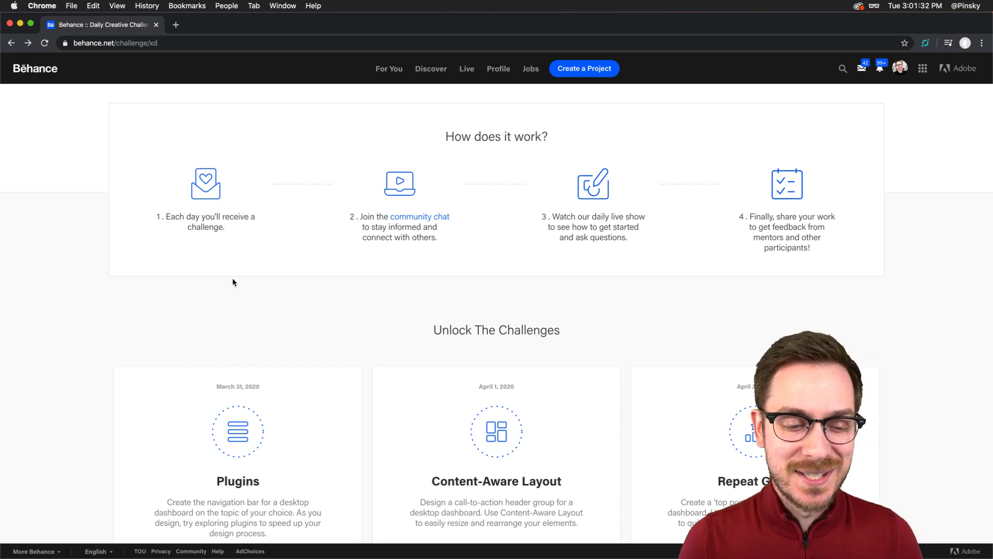
{"action": "scroll", "coordinate": [233, 282], "scroll_direction": "down", "scroll_amount": 4}
{"action": "scroll", "coordinate": [260, 273], "scroll_direction": "up", "scroll_amount": 3}
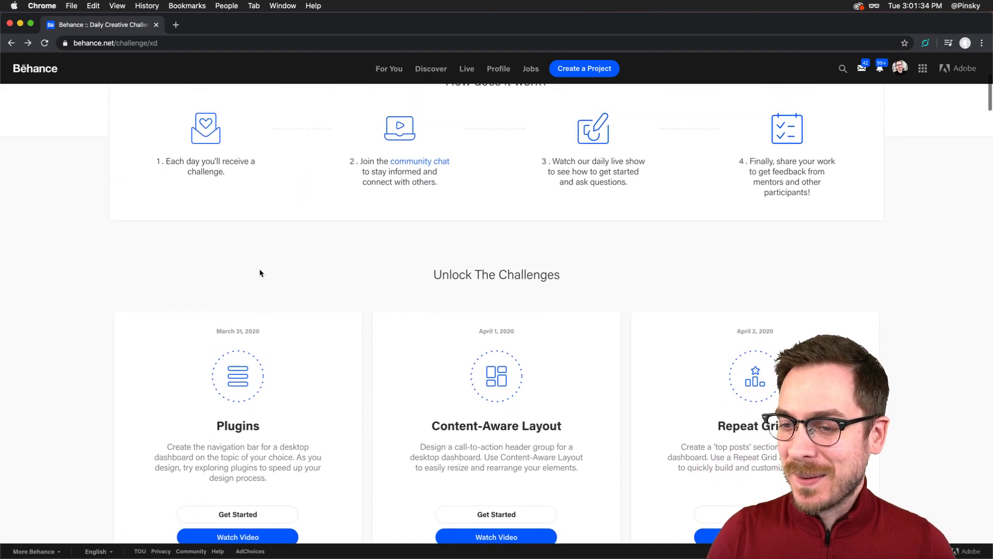
{"action": "scroll", "coordinate": [260, 272], "scroll_direction": "up", "scroll_amount": 1}
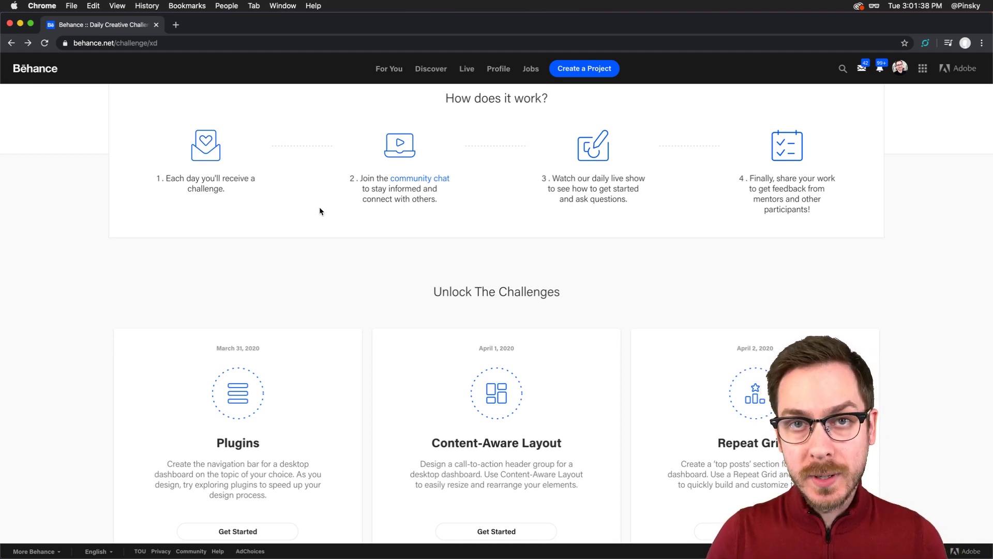
- Switch to Discord and browse the dashboard submissions and feedback in the Adobe XD server's current-challenge channel
{"action": "key", "text": "super+Tab"}
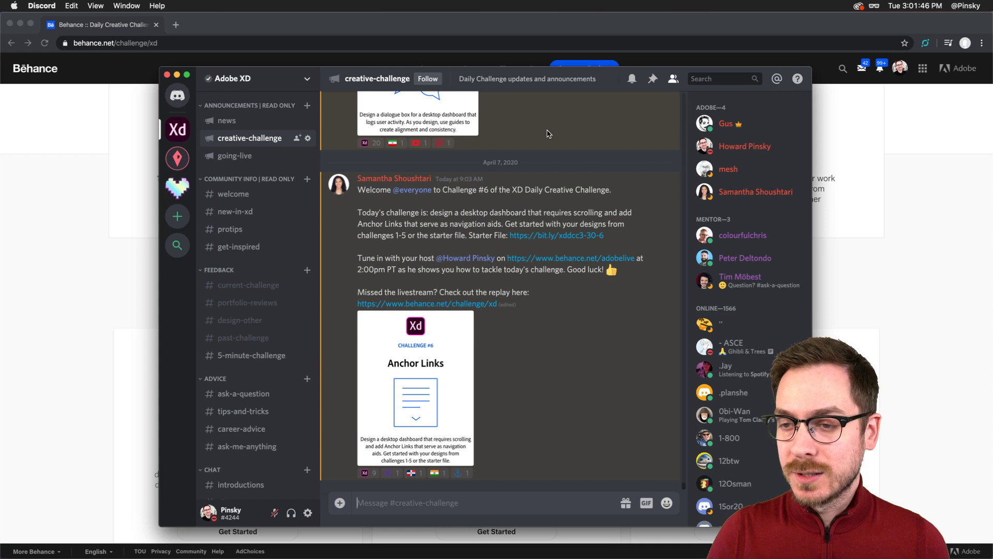
{"action": "left_click", "coordinate": [234, 288]}
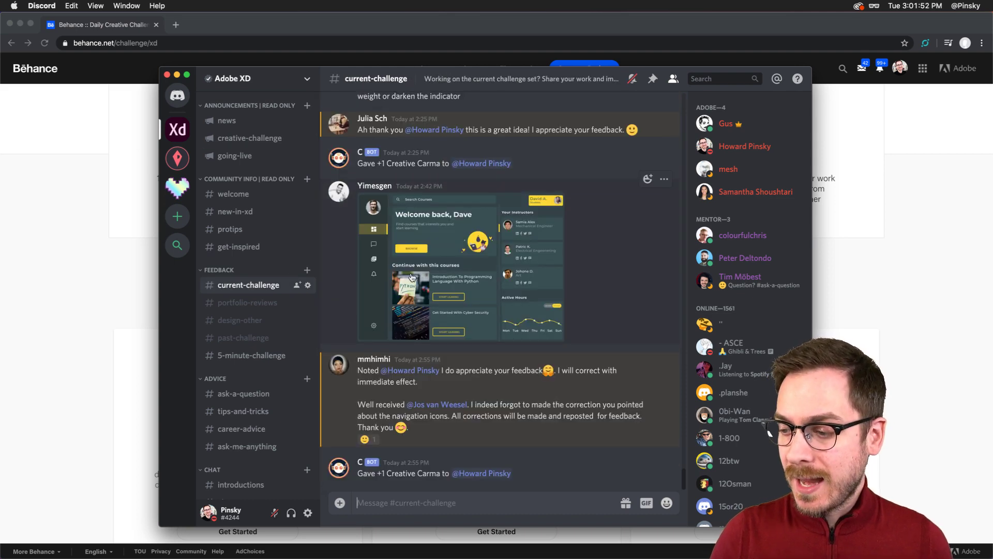
{"action": "scroll", "coordinate": [412, 276], "scroll_direction": "up", "scroll_amount": 5}
{"action": "scroll", "coordinate": [412, 276], "scroll_direction": "down", "scroll_amount": 3}
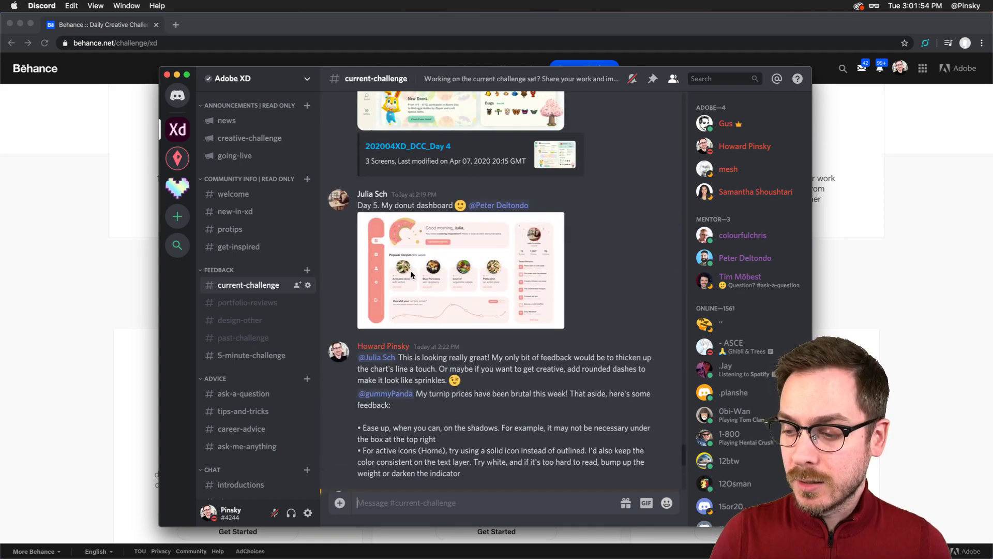
{"action": "scroll", "coordinate": [451, 318], "scroll_direction": "up", "scroll_amount": 10}
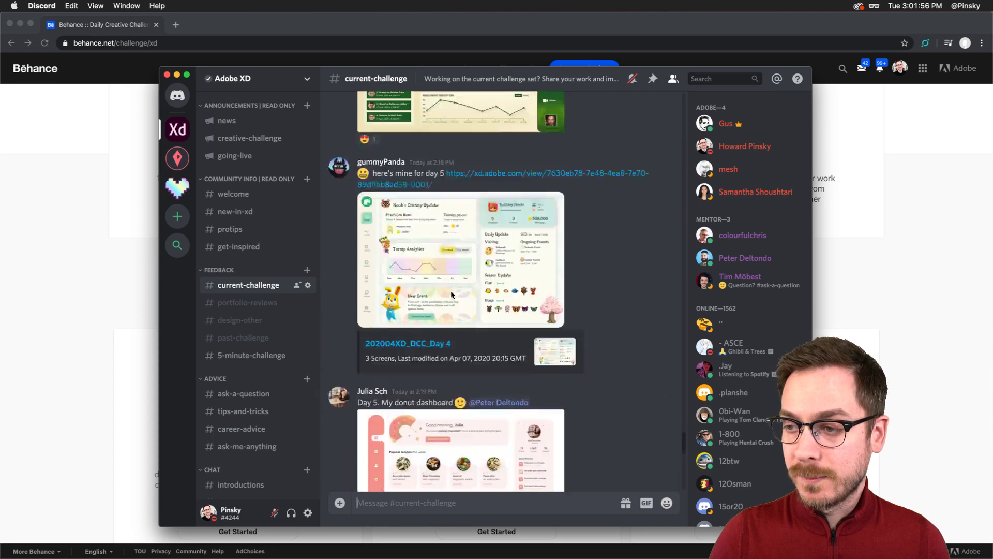
{"action": "scroll", "coordinate": [451, 294], "scroll_direction": "down", "scroll_amount": 15}
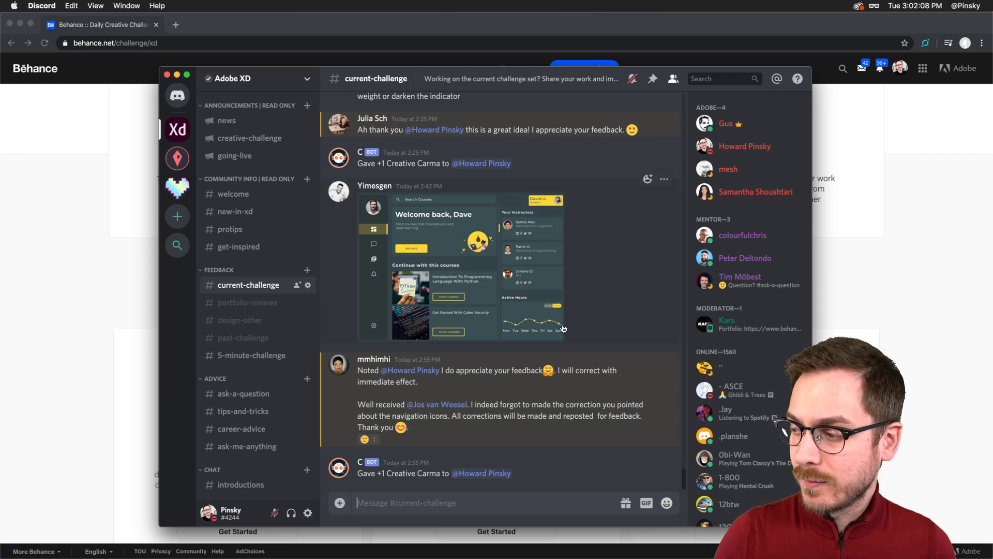
- Return to the Behance challenge page in Chrome and review the challenge cards from Plugins through Anchor Links
{"action": "left_click", "coordinate": [85, 272]}
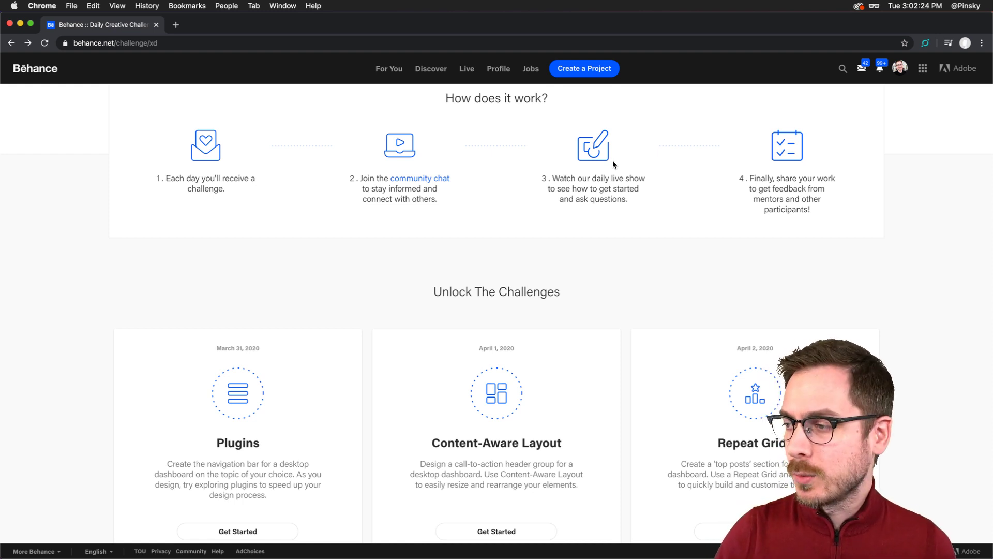
{"action": "scroll", "coordinate": [639, 155], "scroll_direction": "up", "scroll_amount": 1}
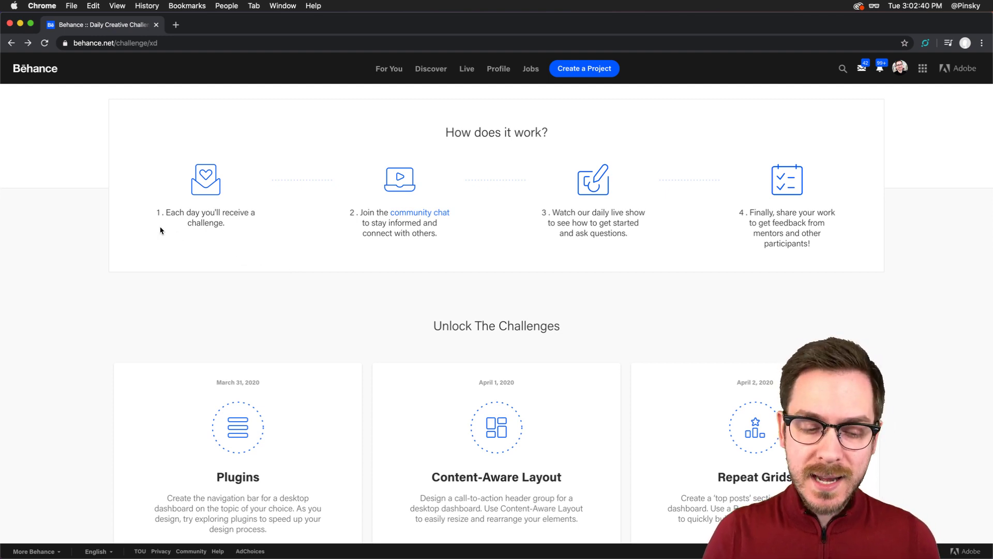
{"action": "scroll", "coordinate": [160, 230], "scroll_direction": "down", "scroll_amount": 5}
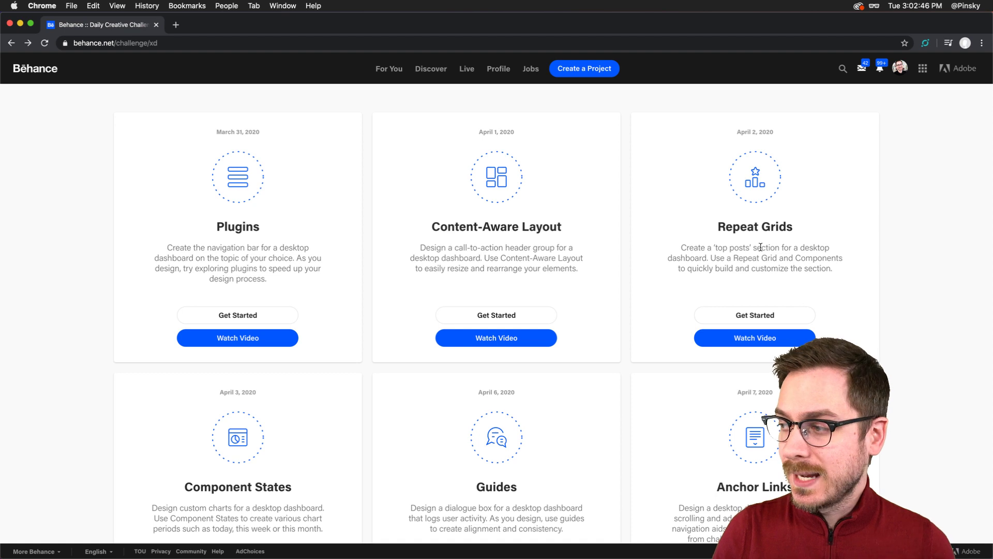
{"action": "scroll", "coordinate": [198, 376], "scroll_direction": "down", "scroll_amount": 3}
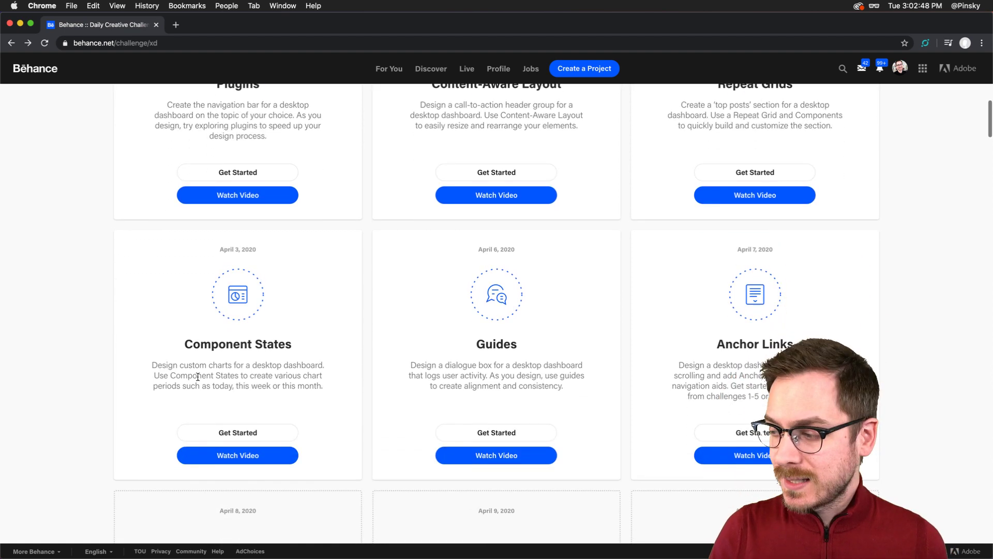
{"action": "scroll", "coordinate": [498, 351], "scroll_direction": "down", "scroll_amount": 1}
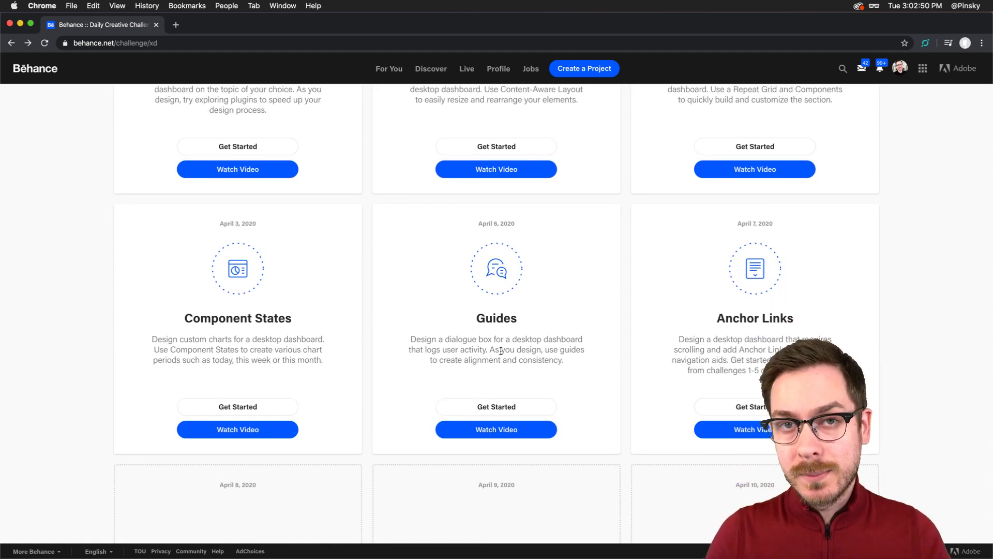
{"action": "scroll", "coordinate": [573, 295], "scroll_direction": "up", "scroll_amount": 1}
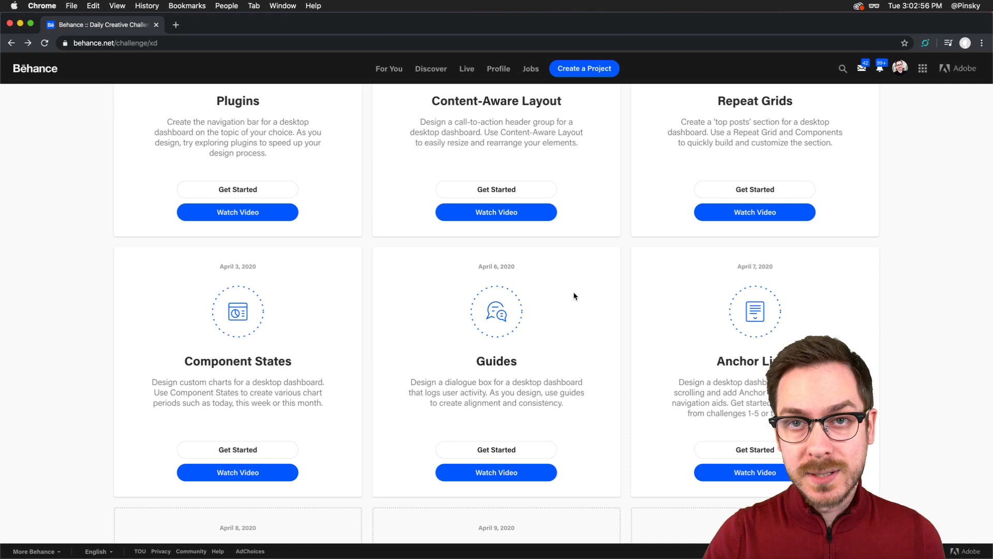
{"action": "scroll", "coordinate": [573, 296], "scroll_direction": "up", "scroll_amount": 1}
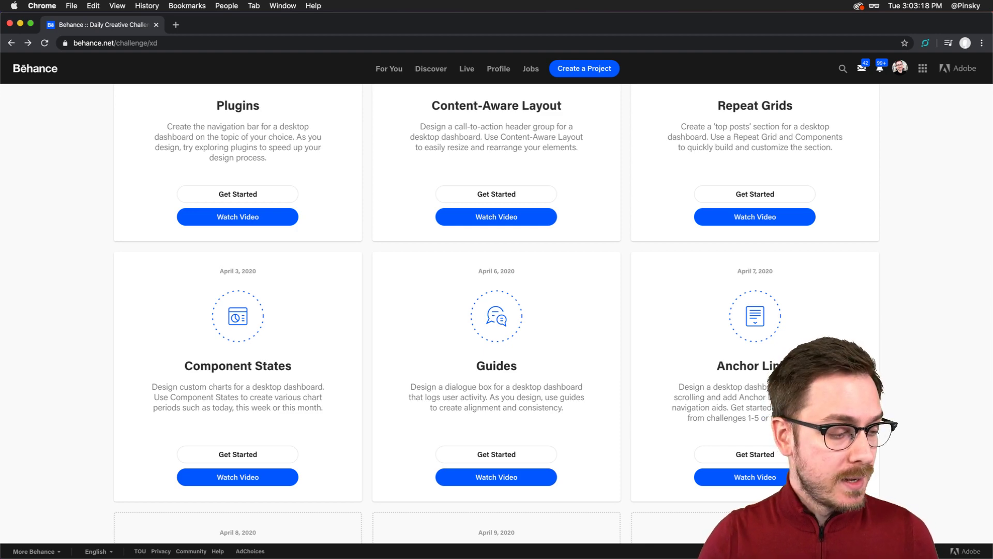
- Switch to Adobe XD and examine the Day 6 challenge prompt and the starter Dashboard artboard
{"action": "key", "text": "super+Tab"}
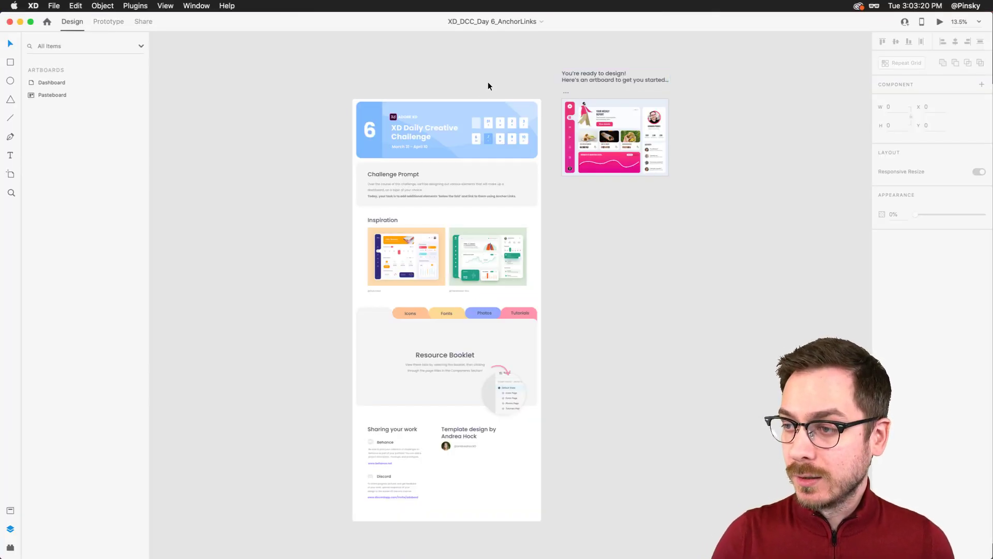
{"action": "scroll", "coordinate": [474, 98], "scroll_direction": "up", "scroll_amount": 5}
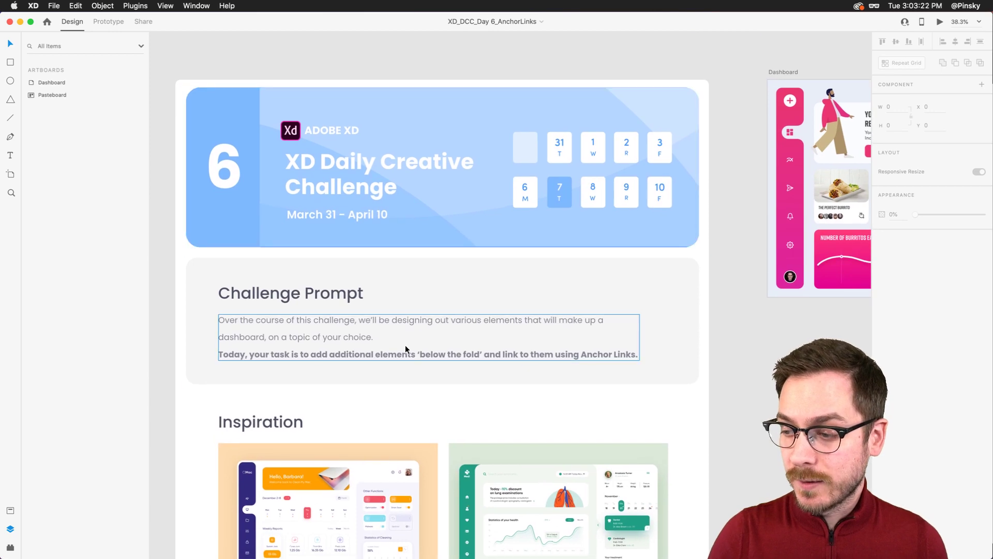
{"action": "scroll", "coordinate": [468, 341], "scroll_direction": "right", "scroll_amount": 10}
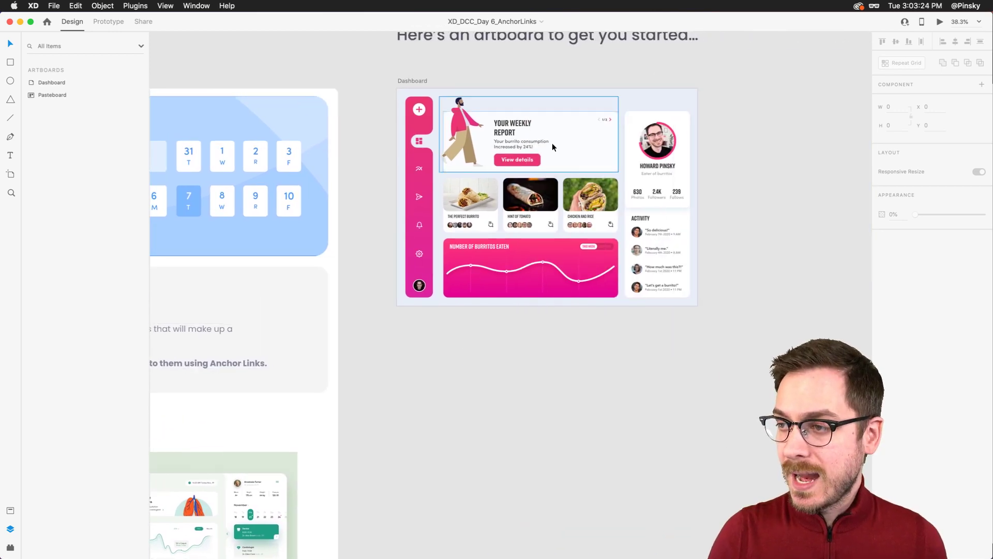
{"action": "scroll", "coordinate": [551, 143], "scroll_direction": "up", "scroll_amount": 2}
{"action": "scroll", "coordinate": [299, 166], "scroll_direction": "up", "scroll_amount": 3}
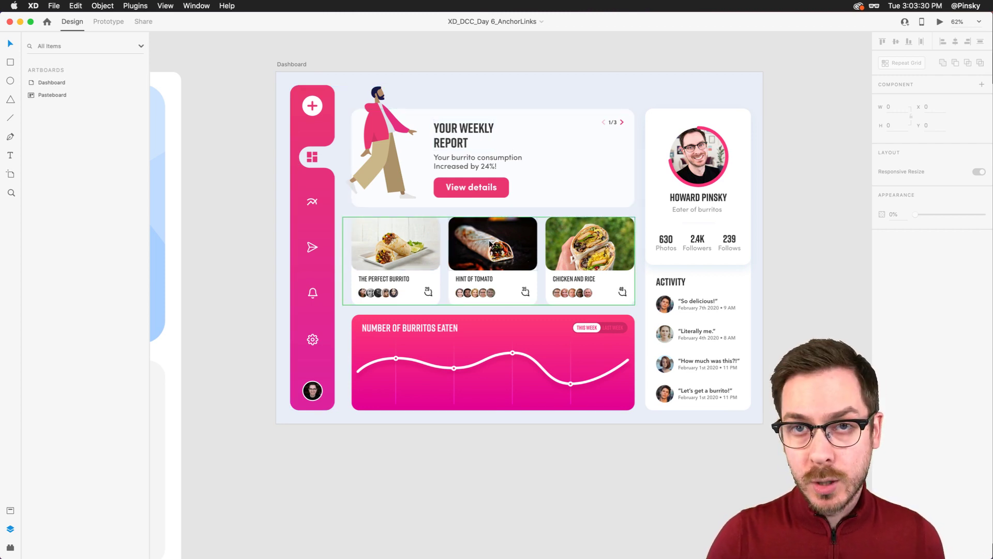
- Inspect the burritos chart component's Last Week state and the profile and activity group on the Dashboard artboard
{"action": "left_click", "coordinate": [464, 340]}
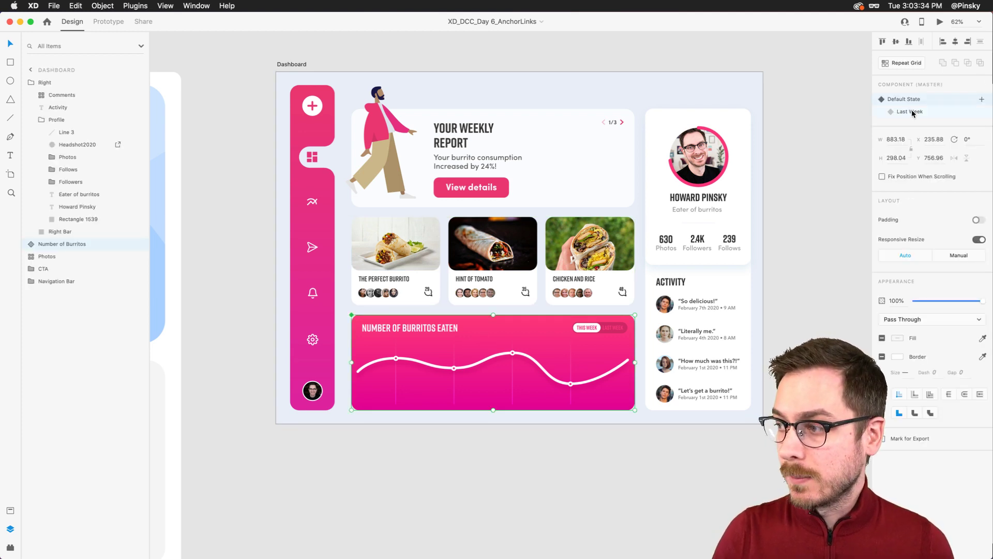
{"action": "left_click", "coordinate": [913, 113]}
{"action": "left_click", "coordinate": [700, 233]}
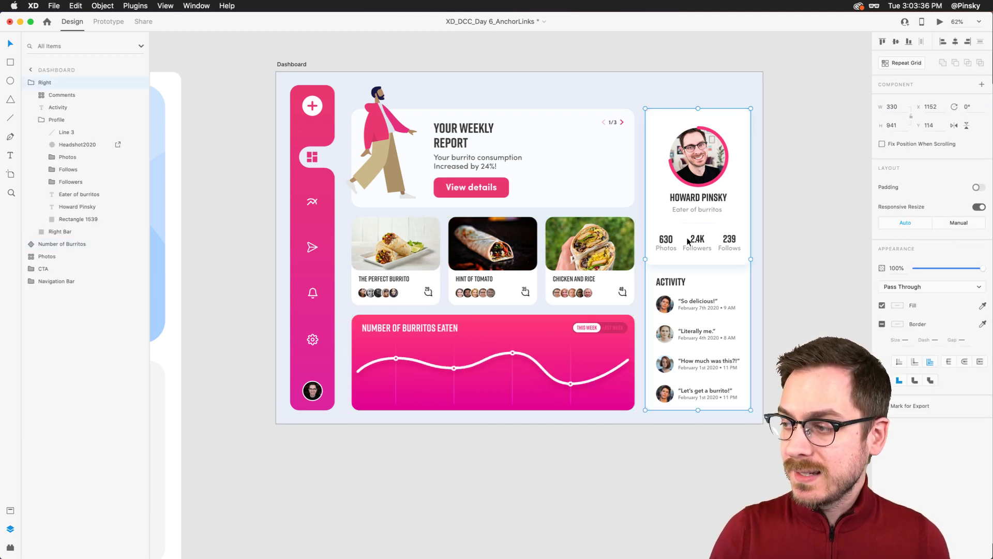
{"action": "scroll", "coordinate": [732, 235], "scroll_direction": "up", "scroll_amount": 5}
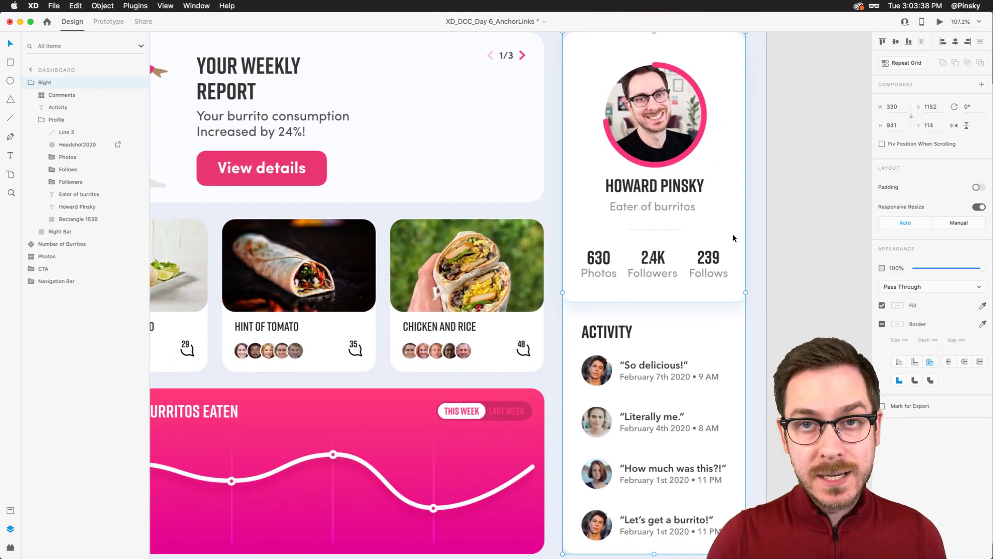
{"action": "scroll", "coordinate": [733, 234], "scroll_direction": "down", "scroll_amount": 5}
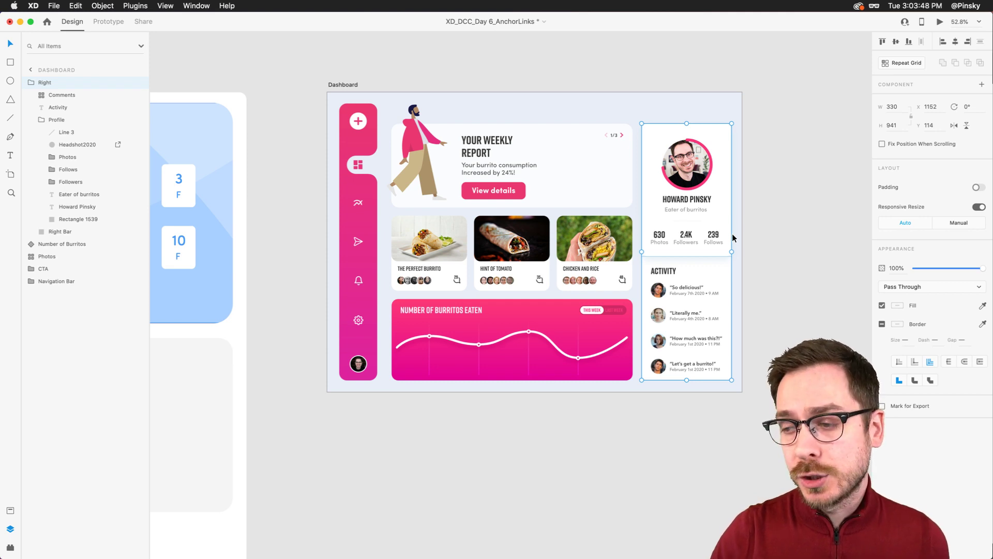
- Preview the Dashboard artboard in its own window, move the window to view the whole layout, and close it
{"action": "left_click", "coordinate": [495, 204]}
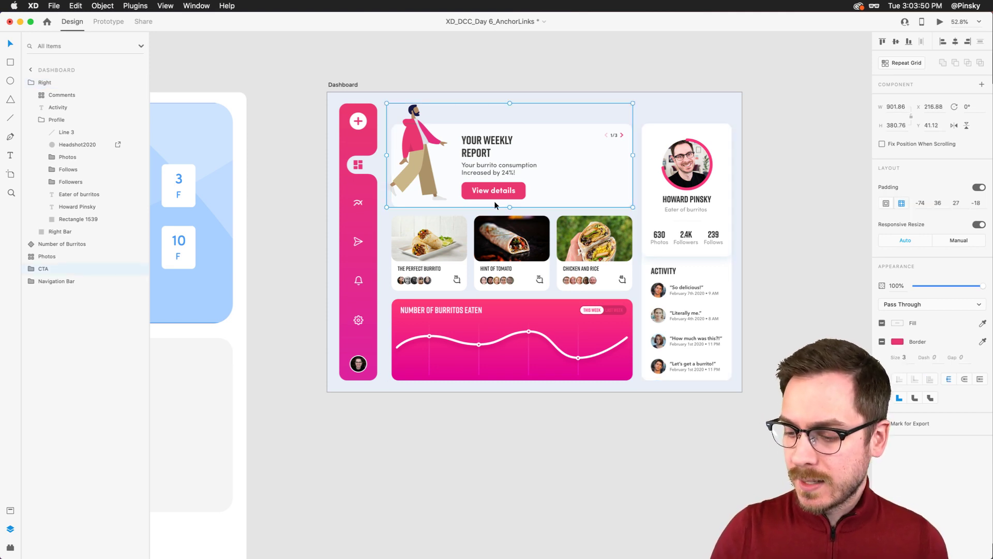
{"action": "left_click", "coordinate": [940, 22]}
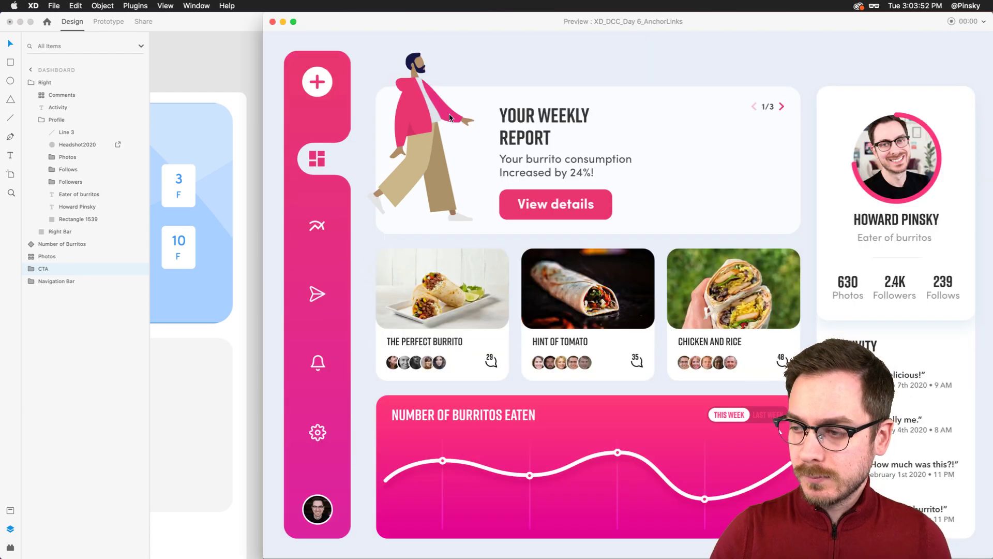
{"action": "left_click_drag", "start_coordinate": [489, 23], "coordinate": [304, 22]}
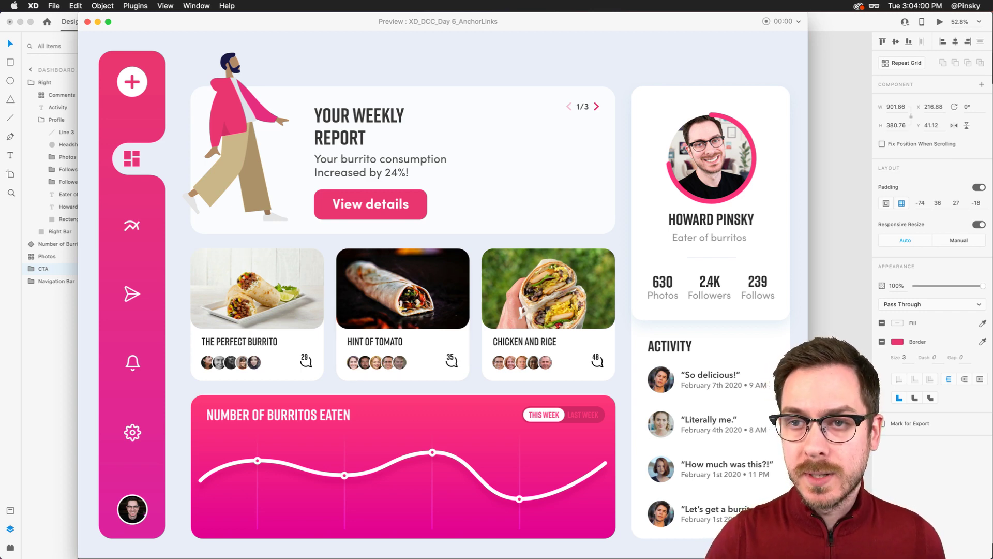
{"action": "left_click", "coordinate": [87, 22]}
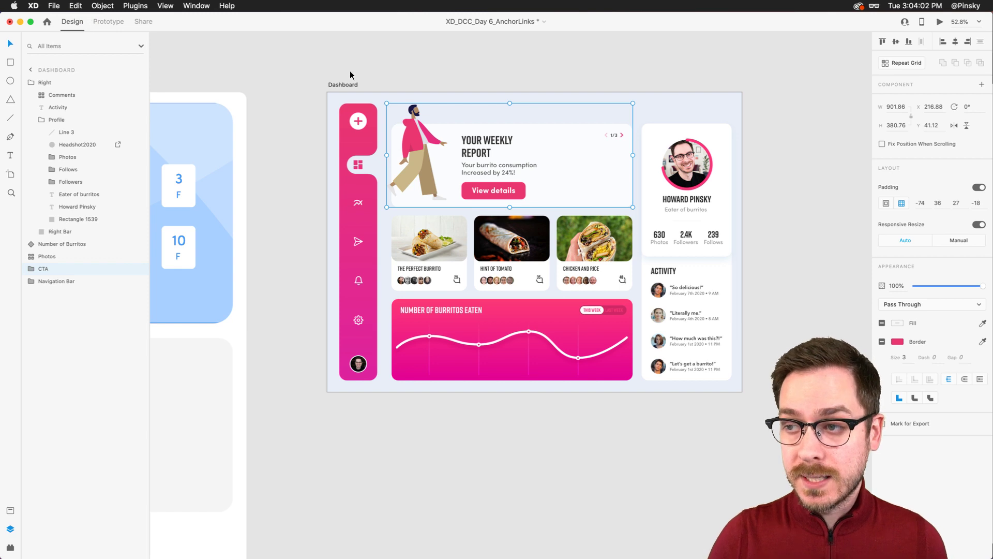
- Extend the Dashboard artboard's bottom edge downward to a height of about 2183, making room for below-the-fold content
{"action": "left_click", "coordinate": [346, 84]}
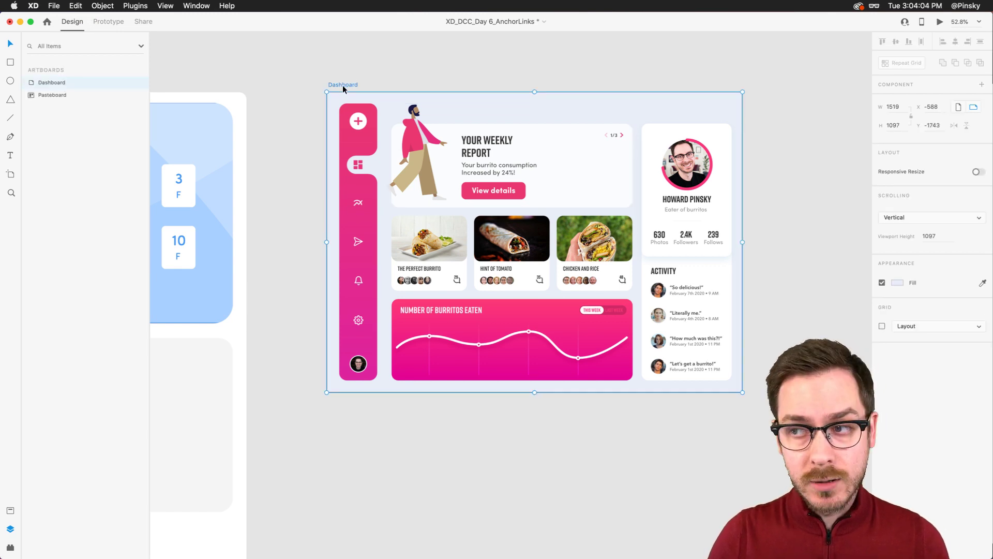
{"action": "left_click", "coordinate": [336, 99]}
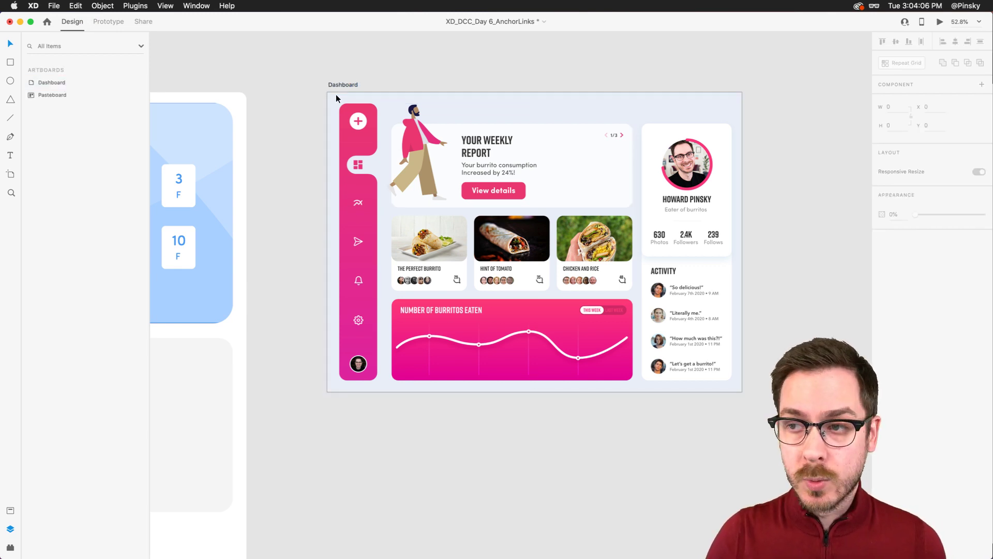
{"action": "left_click", "coordinate": [334, 95]}
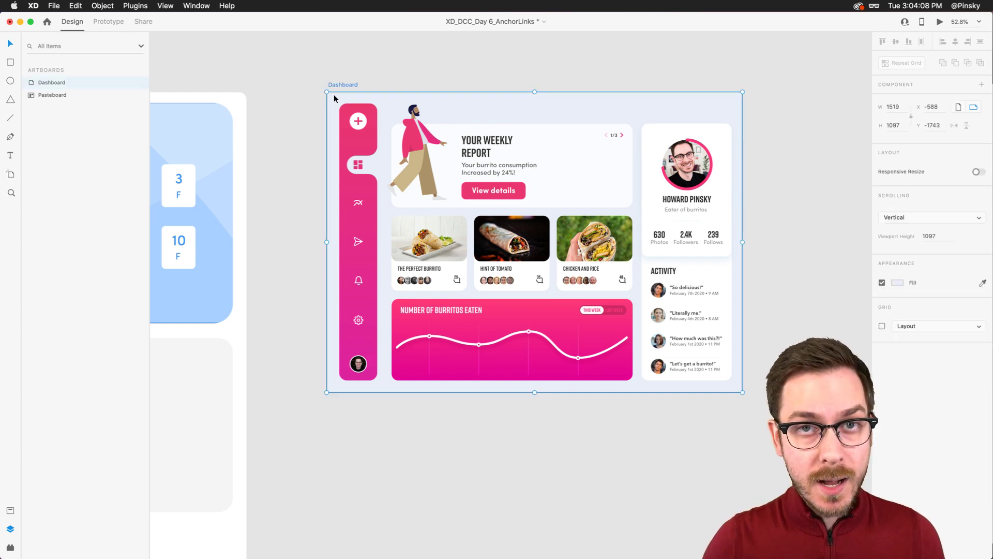
{"action": "scroll", "coordinate": [578, 362], "scroll_direction": "up", "scroll_amount": 3}
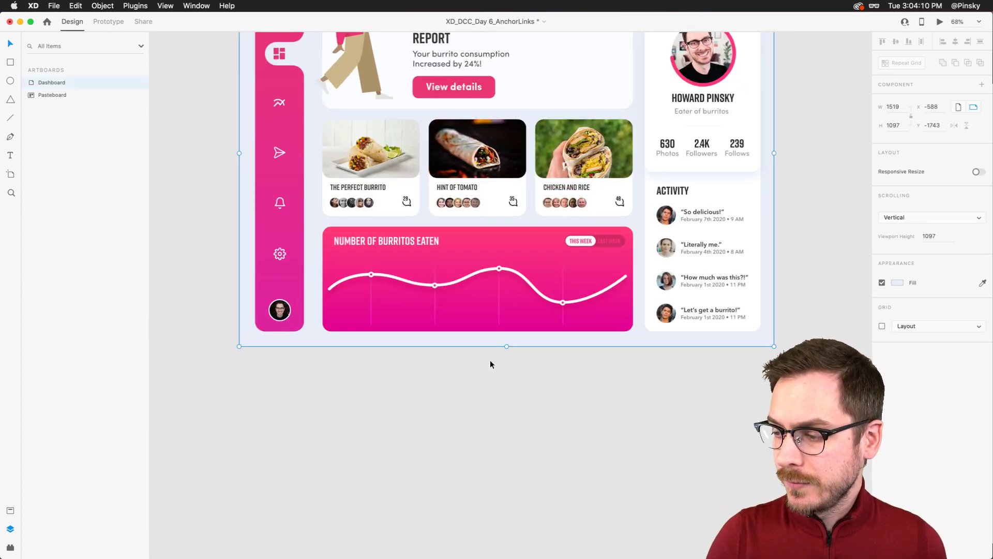
{"action": "scroll", "coordinate": [522, 341], "scroll_direction": "up", "scroll_amount": 3}
{"action": "scroll", "coordinate": [523, 342], "scroll_direction": "right", "scroll_amount": 3}
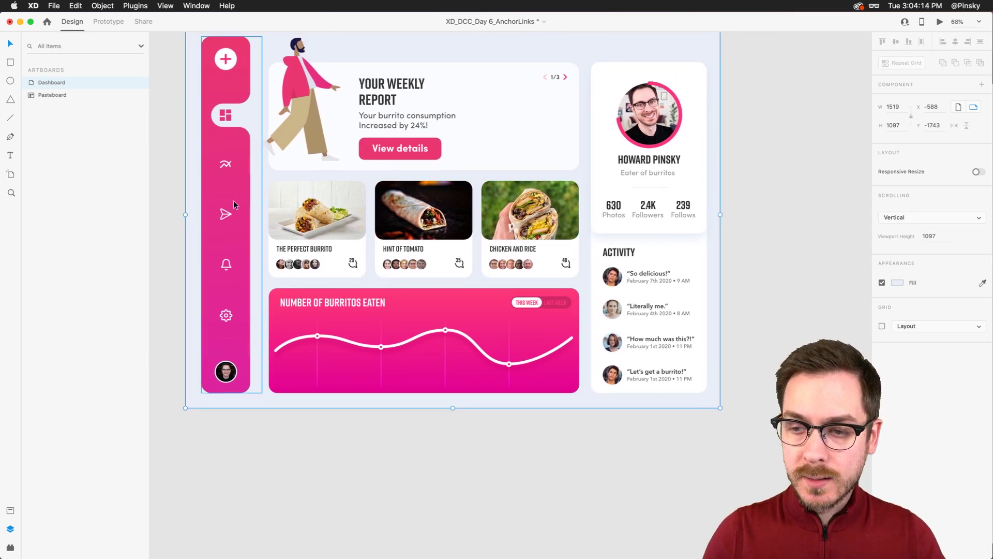
{"action": "scroll", "coordinate": [234, 204], "scroll_direction": "up", "scroll_amount": 3}
{"action": "scroll", "coordinate": [234, 205], "scroll_direction": "down", "scroll_amount": 2}
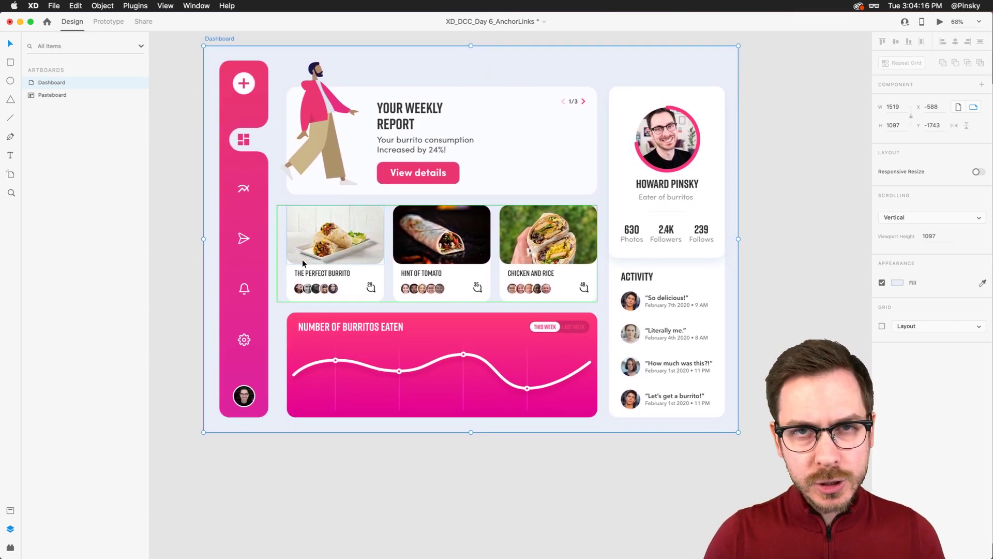
{"action": "scroll", "coordinate": [371, 348], "scroll_direction": "down", "scroll_amount": 3}
{"action": "scroll", "coordinate": [347, 411], "scroll_direction": "down", "scroll_amount": 3}
{"action": "scroll", "coordinate": [450, 399], "scroll_direction": "down", "scroll_amount": 3}
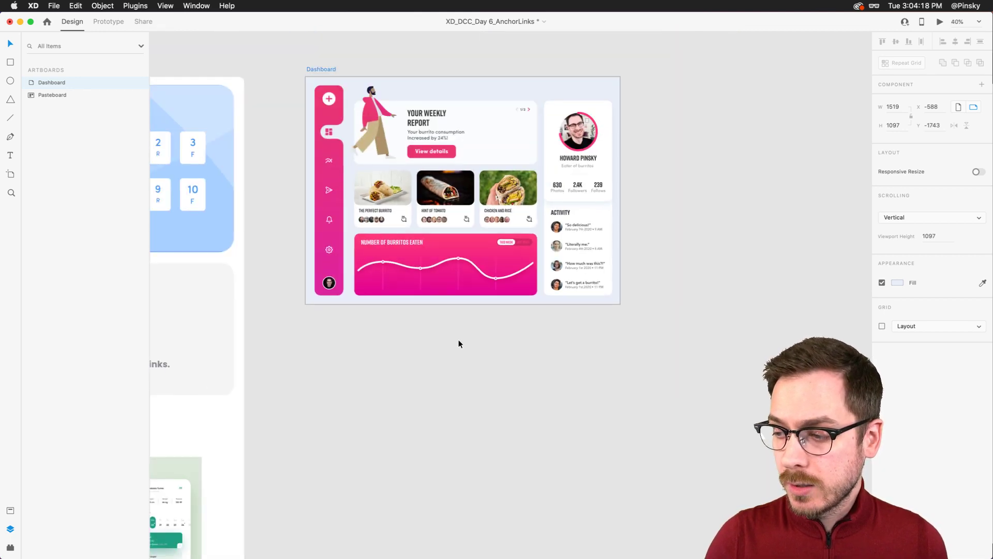
{"action": "left_click_drag", "start_coordinate": [464, 304], "coordinate": [468, 531]}
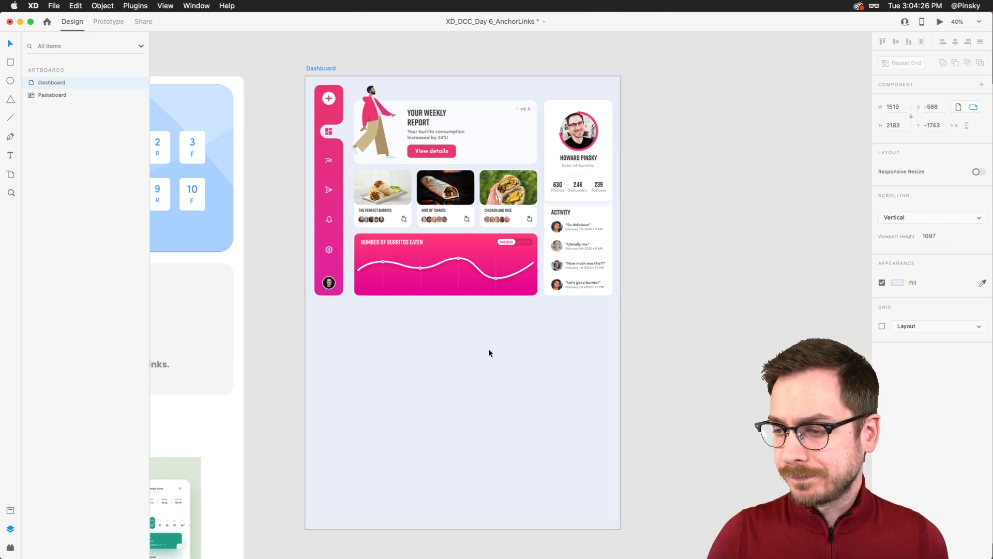
- Check the viewport marker on the extended Dashboard artboard, preview vertical scrolling into the empty area, and close the preview
{"action": "scroll", "coordinate": [489, 353], "scroll_direction": "up", "scroll_amount": 3}
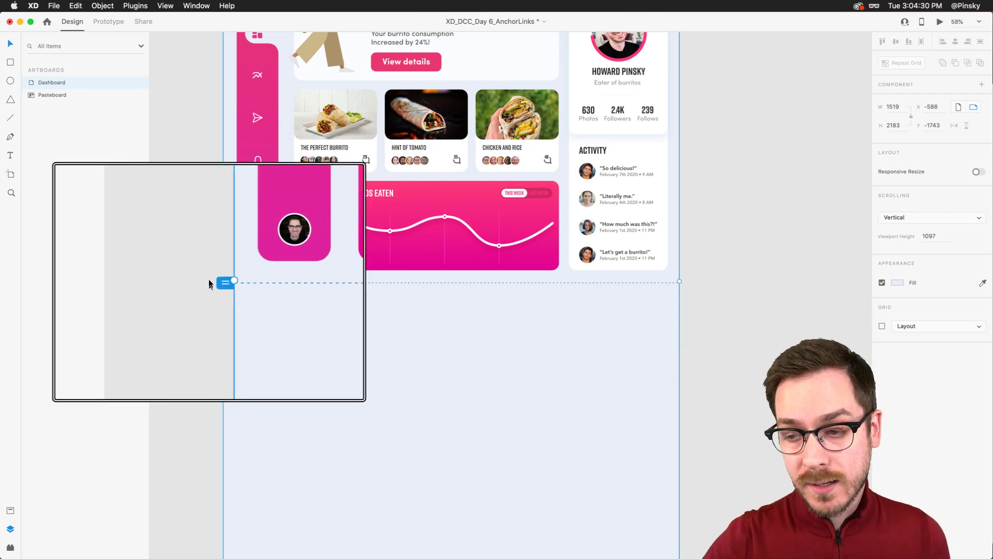
{"action": "scroll", "coordinate": [212, 280], "scroll_direction": "up", "scroll_amount": 5}
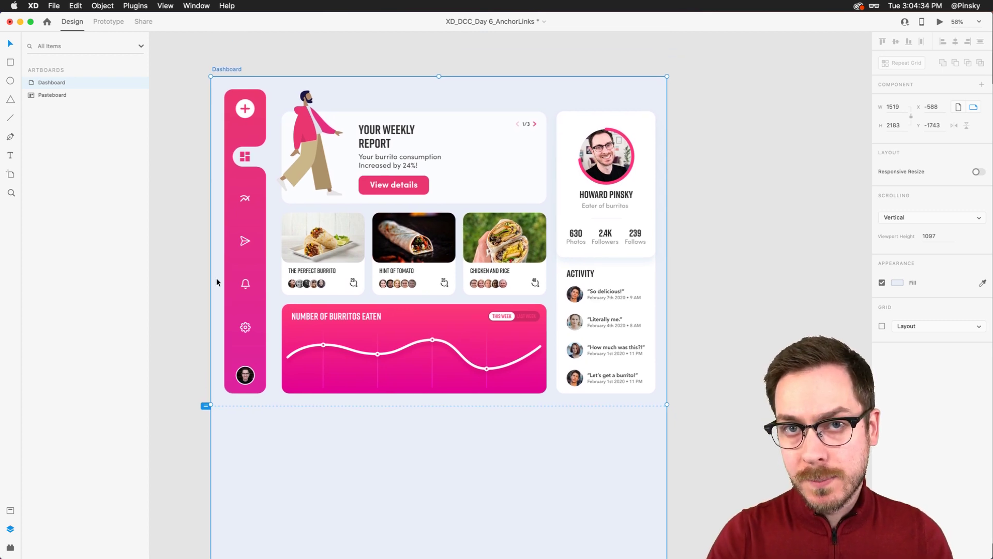
{"action": "scroll", "coordinate": [217, 278], "scroll_direction": "down", "scroll_amount": 4}
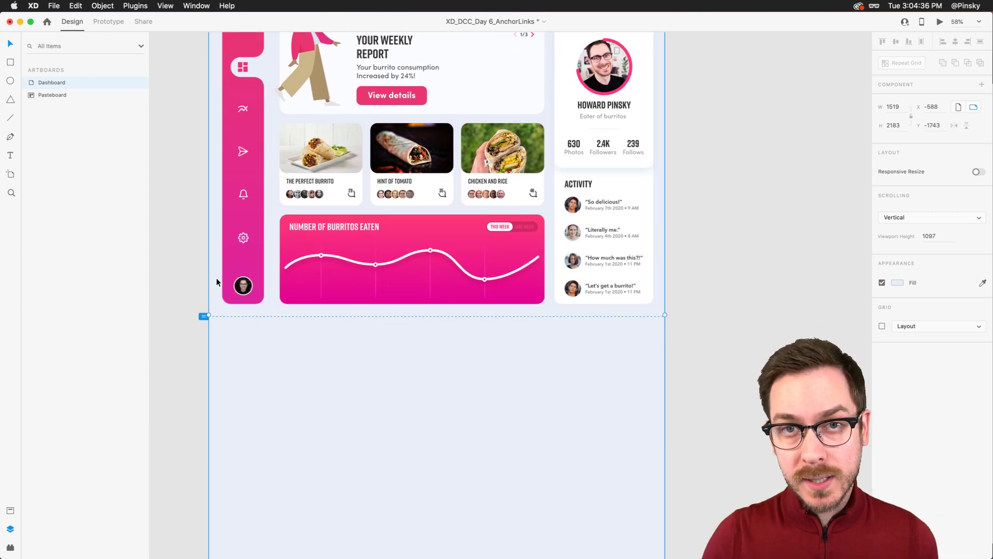
{"action": "scroll", "coordinate": [411, 57], "scroll_direction": "up", "scroll_amount": 2}
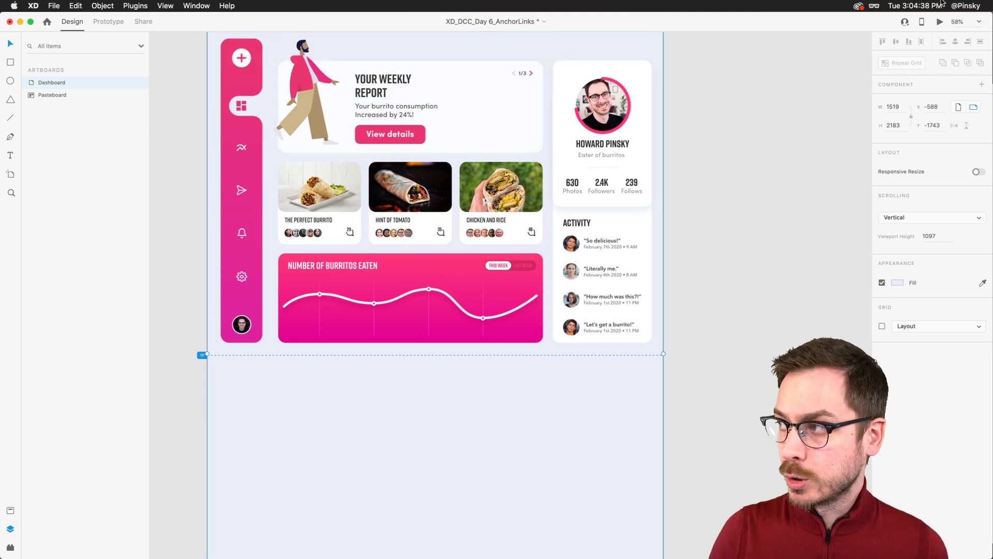
{"action": "left_click", "coordinate": [940, 22]}
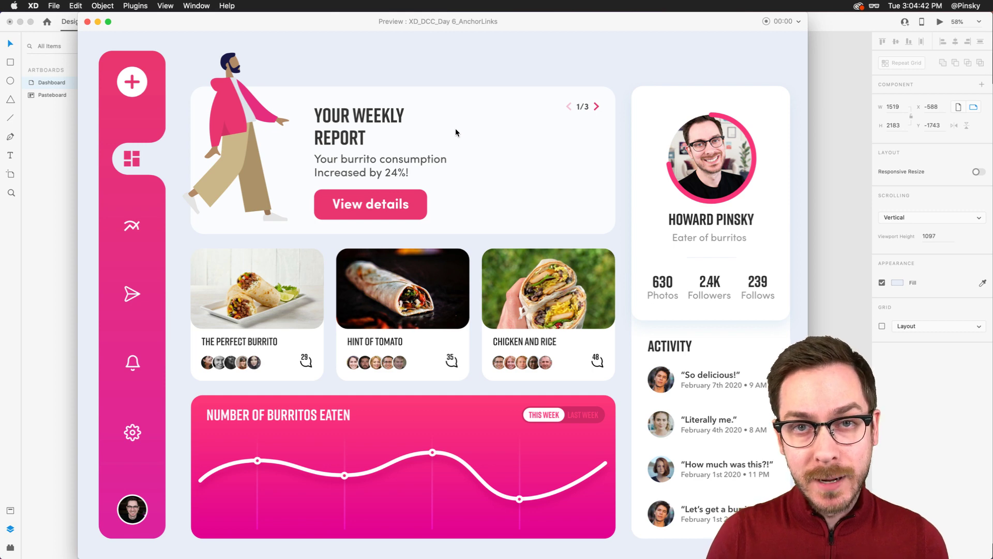
{"action": "scroll", "coordinate": [480, 191], "scroll_direction": "down", "scroll_amount": 10}
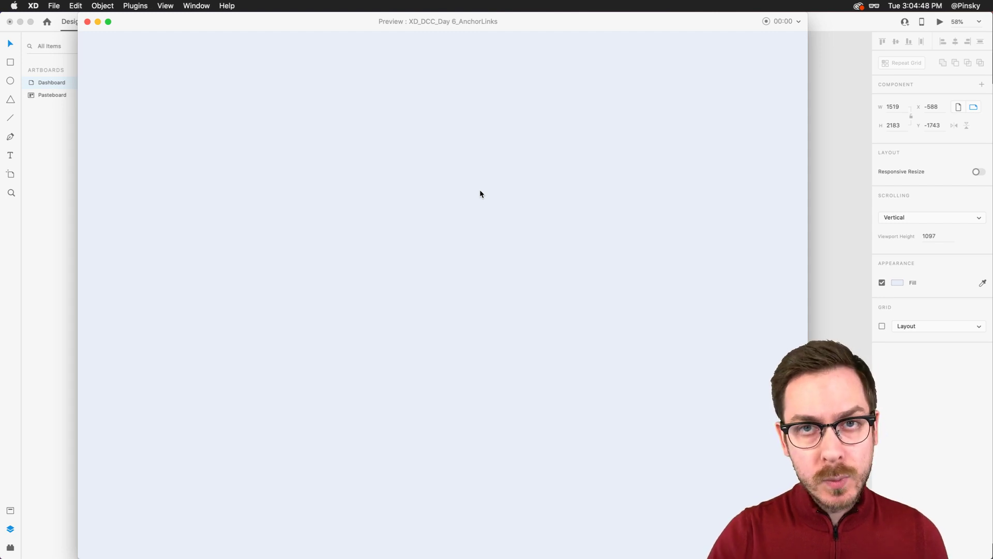
{"action": "key", "text": "super+w"}
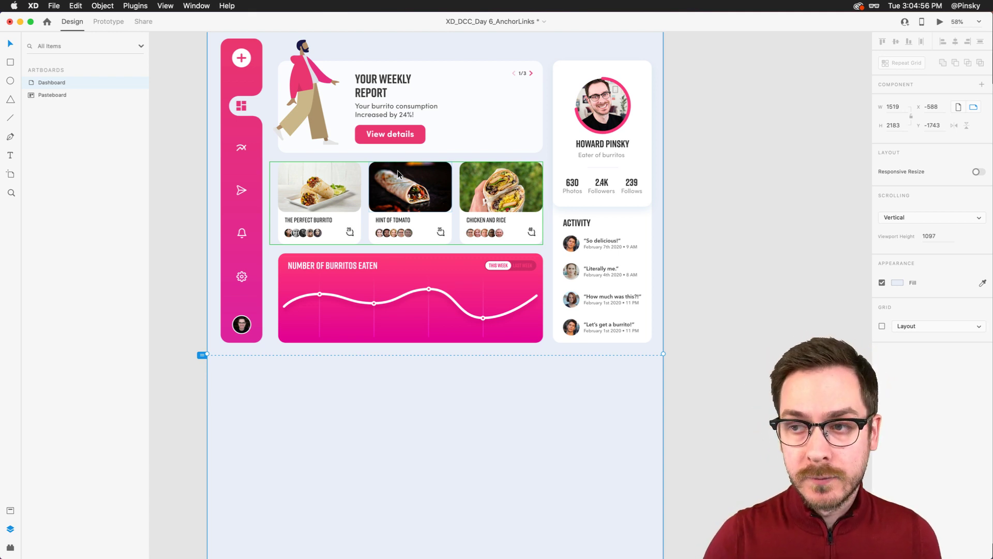
- Add a "View Posts" text label above the weekly report card and set its font to Sofia Pro
{"action": "scroll", "coordinate": [398, 174], "scroll_direction": "up", "scroll_amount": 2}
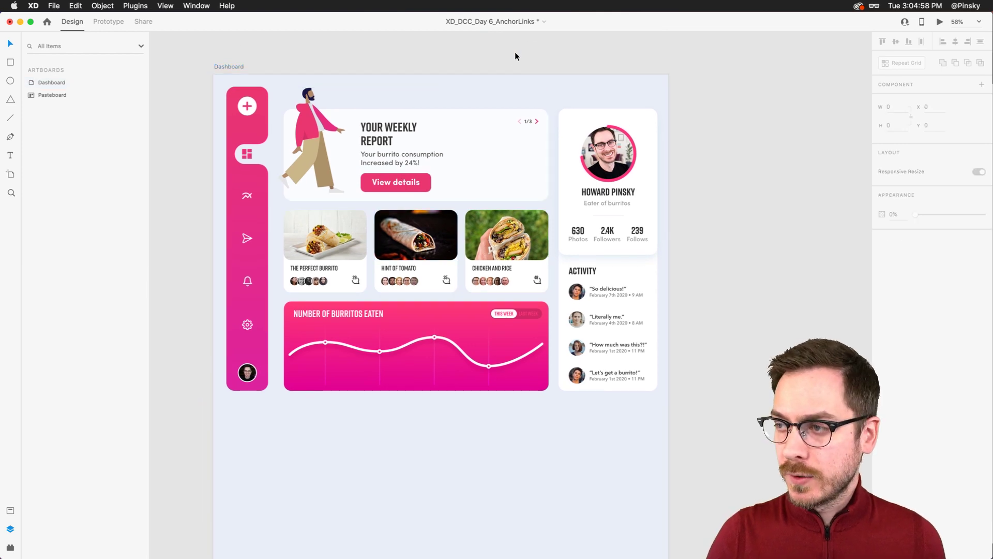
{"action": "scroll", "coordinate": [514, 70], "scroll_direction": "up", "scroll_amount": 5}
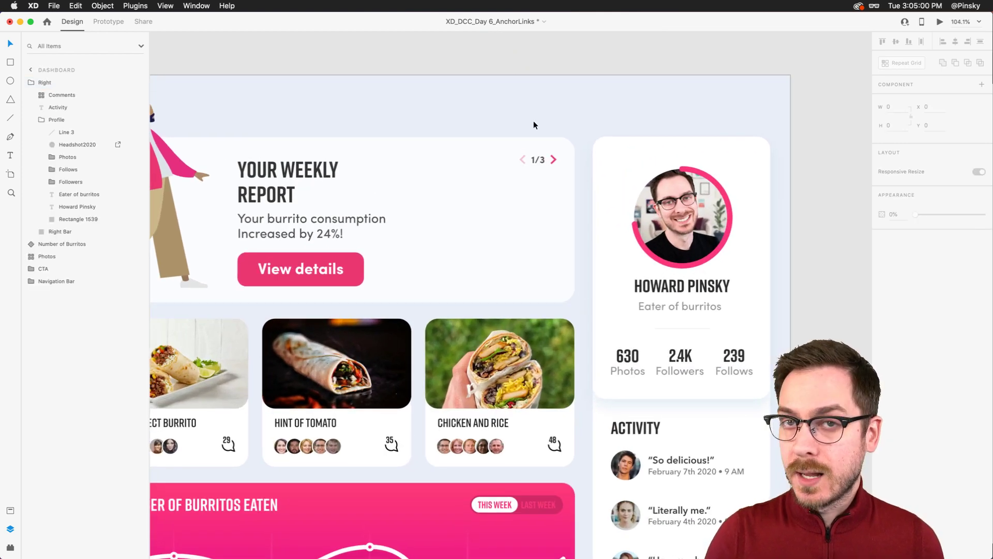
{"action": "left_click", "coordinate": [11, 155]}
{"action": "left_click", "coordinate": [482, 124]}
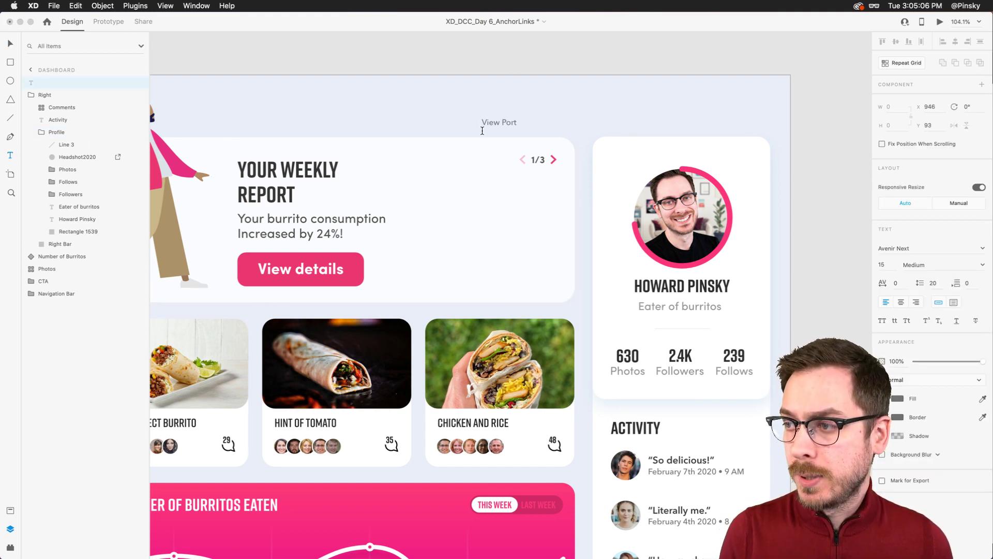
{"action": "key", "text": "Escape"}
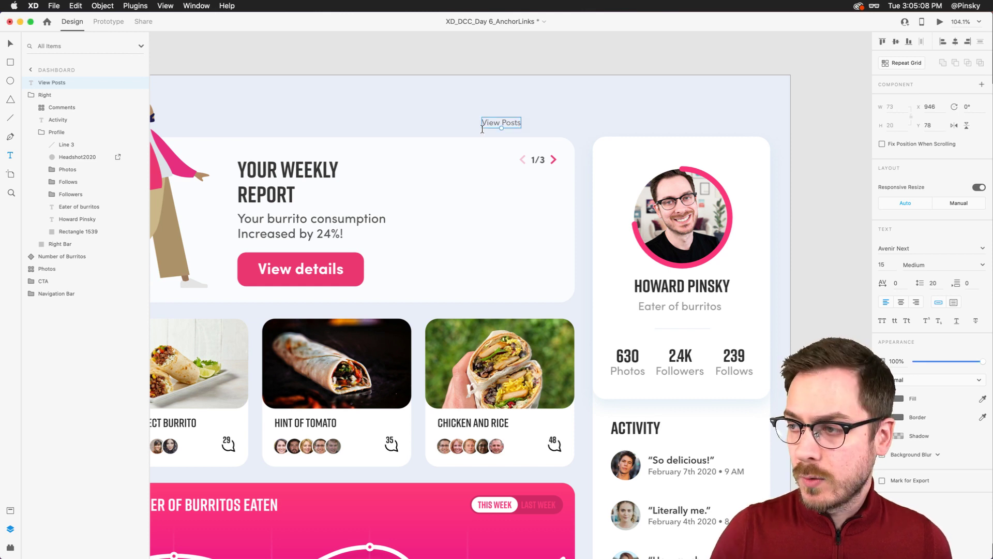
{"action": "left_click", "coordinate": [904, 252]}
{"action": "type", "text": "Sofia Pro"}
{"action": "key", "text": "Return"}
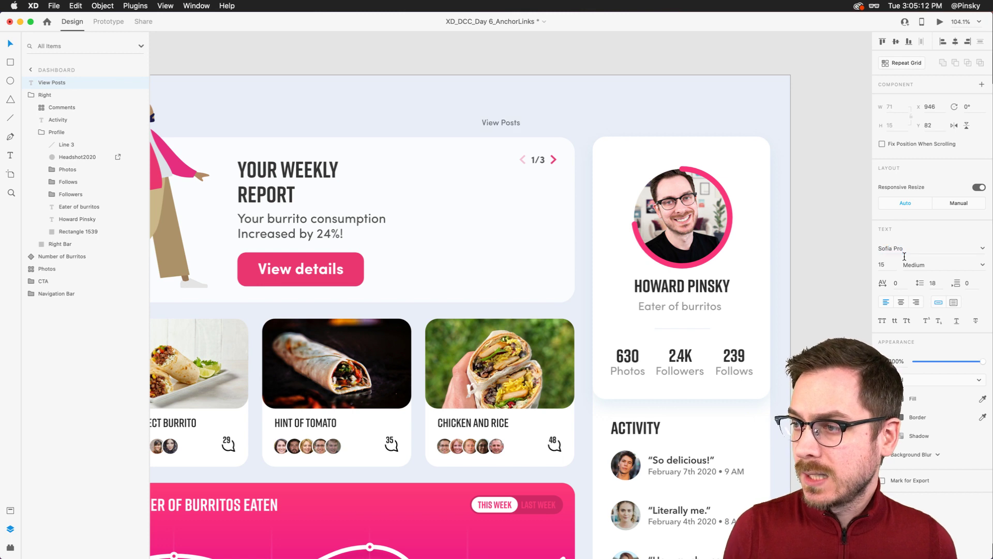
- Enlarge the "View Posts" label to size 21, align it with the report card's right edge, and darken its fill
{"action": "left_click_drag", "start_coordinate": [500, 129], "coordinate": [550, 122]}
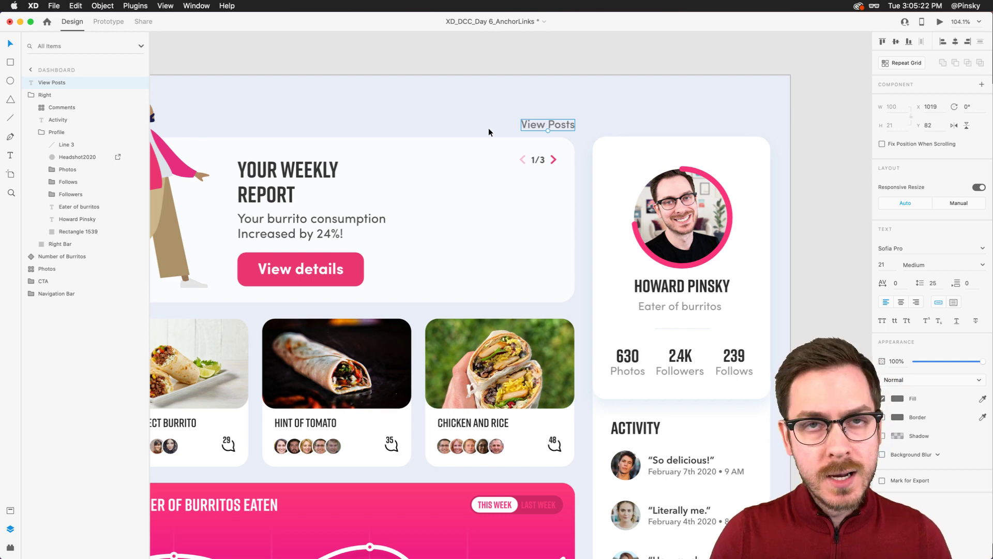
{"action": "scroll", "coordinate": [488, 130], "scroll_direction": "left", "scroll_amount": 5}
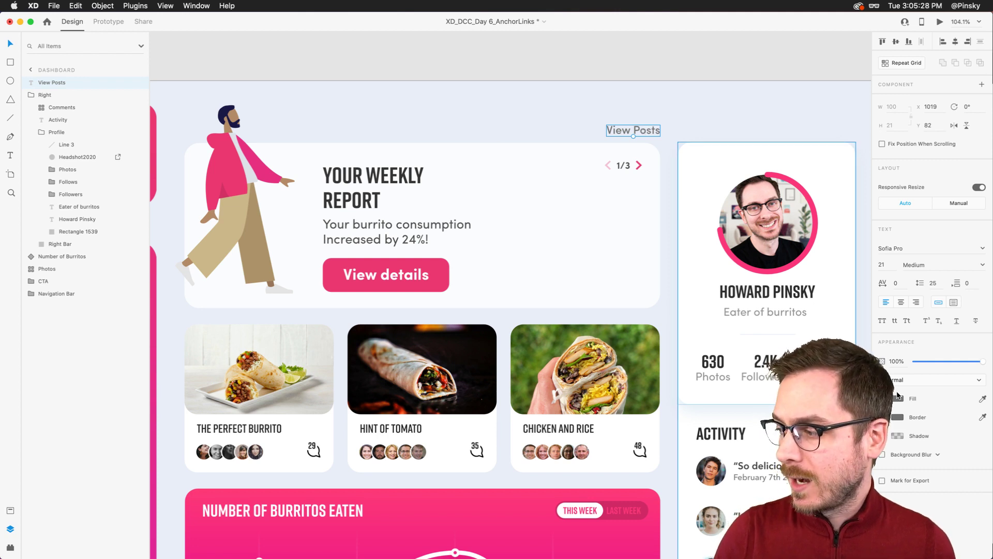
{"action": "left_click_drag", "start_coordinate": [774, 384], "coordinate": [770, 401]}
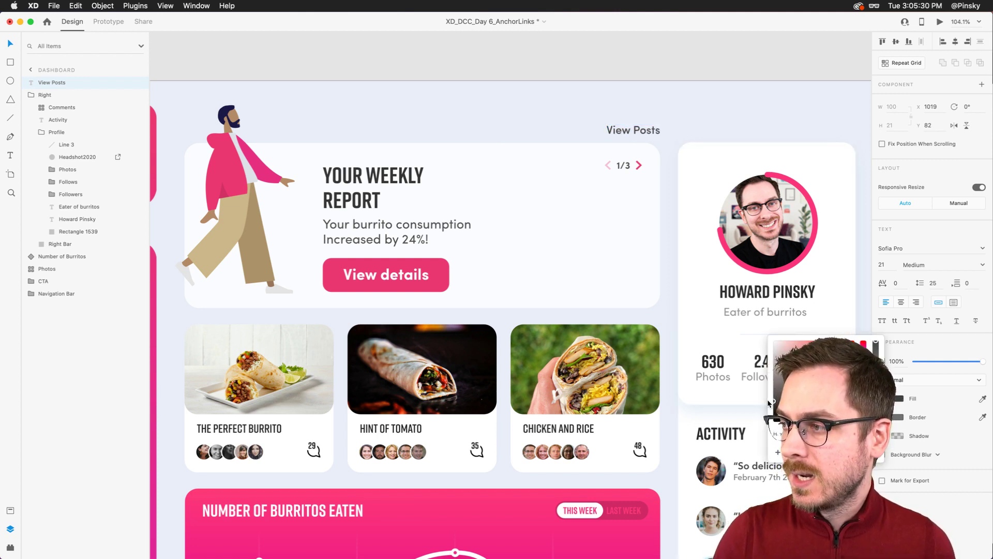
{"action": "left_click", "coordinate": [588, 63]}
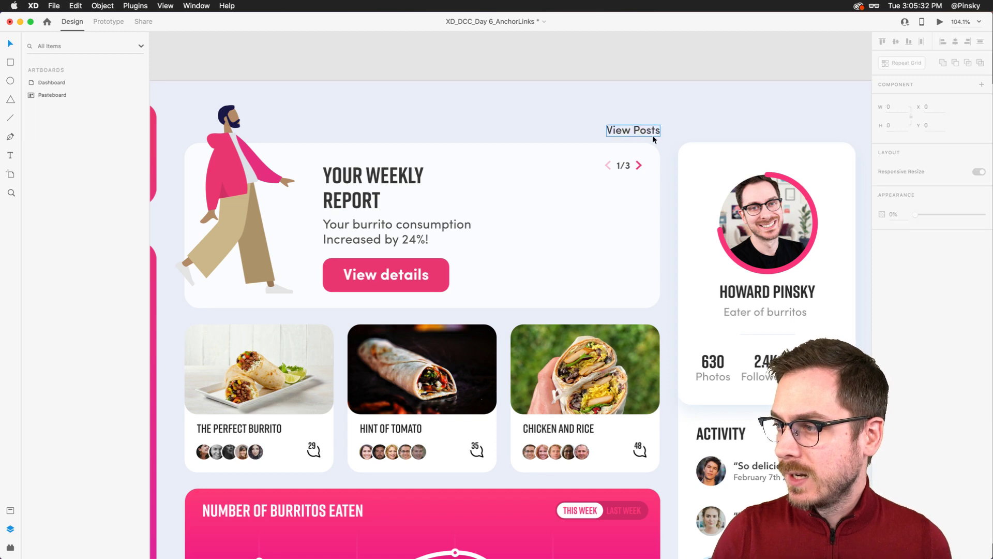
{"action": "left_click", "coordinate": [644, 130]}
{"action": "scroll", "coordinate": [643, 131], "scroll_direction": "down", "scroll_amount": 3}
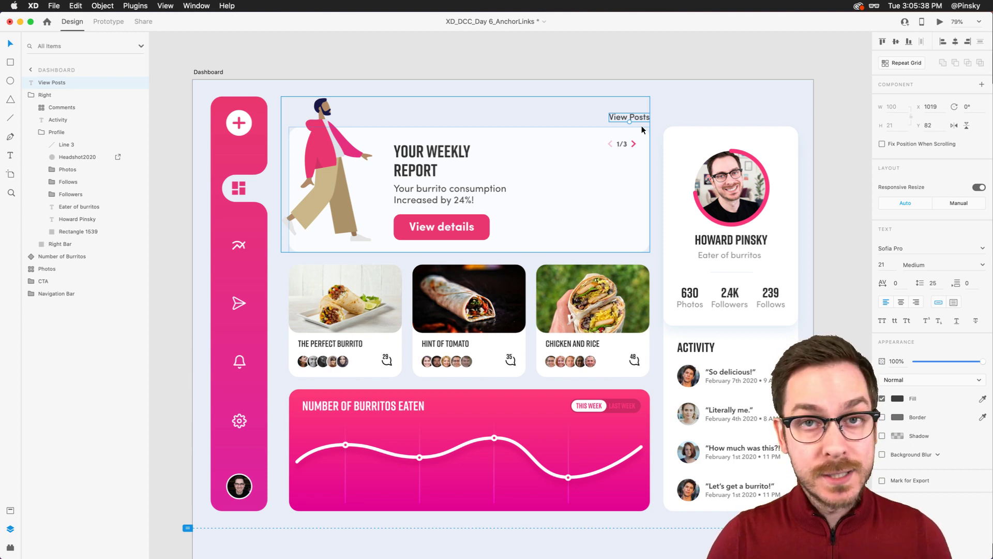
{"action": "left_click", "coordinate": [631, 105]}
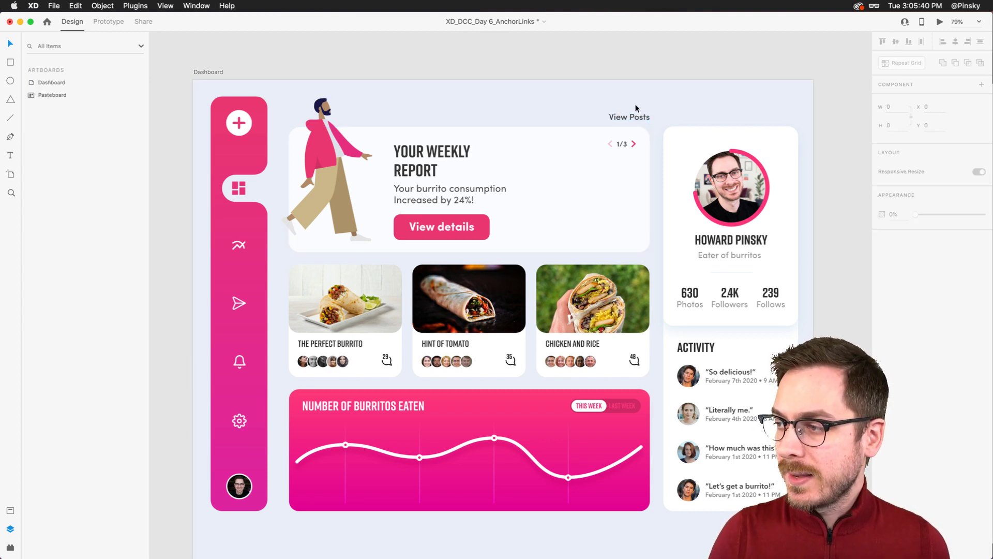
- Add a "Recent Posts" heading below the viewport line, aligned with the chart's left edge, and enlarge it to size 39
{"action": "scroll", "coordinate": [457, 213], "scroll_direction": "down", "scroll_amount": 10}
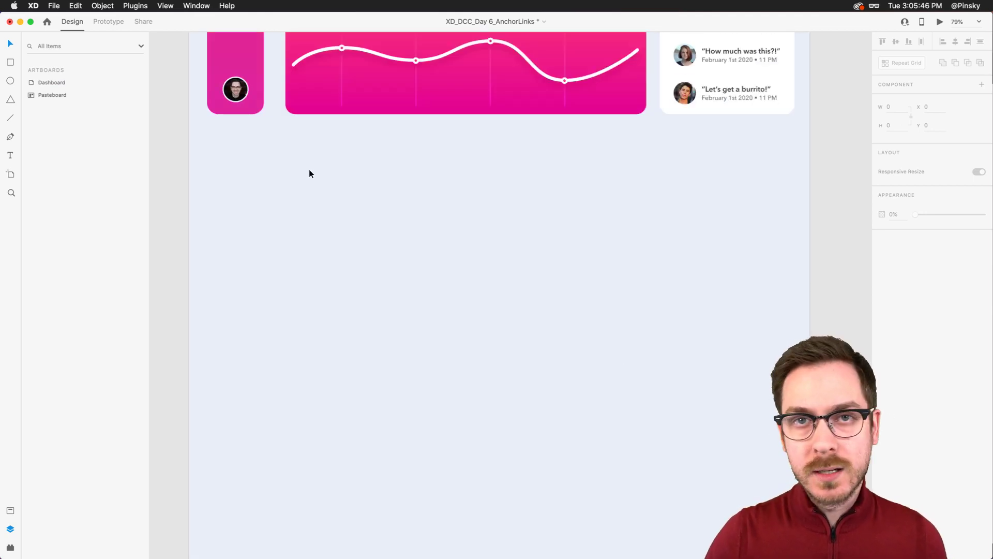
{"action": "left_click", "coordinate": [9, 156]}
{"action": "left_click", "coordinate": [285, 158]}
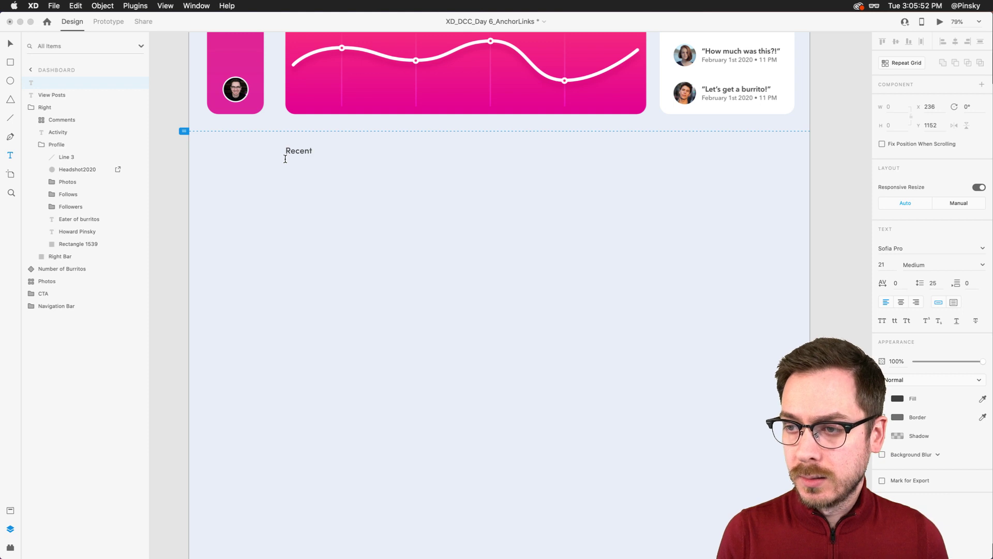
{"action": "type", "text": "Recent Posts"}
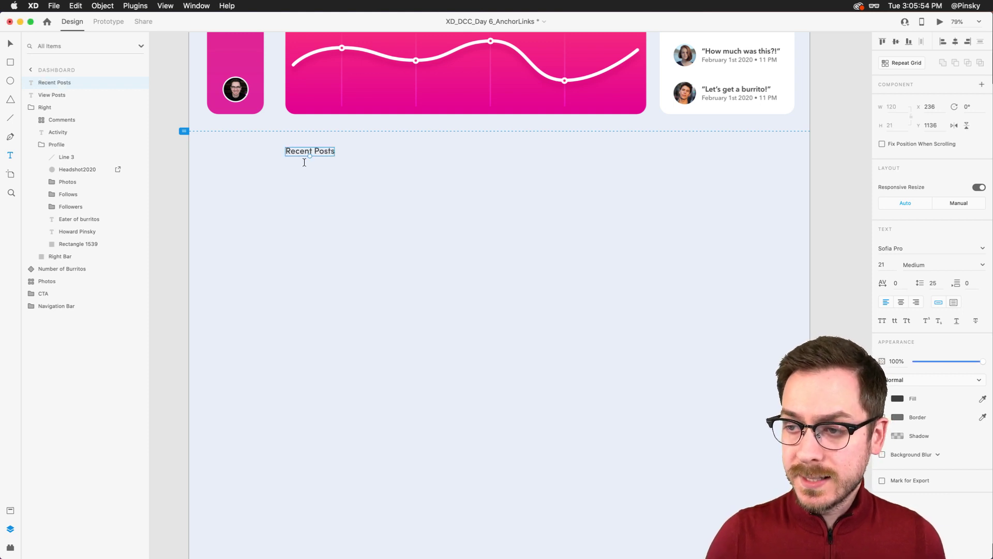
{"action": "left_click_drag", "start_coordinate": [309, 158], "coordinate": [323, 155]}
{"action": "key", "text": "v"}
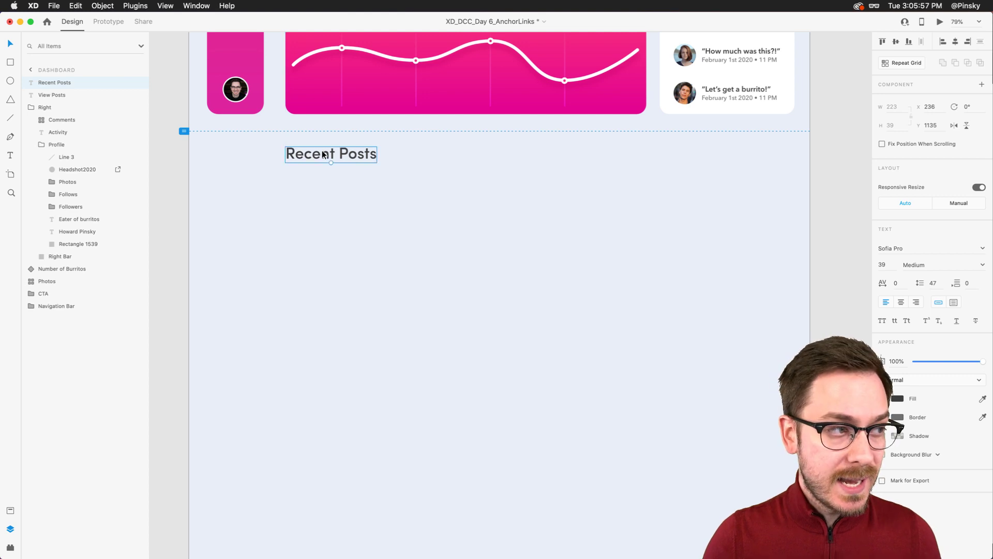
- Set the "Recent Posts" heading to Semi Bold and move it up to about Y 1113, just under the viewport line
{"action": "left_click", "coordinate": [983, 265]}
{"action": "left_click", "coordinate": [926, 323]}
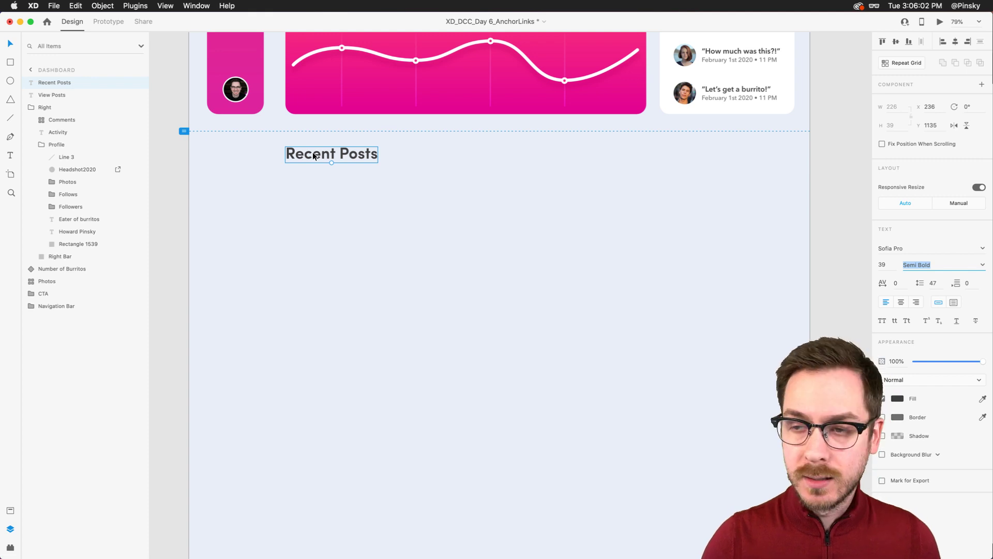
{"action": "left_click_drag", "start_coordinate": [313, 153], "coordinate": [312, 144]}
- Draw a white rectangle about 883 × 264 below the "Recent Posts" heading, matching the chart's width, and round its corners to 28
{"action": "scroll", "coordinate": [312, 140], "scroll_direction": "right", "scroll_amount": 2}
{"action": "scroll", "coordinate": [312, 140], "scroll_direction": "right", "scroll_amount": 2}
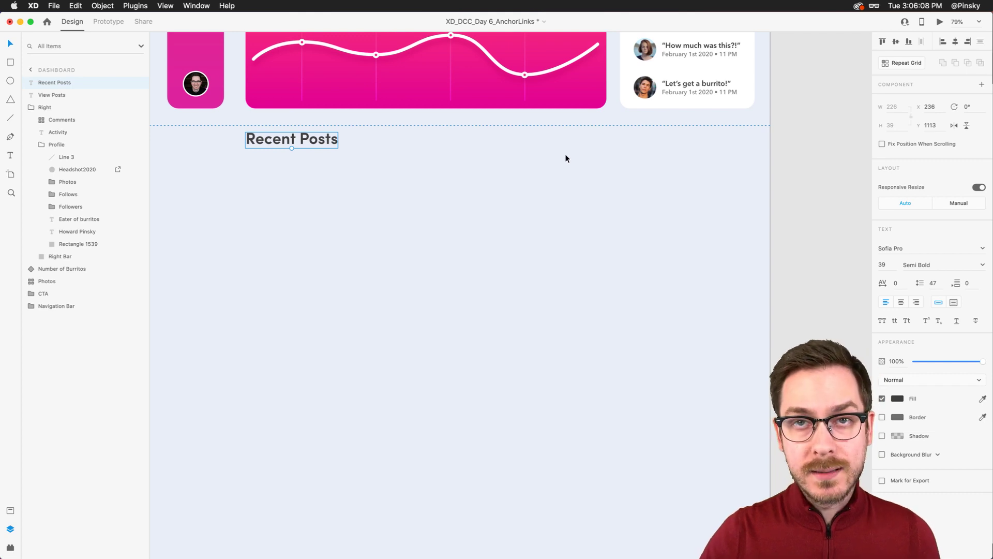
{"action": "left_click", "coordinate": [10, 62]}
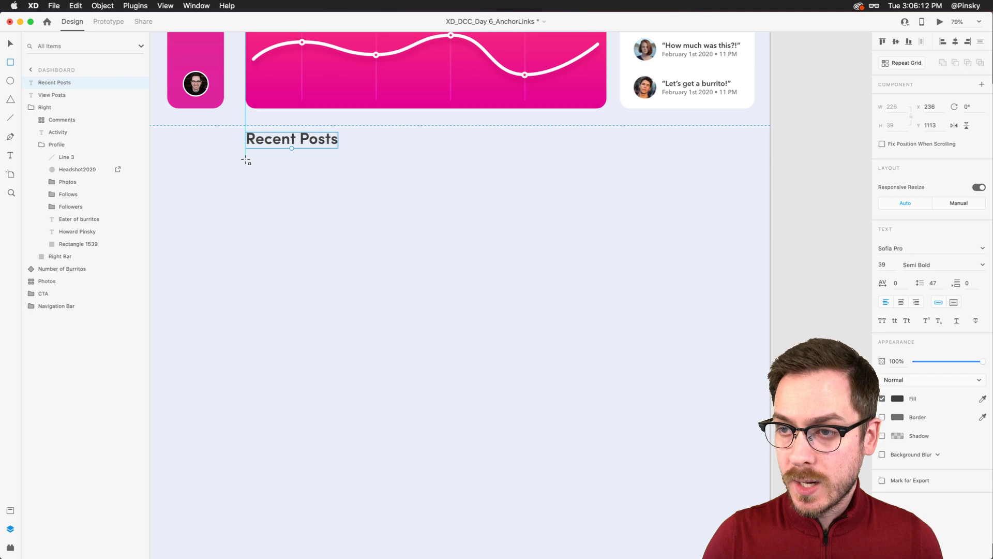
{"action": "left_click_drag", "start_coordinate": [246, 159], "coordinate": [607, 267]}
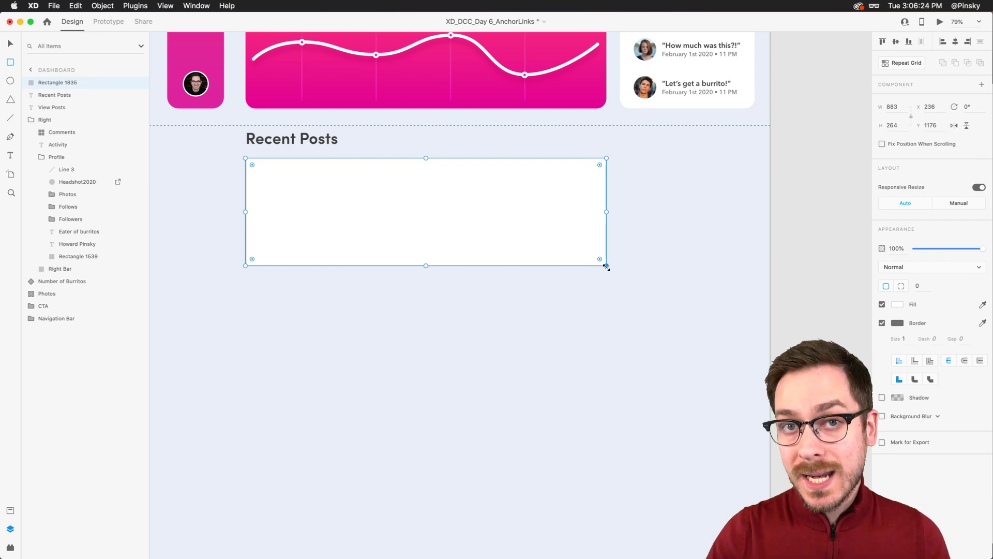
{"action": "left_click", "coordinate": [884, 288]}
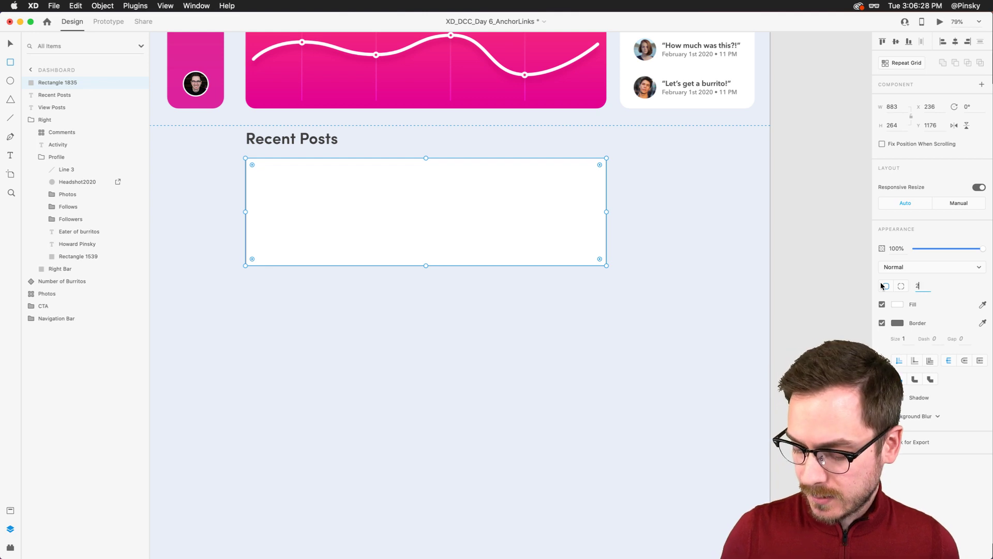
{"action": "type", "text": "28"}
{"action": "key", "text": "Return"}
- Give the white card a light grey border and extend its lower edge to a height of about 285
{"action": "left_click", "coordinate": [882, 323]}
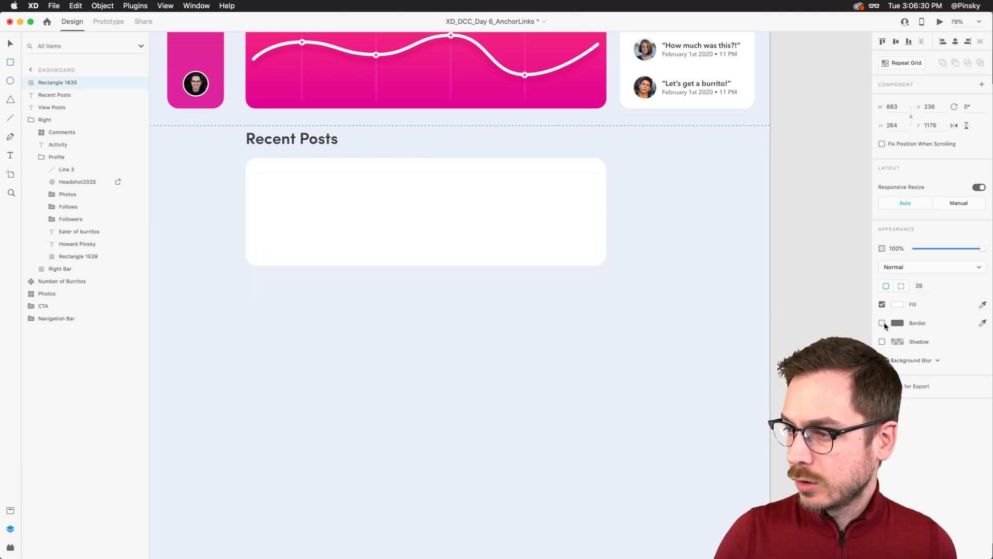
{"action": "key", "text": "v"}
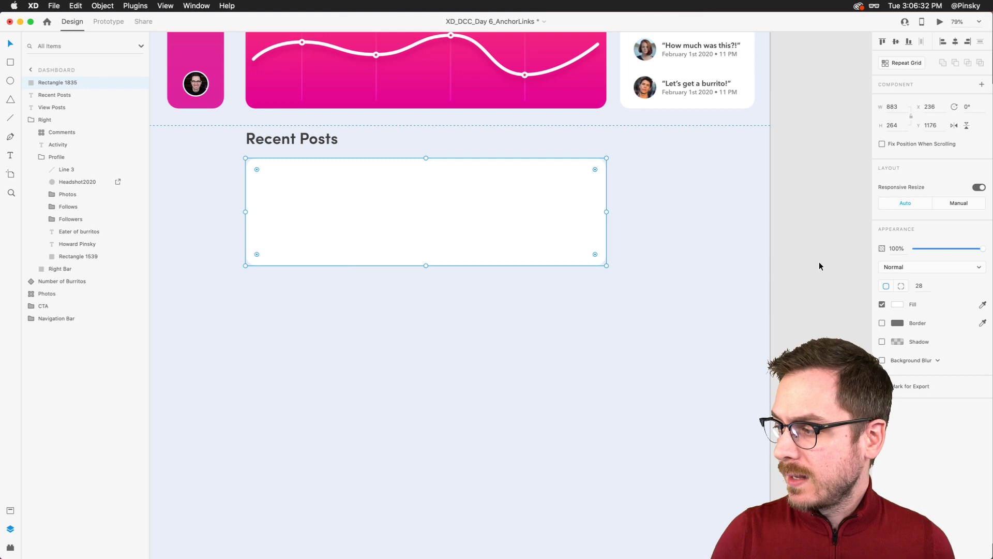
{"action": "left_click", "coordinate": [882, 323]}
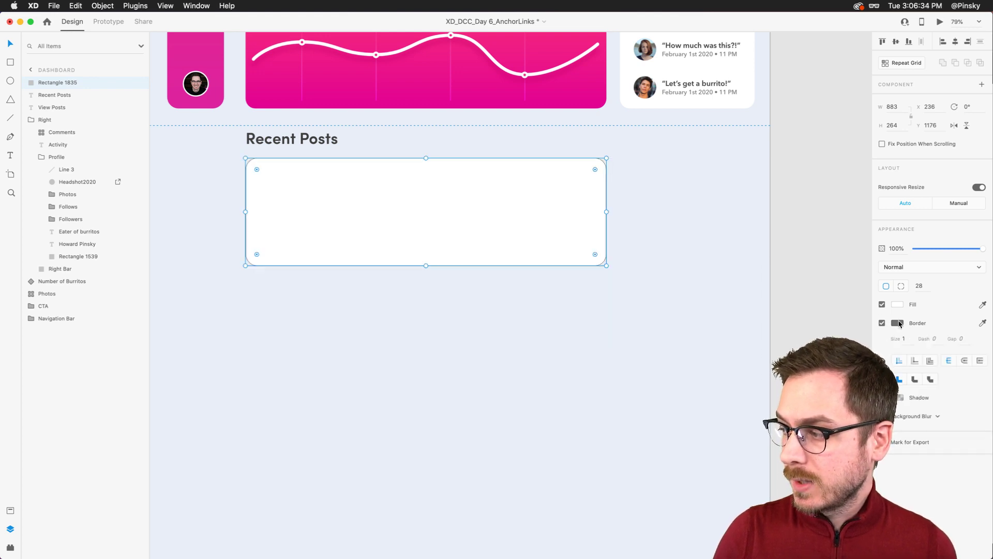
{"action": "left_click", "coordinate": [897, 322]}
{"action": "left_click_drag", "start_coordinate": [781, 275], "coordinate": [762, 279]}
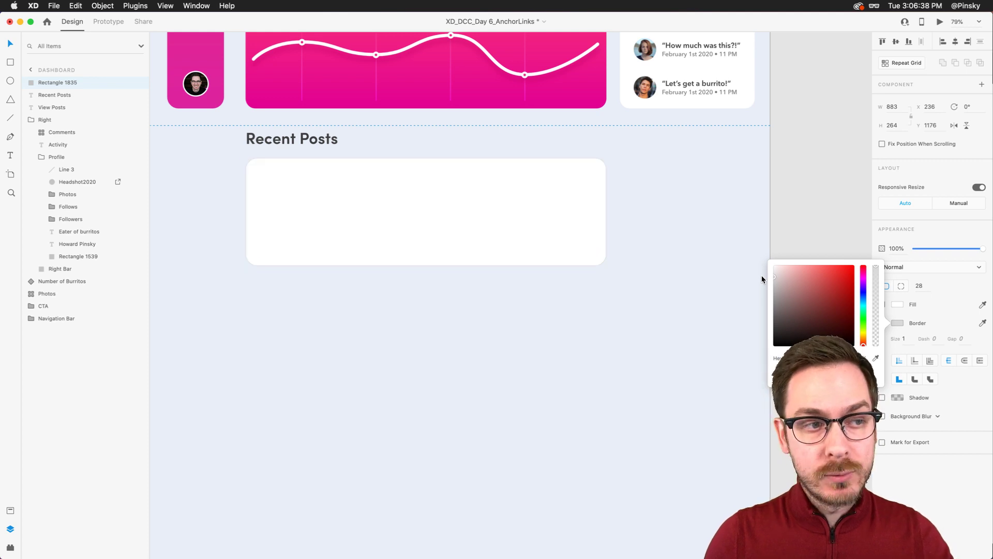
{"action": "left_click_drag", "start_coordinate": [761, 276], "coordinate": [759, 274]}
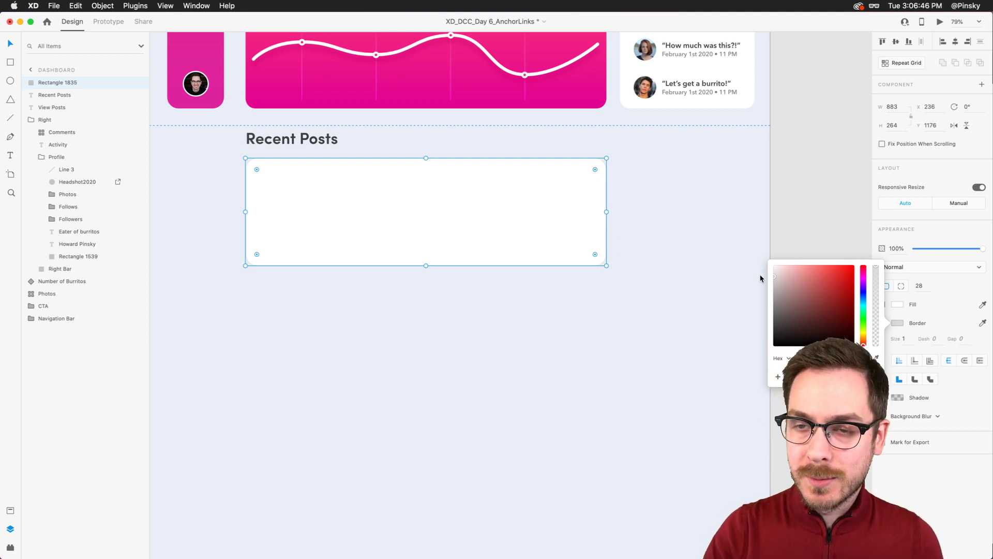
{"action": "left_click", "coordinate": [920, 475]}
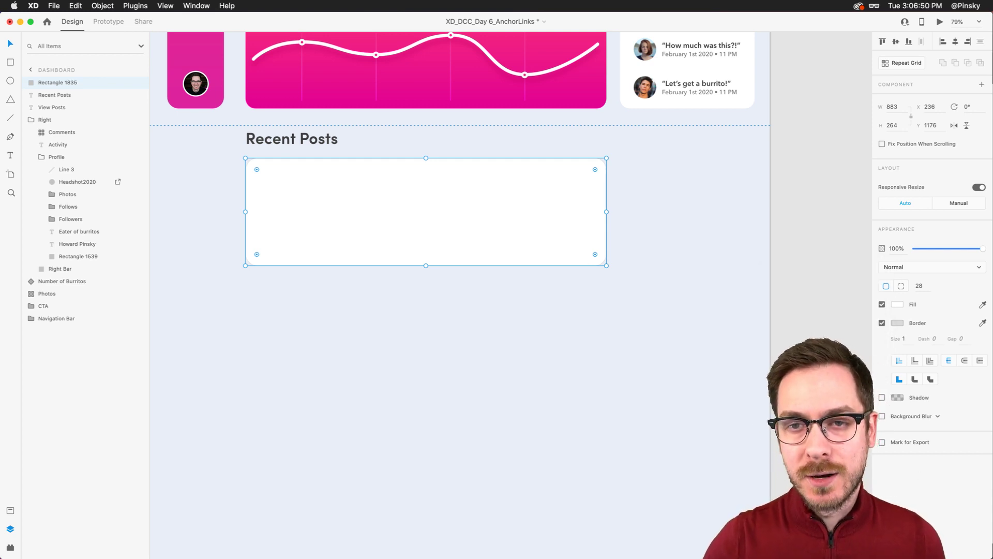
{"action": "left_click", "coordinate": [9, 44]}
{"action": "left_click", "coordinate": [390, 310]}
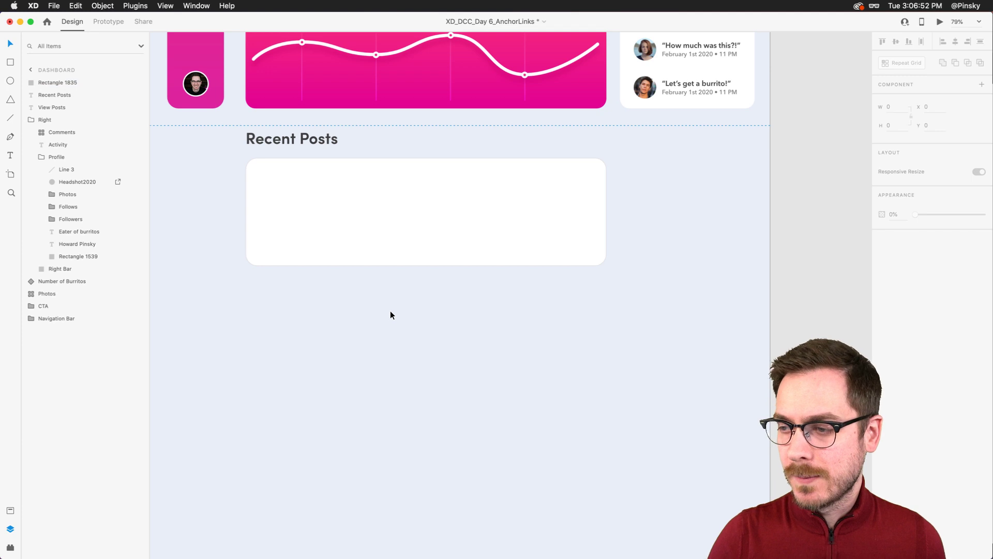
{"action": "left_click", "coordinate": [432, 221]}
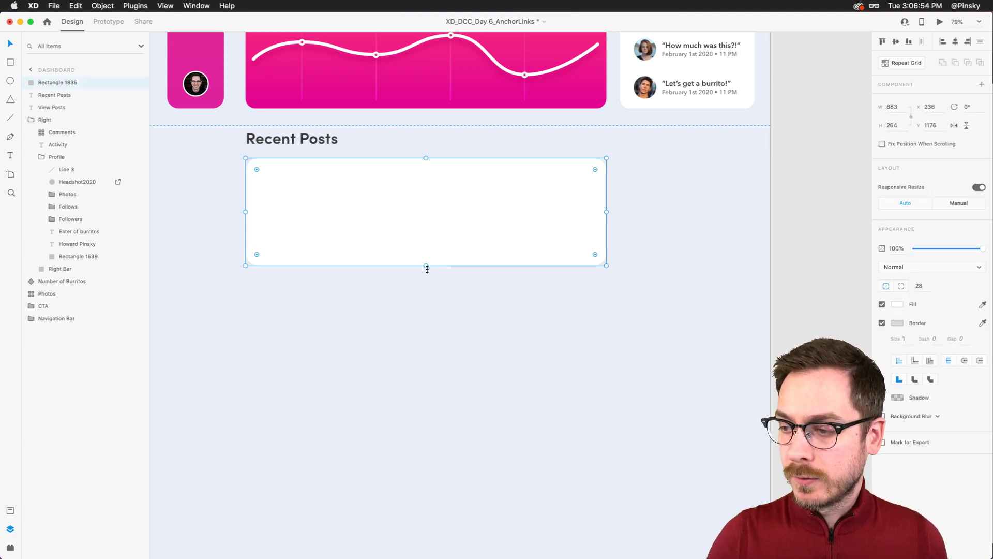
{"action": "left_click_drag", "start_coordinate": [427, 267], "coordinate": [425, 275]}
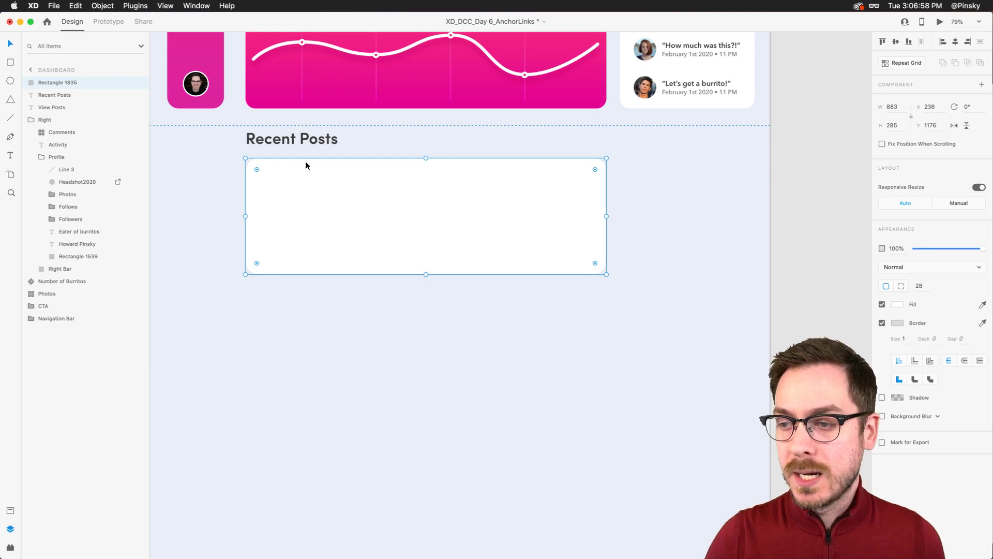
- Draw an avatar circle about 63 × 63 in the card's upper-left corner and add a "Name" text label beside it
{"action": "scroll", "coordinate": [309, 174], "scroll_direction": "up", "scroll_amount": 5}
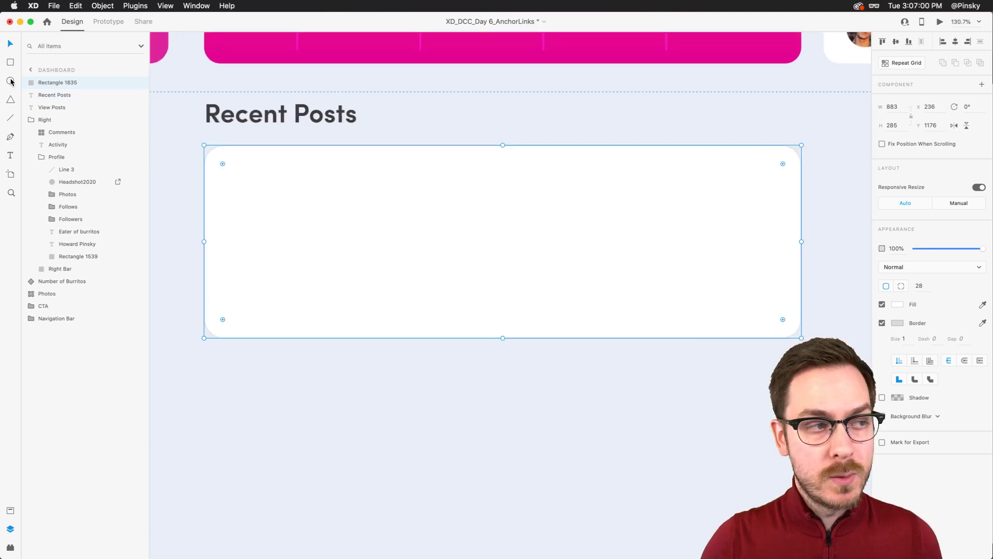
{"action": "mouse_move", "coordinate": [231, 163]}
{"action": "left_mouse_down"}
{"action": "mouse_move", "coordinate": [275, 205]}
{"action": "mouse_move", "coordinate": [249, 195]}
{"action": "left_mouse_up"}
{"action": "key", "text": "t"}
{"action": "left_click", "coordinate": [285, 198]}
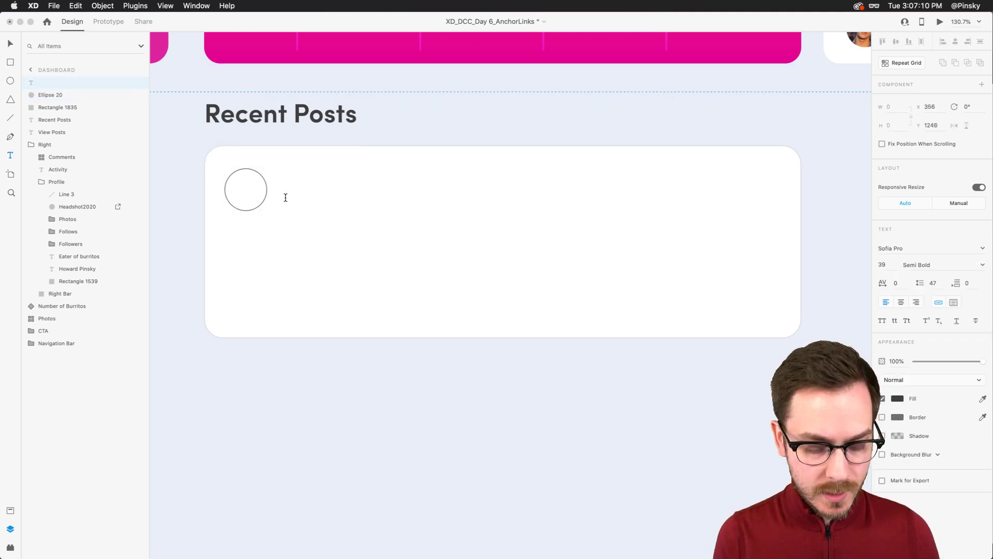
{"action": "type", "text": "Name"}
{"action": "key", "text": "Escape"}
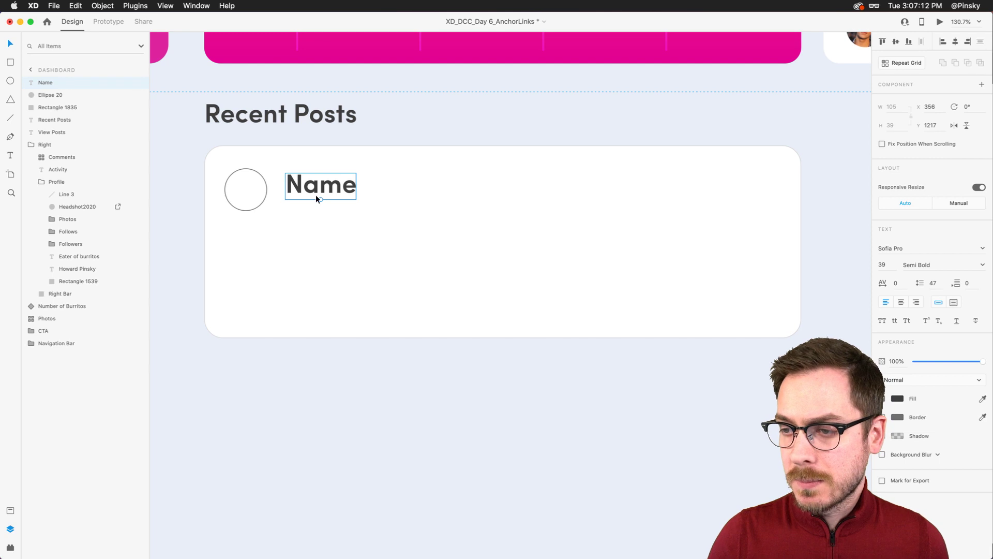
- Reduce the "Name" label to size 21, set it to Medium, and place it beside the circle at about X 347, Y 1231
{"action": "left_click_drag", "start_coordinate": [316, 194], "coordinate": [318, 185]}
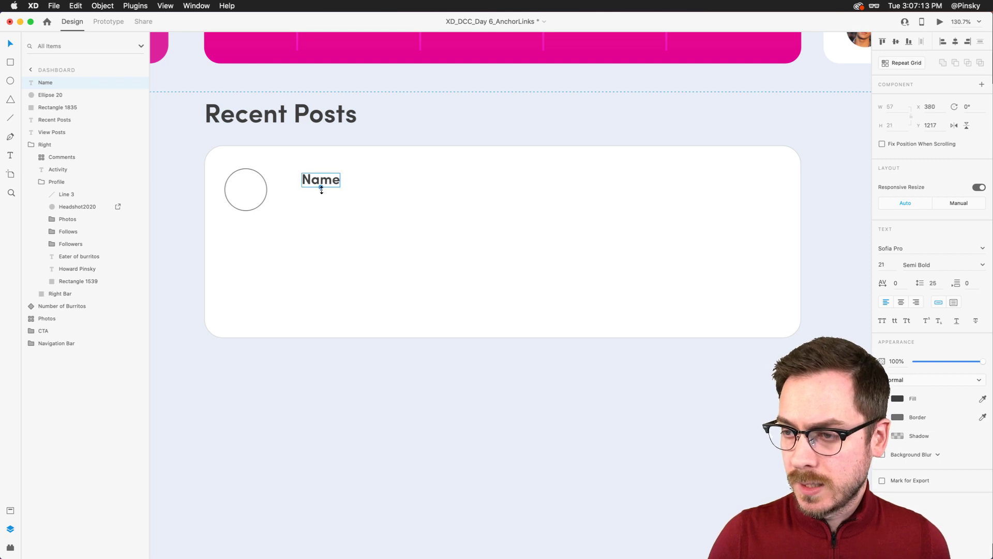
{"action": "left_click", "coordinate": [985, 266]}
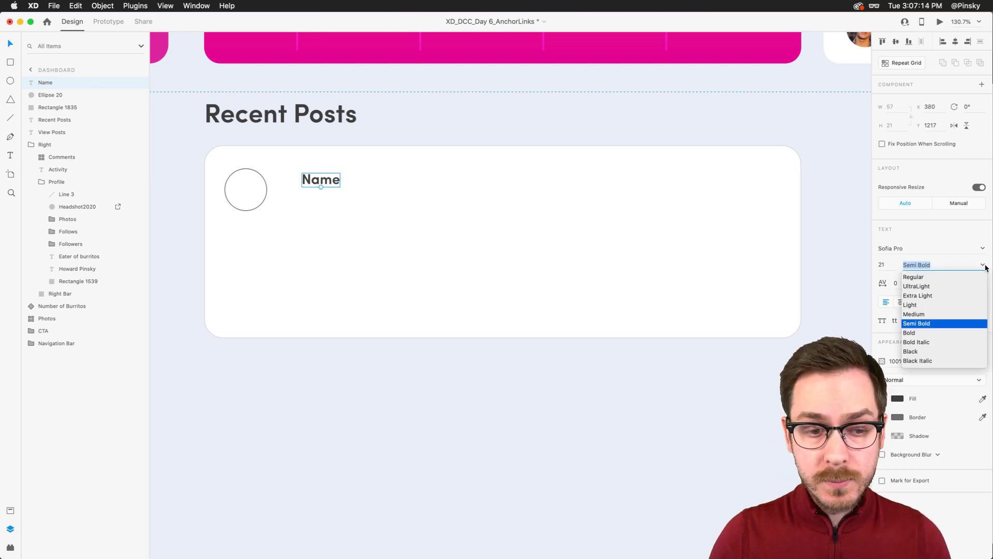
{"action": "left_click", "coordinate": [926, 314]}
{"action": "left_click_drag", "start_coordinate": [321, 180], "coordinate": [298, 191]}
{"action": "left_click", "coordinate": [344, 192]}
- Recolor the "Name" label with the pink sampled from the burrito chart card
{"action": "scroll", "coordinate": [344, 193], "scroll_direction": "down", "scroll_amount": 3}
{"action": "scroll", "coordinate": [345, 194], "scroll_direction": "up", "scroll_amount": 5}
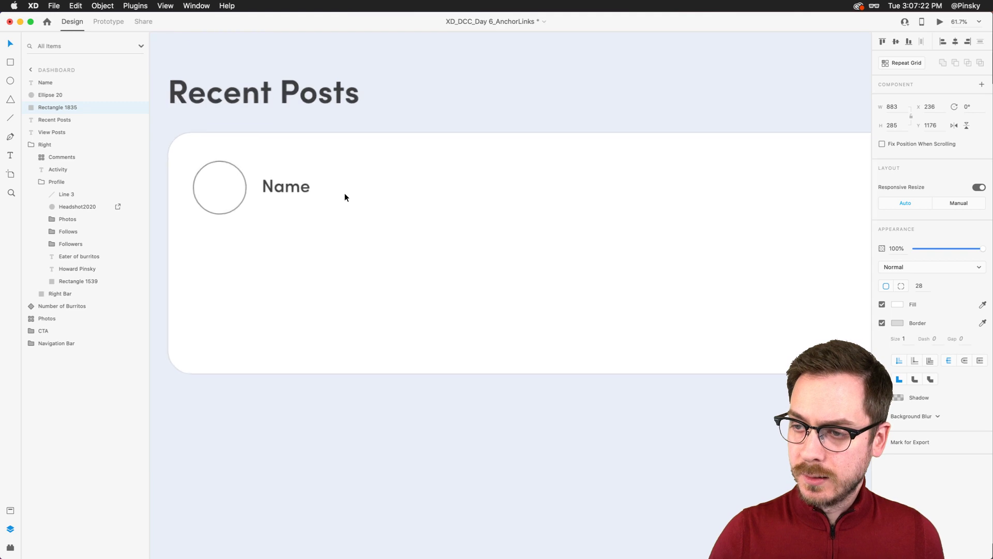
{"action": "left_click", "coordinate": [294, 184]}
{"action": "scroll", "coordinate": [294, 184], "scroll_direction": "down", "scroll_amount": 5}
{"action": "key", "text": "i"}
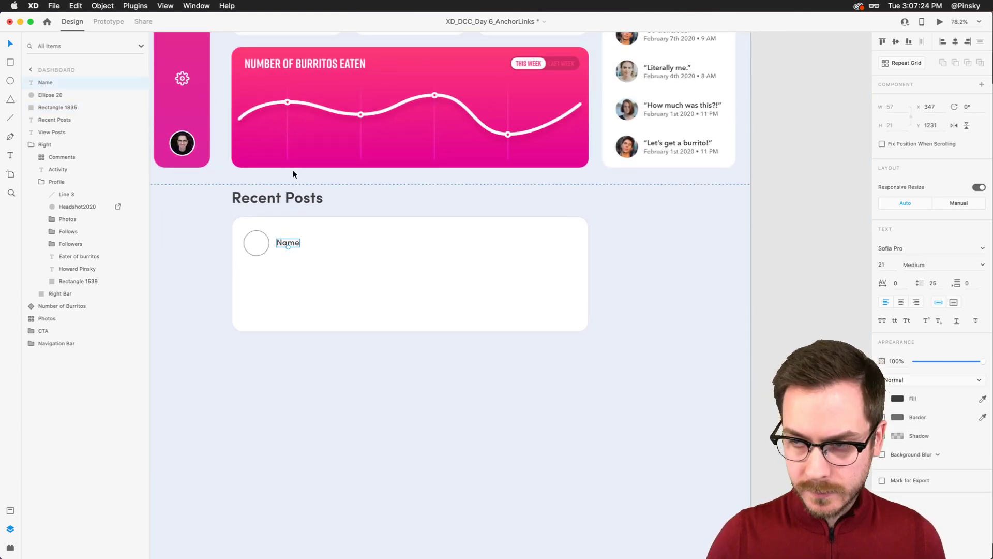
{"action": "left_click", "coordinate": [272, 47]}
{"action": "scroll", "coordinate": [306, 231], "scroll_direction": "up", "scroll_amount": 5}
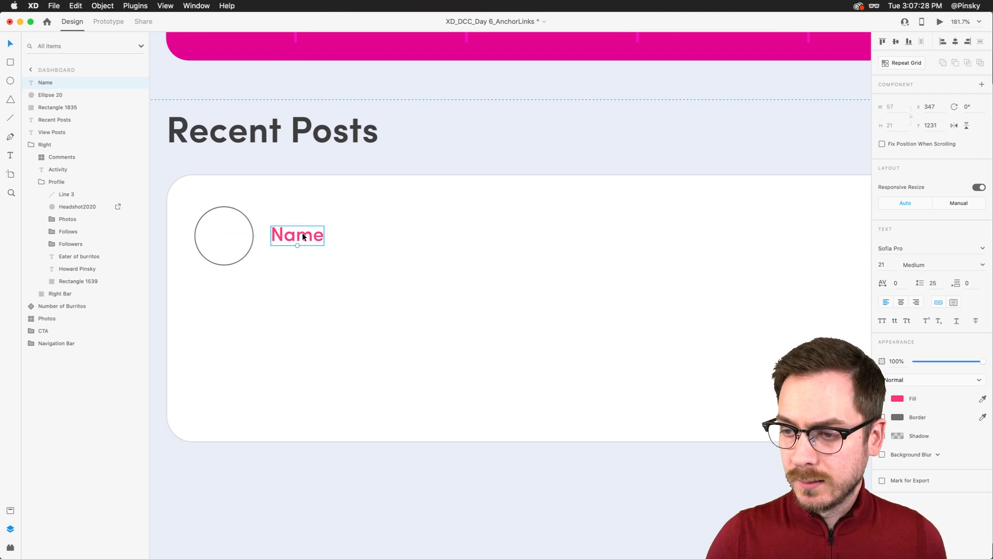
{"action": "scroll", "coordinate": [302, 235], "scroll_direction": "down", "scroll_amount": 3}
{"action": "scroll", "coordinate": [302, 236], "scroll_direction": "down", "scroll_amount": 3}
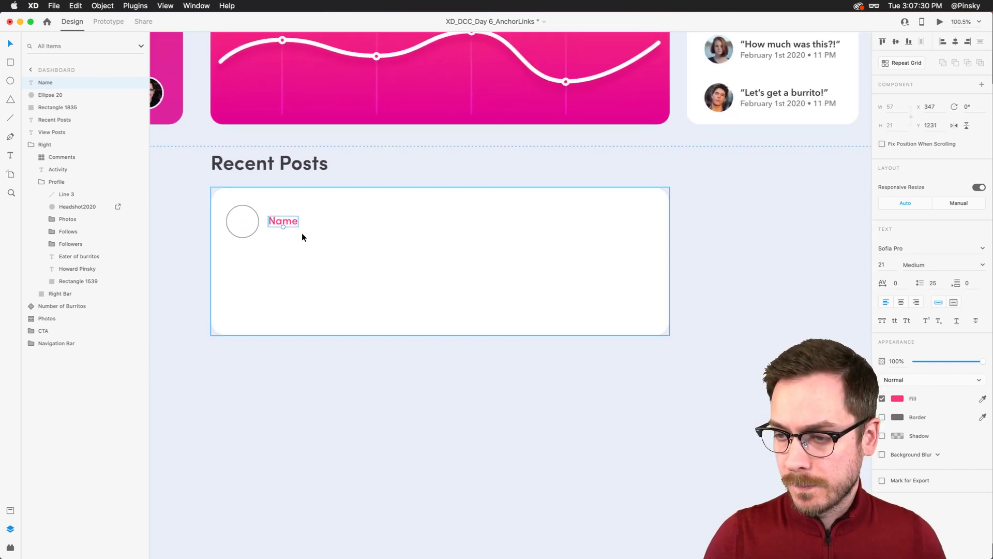
- Fill the avatar circle with light grey and remove its border
{"action": "left_click", "coordinate": [241, 221]}
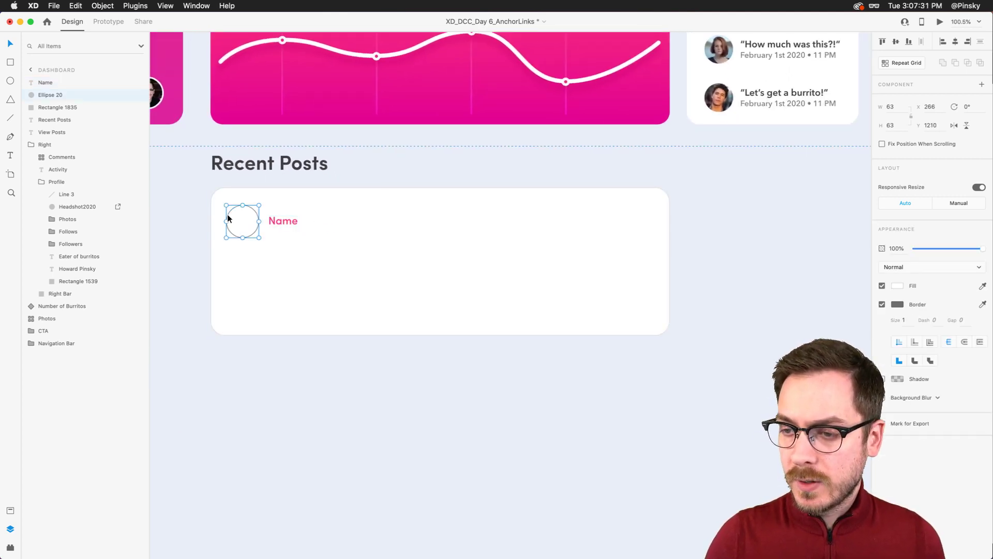
{"action": "left_click", "coordinate": [897, 285]}
{"action": "left_click", "coordinate": [783, 253]}
{"action": "left_click", "coordinate": [882, 305]}
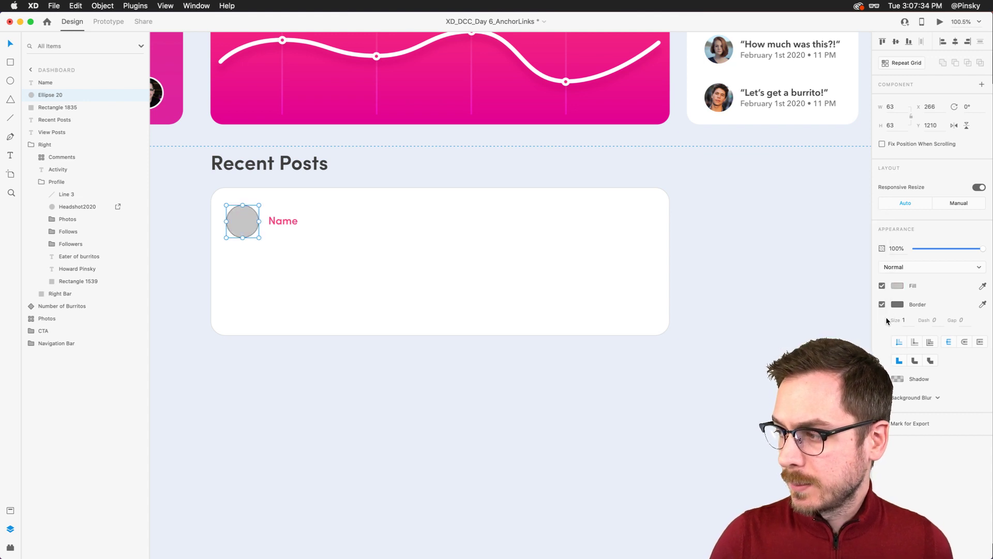
{"action": "left_click", "coordinate": [882, 306]}
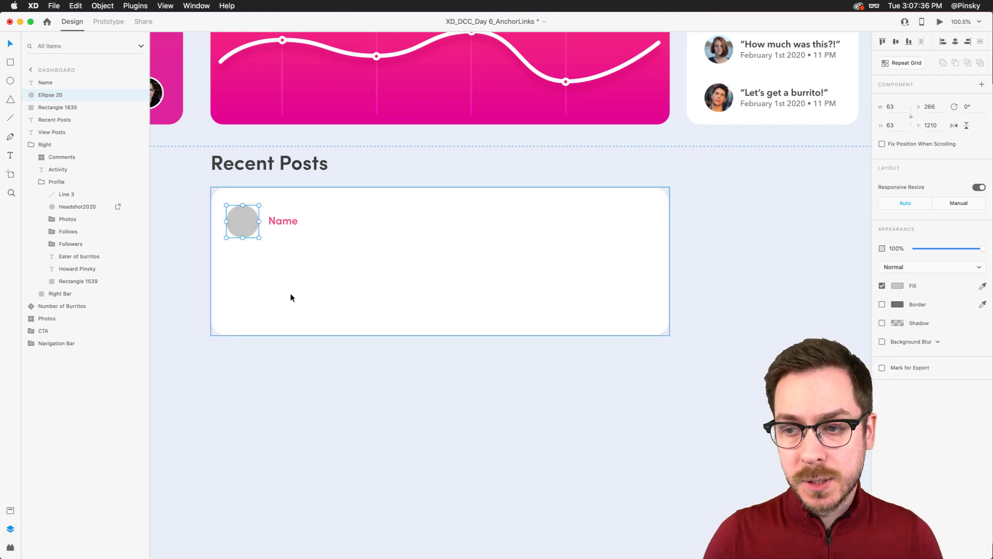
- Enlarge the avatar circle slightly and realign the "Name" label to its vertical centre, 18 px from its right edge
{"action": "scroll", "coordinate": [288, 290], "scroll_direction": "down", "scroll_amount": 2}
{"action": "scroll", "coordinate": [287, 291], "scroll_direction": "right", "scroll_amount": 1}
{"action": "left_click", "coordinate": [256, 233]}
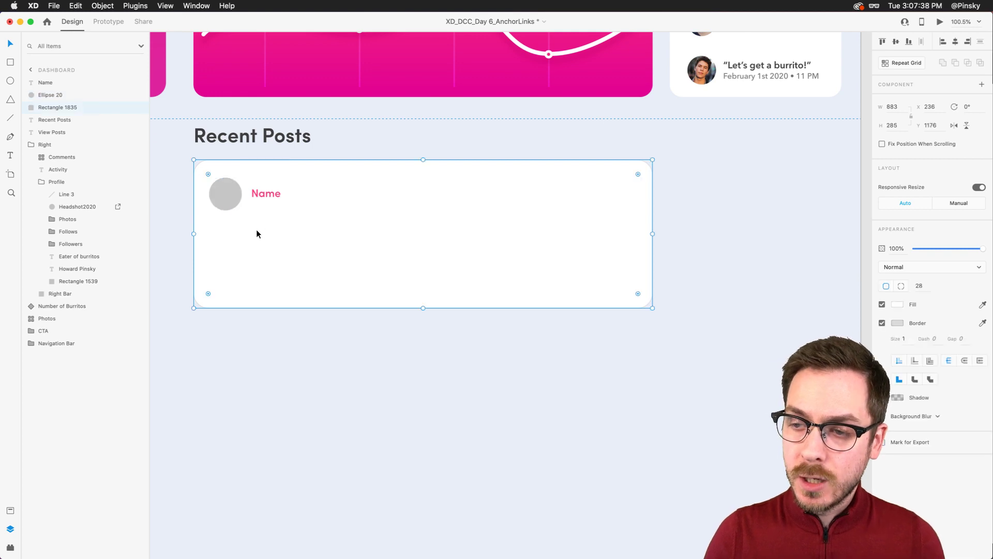
{"action": "left_click", "coordinate": [230, 191]}
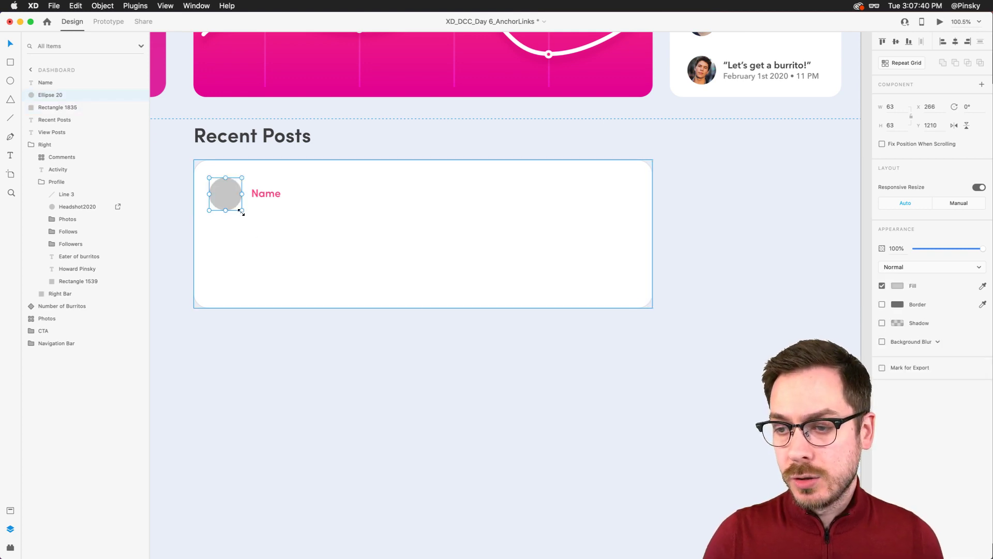
{"action": "left_click", "coordinate": [263, 193]}
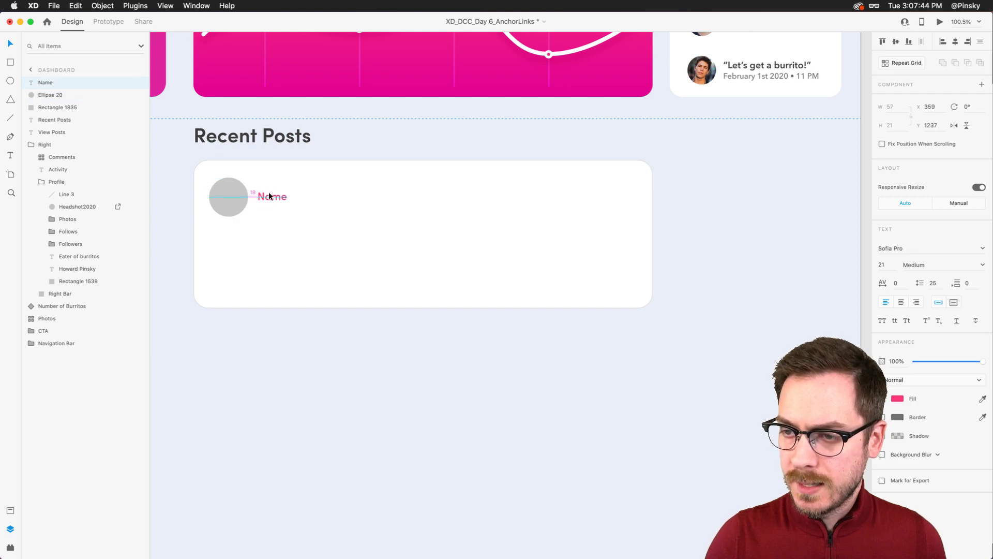
- Add an area text about 815 px wide below the avatar reading "Anyone know when the burrito truck is coming tonight?" and fit its height to the text
{"action": "scroll", "coordinate": [323, 205], "scroll_direction": "down", "scroll_amount": 3}
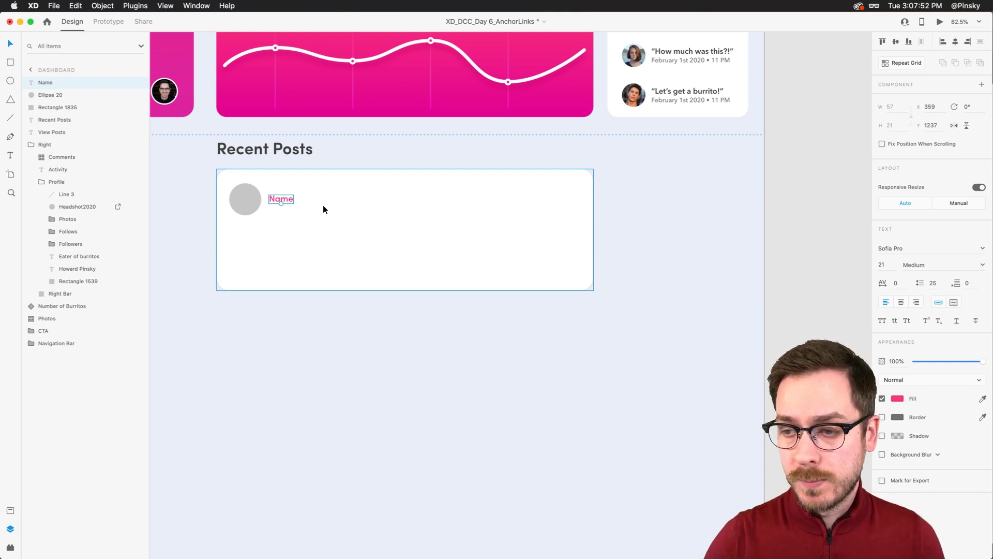
{"action": "scroll", "coordinate": [323, 205], "scroll_direction": "down", "scroll_amount": 2}
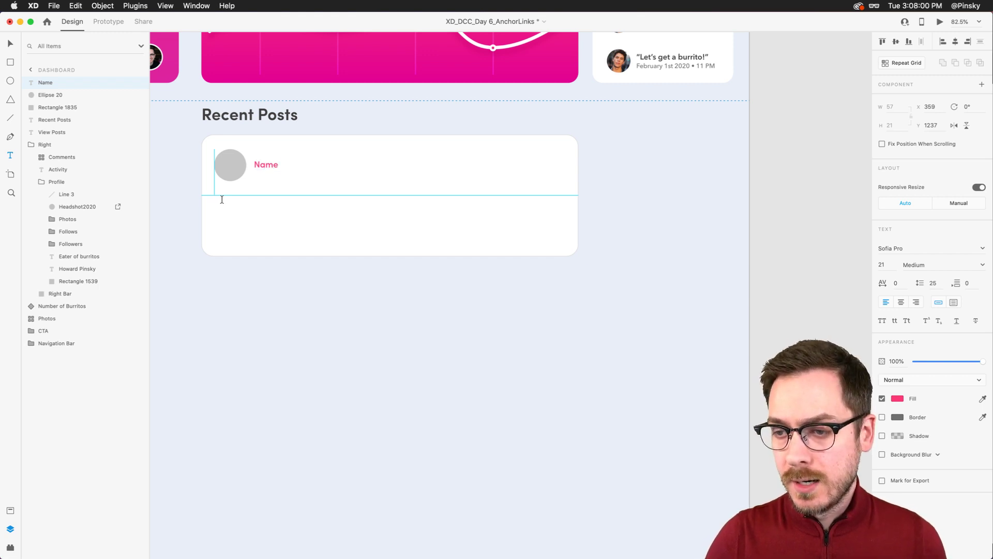
{"action": "left_click_drag", "start_coordinate": [218, 197], "coordinate": [561, 232]}
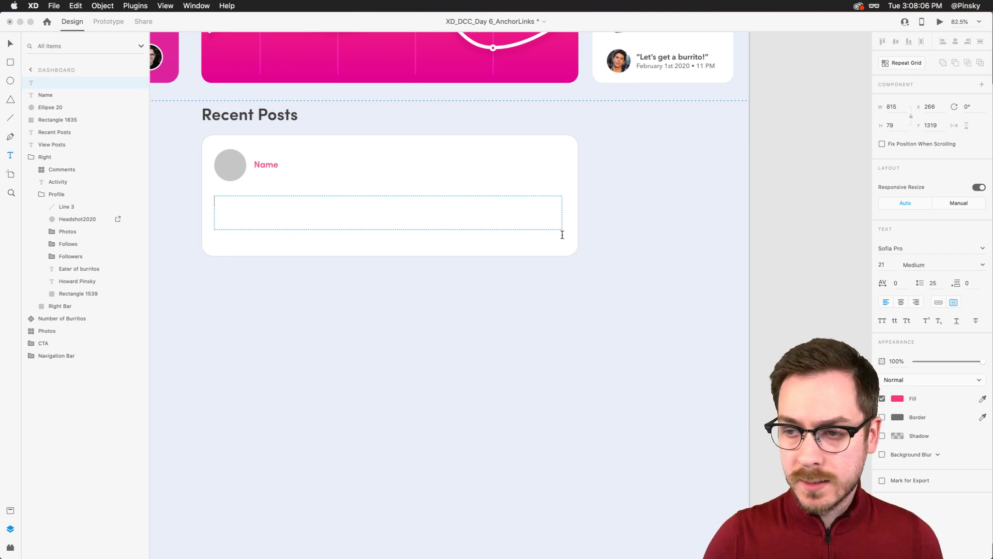
{"action": "type", "text": "A"}
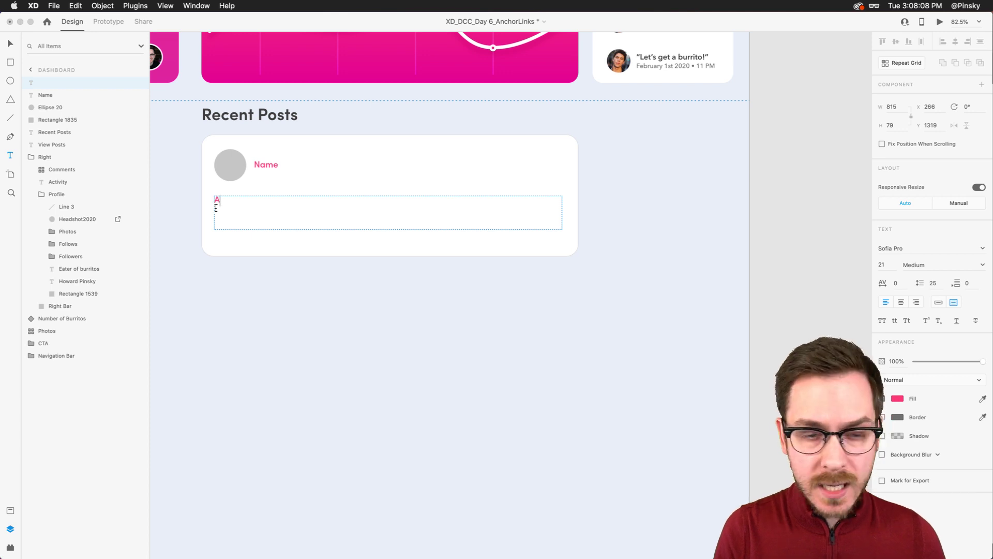
{"action": "type", "text": "nyon"}
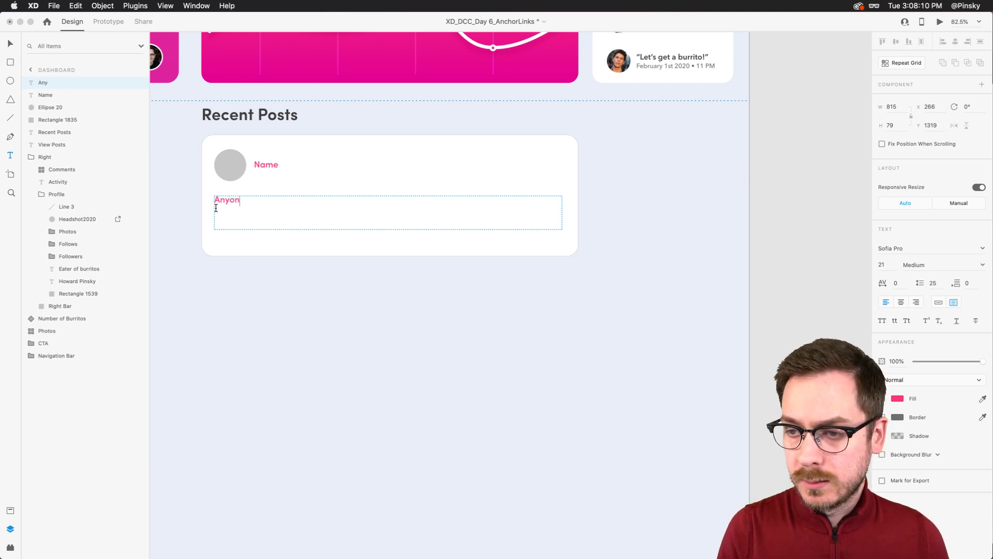
{"action": "type", "text": "e know wh"}
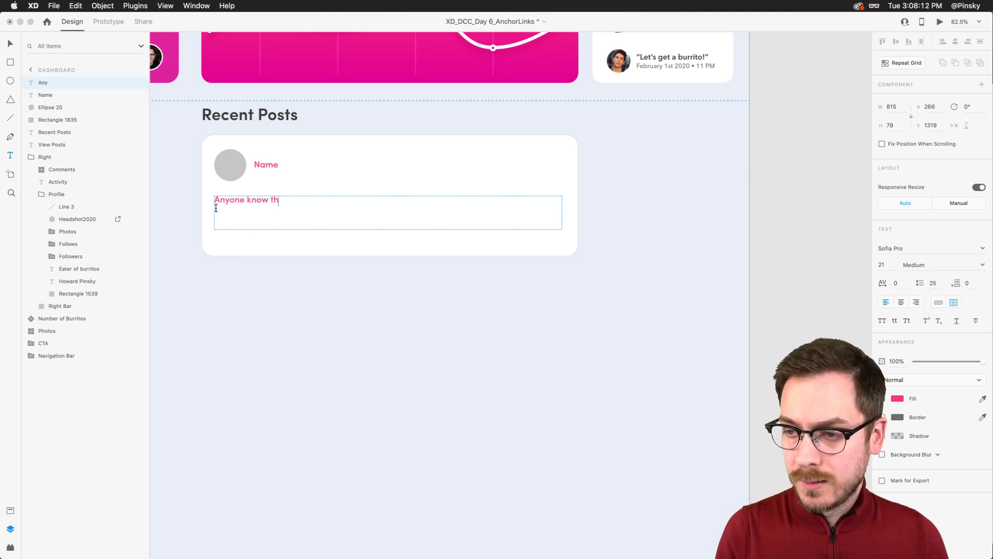
{"action": "type", "text": "en the bur"}
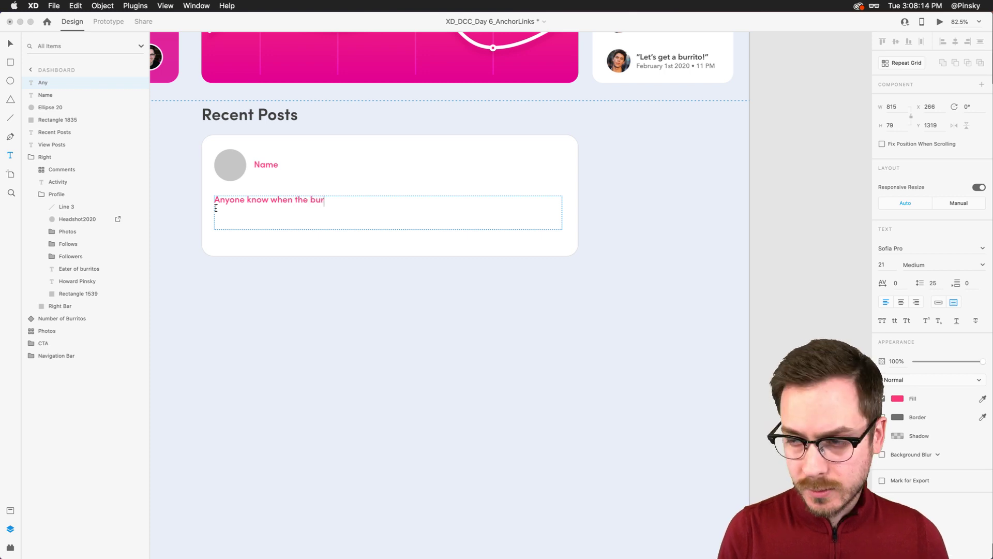
{"action": "type", "text": "rito truck i"}
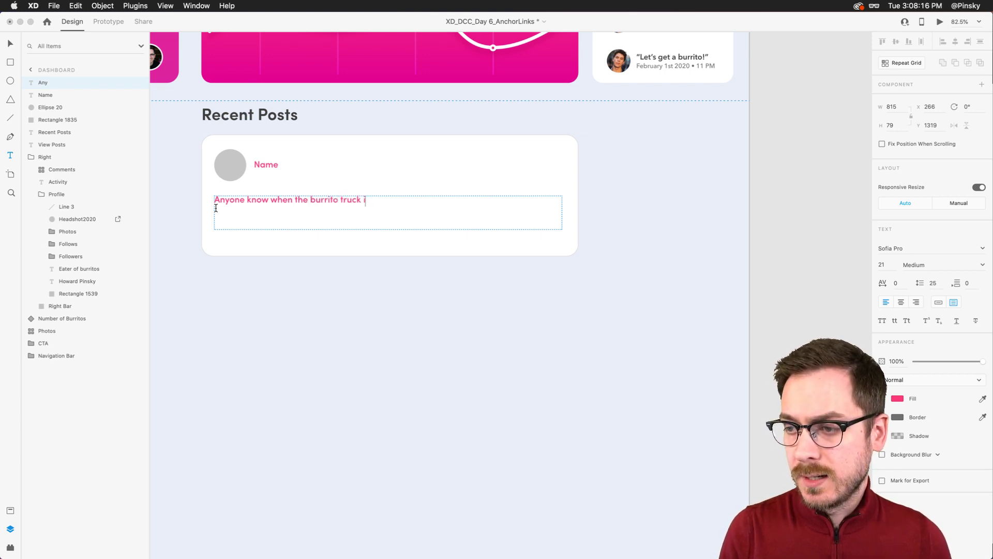
{"action": "type", "text": "s coming tonight"}
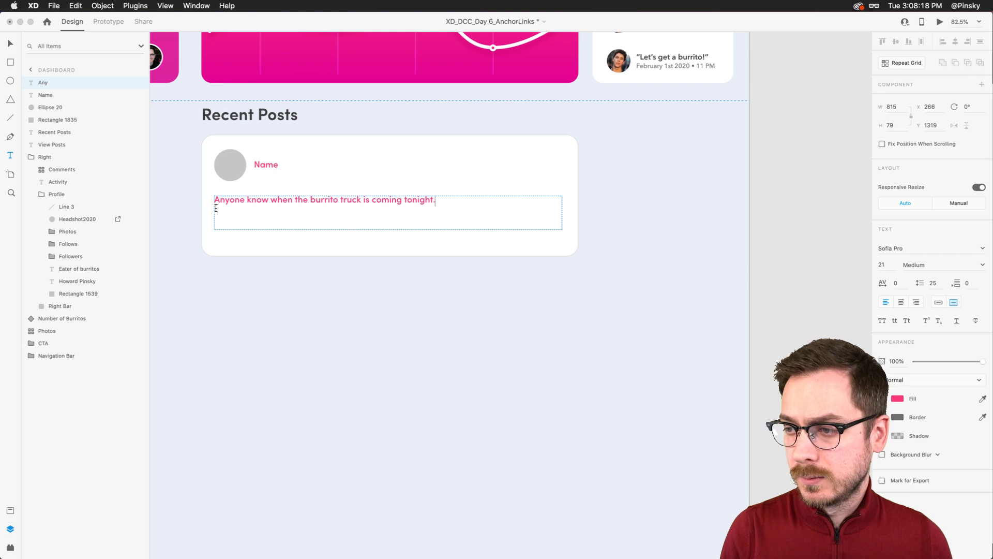
{"action": "type", "text": "?"}
{"action": "key", "text": "Escape"}
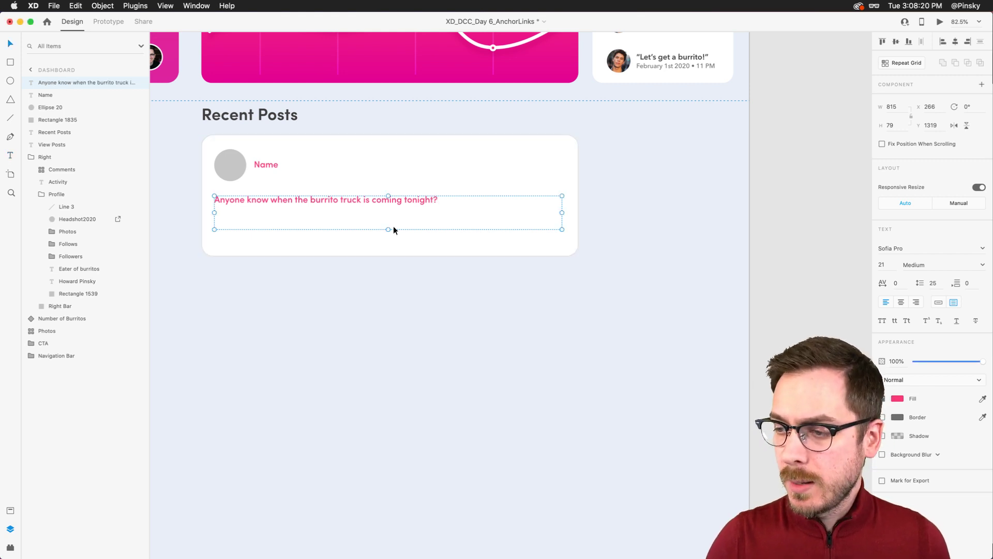
{"action": "double_click", "coordinate": [389, 229]}
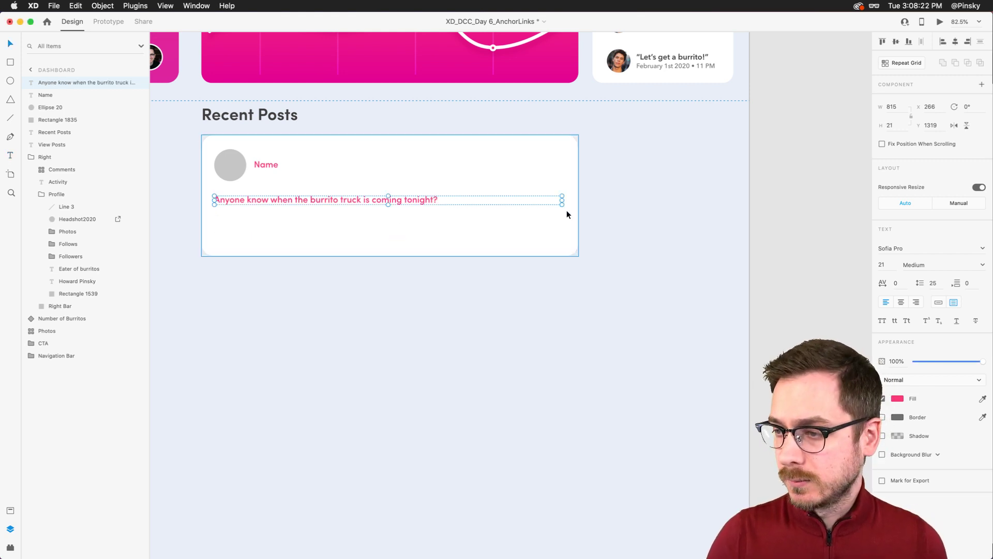
- Recolor the burrito truck post text to dark grey
{"action": "left_click", "coordinate": [898, 398]}
{"action": "left_click_drag", "start_coordinate": [849, 346], "coordinate": [754, 399]}
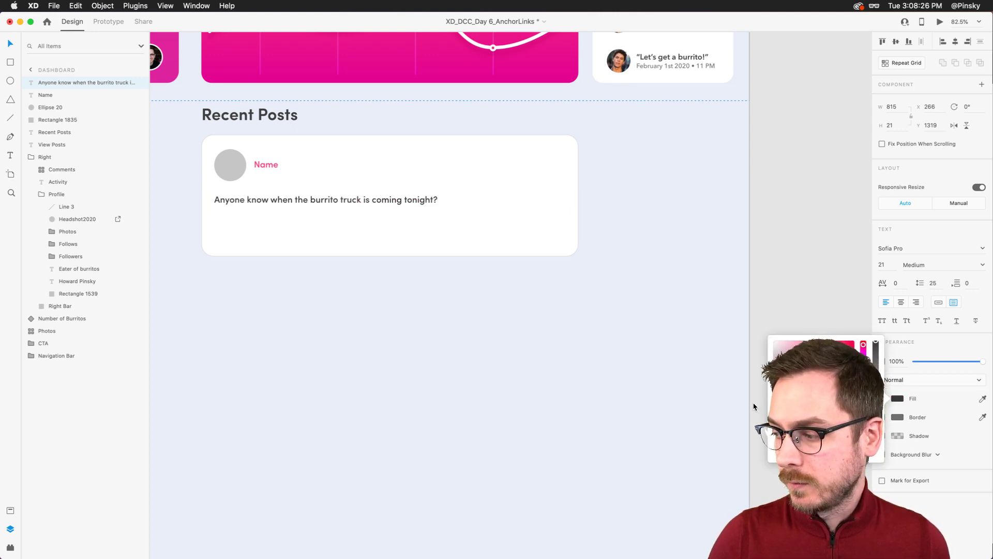
{"action": "left_click", "coordinate": [913, 510]}
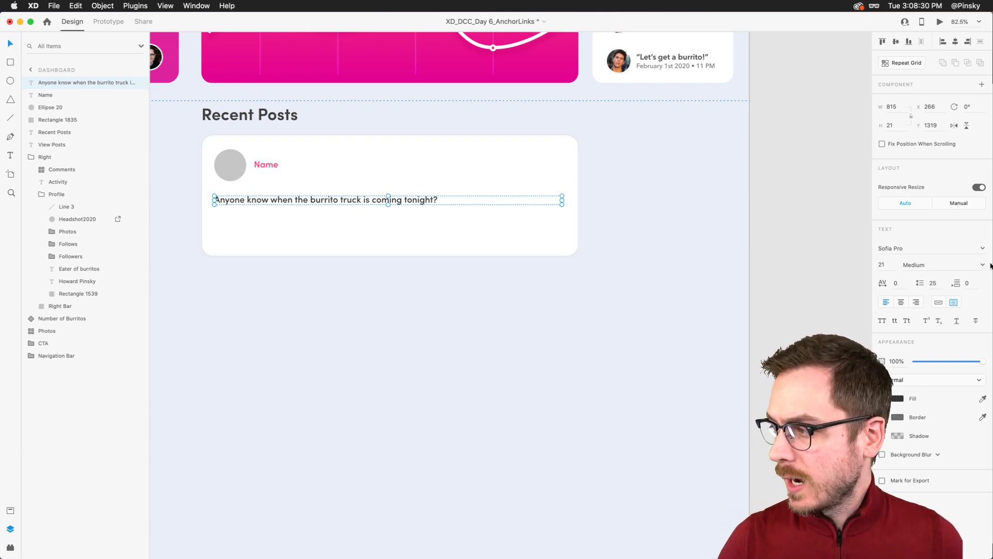
- Set the post text to Regular weight and move it up to about Y 1308
{"action": "left_click", "coordinate": [972, 266]}
{"action": "left_click", "coordinate": [913, 276]}
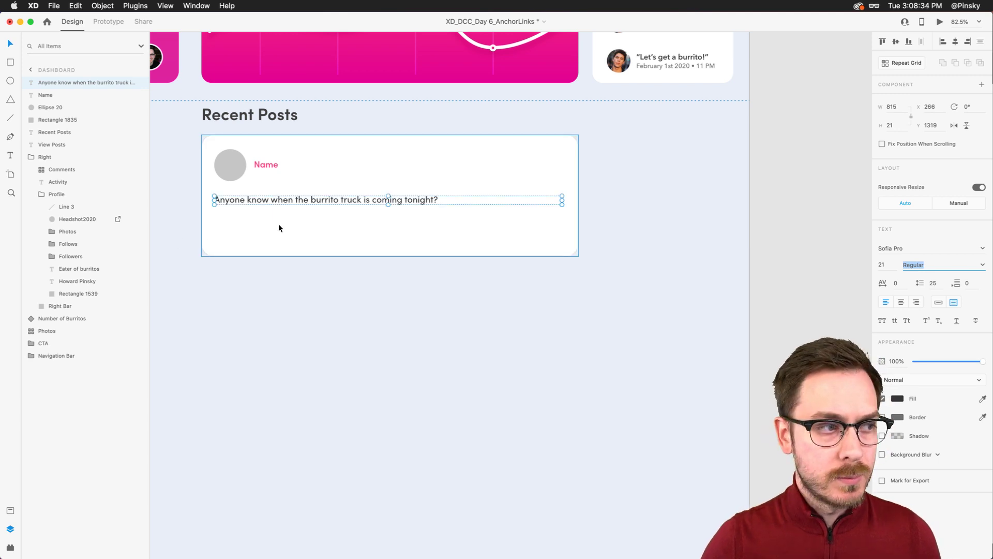
{"action": "left_click_drag", "start_coordinate": [285, 196], "coordinate": [285, 191]}
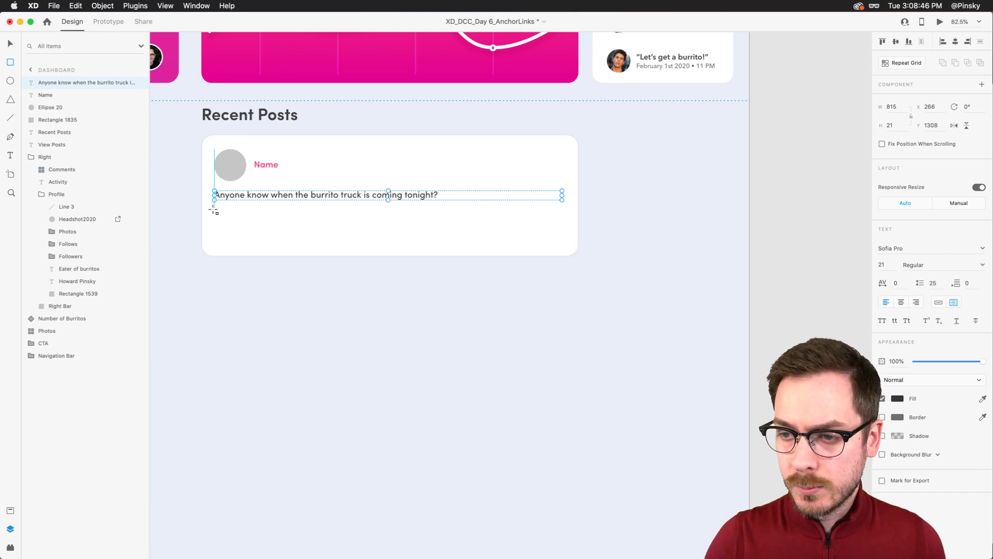
- Draw a rectangle about 824 by 60 px below the post text and round its corners to 15
{"action": "left_click_drag", "start_coordinate": [213, 210], "coordinate": [567, 233]}
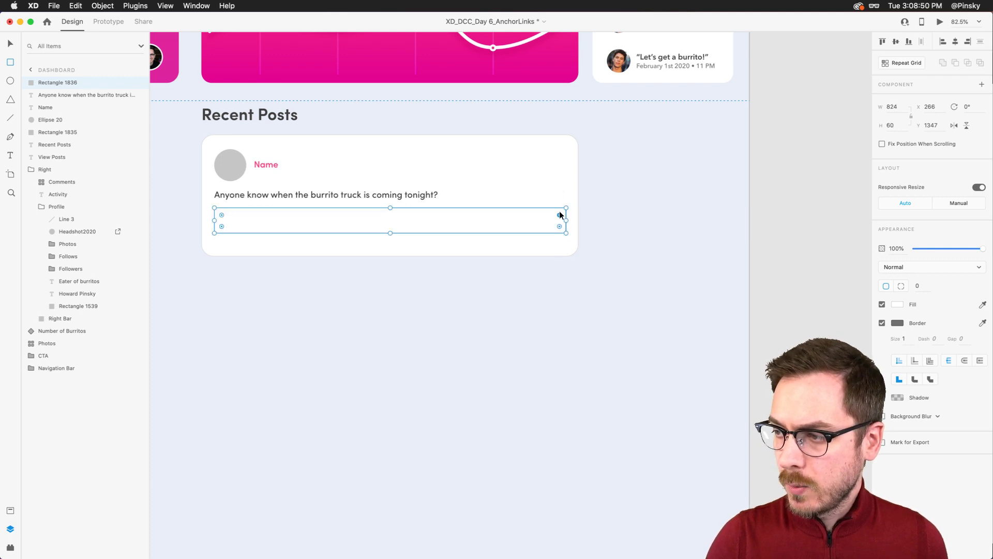
{"action": "key", "text": "super+3"}
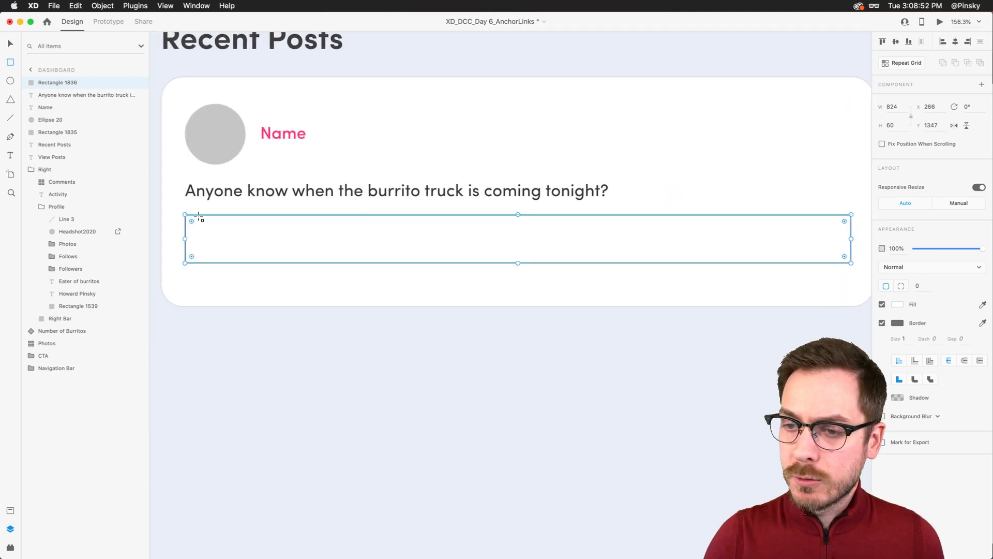
{"action": "mouse_move", "coordinate": [192, 221]}
{"action": "left_mouse_down"}
{"action": "mouse_move", "coordinate": [222, 234]}
{"action": "mouse_move", "coordinate": [196, 222]}
{"action": "left_mouse_up"}
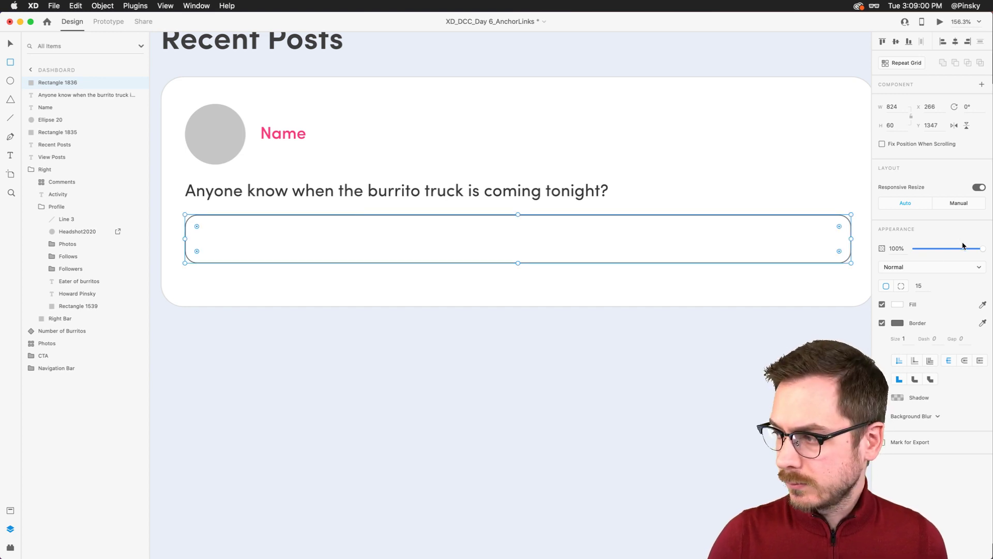
- Give the comment rectangle a very light grey fill and a light grey border
{"action": "left_click", "coordinate": [898, 305]}
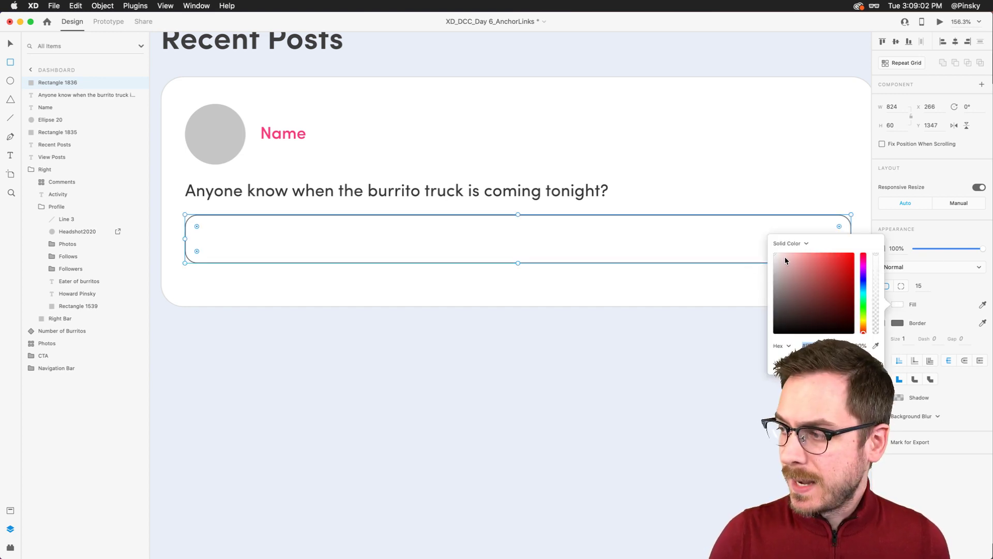
{"action": "left_click", "coordinate": [778, 256]}
{"action": "mouse_move", "coordinate": [777, 256]}
{"action": "left_mouse_down"}
{"action": "mouse_move", "coordinate": [766, 252]}
{"action": "mouse_move", "coordinate": [781, 279]}
{"action": "mouse_move", "coordinate": [759, 281]}
{"action": "left_mouse_up"}
{"action": "left_click", "coordinate": [898, 323]}
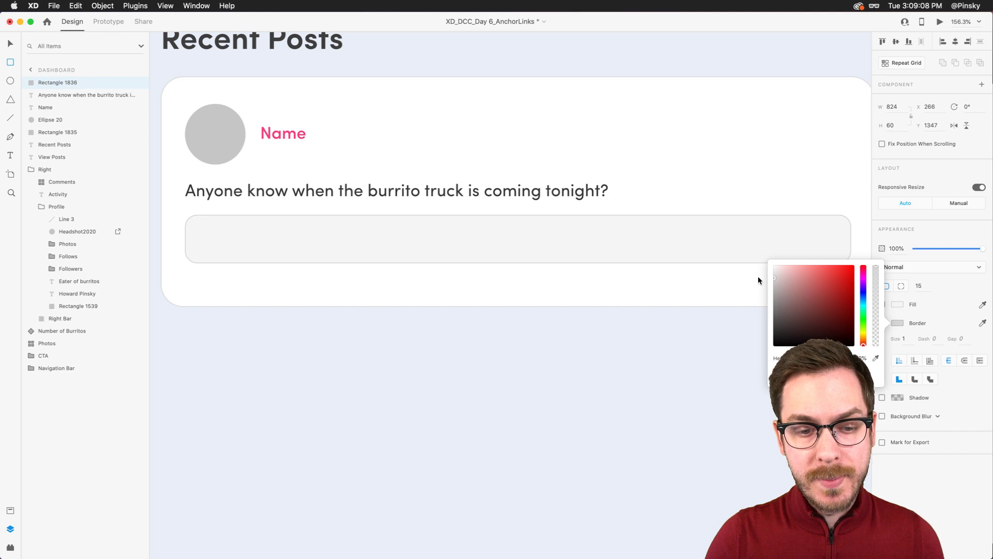
{"action": "left_click", "coordinate": [889, 463]}
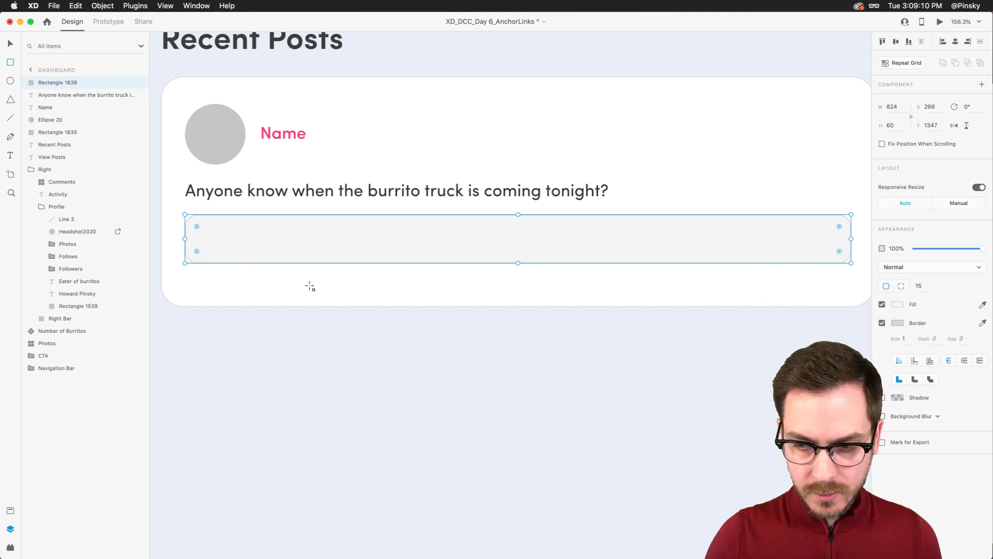
- Add the placeholder text "Leave a comment" inside the grey rectangle
{"action": "key", "text": "t"}
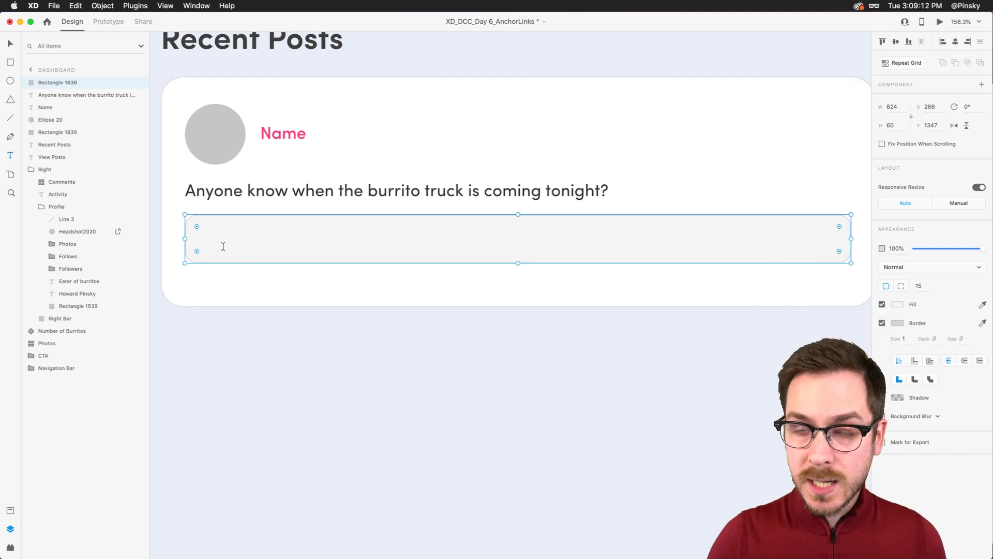
{"action": "left_click", "coordinate": [223, 246]}
{"action": "type", "text": "L"}
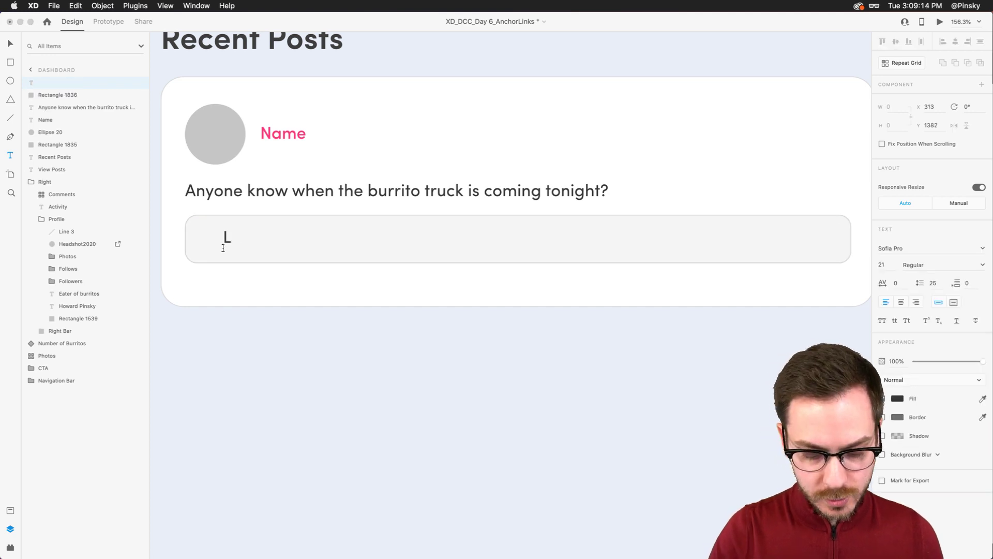
{"action": "type", "text": "eave a comment"}
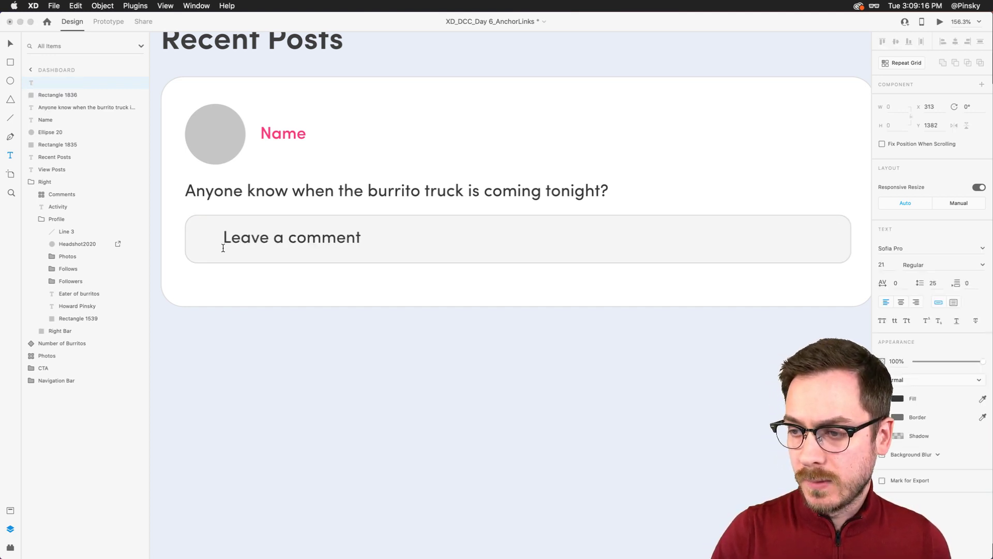
{"action": "key", "text": "Escape"}
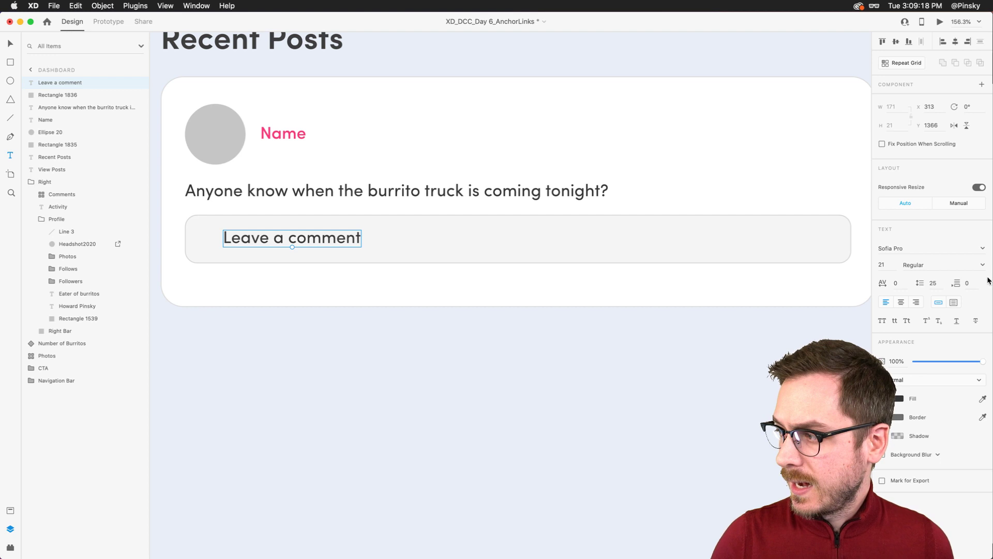
- Lower the "Leave a comment" text's opacity to 34% and set its weight to Light
{"action": "left_click", "coordinate": [983, 265]}
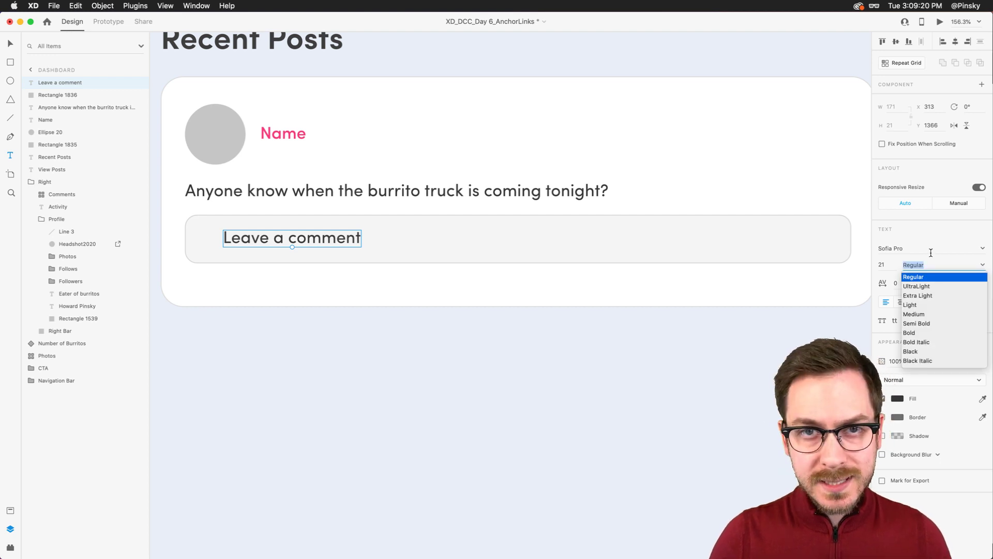
{"action": "key", "text": "Escape"}
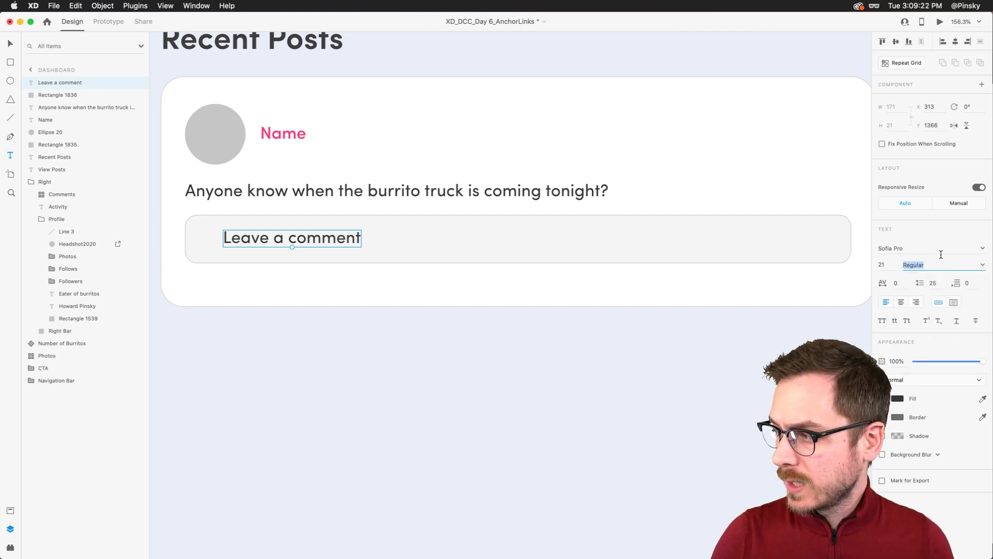
{"action": "left_click_drag", "start_coordinate": [983, 361], "coordinate": [938, 361]}
{"action": "left_click", "coordinate": [984, 267]}
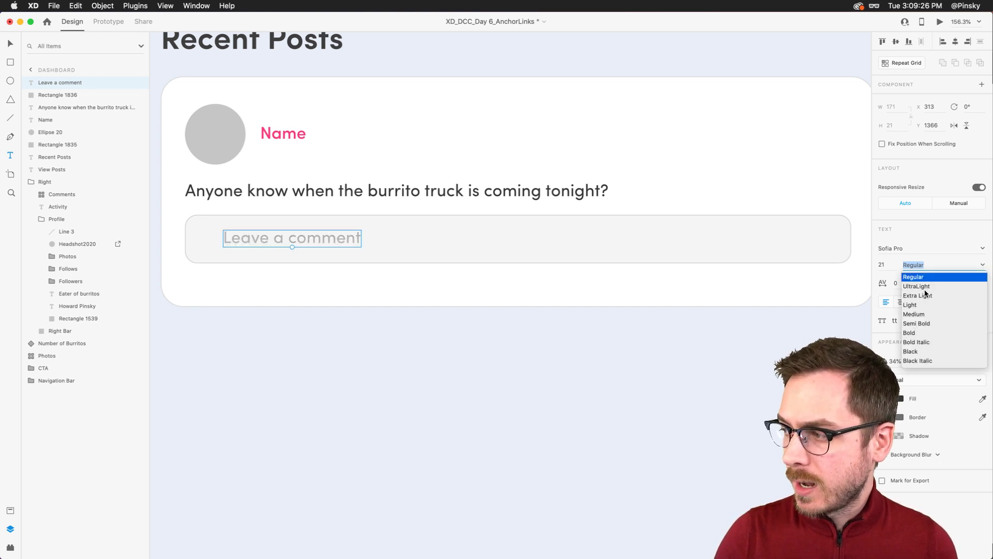
{"action": "left_click", "coordinate": [912, 305]}
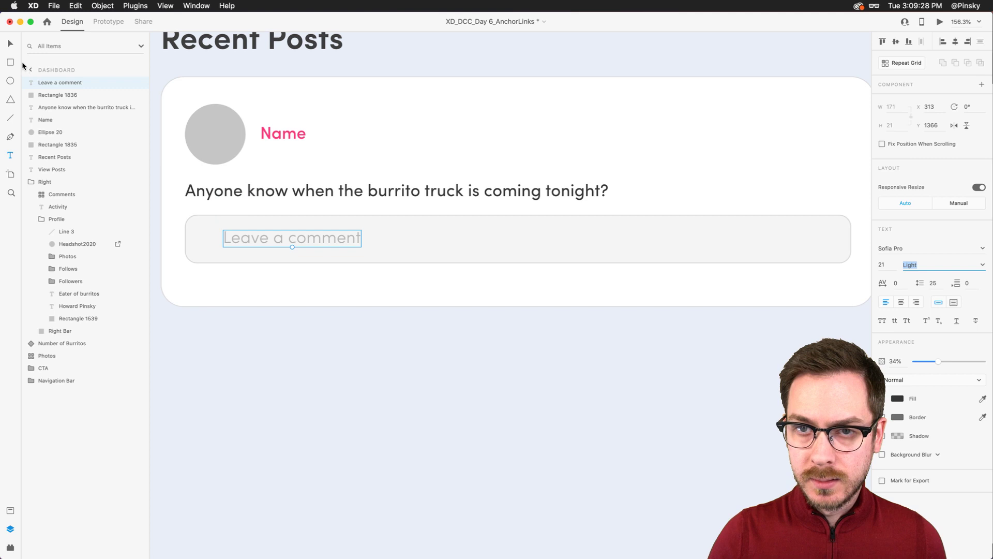
- Move the "Leave a comment" text to about X 290, Y 1367, vertically centred in the grey rectangle
{"action": "key", "text": "Escape"}
{"action": "left_click_drag", "start_coordinate": [260, 236], "coordinate": [243, 235]}
{"action": "key", "text": "Left"}
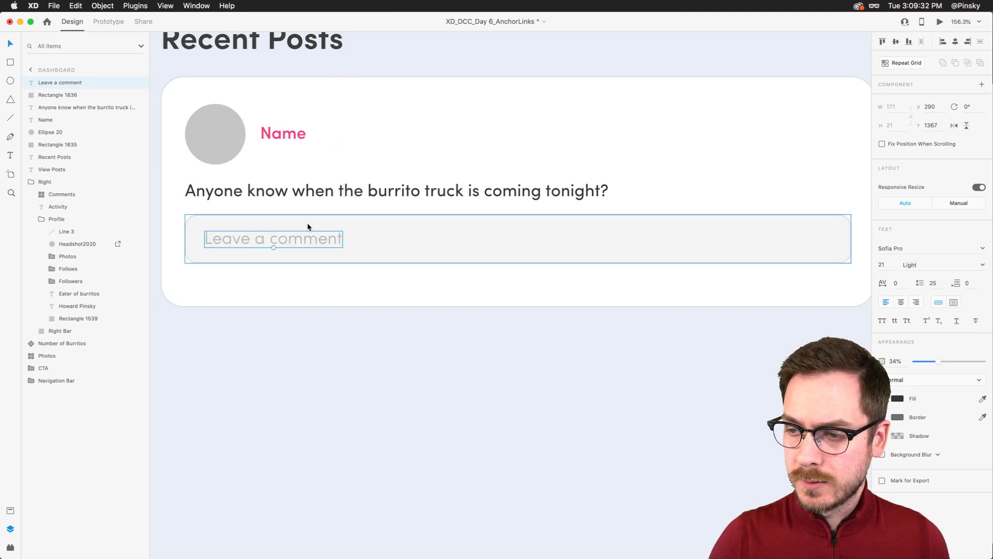
- Group the "Leave a comment" text with its grey rectangle and name the group "Comment"
{"action": "scroll", "coordinate": [308, 227], "scroll_direction": "down", "scroll_amount": 5}
{"action": "scroll", "coordinate": [307, 226], "scroll_direction": "up", "scroll_amount": 4}
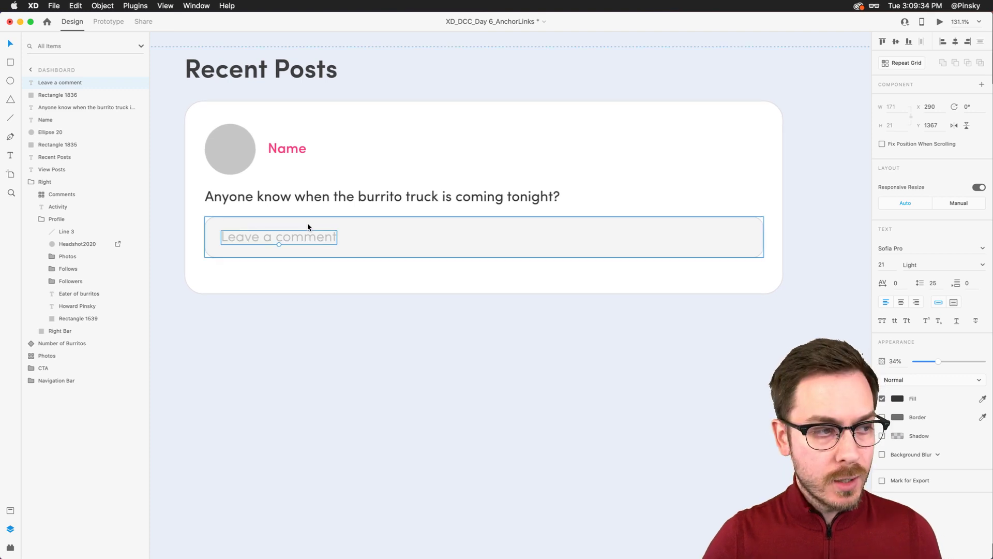
{"action": "left_click", "coordinate": [427, 234], "text": "shift"}
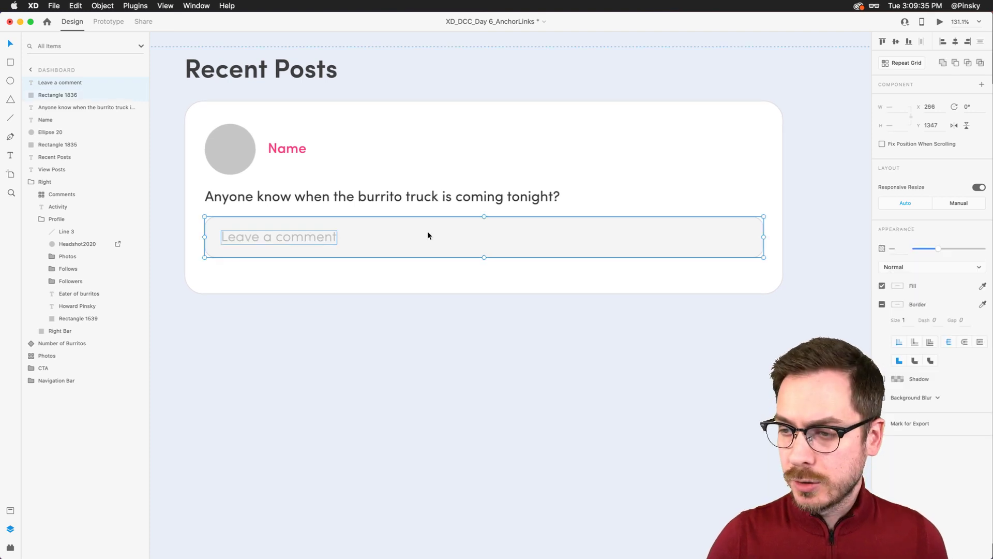
{"action": "key", "text": "super+g"}
{"action": "double_click", "coordinate": [52, 82]}
{"action": "type", "text": "Commen"}
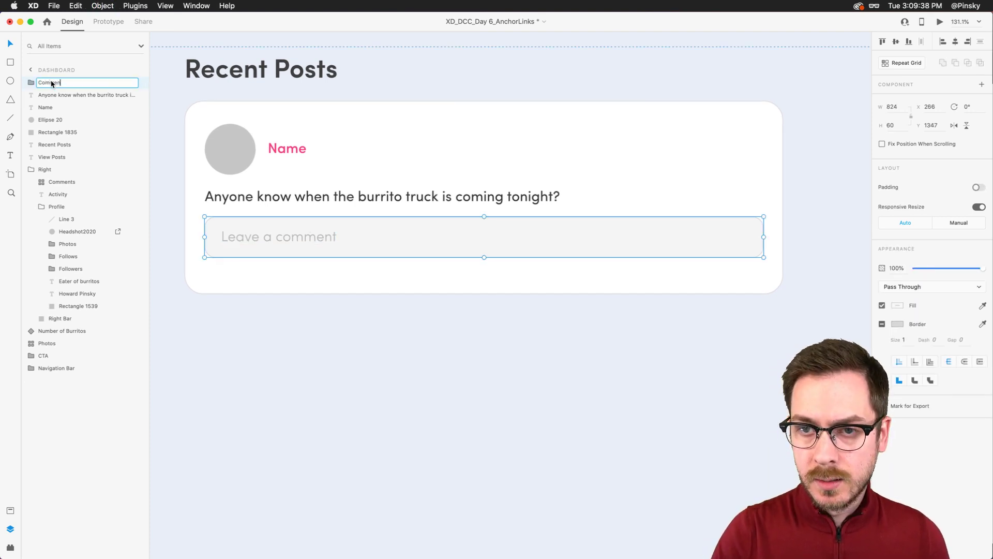
{"action": "type", "text": "t"}
{"action": "key", "text": "Return"}
{"action": "scroll", "coordinate": [768, 228], "scroll_direction": "up", "scroll_amount": 3}
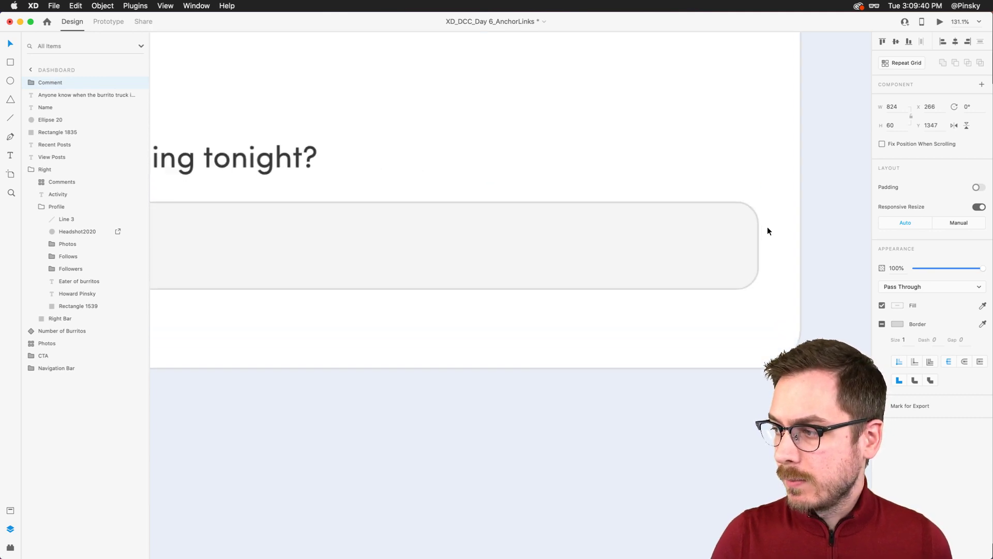
{"action": "scroll", "coordinate": [745, 230], "scroll_direction": "down", "scroll_amount": 2}
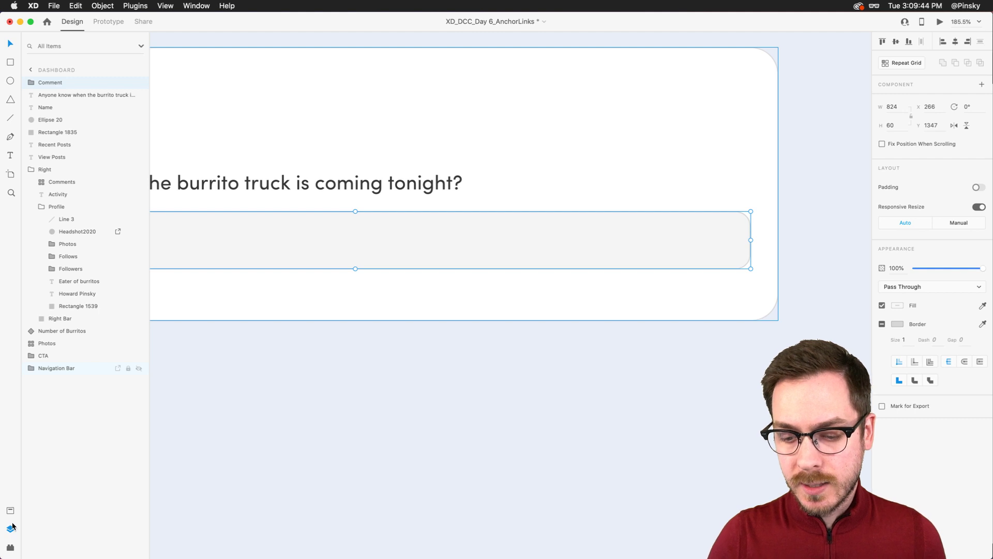
- Search the Icons 4 Design plugin for "envelope" icons
{"action": "left_click", "coordinate": [10, 547]}
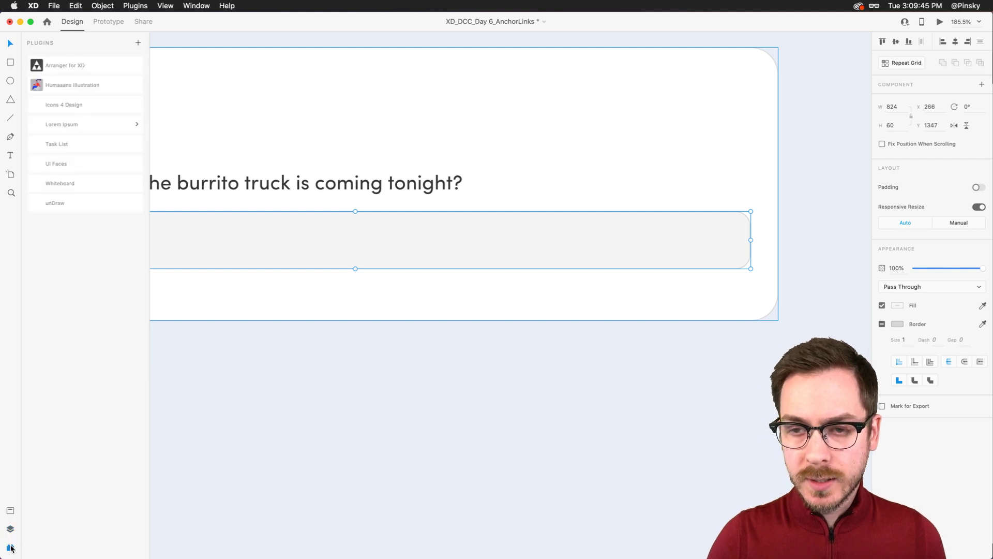
{"action": "left_click", "coordinate": [73, 105]}
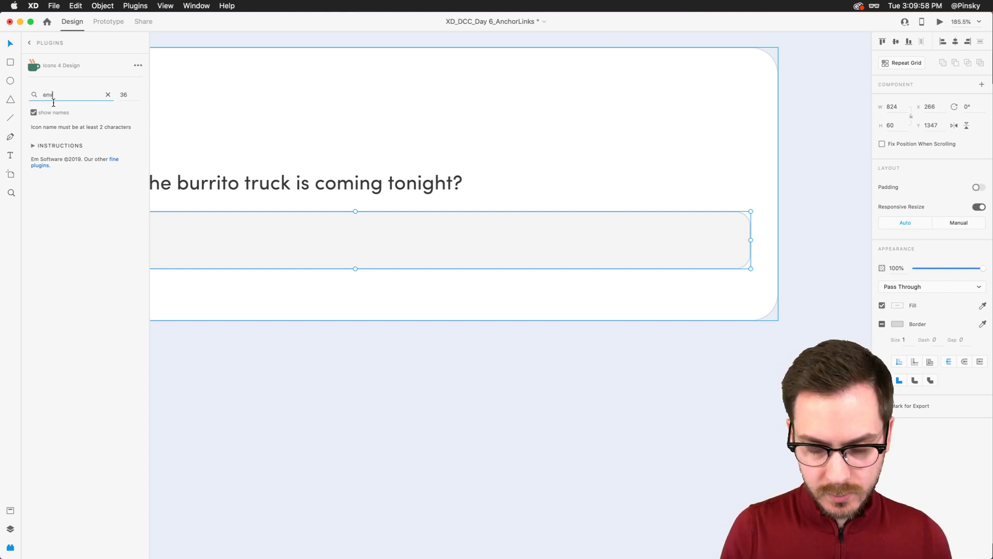
{"action": "type", "text": "elope"}
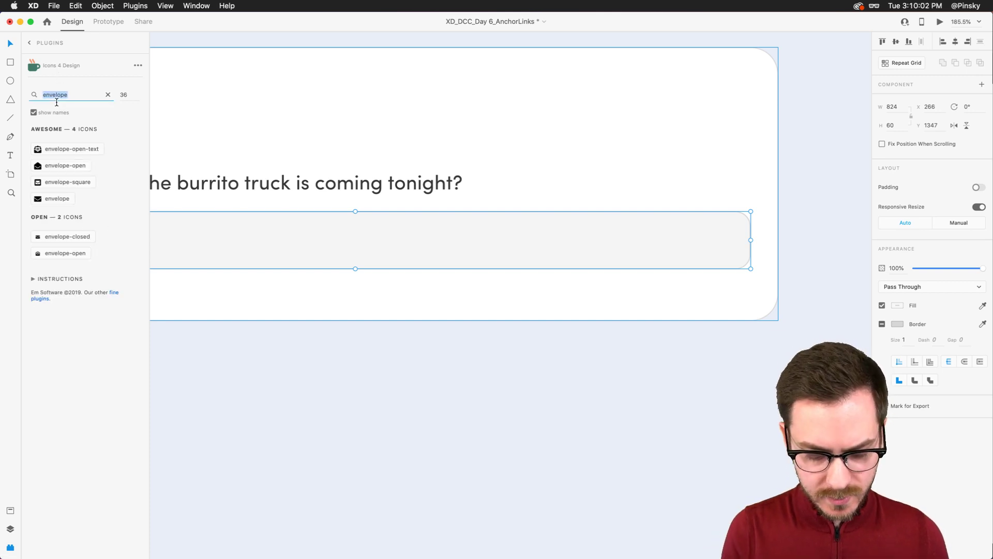
- Search the plugin for "send", insert the Ionic md-send icon, and place it inside the comment box's right end at about X 1044
{"action": "type", "text": "send"}
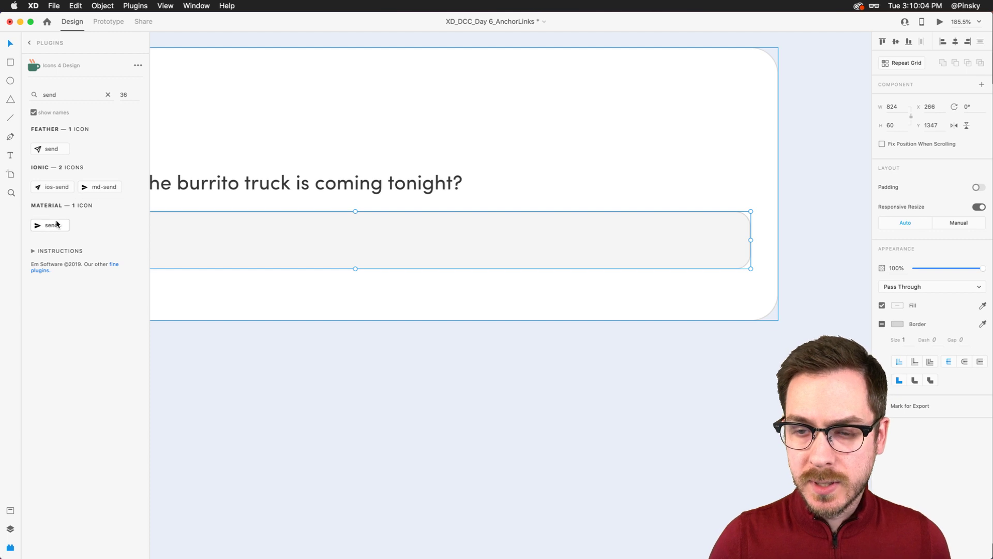
{"action": "left_click", "coordinate": [102, 190]}
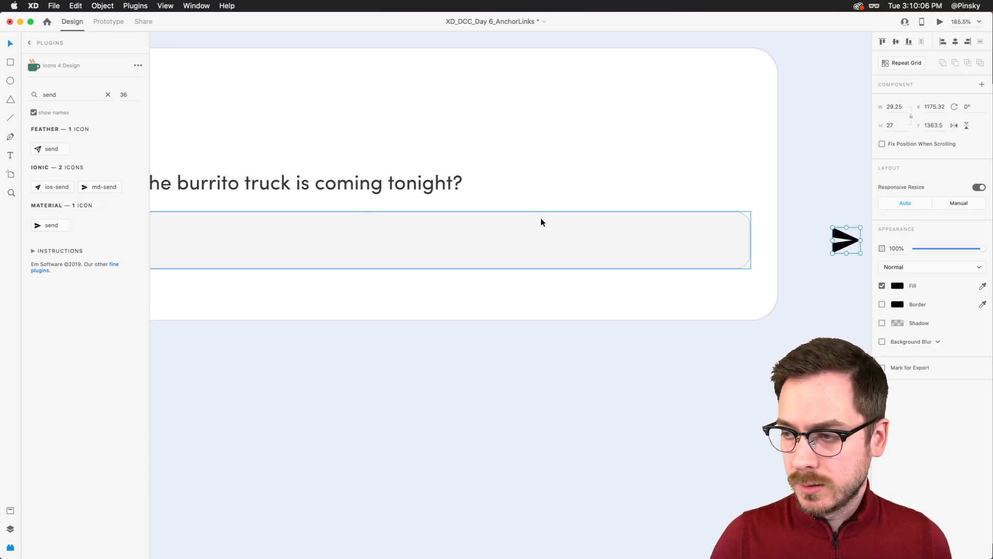
{"action": "left_click_drag", "start_coordinate": [843, 231], "coordinate": [713, 233]}
- Move the send icon into the Comment group in the layer list
{"action": "key", "text": "super+y"}
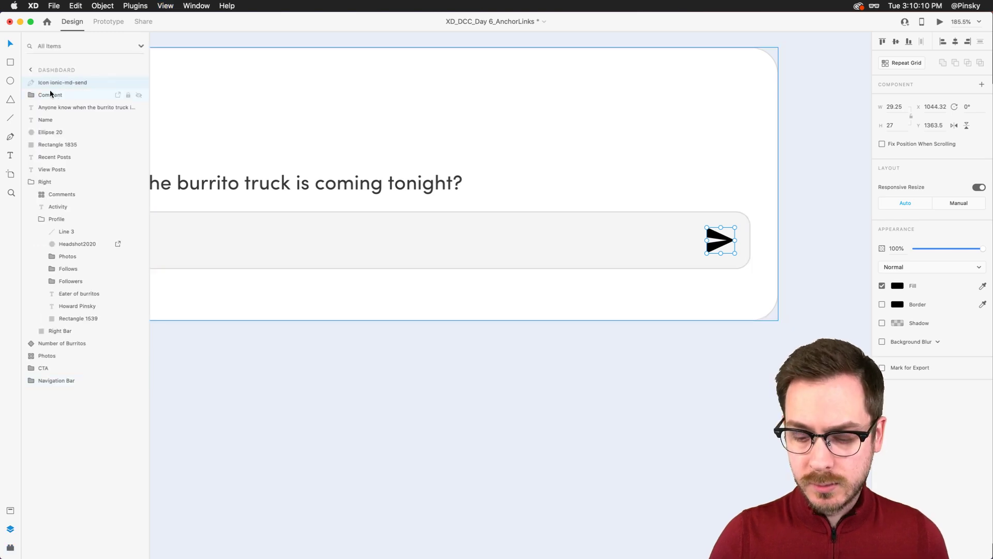
{"action": "key", "text": "Delete"}
{"action": "left_click", "coordinate": [33, 81]}
{"action": "key", "text": "super+z"}
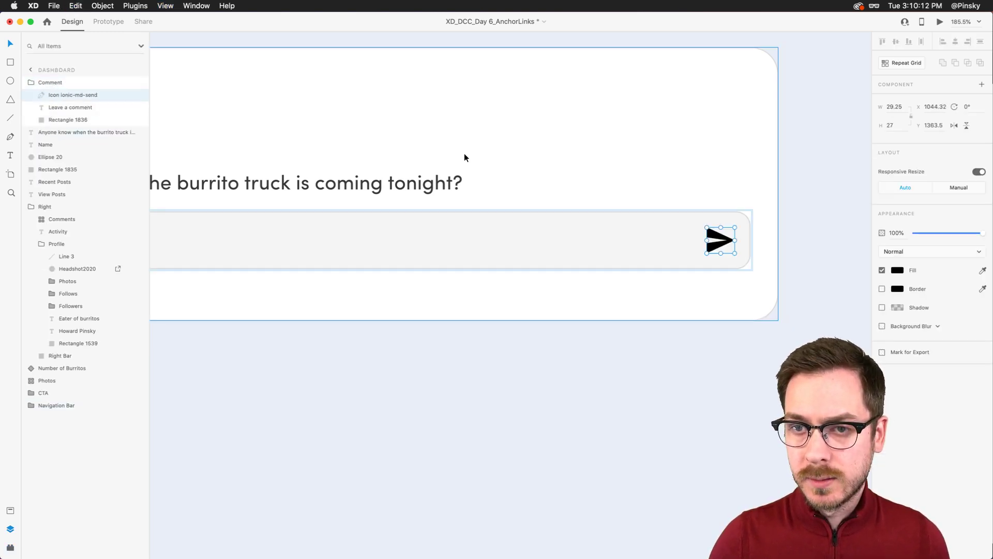
- Fill the send icon with the dashboard's pink accent colour
{"action": "scroll", "coordinate": [687, 210], "scroll_direction": "down", "scroll_amount": 5}
{"action": "scroll", "coordinate": [684, 214], "scroll_direction": "up", "scroll_amount": 3}
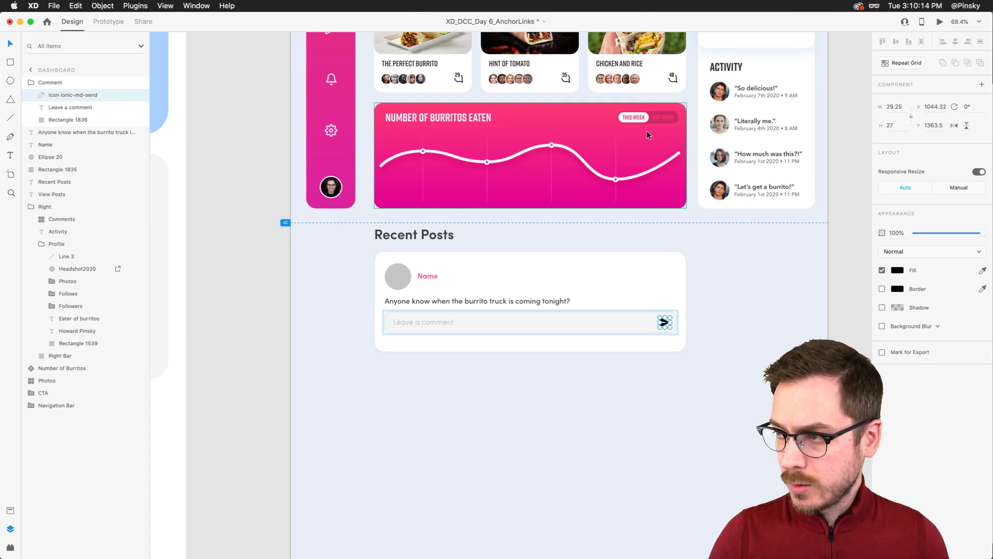
{"action": "scroll", "coordinate": [663, 364], "scroll_direction": "up", "scroll_amount": 5}
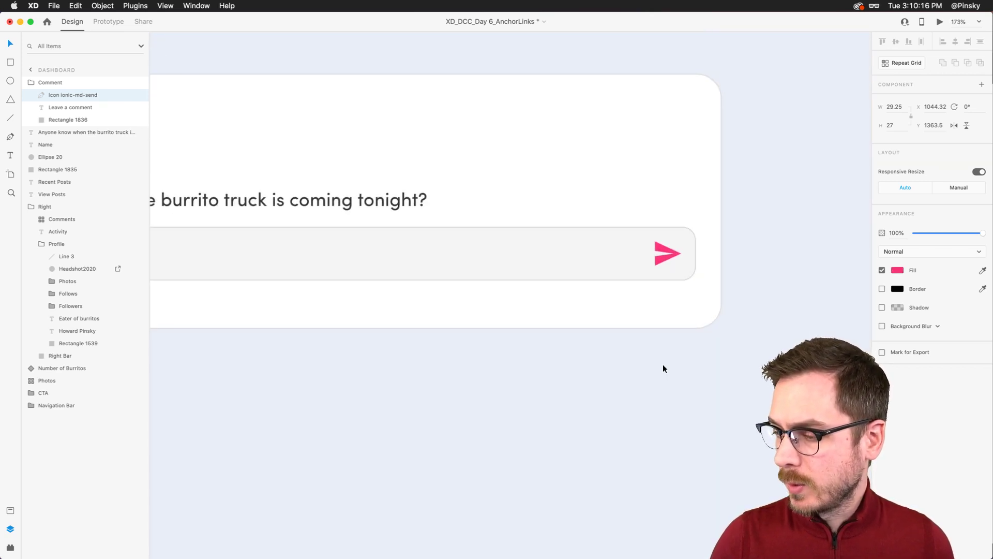
- Scale the send icon down proportionally to about 24.5 × 22.6 and nudge it left to about X 1040.7
{"action": "left_click_drag", "start_coordinate": [656, 244], "coordinate": [665, 244]}
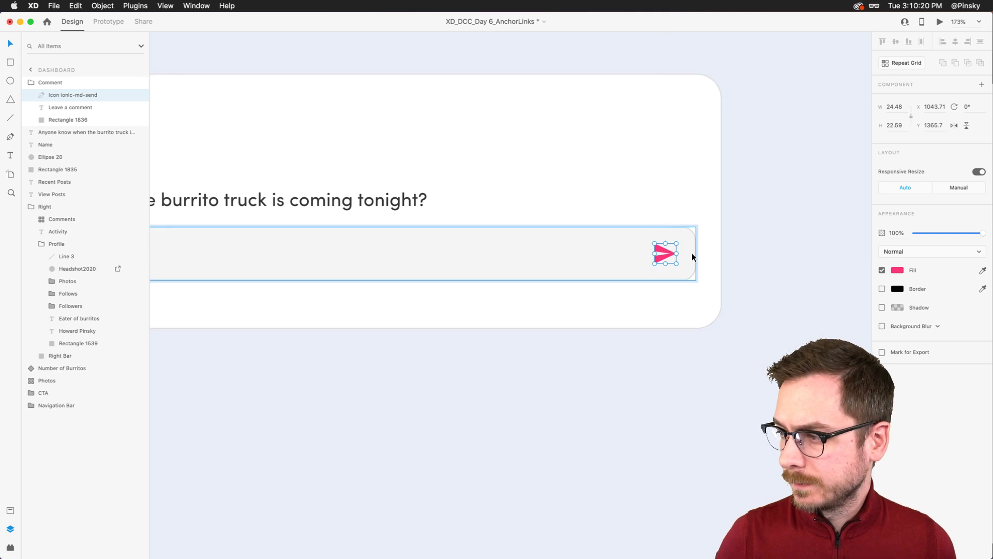
{"action": "key", "text": "Left"}
{"action": "key", "text": "Left"}
{"action": "key", "text": "Left"}
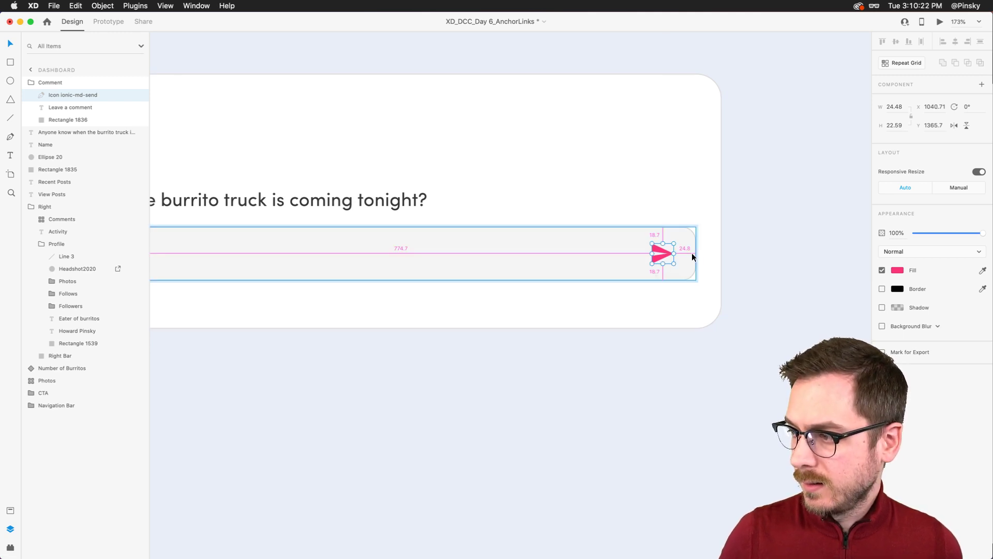
- Narrow the Comment group from its left edge to a width of 683, so that it starts at X 407
{"action": "scroll", "coordinate": [543, 229], "scroll_direction": "down", "scroll_amount": 5}
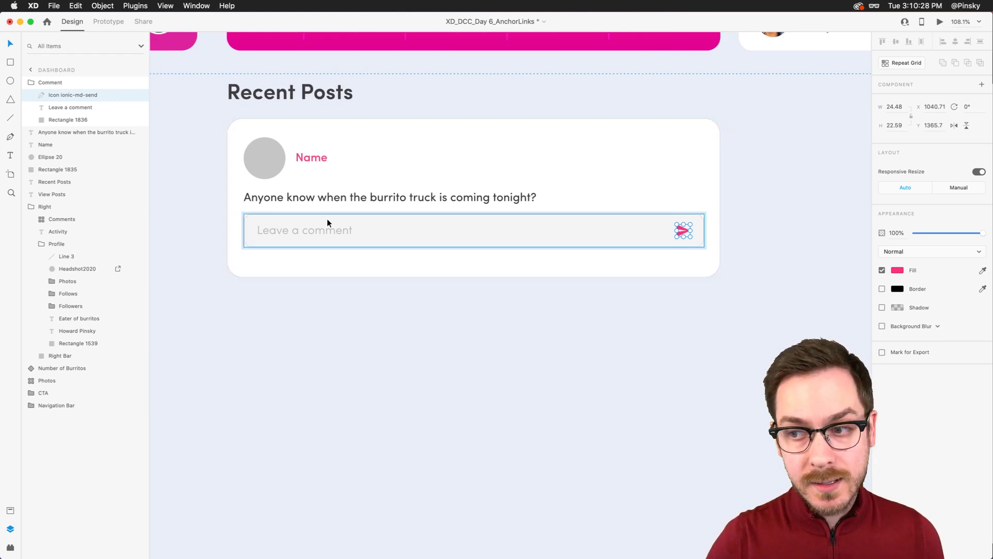
{"action": "left_click", "coordinate": [392, 228]}
{"action": "left_click_drag", "start_coordinate": [244, 230], "coordinate": [322, 226]}
{"action": "key", "text": "super+z"}
{"action": "left_click", "coordinate": [54, 83]}
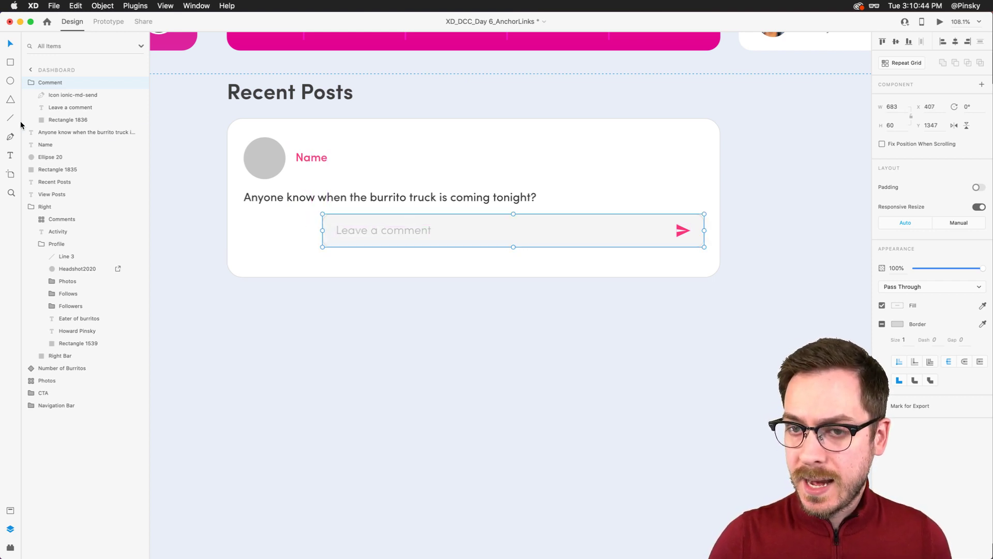
- Duplicate the comment box's background rectangle, move the copy to X 266, and reduce its width to about 101
{"action": "left_click", "coordinate": [74, 119]}
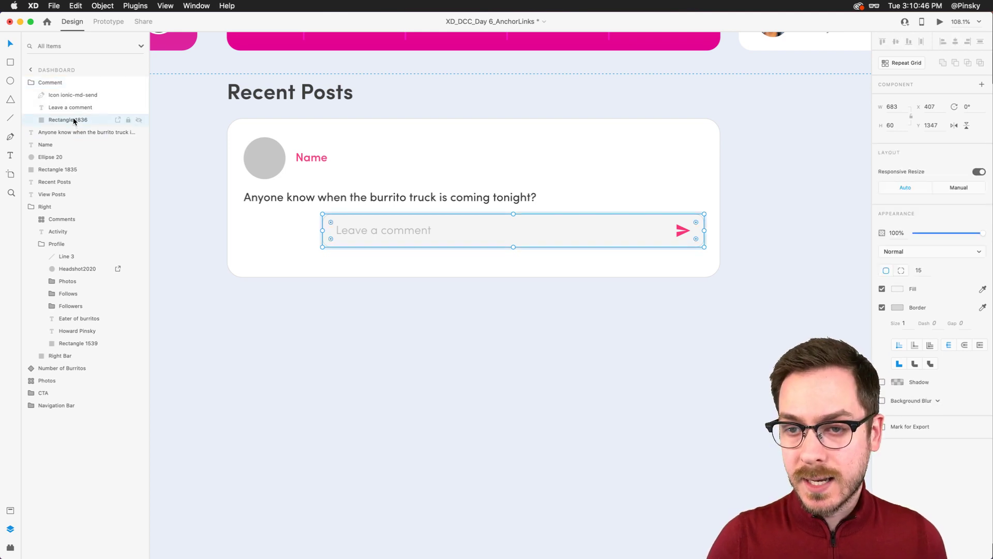
{"action": "key", "text": "super+c"}
{"action": "key", "text": "super+v"}
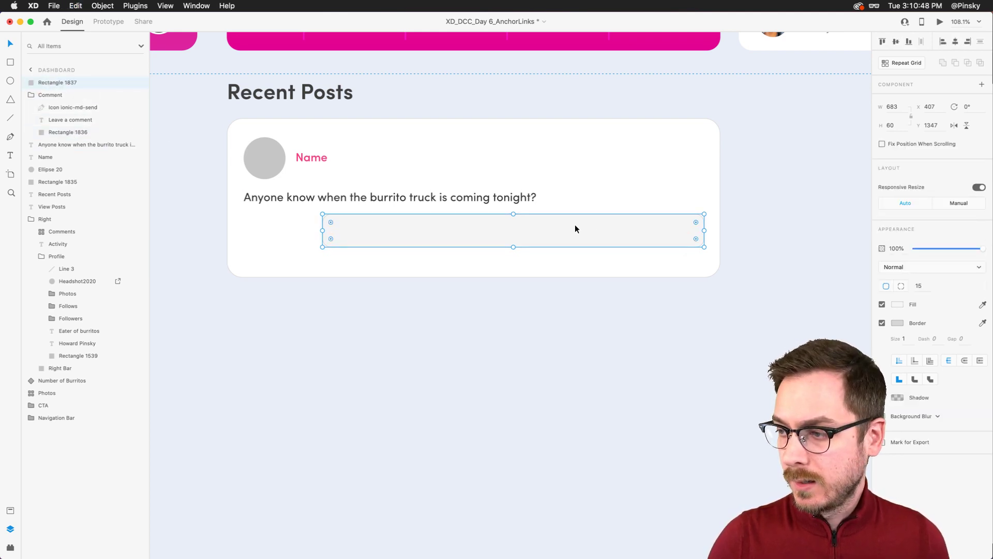
{"action": "left_click_drag", "start_coordinate": [575, 224], "coordinate": [487, 228]}
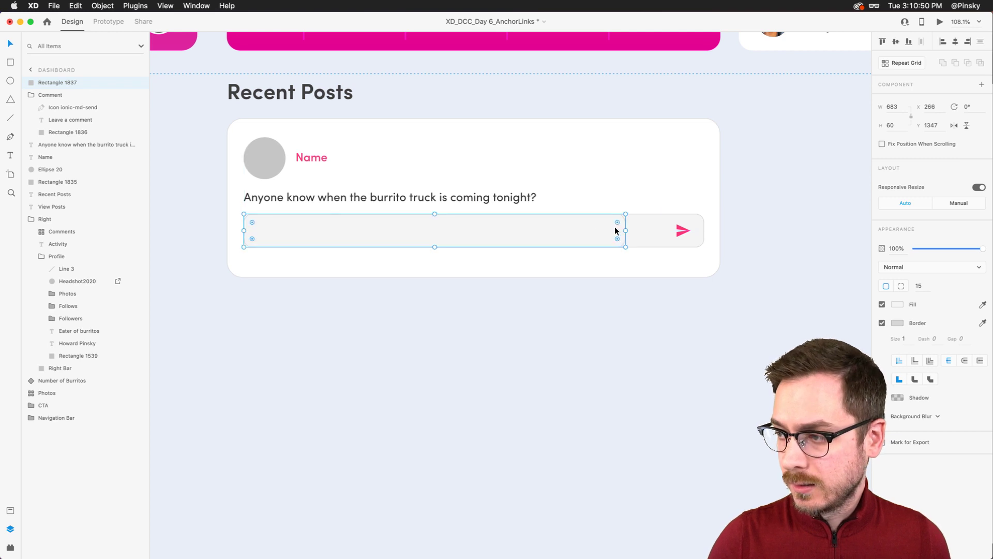
{"action": "left_click_drag", "start_coordinate": [626, 231], "coordinate": [325, 242]}
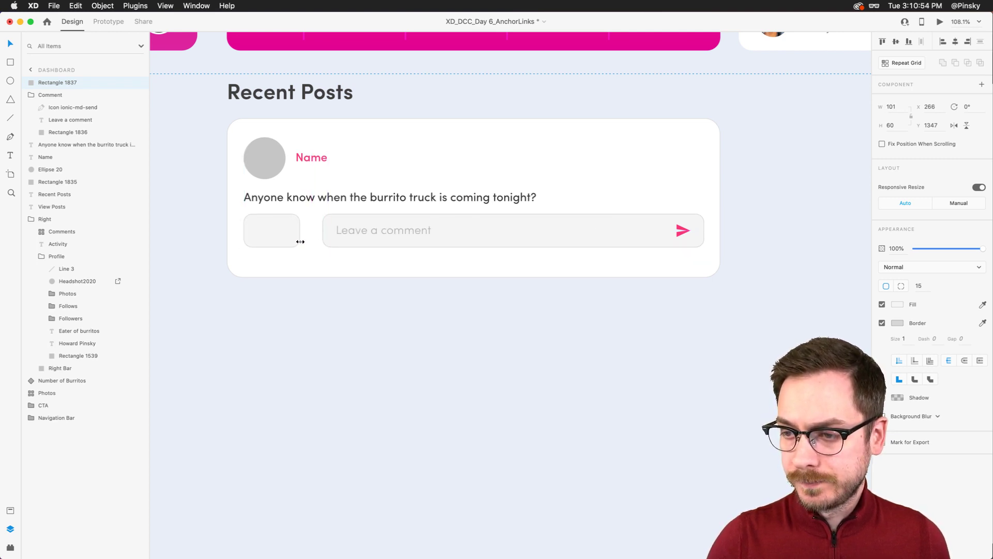
- Draw a triangle about 33 × 29 in the small rectangle and place it at about X 280, Y 1363
{"action": "scroll", "coordinate": [253, 215], "scroll_direction": "up", "scroll_amount": 5}
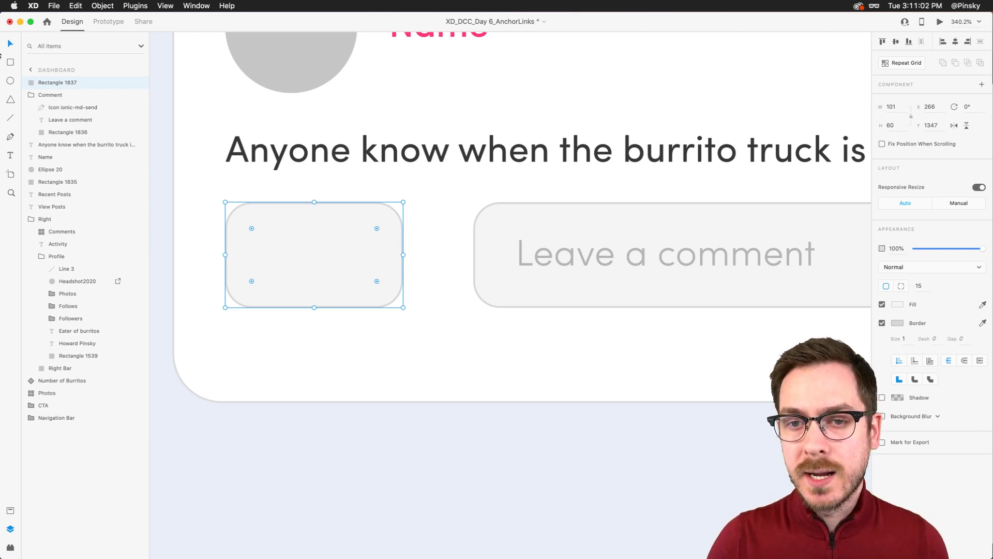
{"action": "left_click", "coordinate": [10, 99]}
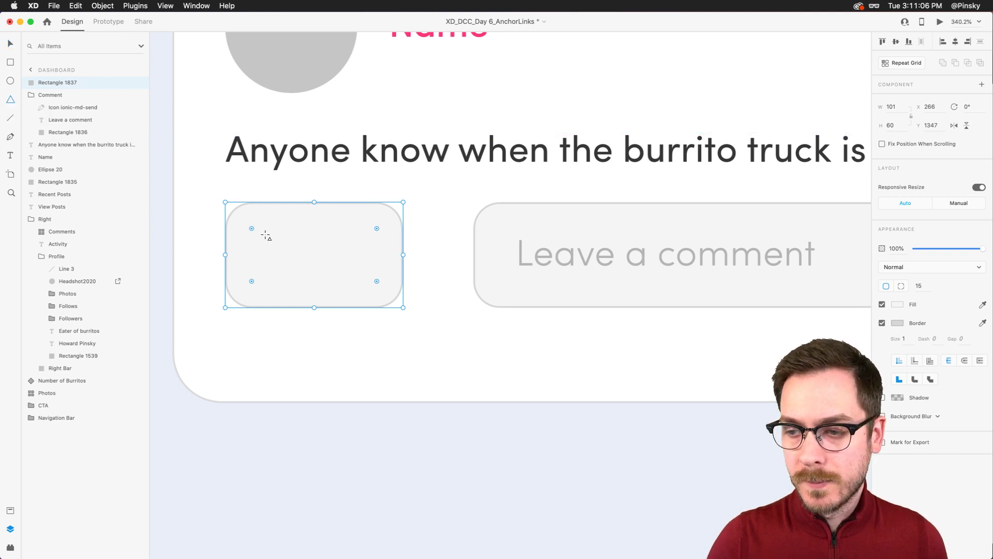
{"action": "left_click_drag", "start_coordinate": [254, 224], "coordinate": [313, 295]}
{"action": "key", "text": "v"}
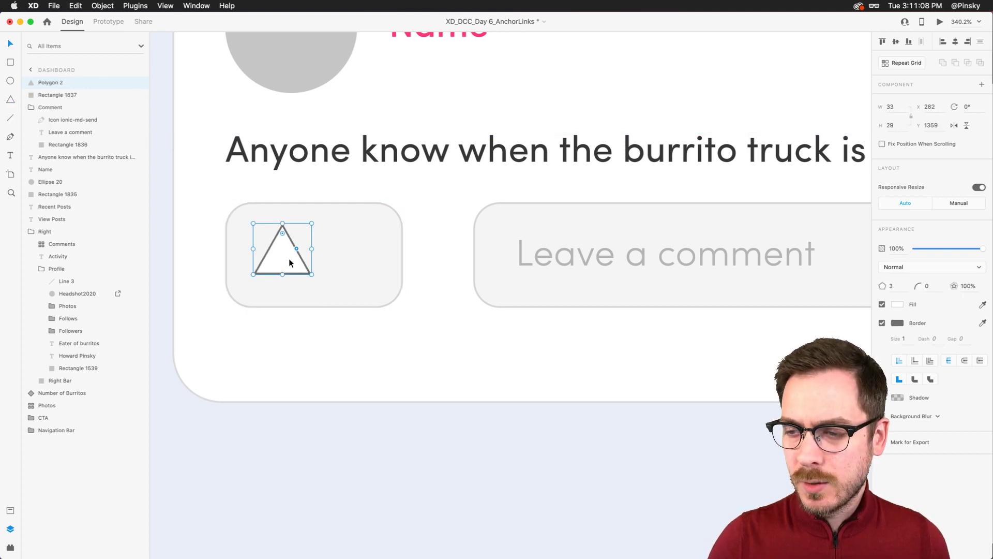
{"action": "mouse_move", "coordinate": [291, 262]}
{"action": "left_mouse_down"}
{"action": "mouse_move", "coordinate": [277, 259]}
{"action": "mouse_move", "coordinate": [280, 242]}
{"action": "mouse_move", "coordinate": [304, 259]}
{"action": "left_mouse_up"}
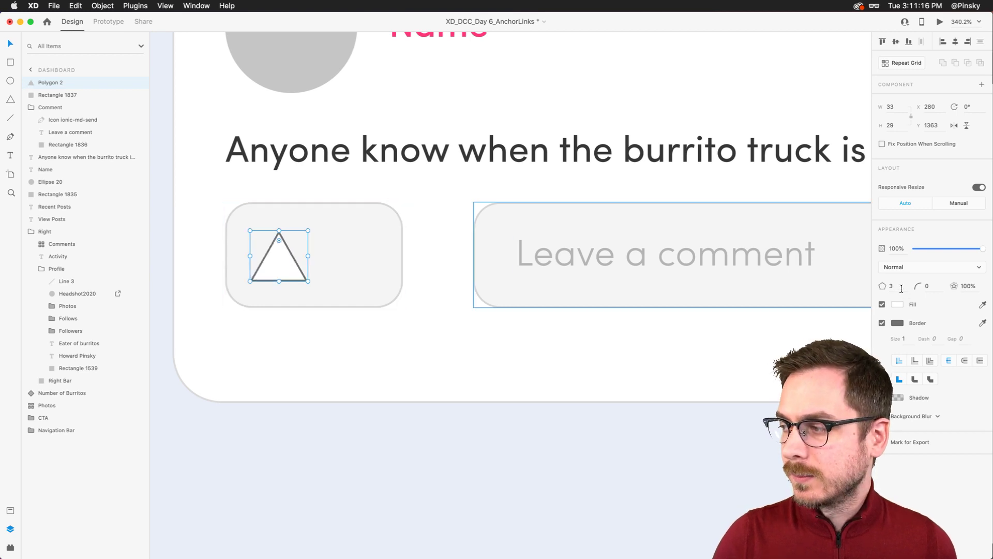
- Turn the triangle into a heart by entering <3 as its corner count, and turn off its fill
{"action": "left_click", "coordinate": [876, 284]}
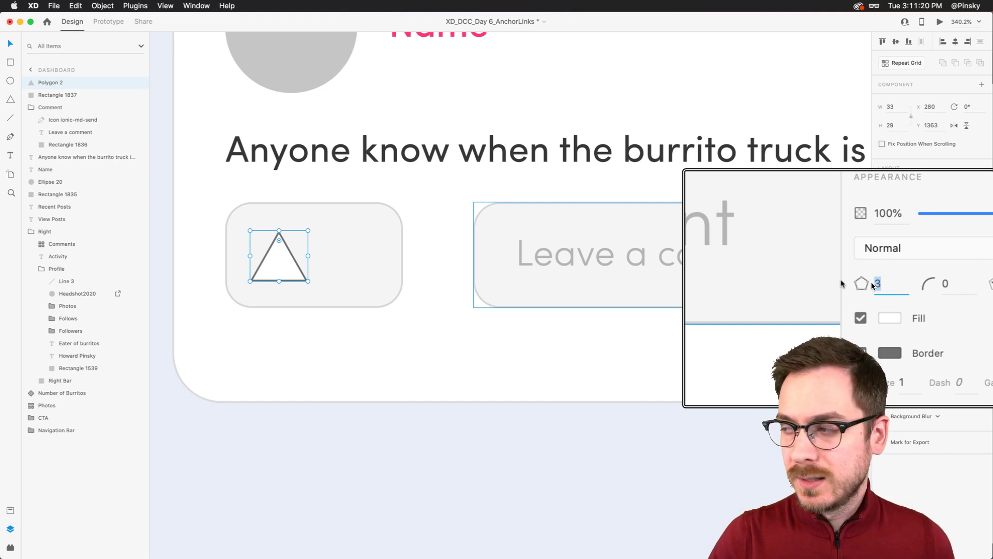
{"action": "type", "text": "4"}
{"action": "type", "text": "3"}
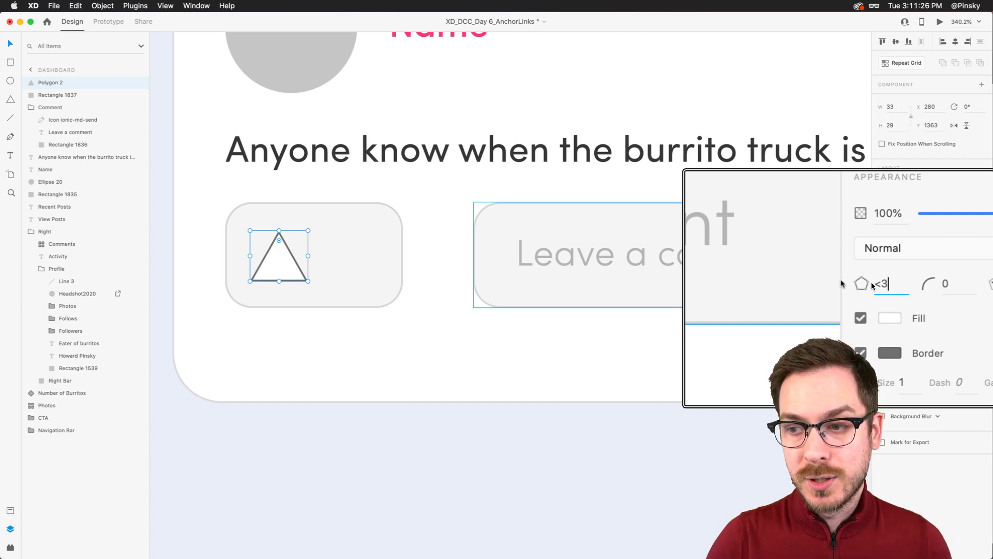
{"action": "key", "text": "Return"}
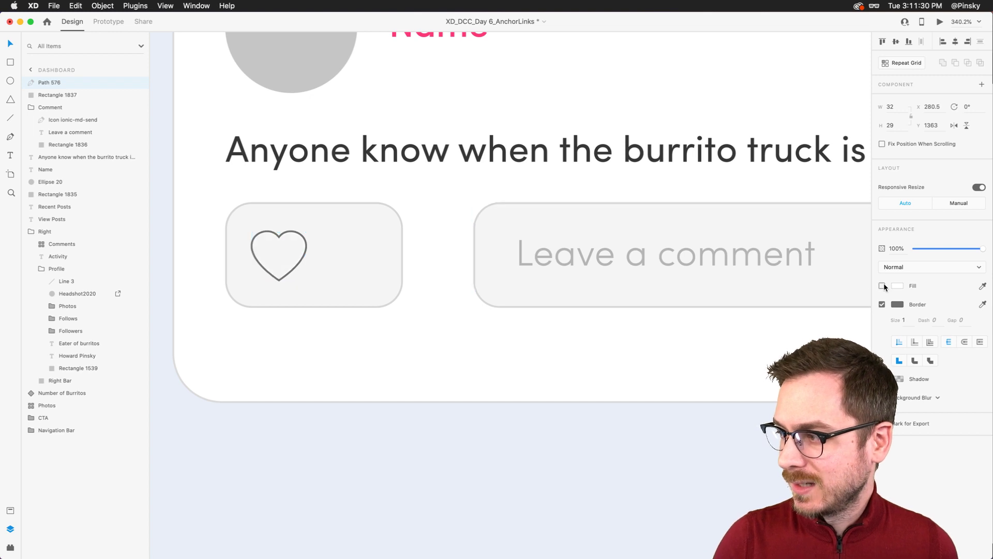
- Give the heart a lighter grey border of size 2 and shift it left to X 278.5
{"action": "left_click", "coordinate": [898, 304]}
{"action": "left_click_drag", "start_coordinate": [785, 271], "coordinate": [766, 275]}
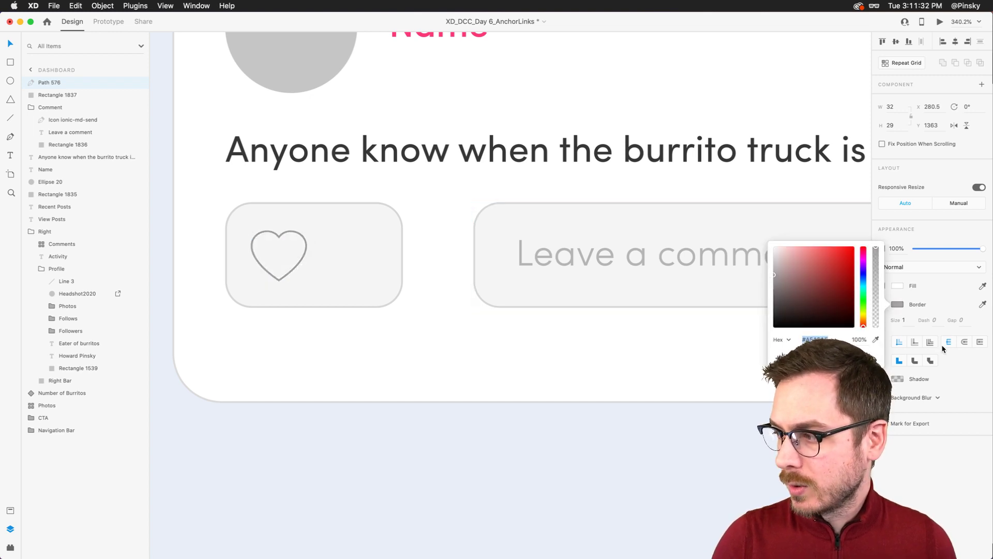
{"action": "left_click", "coordinate": [904, 320]}
{"action": "key", "text": "Up"}
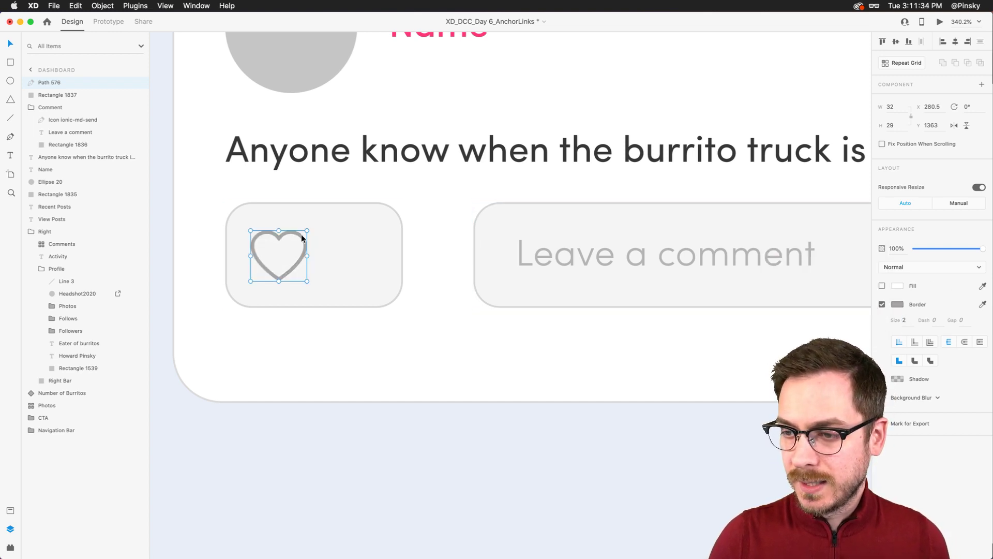
{"action": "left_click_drag", "start_coordinate": [298, 232], "coordinate": [299, 239]}
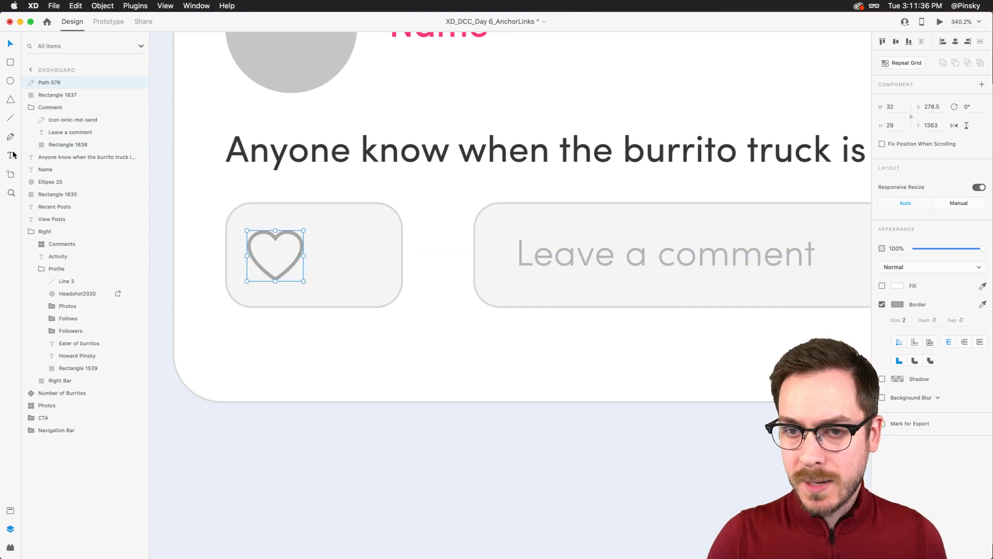
- Add the text "45" to the right of the heart and set its weight to Medium
{"action": "key", "text": "t"}
{"action": "left_click", "coordinate": [325, 258]}
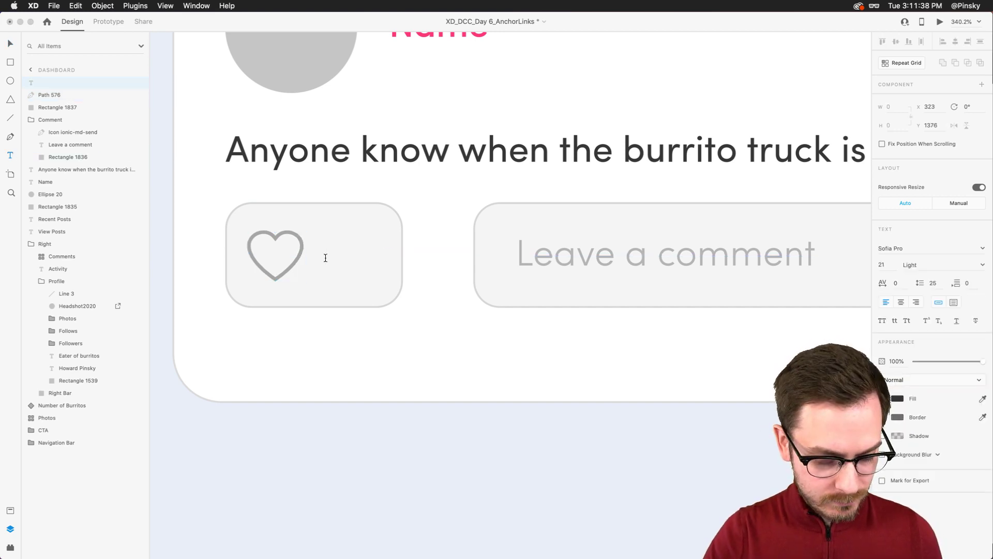
{"action": "type", "text": "45"}
{"action": "key", "text": "Escape"}
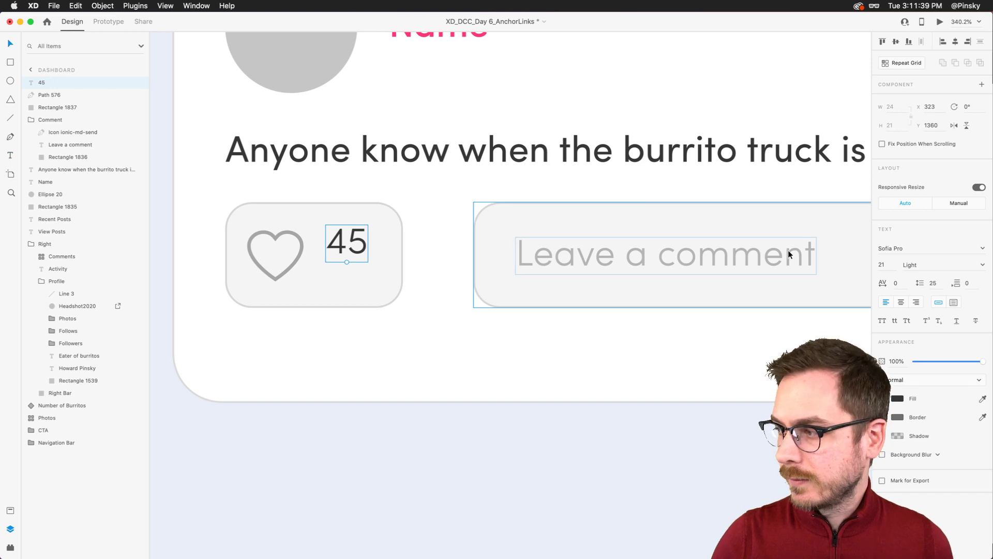
{"action": "left_click", "coordinate": [983, 264]}
{"action": "left_click", "coordinate": [914, 314]}
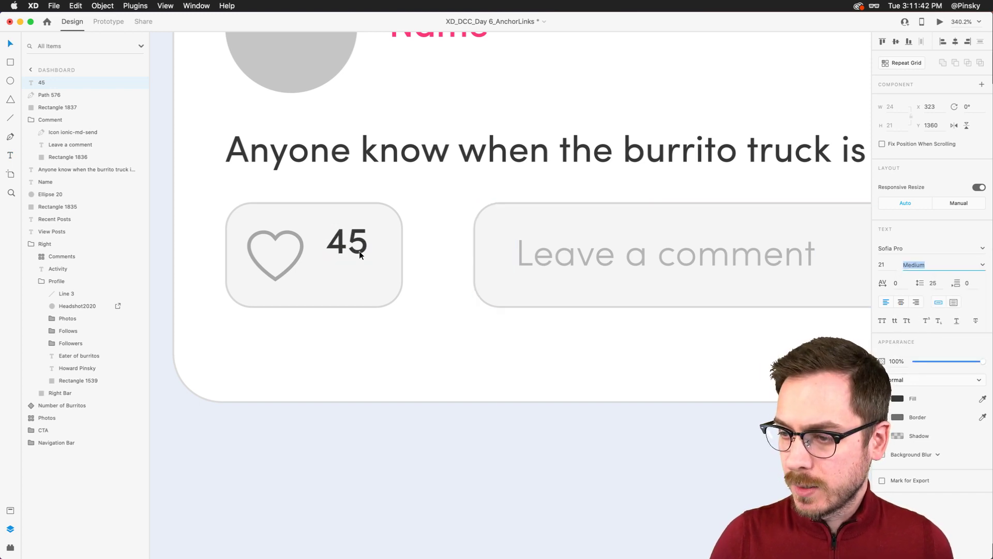
- Change the like count text to "12", enlarge it to size 28, and position it at about X 321, Y 1364
{"action": "double_click", "coordinate": [352, 241]}
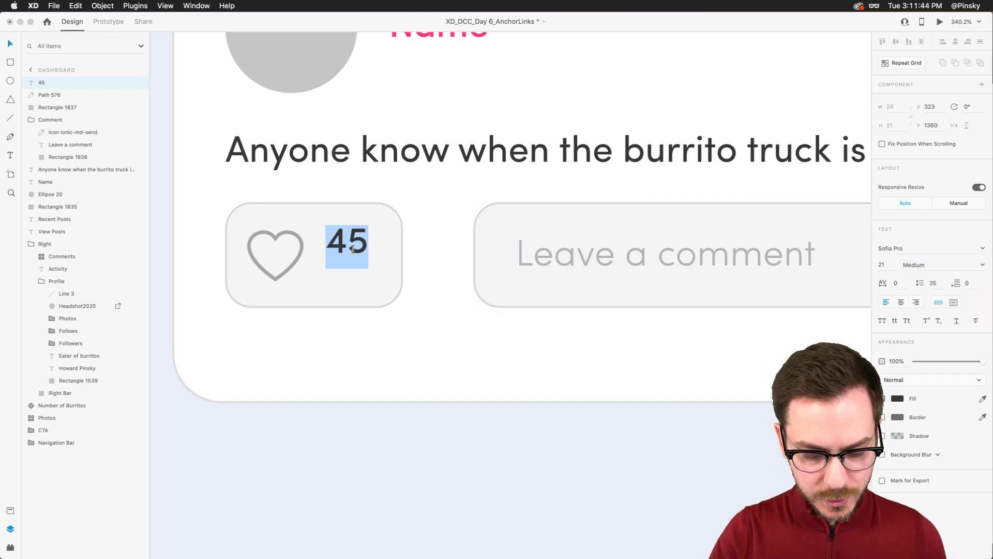
{"action": "type", "text": "12"}
{"action": "key", "text": "Escape"}
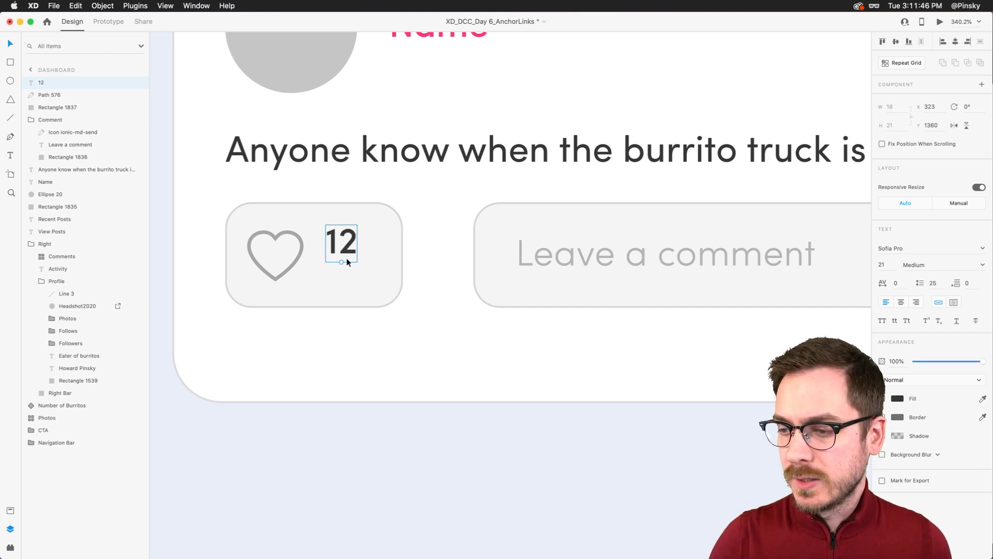
{"action": "mouse_move", "coordinate": [342, 264]}
{"action": "left_mouse_down"}
{"action": "mouse_move", "coordinate": [342, 276]}
{"action": "mouse_move", "coordinate": [349, 260]}
{"action": "left_mouse_up"}
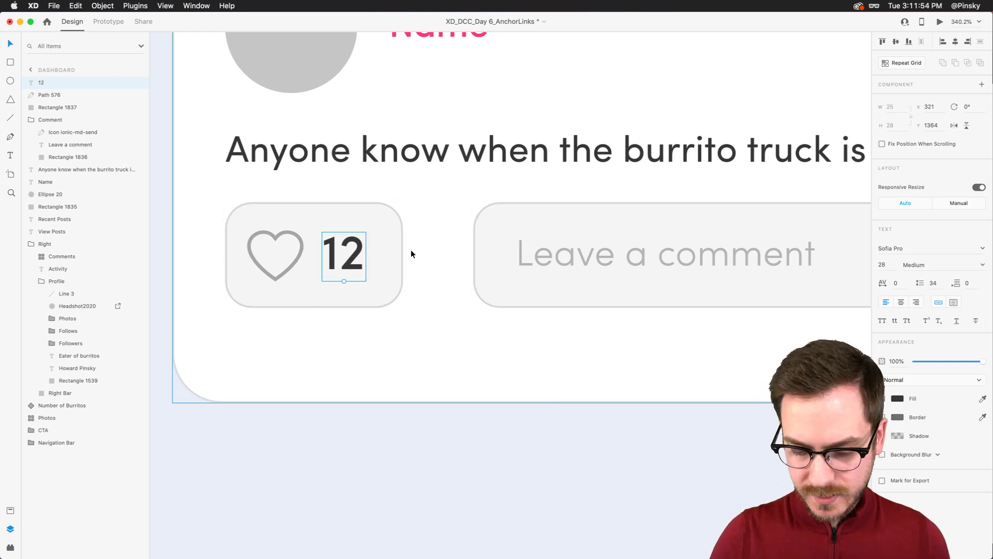
- Match the "12" text's colour to the heart's grey outline and select both objects together
{"action": "left_click", "coordinate": [303, 253]}
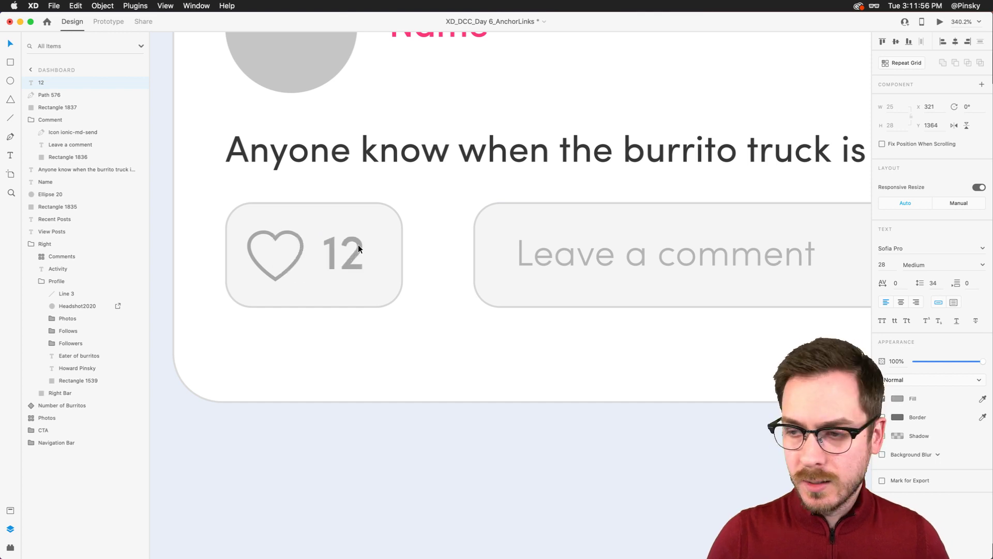
{"action": "left_click", "coordinate": [302, 244], "text": "shift"}
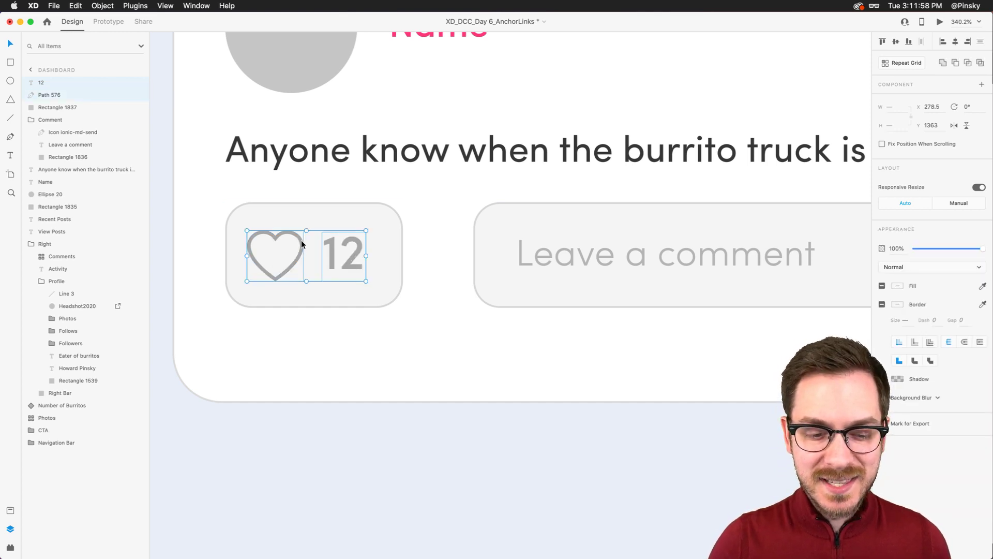
- Move the heart and "12" right to X 282.5 and extend the comment field's left edge closer to the like box, to X 383
{"action": "left_click_drag", "start_coordinate": [302, 245], "coordinate": [306, 240]}
{"action": "scroll", "coordinate": [306, 241], "scroll_direction": "down", "scroll_amount": 5}
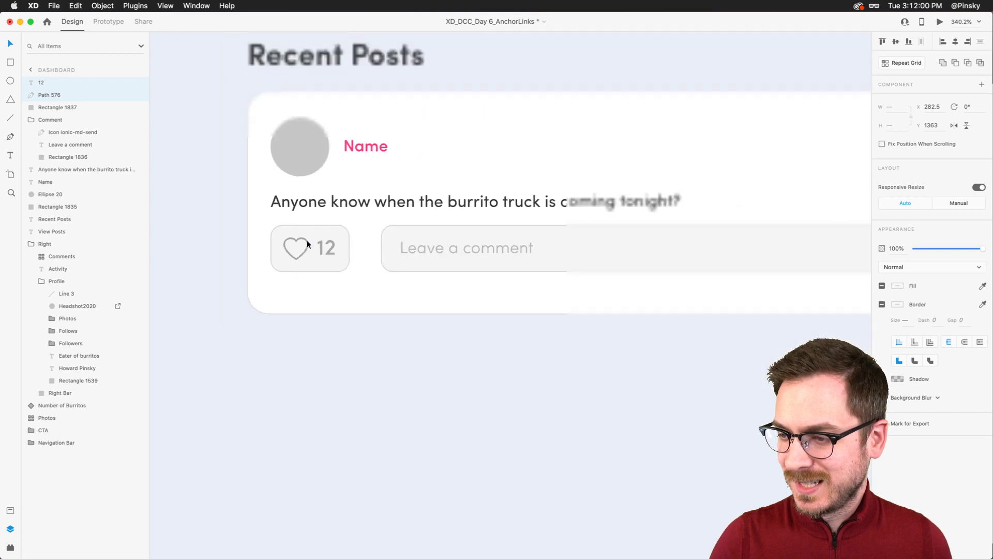
{"action": "left_click", "coordinate": [447, 244]}
{"action": "left_click_drag", "start_coordinate": [433, 254], "coordinate": [402, 252]}
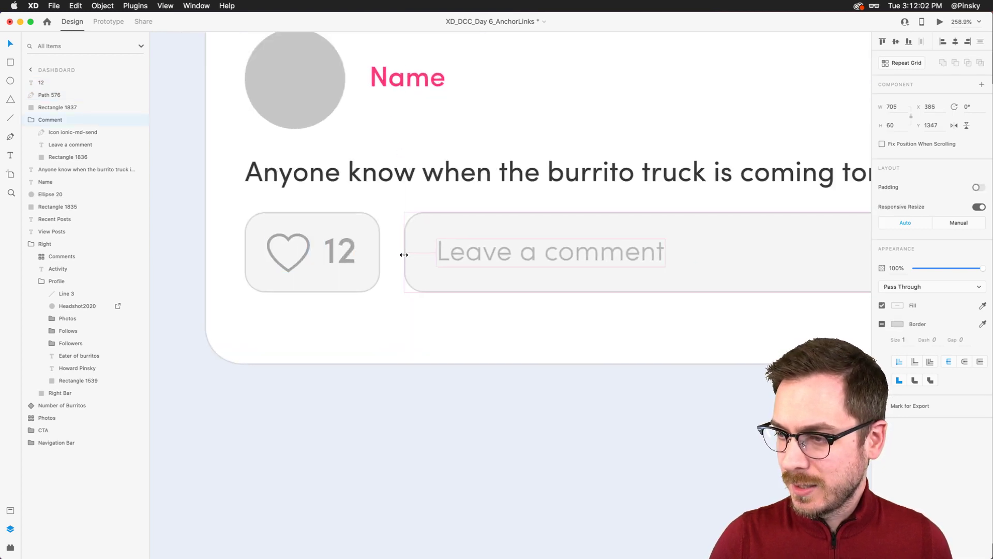
- Shorten the post card's white background to a height of 262
{"action": "scroll", "coordinate": [401, 250], "scroll_direction": "down", "scroll_amount": 5}
{"action": "left_click", "coordinate": [407, 291]}
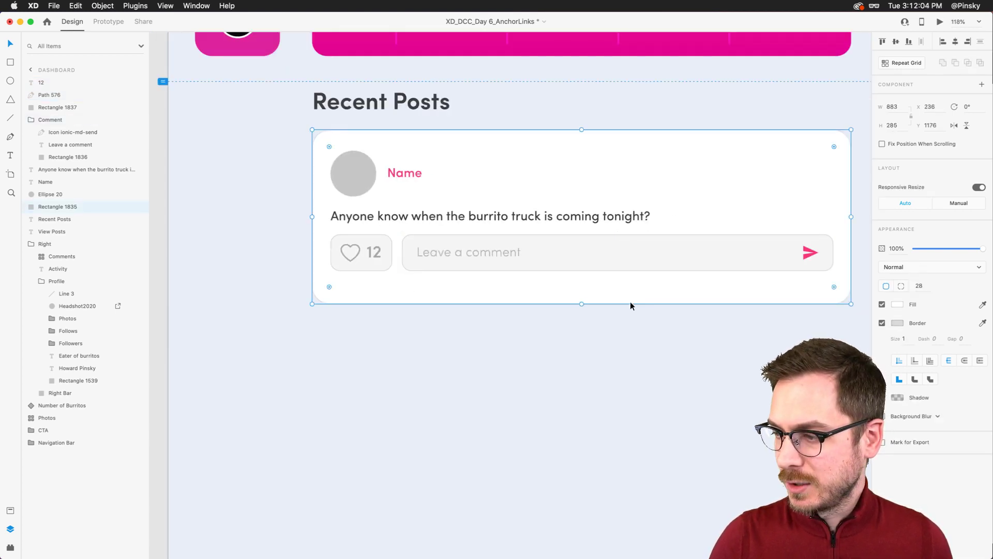
{"action": "left_click_drag", "start_coordinate": [583, 305], "coordinate": [584, 291]}
{"action": "scroll", "coordinate": [569, 290], "scroll_direction": "right", "scroll_amount": 3}
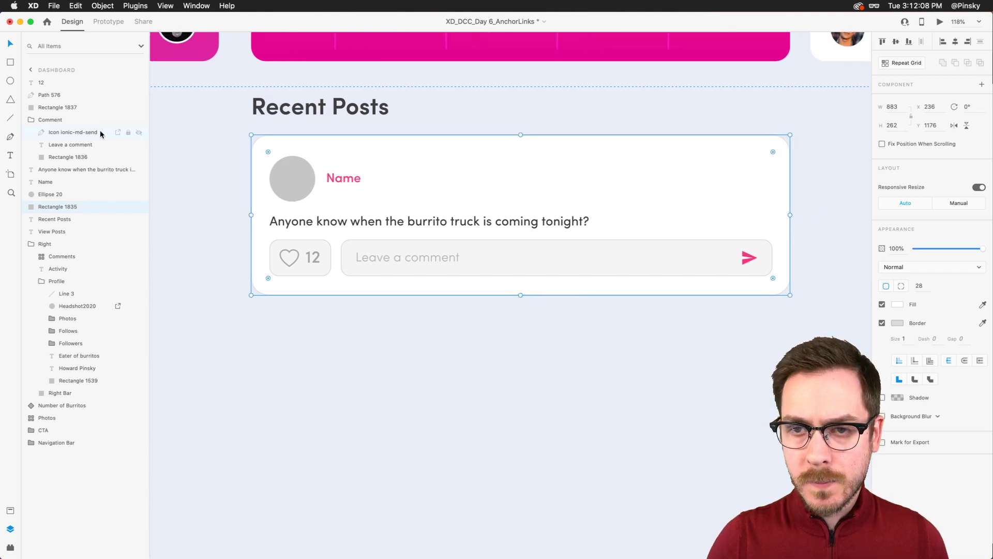
- Group all the post card's elements, including the white background, and name the group "Text Post"
{"action": "left_click", "coordinate": [42, 82], "text": "shift"}
{"action": "key", "text": "super+g"}
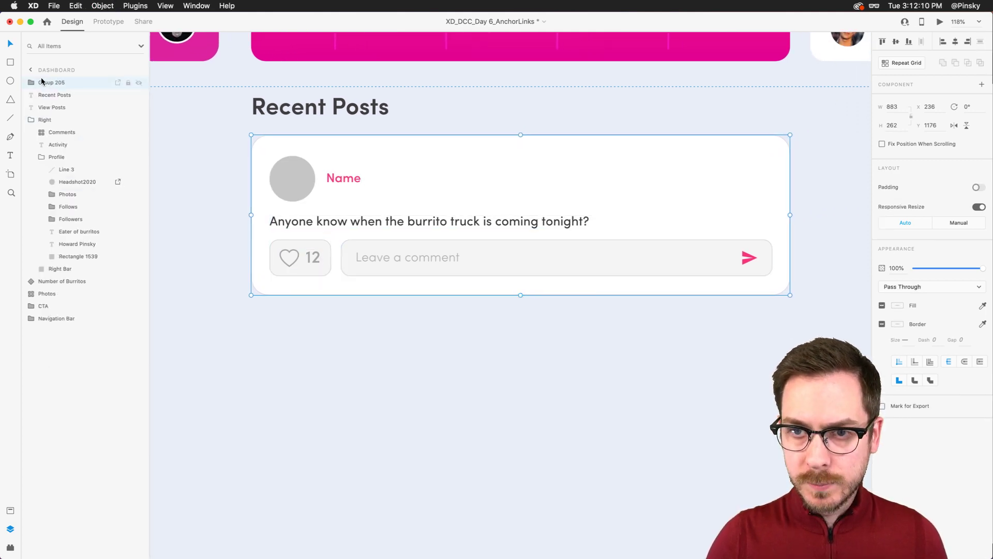
{"action": "double_click", "coordinate": [41, 82]}
{"action": "type", "text": "Post"}
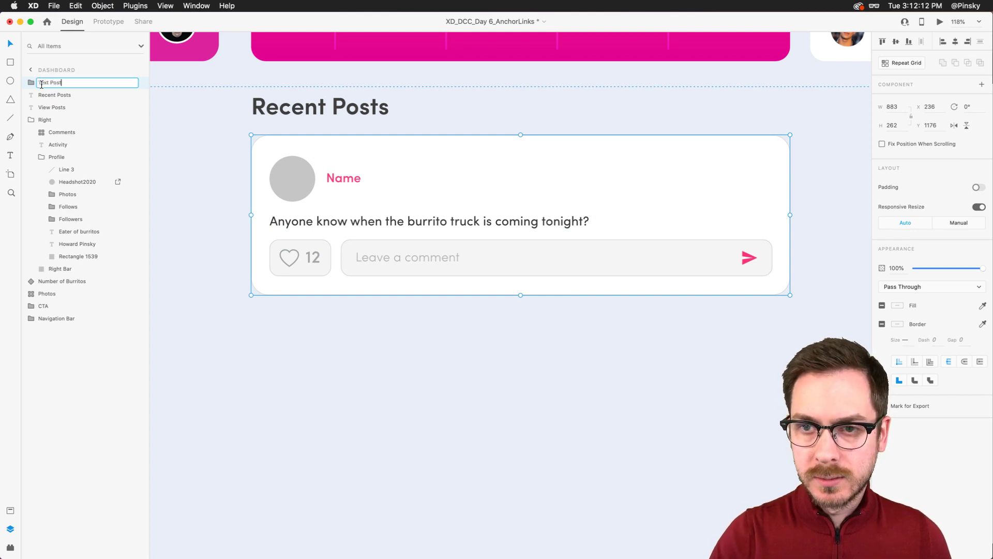
{"action": "key", "text": "Return"}
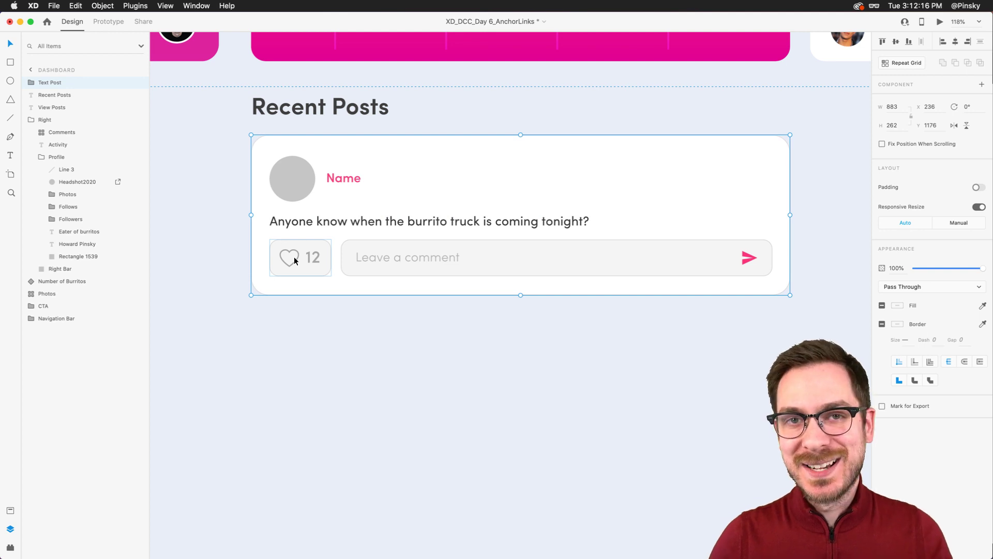
{"action": "double_click", "coordinate": [312, 257]}
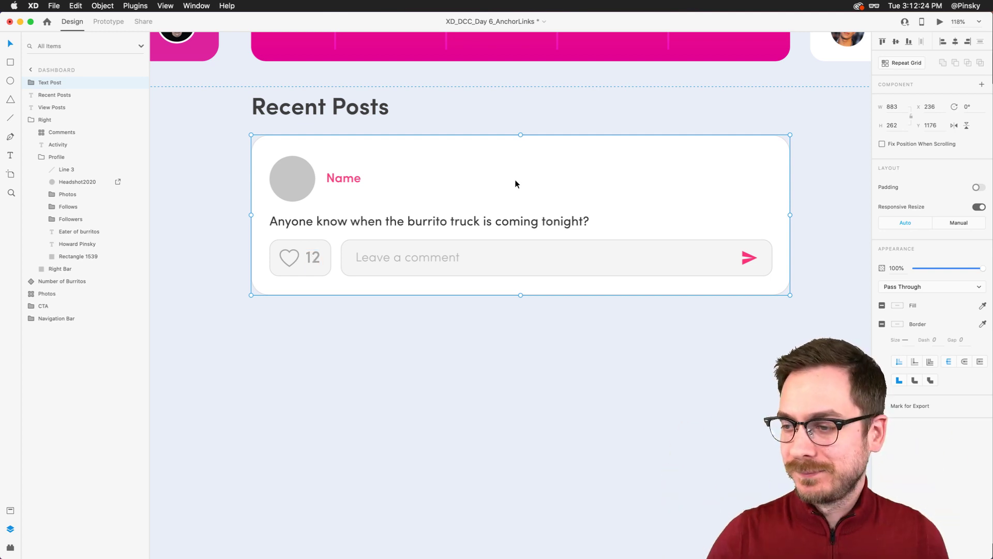
- Nudge the burrito truck message inside the card up to Y 1304
{"action": "scroll", "coordinate": [478, 178], "scroll_direction": "down", "scroll_amount": 5}
{"action": "scroll", "coordinate": [478, 178], "scroll_direction": "right", "scroll_amount": 2}
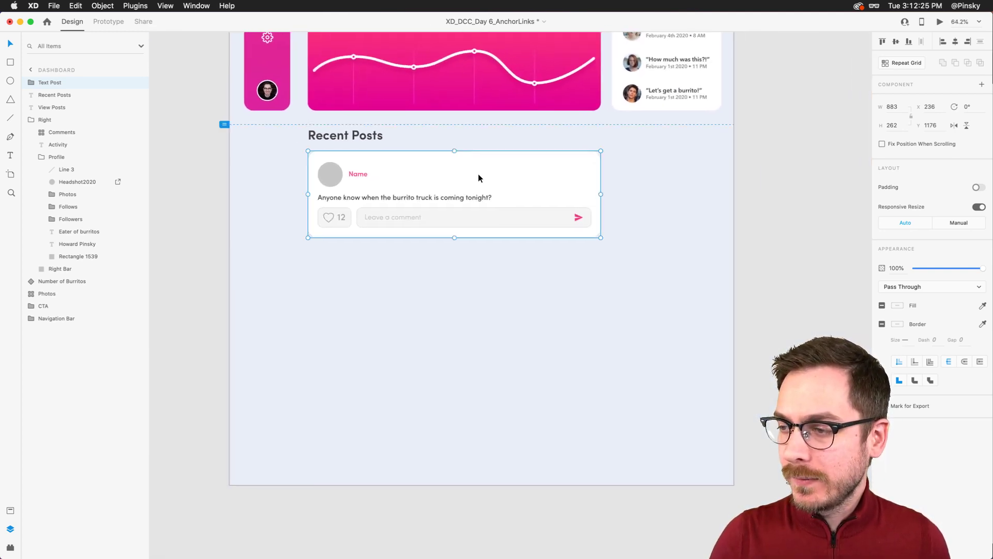
{"action": "double_click", "coordinate": [350, 196]}
{"action": "scroll", "coordinate": [350, 197], "scroll_direction": "up", "scroll_amount": 5}
{"action": "scroll", "coordinate": [350, 197], "scroll_direction": "up", "scroll_amount": 5}
{"action": "key", "text": "Up"}
{"action": "key", "text": "Up"}
{"action": "key", "text": "Up"}
{"action": "key", "text": "Up"}
{"action": "key", "text": "Up"}
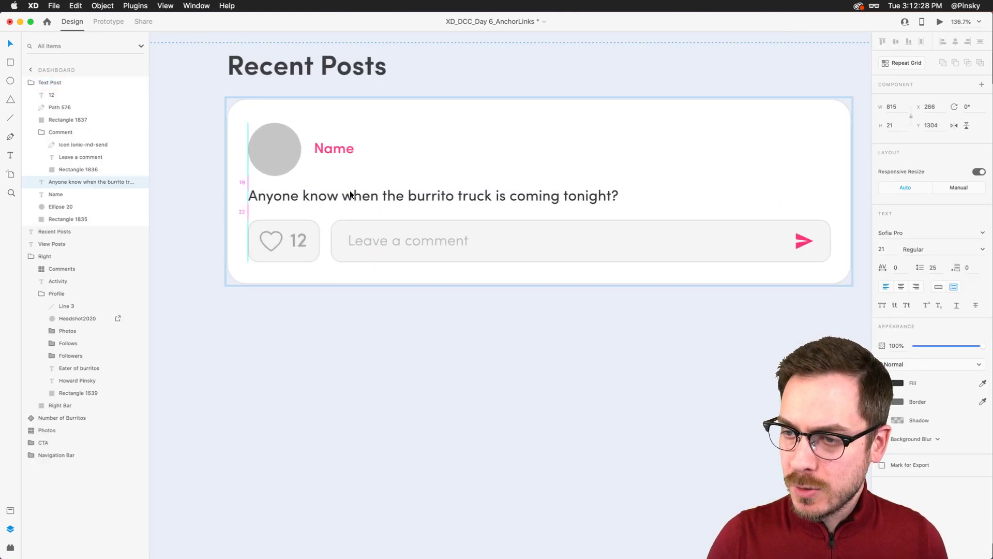
{"action": "key", "text": "Escape"}
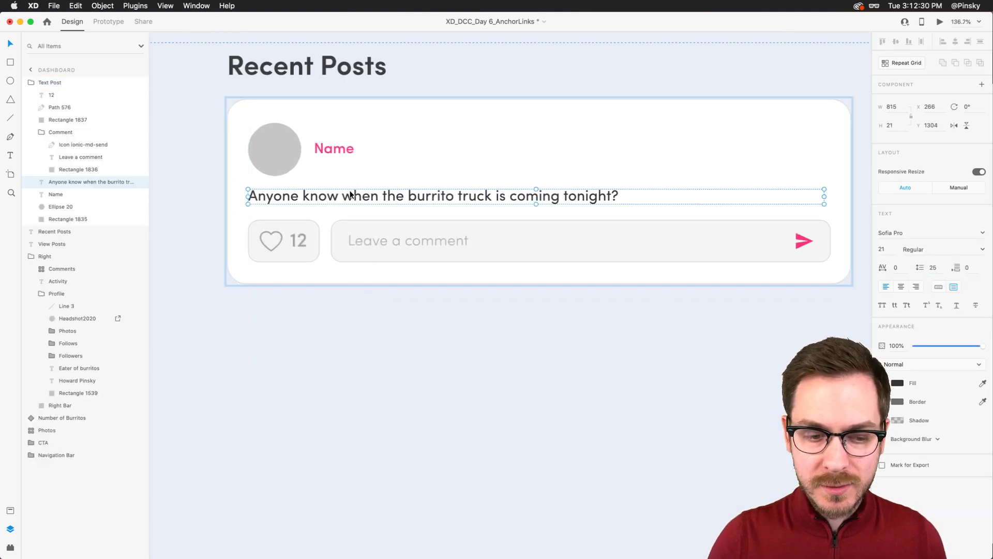
{"action": "scroll", "coordinate": [350, 194], "scroll_direction": "down", "scroll_amount": 5}
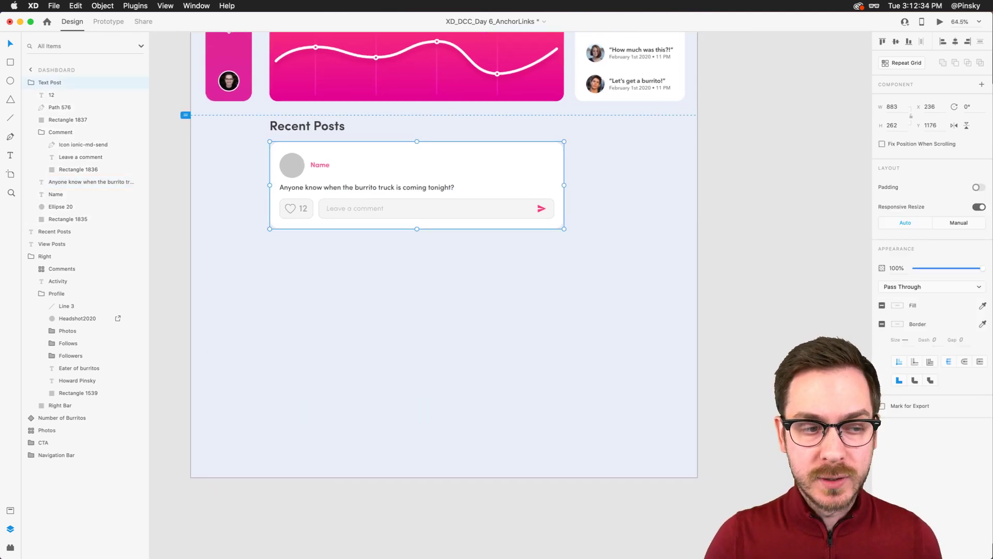
- Duplicate the text post directly below the original at Y 1462 and rename the copy "Photo Post"
{"action": "key", "text": "alt"}
{"action": "left_click_drag", "start_coordinate": [404, 156], "coordinate": [404, 251]}
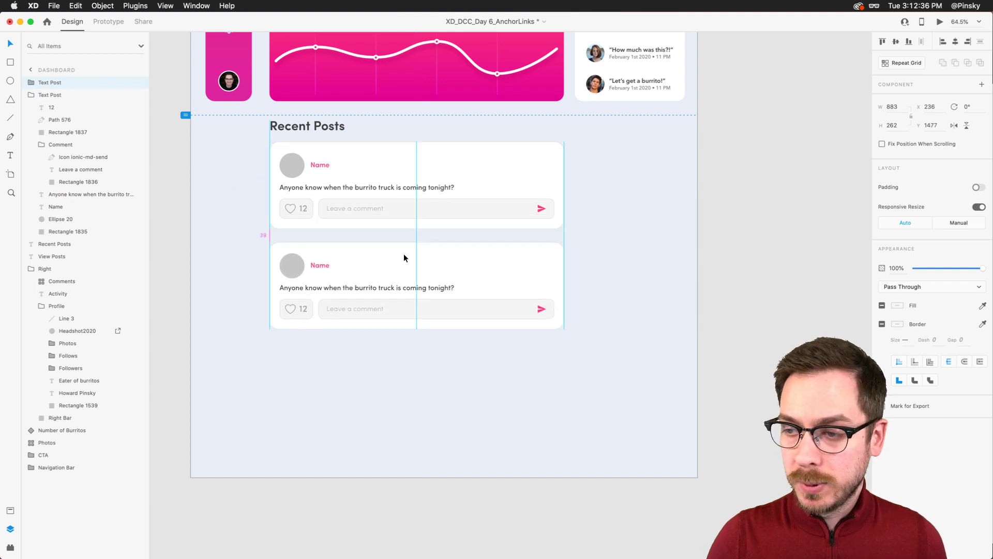
{"action": "double_click", "coordinate": [50, 84]}
{"action": "type", "text": "Pho"}
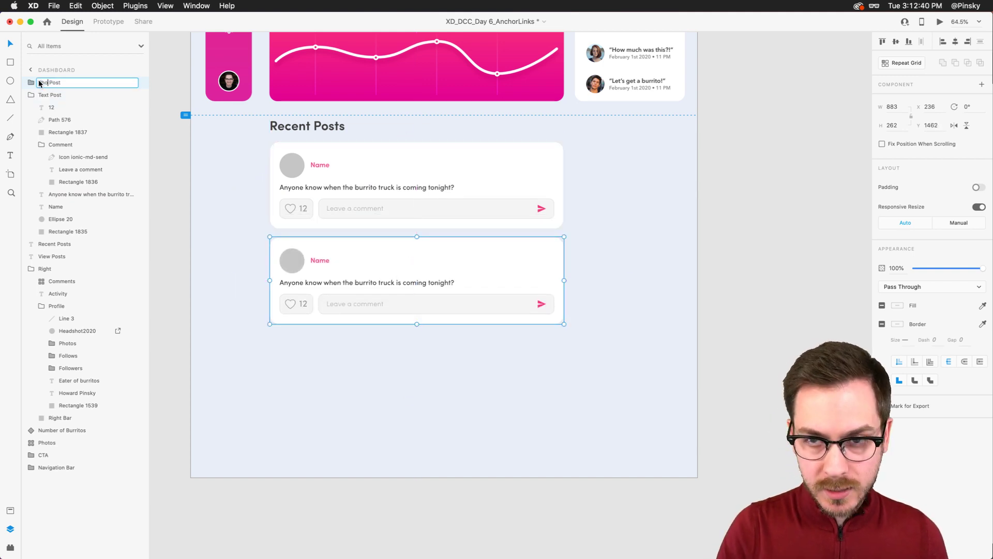
{"action": "type", "text": "to"}
{"action": "key", "text": "Return"}
- Extend only the white background of the photo post down to the artboard's lower edge
{"action": "scroll", "coordinate": [511, 201], "scroll_direction": "down", "scroll_amount": 3}
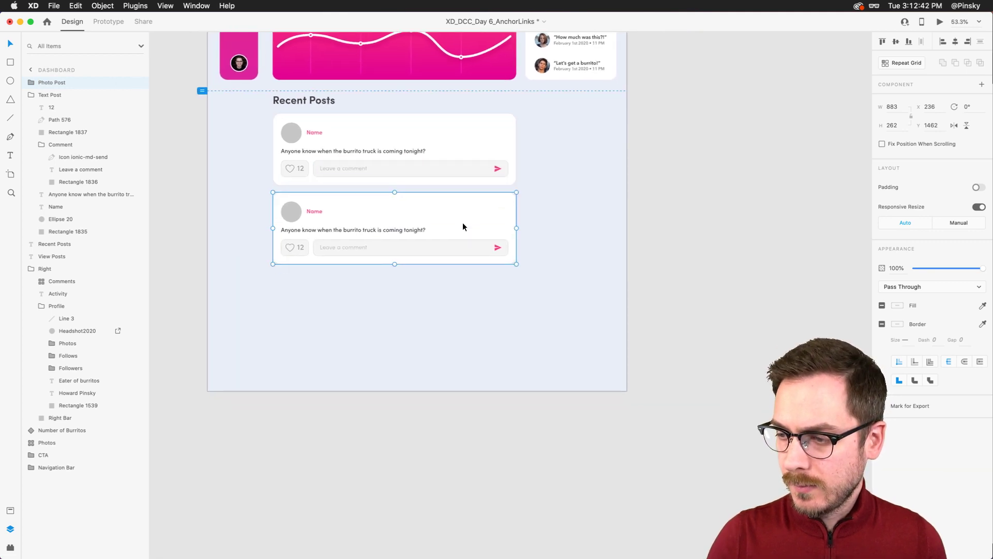
{"action": "left_click_drag", "start_coordinate": [394, 264], "coordinate": [395, 317]}
{"action": "key", "text": "super+z"}
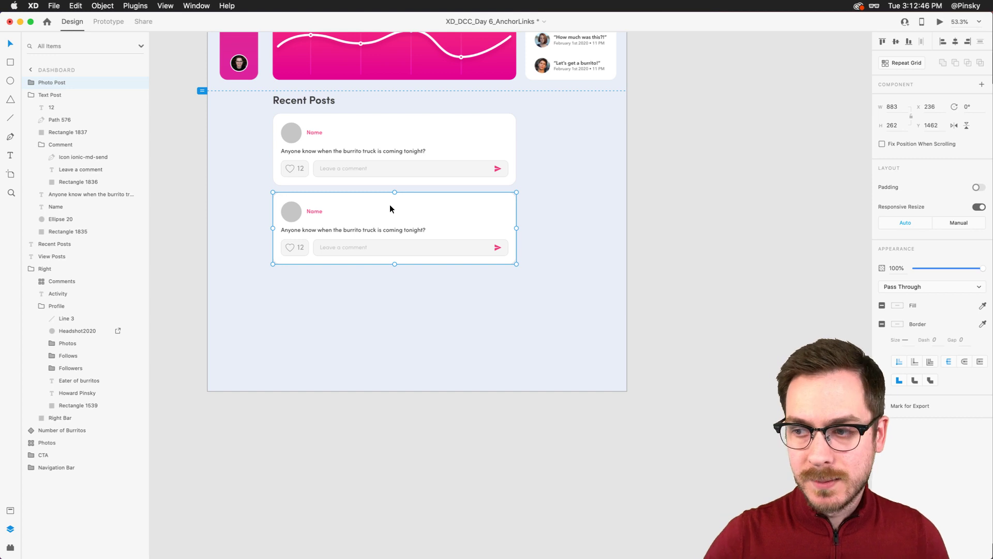
{"action": "double_click", "coordinate": [399, 260]}
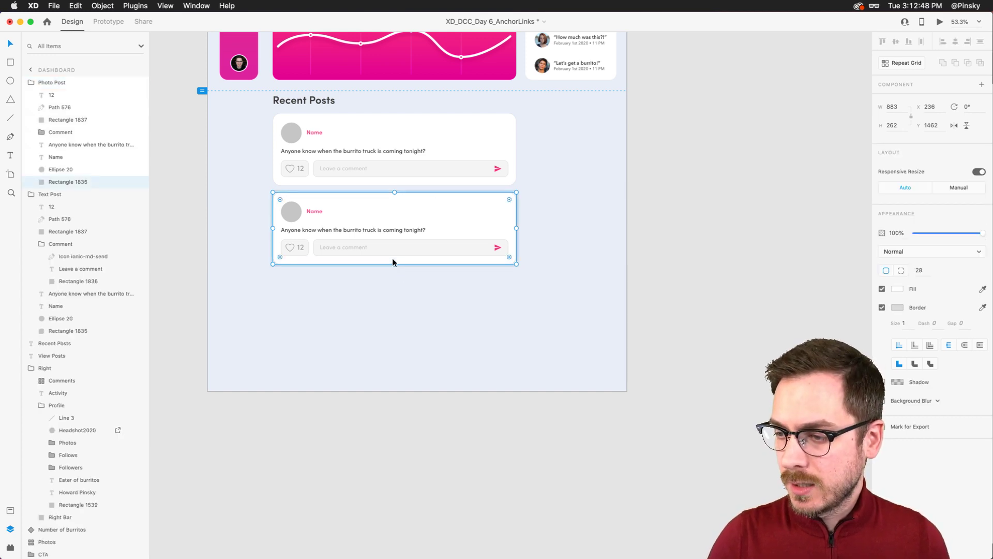
{"action": "left_click_drag", "start_coordinate": [395, 264], "coordinate": [396, 389]}
{"action": "left_click", "coordinate": [340, 241]}
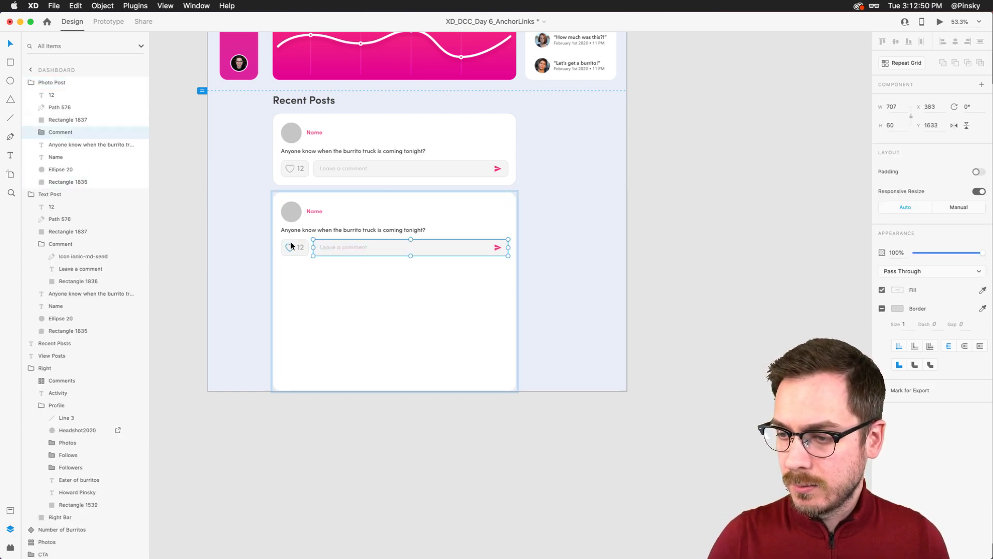
{"action": "left_click", "coordinate": [290, 243], "text": "shift"}
{"action": "left_click_drag", "start_coordinate": [290, 243], "coordinate": [348, 371]}
{"action": "key", "text": "super+z"}
- Group the photo post's like box, heart and "12" as "Hearts", and move it with the comment field down to Y 2096
{"action": "left_click", "coordinate": [301, 248]}
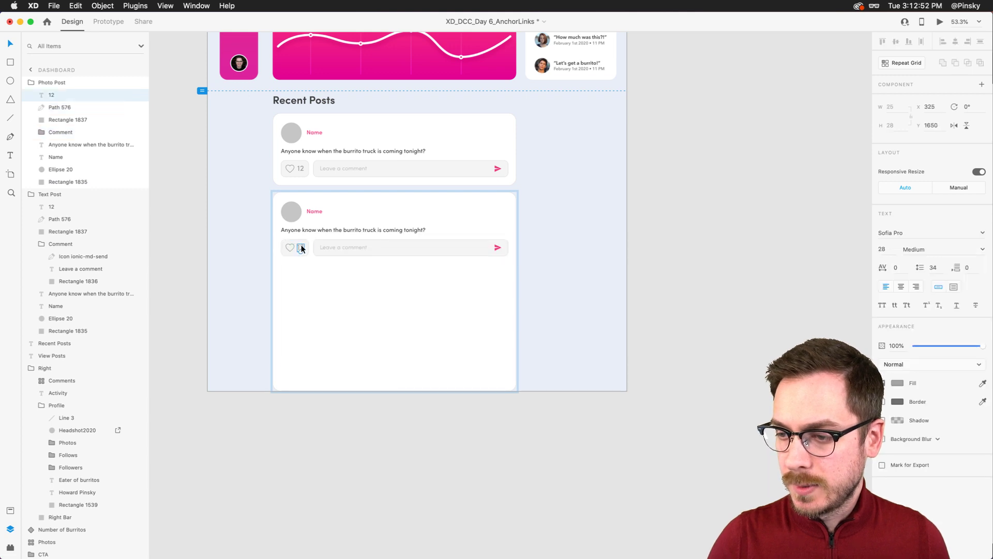
{"action": "left_click", "coordinate": [290, 243], "text": "shift"}
{"action": "left_click", "coordinate": [302, 240], "text": "shift"}
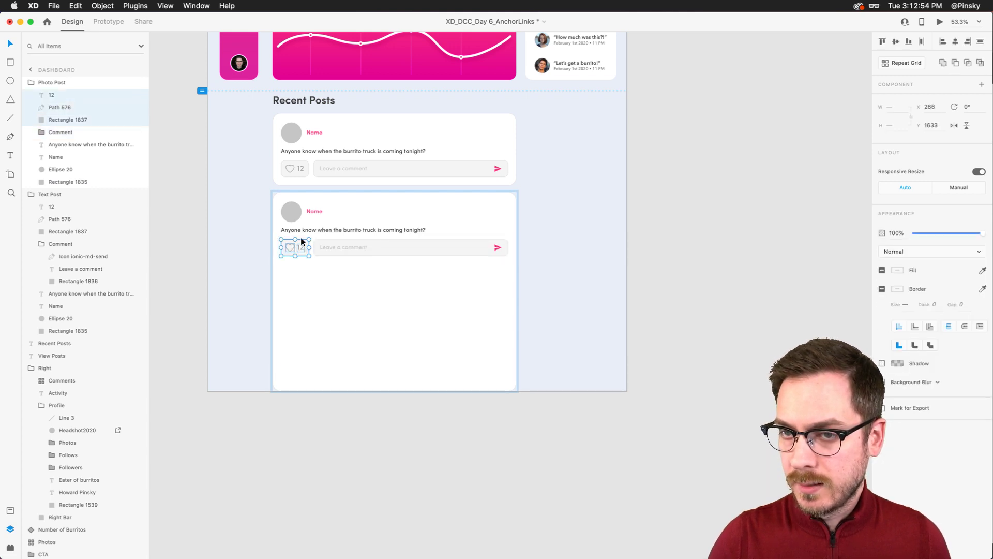
{"action": "key", "text": "super+g"}
{"action": "double_click", "coordinate": [60, 94]}
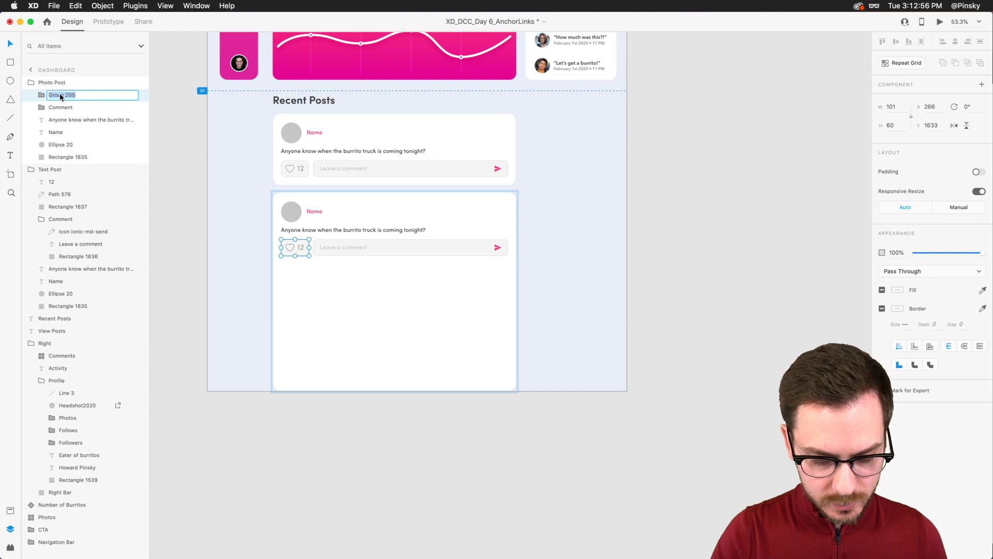
{"action": "type", "text": "Hearts"}
{"action": "key", "text": "Return"}
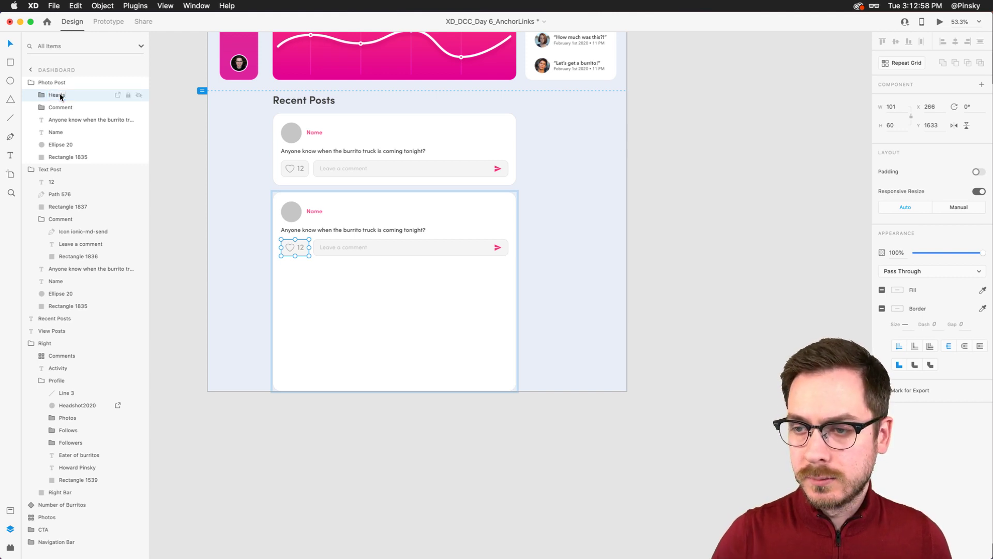
{"action": "left_click", "coordinate": [362, 247], "text": "shift"}
{"action": "left_click_drag", "start_coordinate": [362, 248], "coordinate": [358, 374]}
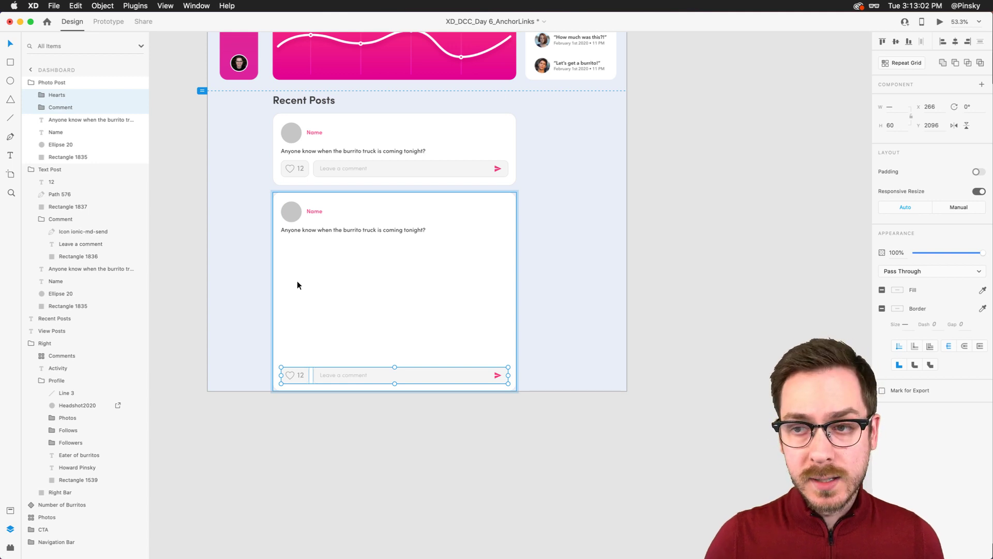
- Draw a rectangle about 824 by 426 between the photo post's message and its comment row
{"action": "key", "text": "r"}
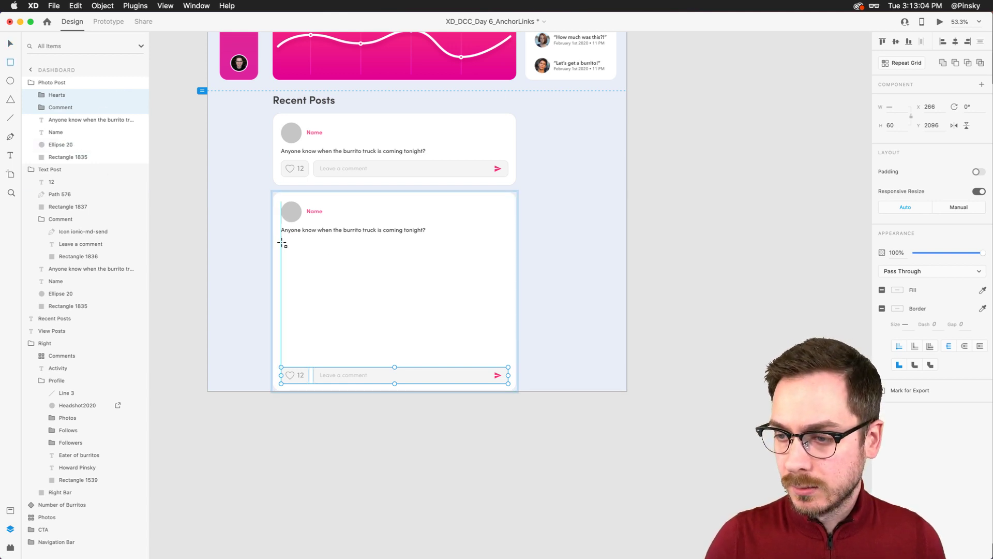
{"action": "mouse_move", "coordinate": [280, 240]}
{"action": "left_mouse_down"}
{"action": "mouse_move", "coordinate": [432, 333]}
{"action": "mouse_move", "coordinate": [508, 351]}
{"action": "mouse_move", "coordinate": [508, 359]}
{"action": "left_mouse_up"}
{"action": "key", "text": "v"}
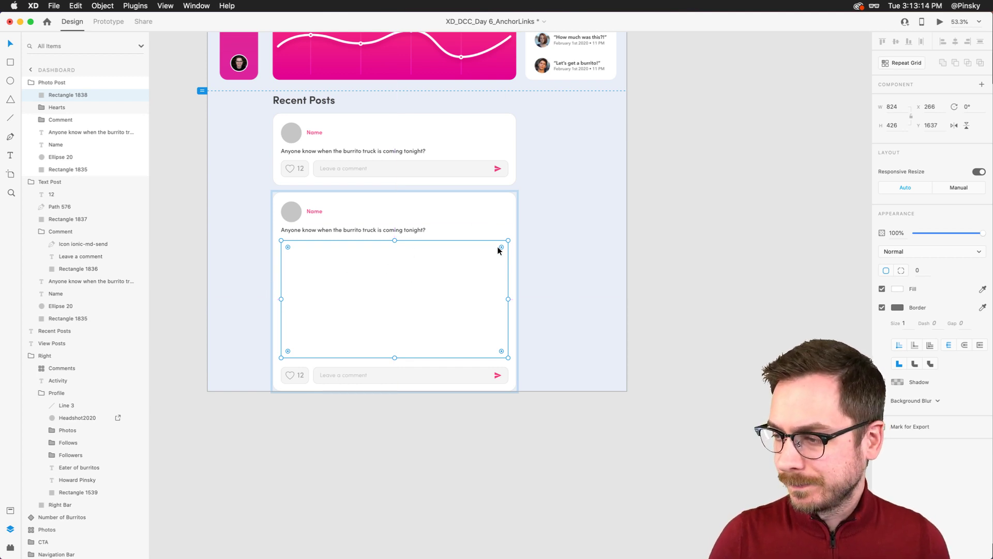
- Round the new rectangle's corners to a radius of 15 to match the comment field
{"action": "scroll", "coordinate": [498, 246], "scroll_direction": "up", "scroll_amount": 5}
{"action": "left_click_drag", "start_coordinate": [513, 237], "coordinate": [511, 238]}
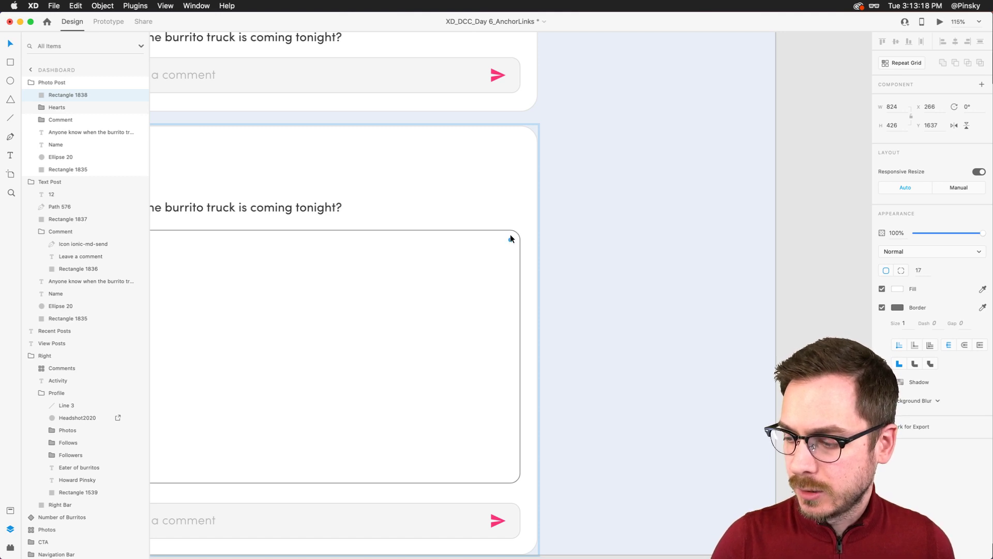
{"action": "scroll", "coordinate": [510, 239], "scroll_direction": "down", "scroll_amount": 5}
{"action": "scroll", "coordinate": [510, 239], "scroll_direction": "left", "scroll_amount": 3}
{"action": "double_click", "coordinate": [501, 396]}
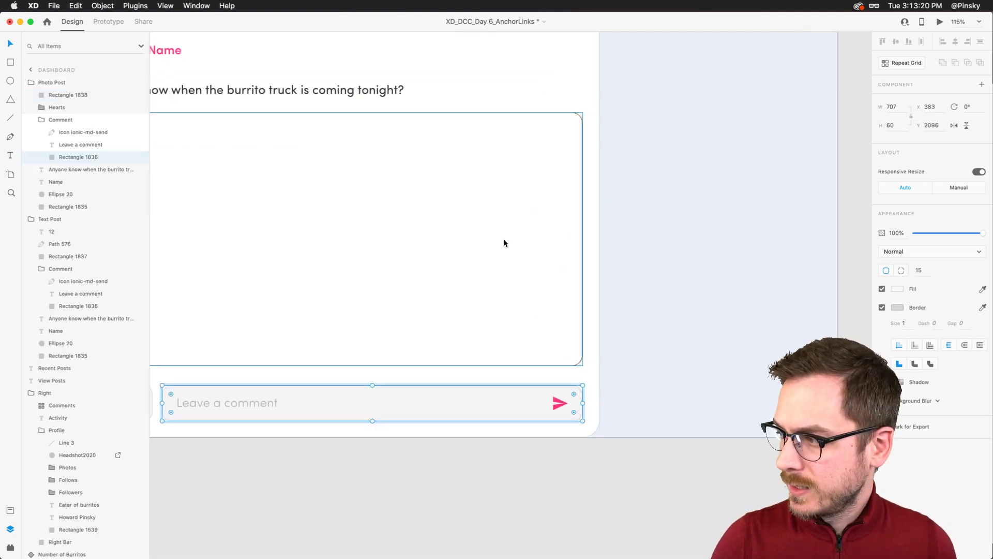
{"action": "left_click", "coordinate": [547, 191]}
{"action": "left_click", "coordinate": [920, 272]}
{"action": "type", "text": "15"}
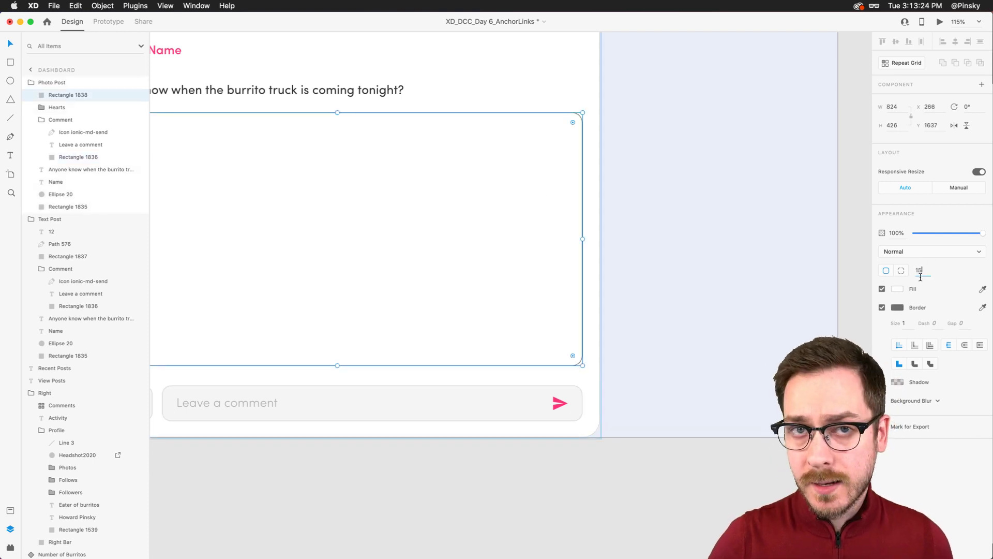
{"action": "key", "text": "Return"}
- Remove the rectangle's border and fill it with light grey #F0F0F0
{"action": "scroll", "coordinate": [495, 185], "scroll_direction": "left", "scroll_amount": 5}
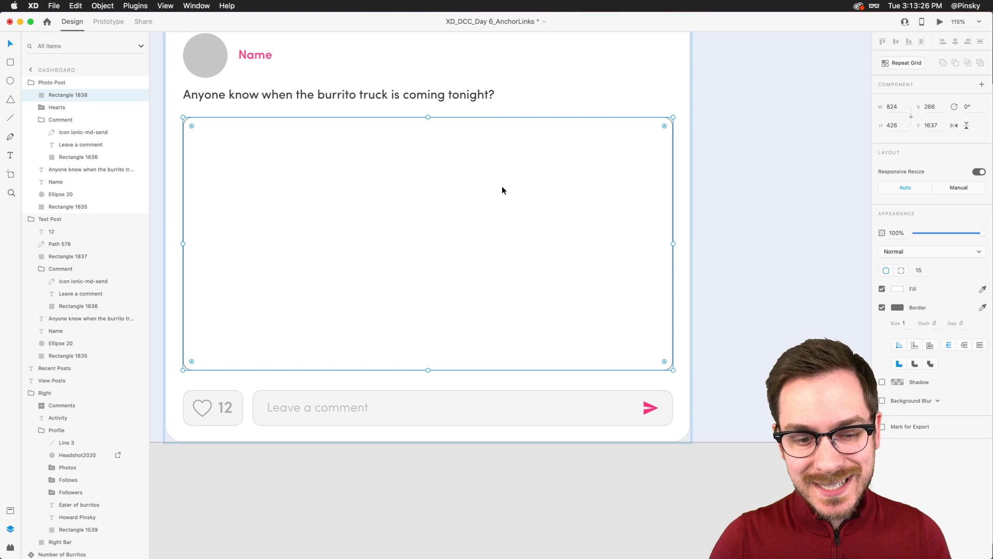
{"action": "left_click", "coordinate": [882, 307]}
{"action": "left_click", "coordinate": [897, 289]}
{"action": "left_click_drag", "start_coordinate": [776, 243], "coordinate": [765, 238]}
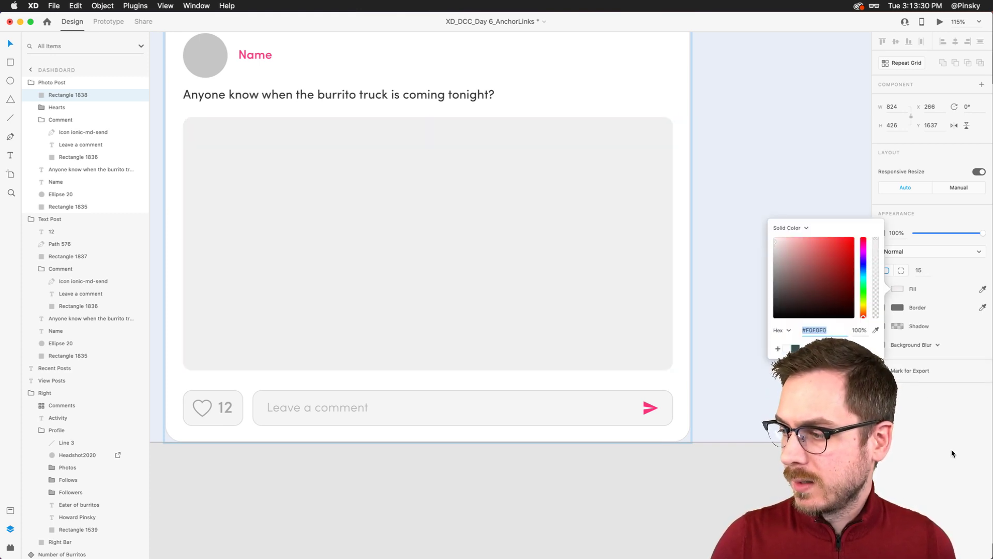
{"action": "left_click", "coordinate": [441, 302]}
{"action": "scroll", "coordinate": [452, 225], "scroll_direction": "left", "scroll_amount": 1}
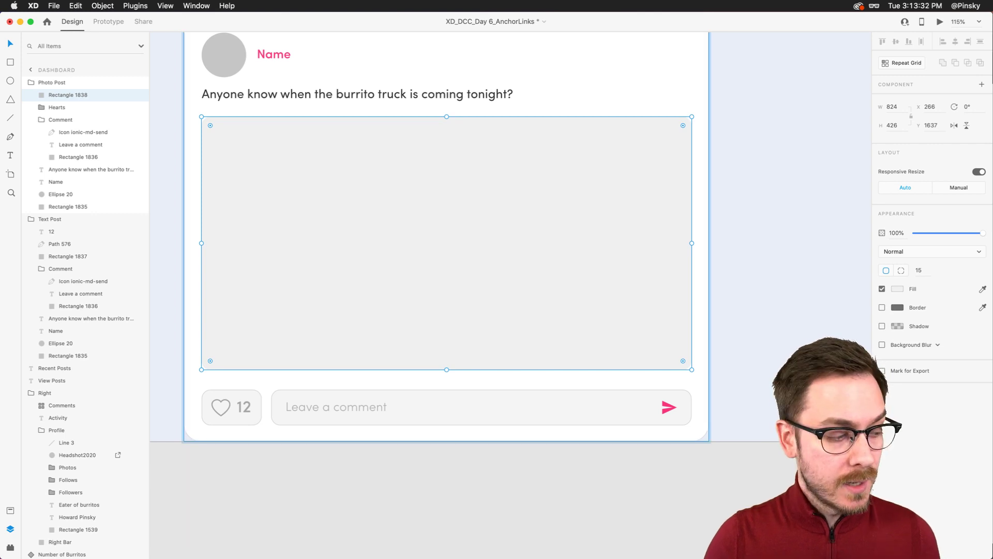
- Switch to Finder, preview the "Tacos vs Burritos" neon sign image in the Burritos folder, and place it in the photo post's grey rectangle
{"action": "key", "text": "super+Tab"}
{"action": "left_click", "coordinate": [704, 409]}
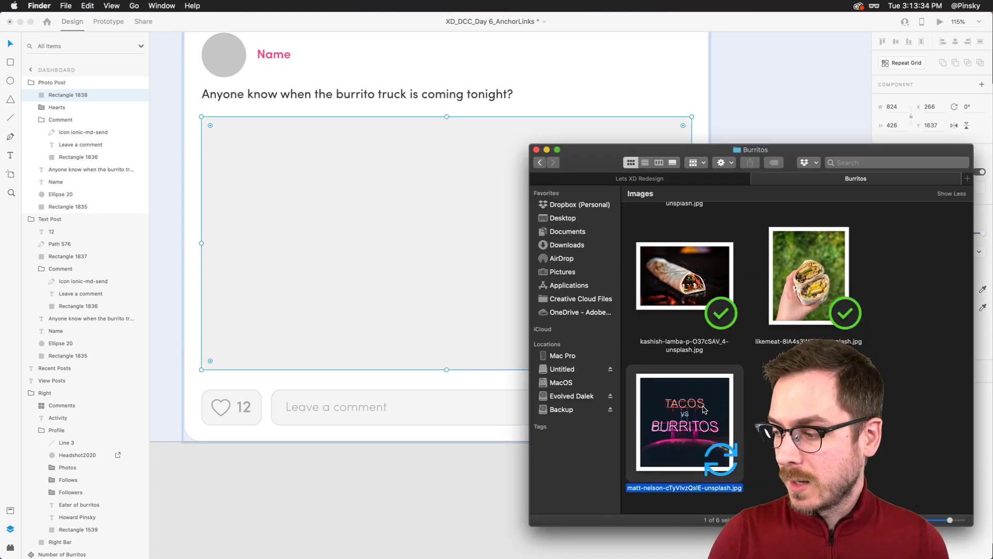
{"action": "key", "text": "space"}
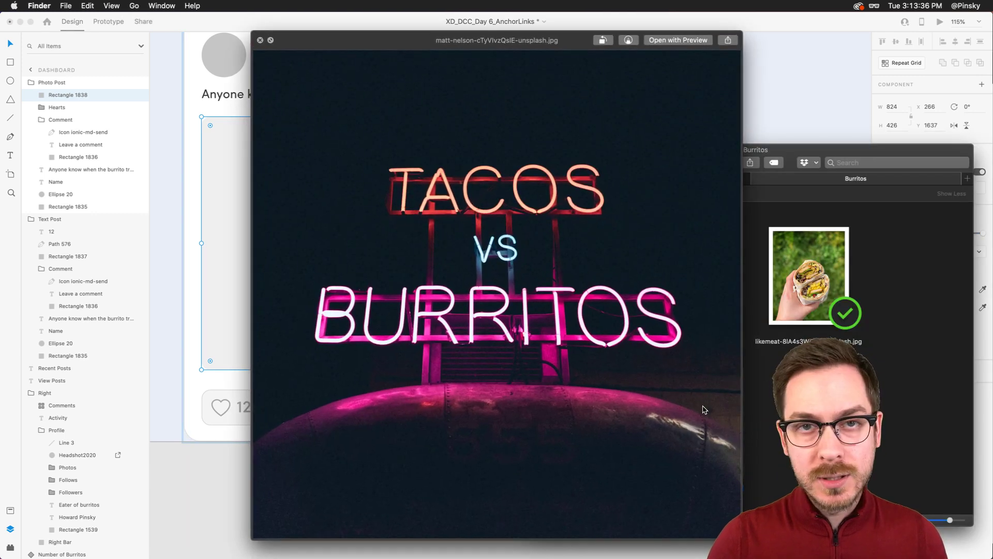
{"action": "key", "text": "space"}
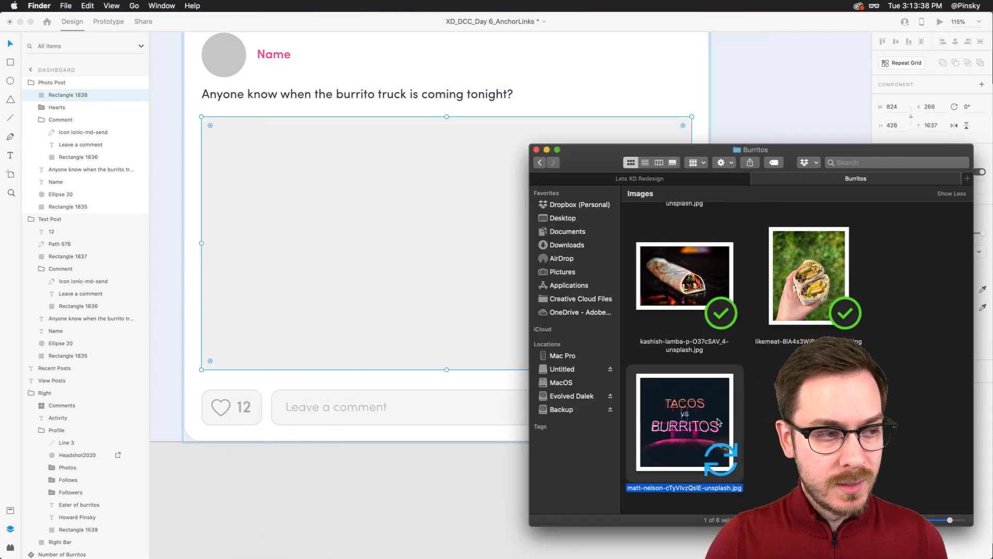
{"action": "left_click_drag", "start_coordinate": [713, 421], "coordinate": [366, 228]}
{"action": "left_click", "coordinate": [380, 223]}
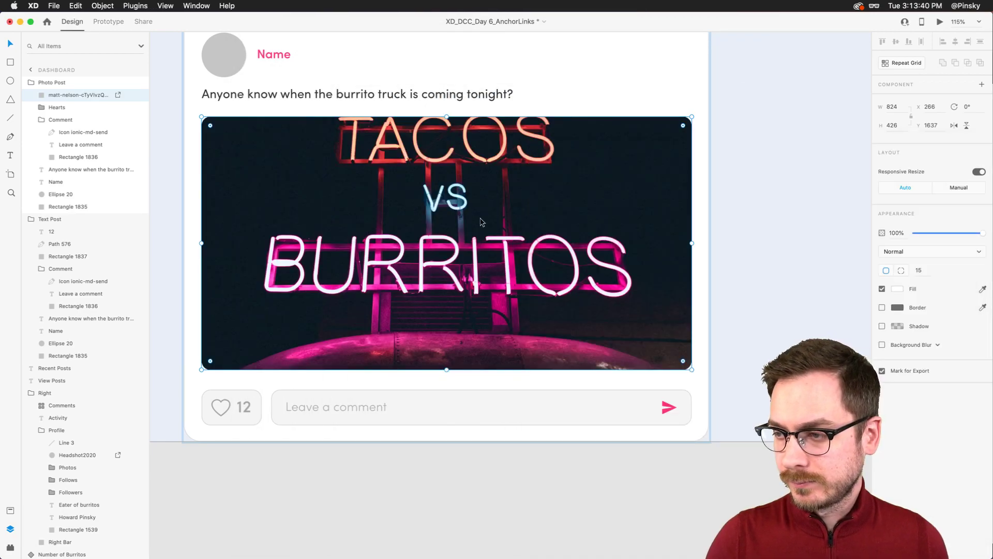
- Shift the neon sign down within its frame and change the photo post's message to "Let's settle the debate once and for all. Tacos or burritos?"
{"action": "double_click", "coordinate": [380, 224]}
{"action": "left_click_drag", "start_coordinate": [481, 196], "coordinate": [479, 244]}
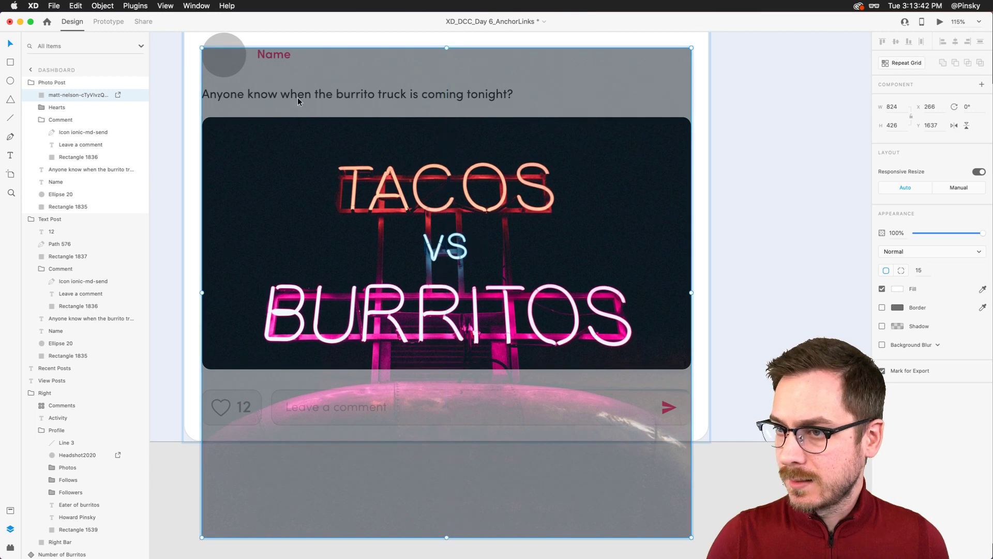
{"action": "left_click", "coordinate": [194, 94]}
{"action": "double_click", "coordinate": [230, 99]}
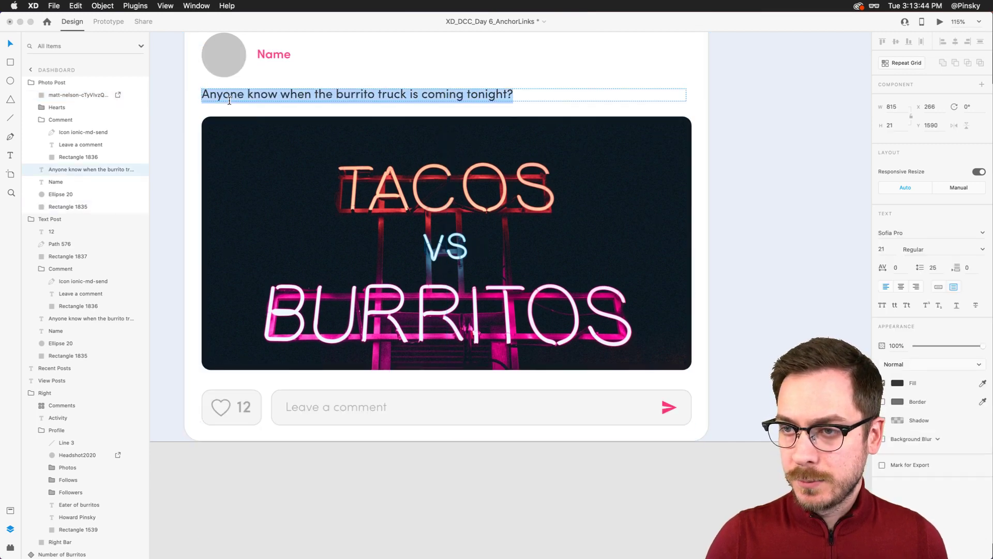
{"action": "type", "text": "Let's settle the debate once and for all. Tacos or burritos?"}
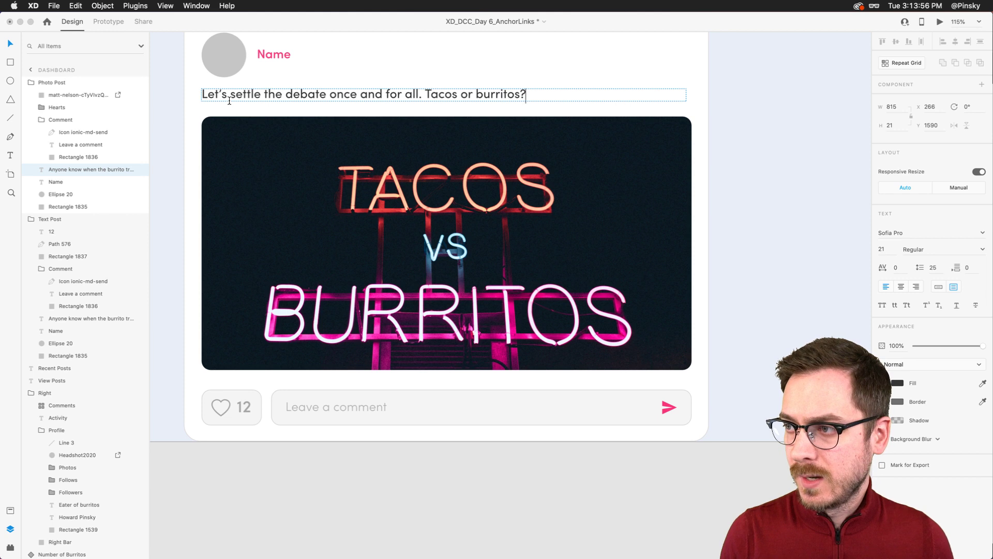
{"action": "left_click", "coordinate": [230, 98]}
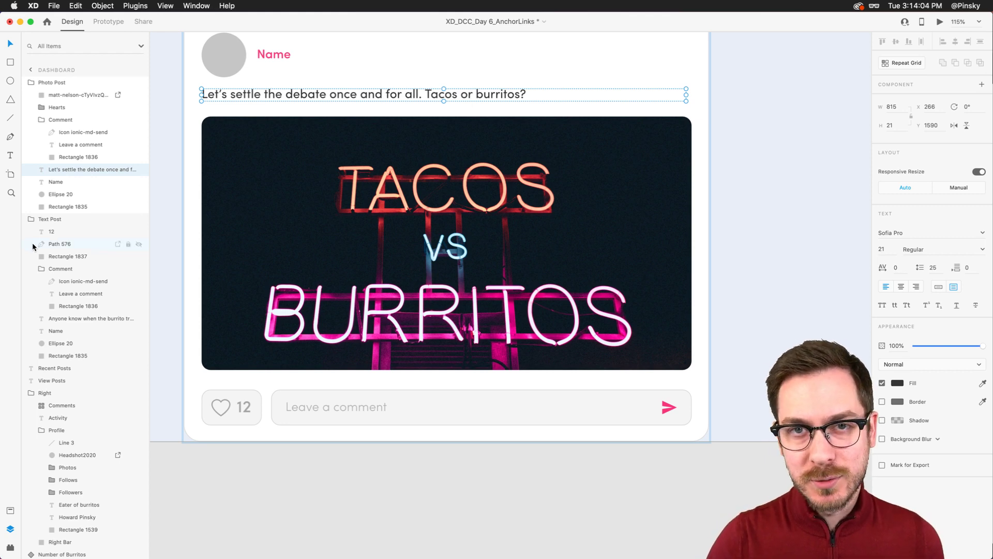
- Extend the Dashboard artboard downward below the photo post to a height of about 2395
{"action": "scroll", "coordinate": [365, 209], "scroll_direction": "down", "scroll_amount": 5}
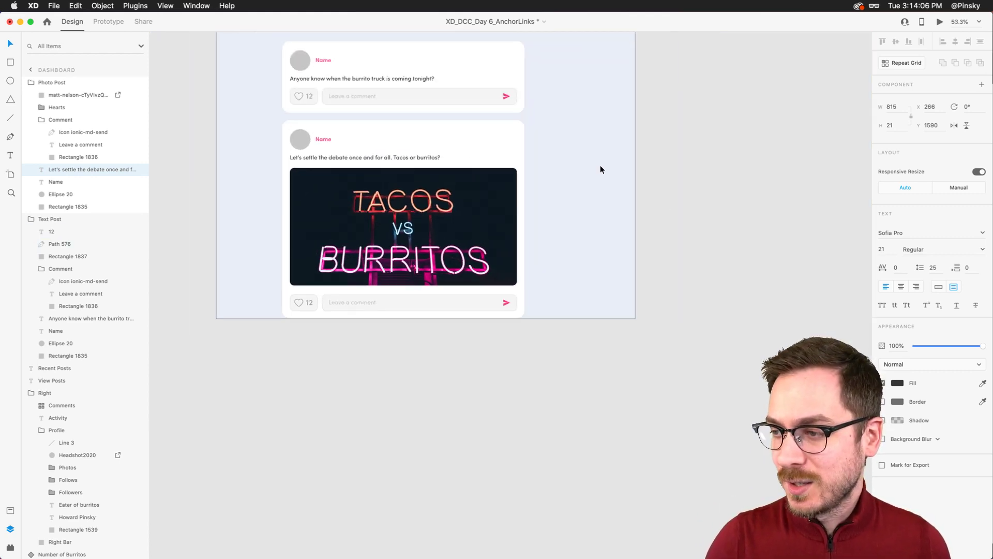
{"action": "left_click", "coordinate": [644, 214]}
{"action": "double_click", "coordinate": [455, 238]}
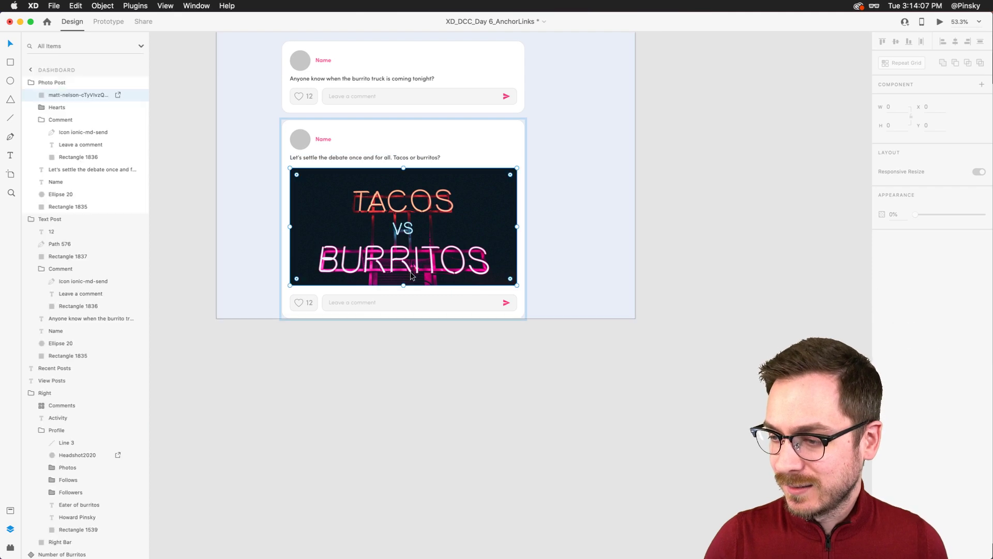
{"action": "left_click", "coordinate": [253, 284]}
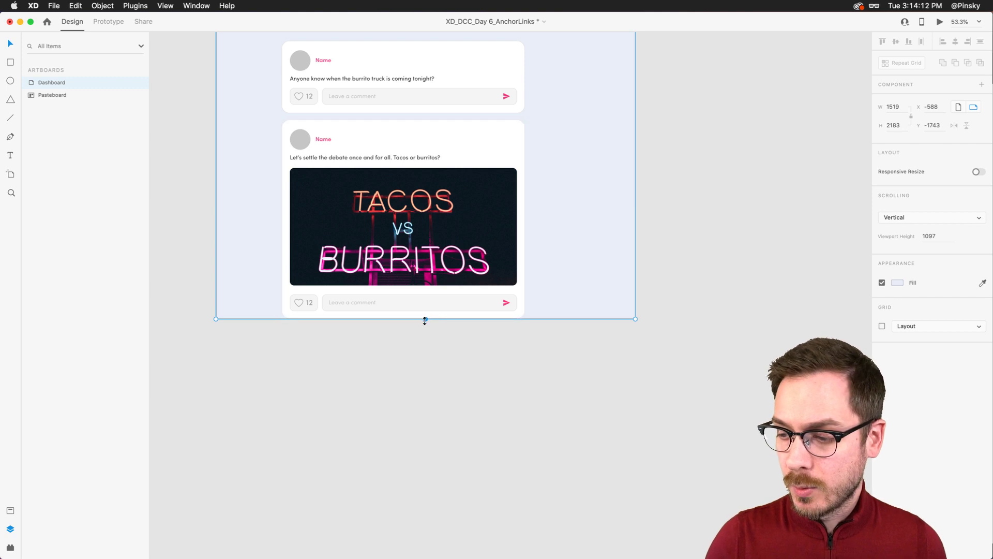
{"action": "left_click_drag", "start_coordinate": [425, 319], "coordinate": [422, 375]}
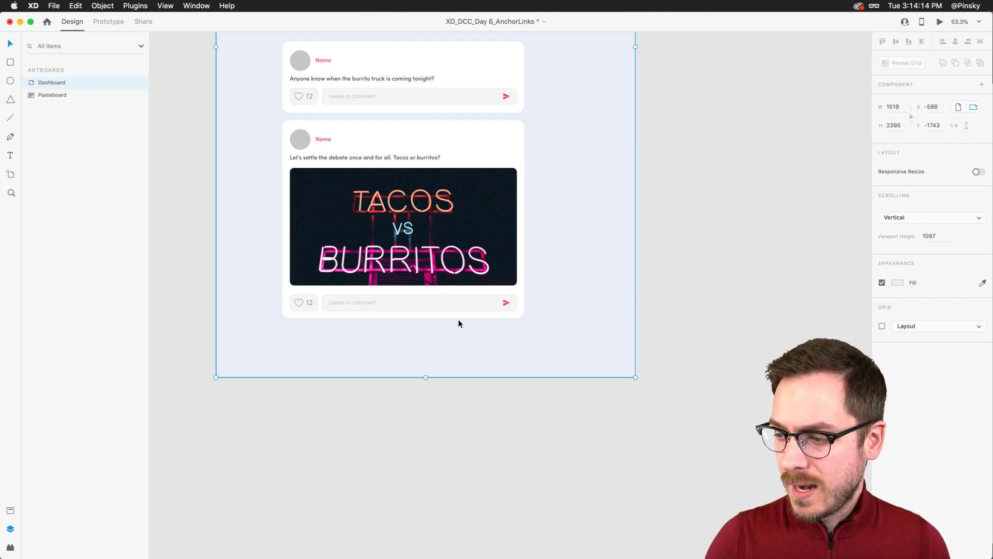
- Extend the photo post's white card to a height of about 798 and move its likes and comment row down to about Y 2167
{"action": "left_click", "coordinate": [420, 314]}
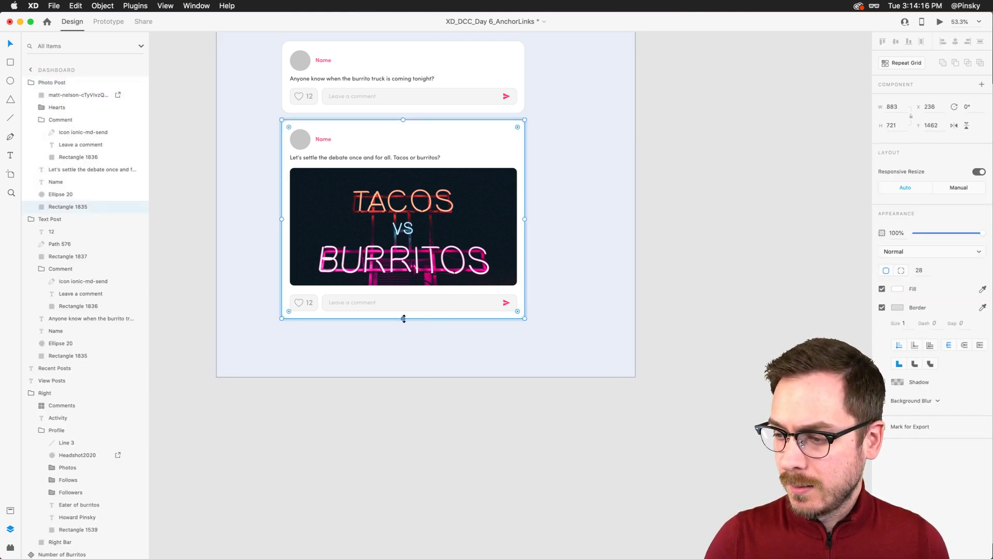
{"action": "left_click_drag", "start_coordinate": [403, 318], "coordinate": [403, 340]}
{"action": "double_click", "coordinate": [391, 304]}
{"action": "left_click", "coordinate": [302, 297], "text": "shift"}
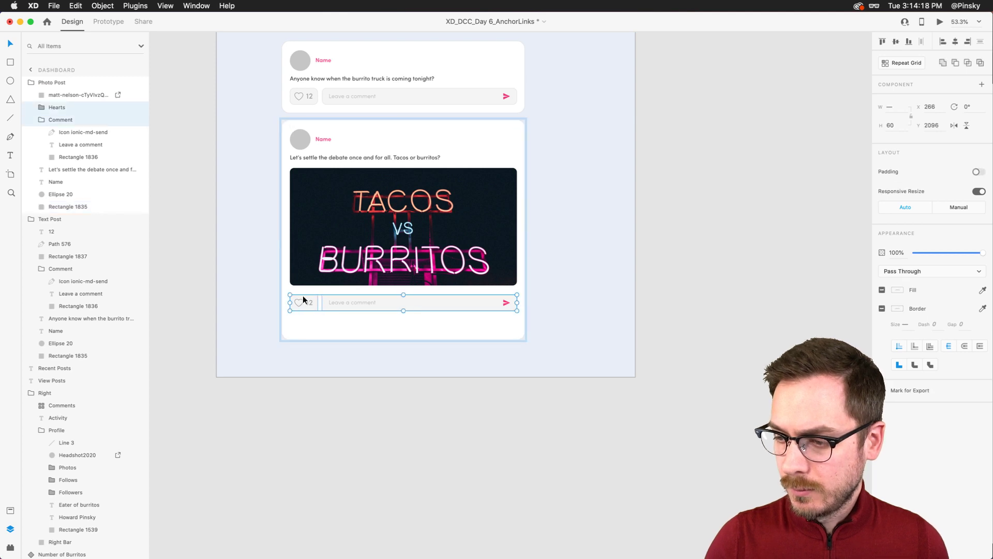
{"action": "left_click_drag", "start_coordinate": [302, 297], "coordinate": [366, 317]}
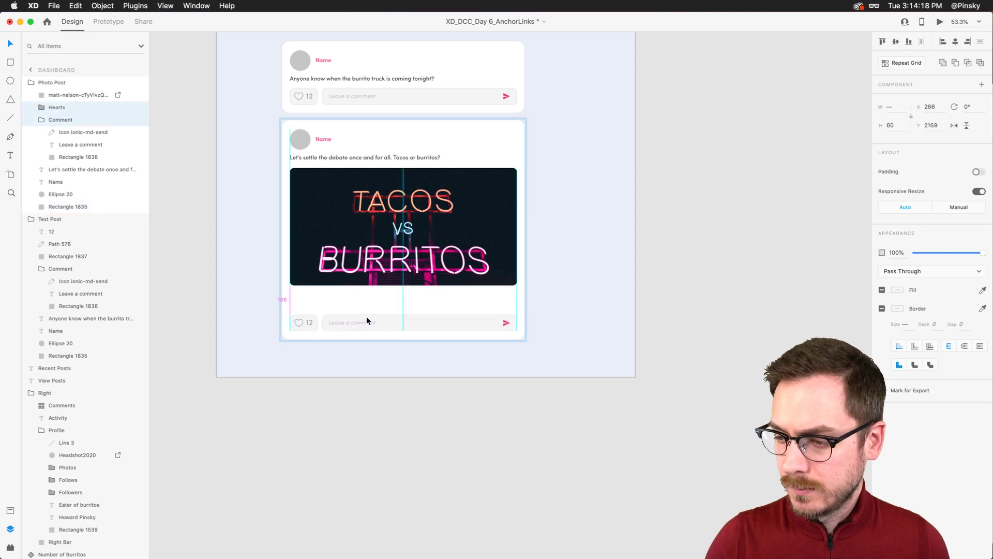
- Stretch the neon sign photo downward to a height of about 494 to fill the gap above the comment row
{"action": "left_click", "coordinate": [393, 269]}
{"action": "left_click_drag", "start_coordinate": [403, 285], "coordinate": [404, 304]}
{"action": "scroll", "coordinate": [401, 267], "scroll_direction": "up", "scroll_amount": 2}
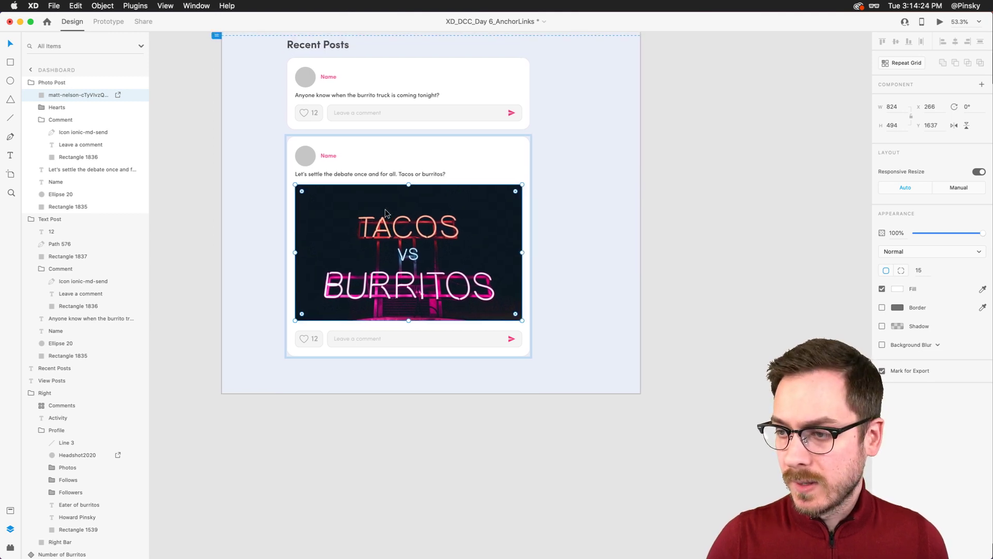
- Turn on Padding for the whole Photo Post group
{"action": "key", "text": "Escape"}
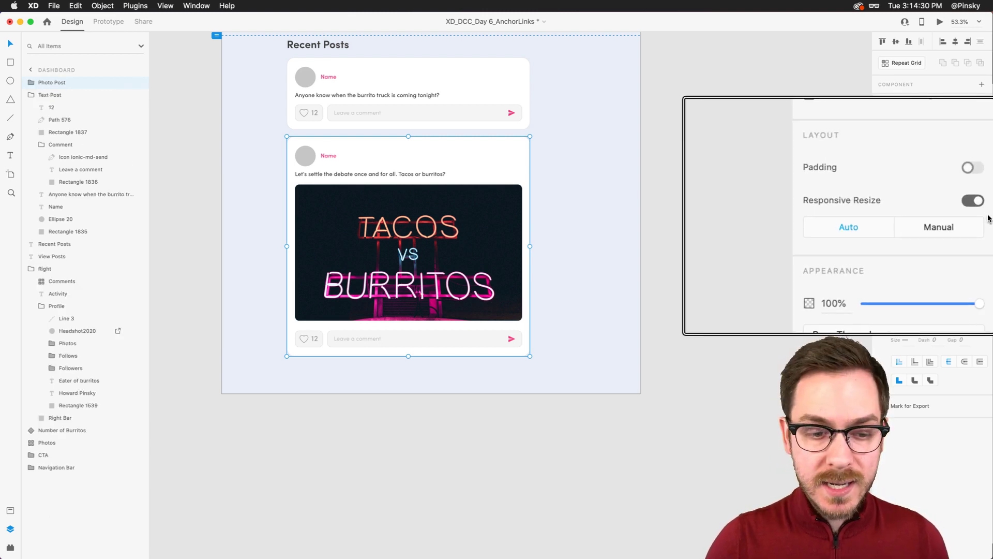
{"action": "left_click", "coordinate": [983, 192]}
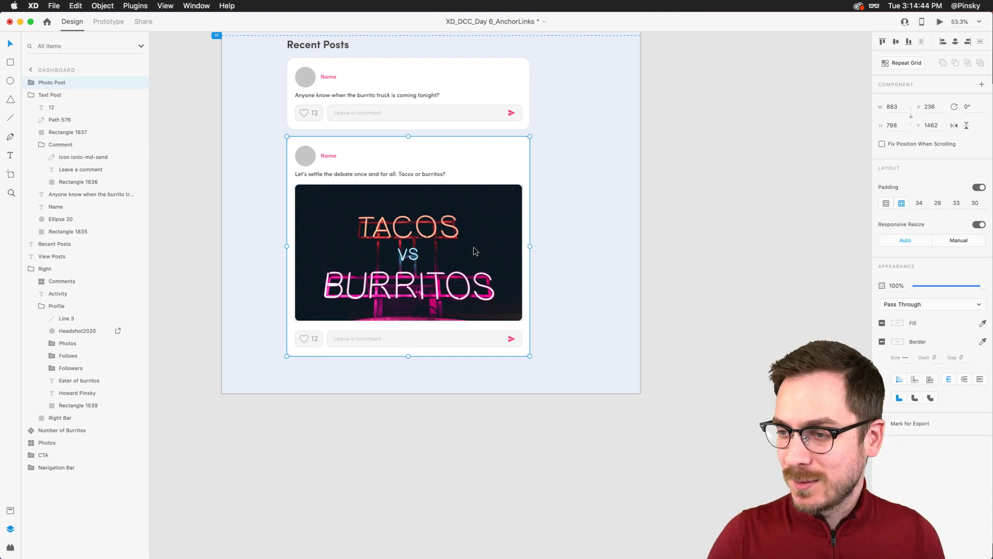
{"action": "left_click", "coordinate": [572, 252]}
- Try moving the photo up and the likes and comment row down to test the group's padding, undoing each move
{"action": "scroll", "coordinate": [399, 274], "scroll_direction": "up", "scroll_amount": 5}
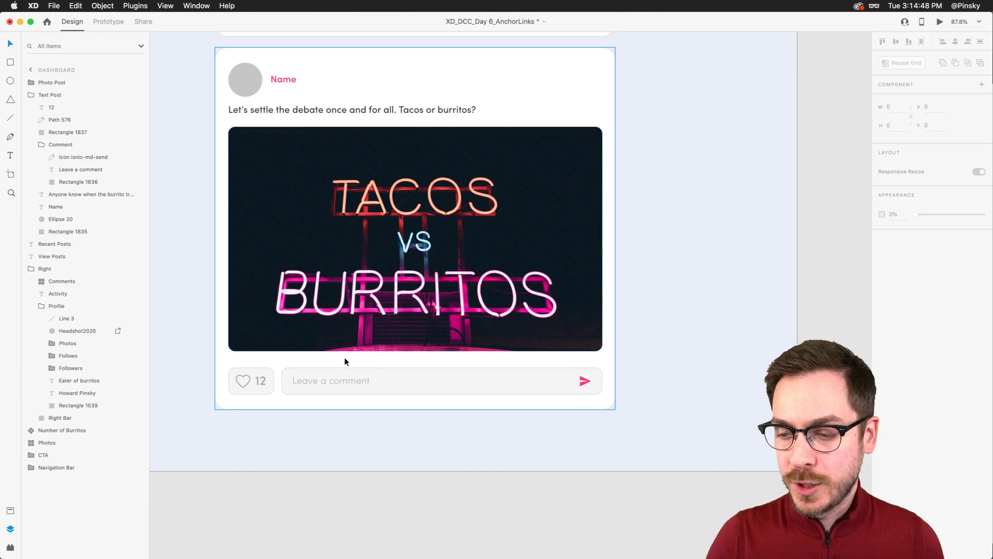
{"action": "left_click", "coordinate": [393, 292]}
{"action": "double_click", "coordinate": [437, 239]}
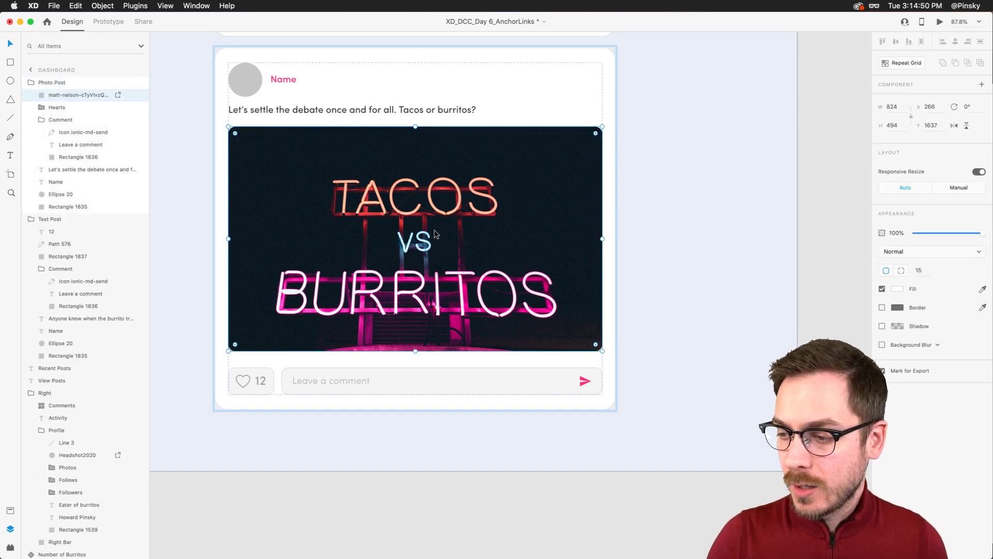
{"action": "left_click_drag", "start_coordinate": [433, 230], "coordinate": [423, 199]}
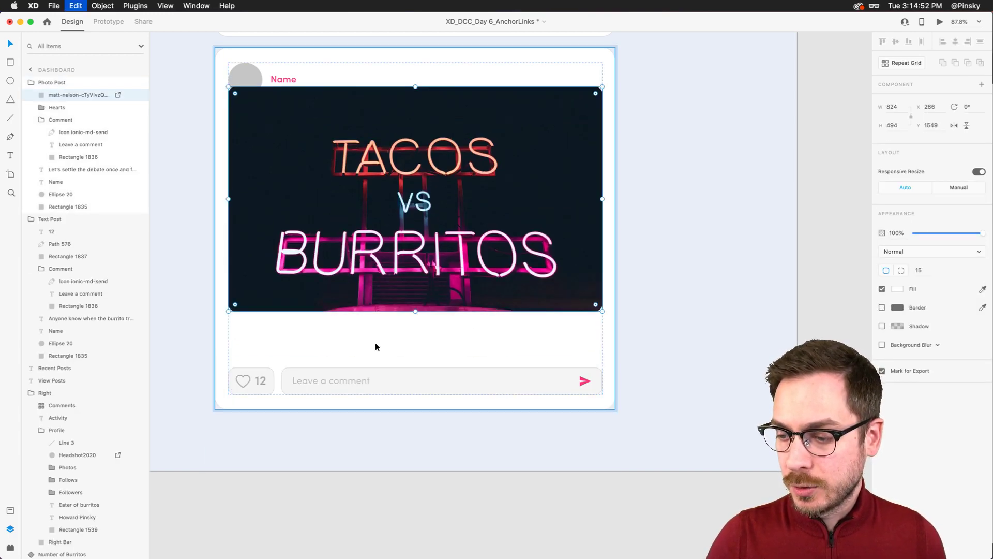
{"action": "key", "text": "super+z"}
{"action": "left_click", "coordinate": [363, 382]}
{"action": "left_click", "coordinate": [269, 380], "text": "shift"}
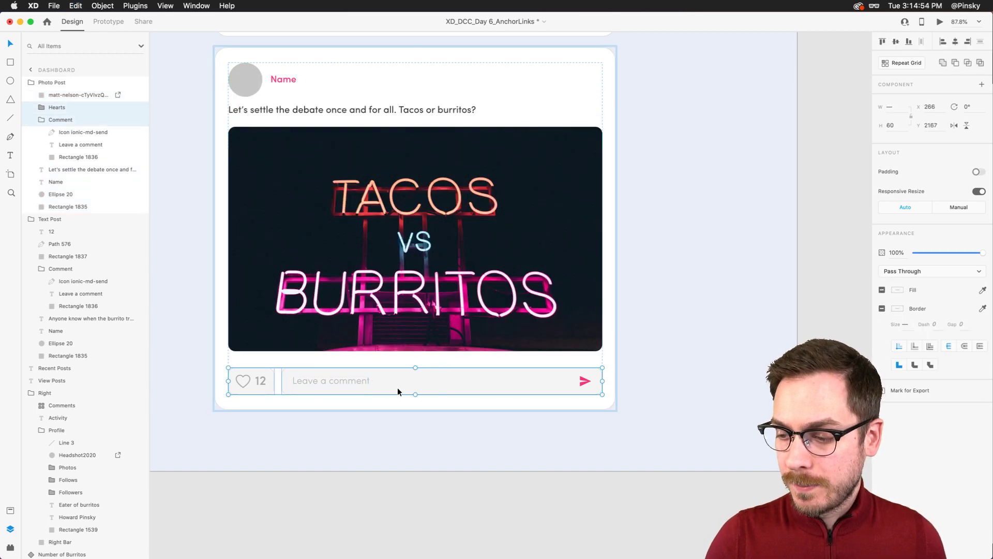
{"action": "left_click_drag", "start_coordinate": [398, 387], "coordinate": [396, 431]}
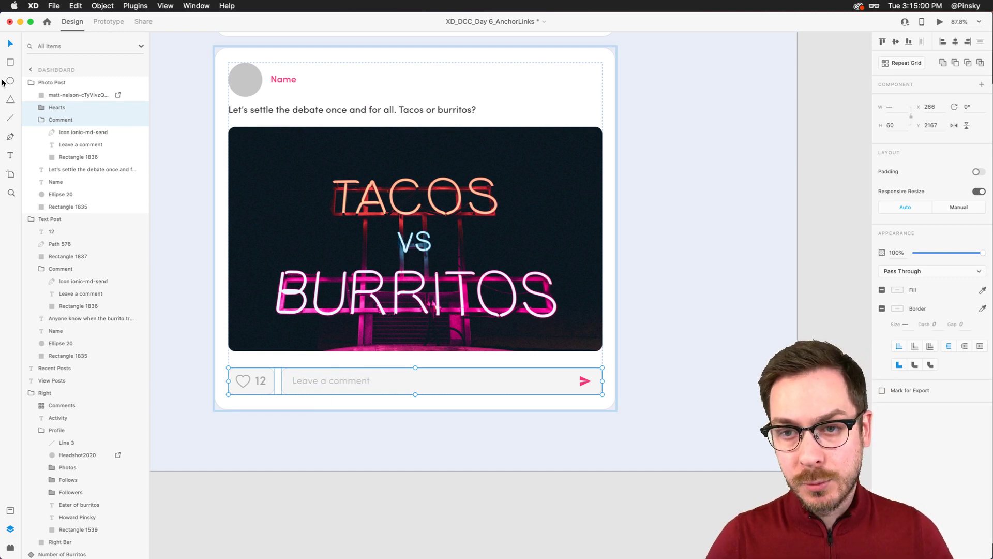
- Group the photo post's Hearts, Comment and white card rectangle layers together
{"action": "left_click", "coordinate": [41, 105]}
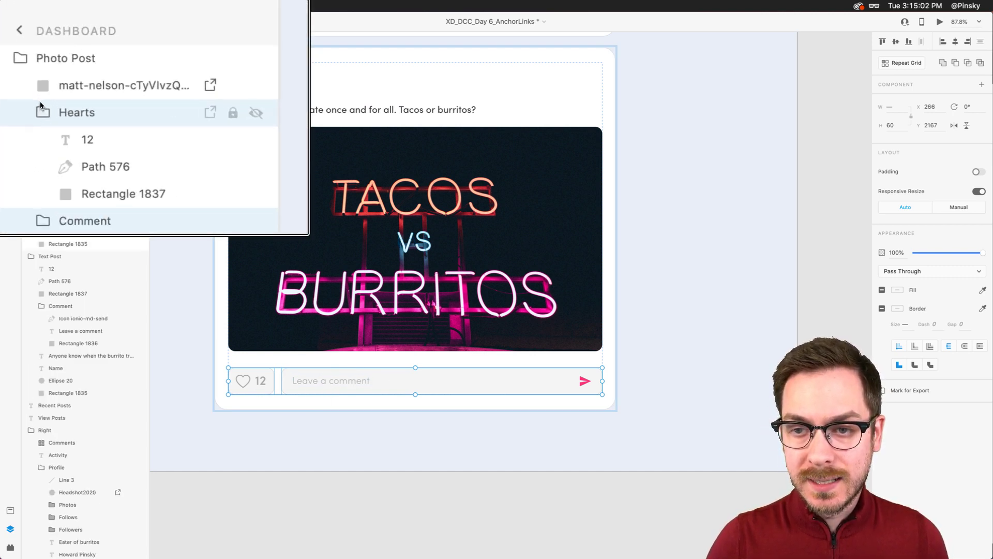
{"action": "left_click", "coordinate": [54, 109]}
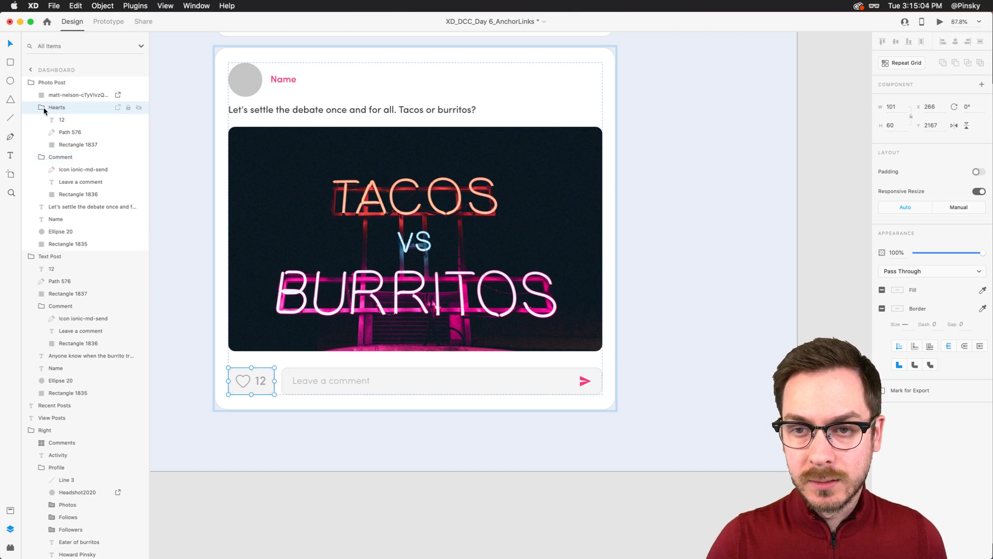
{"action": "left_click", "coordinate": [40, 108]}
{"action": "left_click", "coordinate": [41, 121]}
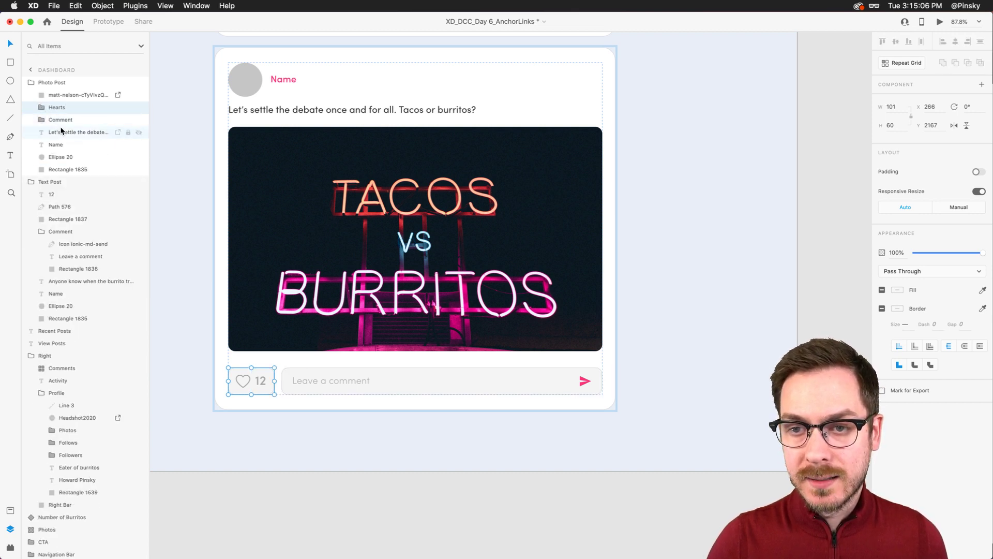
{"action": "left_click", "coordinate": [61, 120], "text": "shift"}
{"action": "left_click", "coordinate": [66, 170], "text": "shift"}
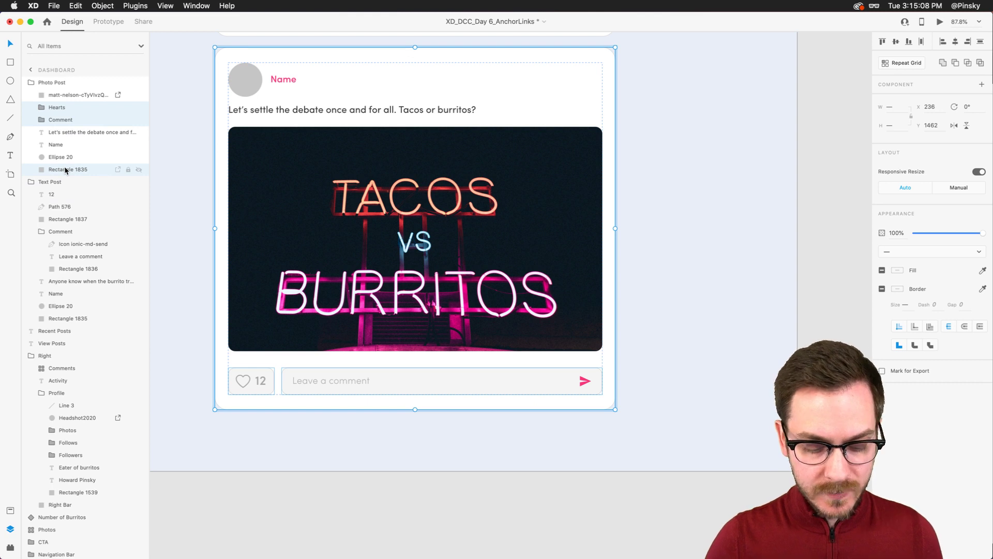
{"action": "key", "text": "super+g"}
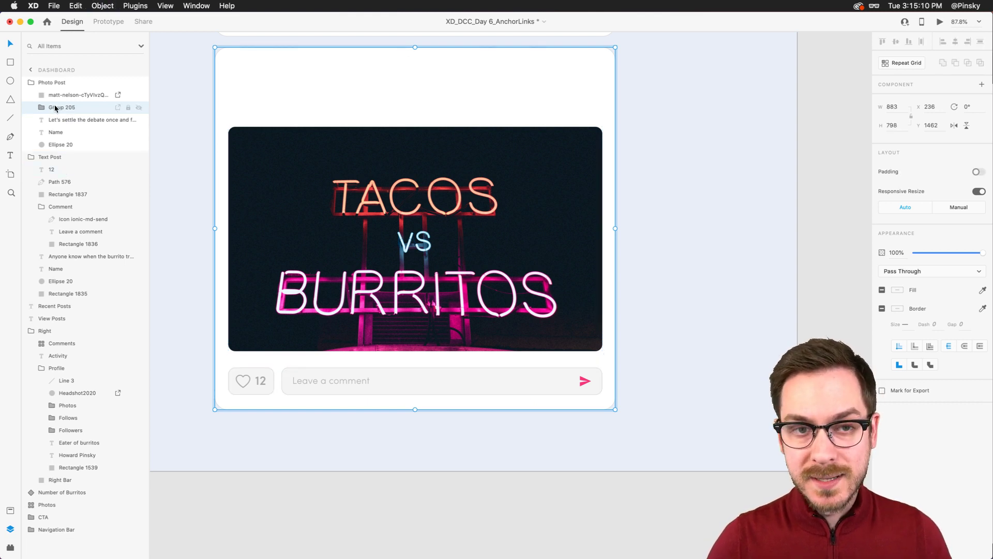
- Rename the new group as Background and send it to the back of the Photo Post
{"action": "double_click", "coordinate": [58, 108]}
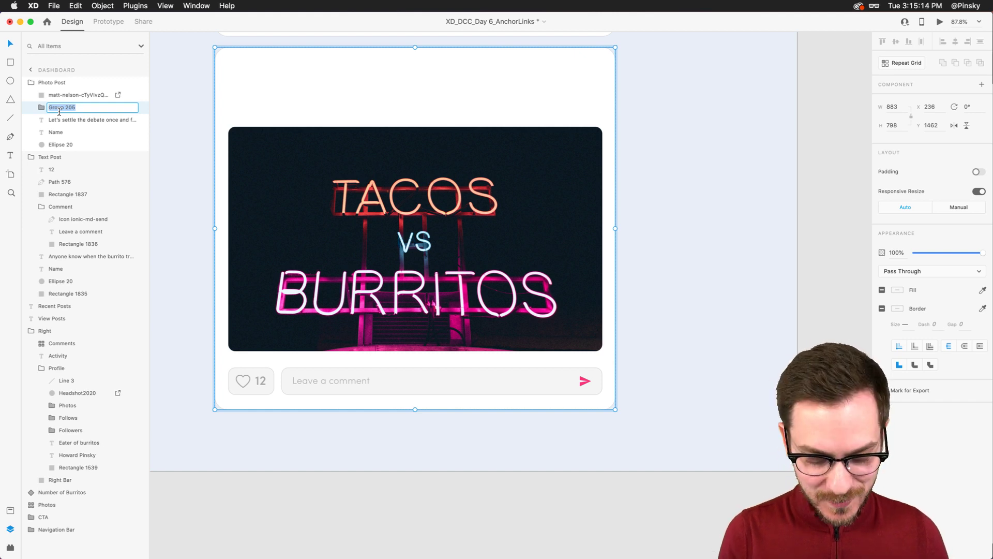
{"action": "type", "text": "Background"}
{"action": "key", "text": "Return"}
{"action": "key", "text": "super+shift+bracketleft"}
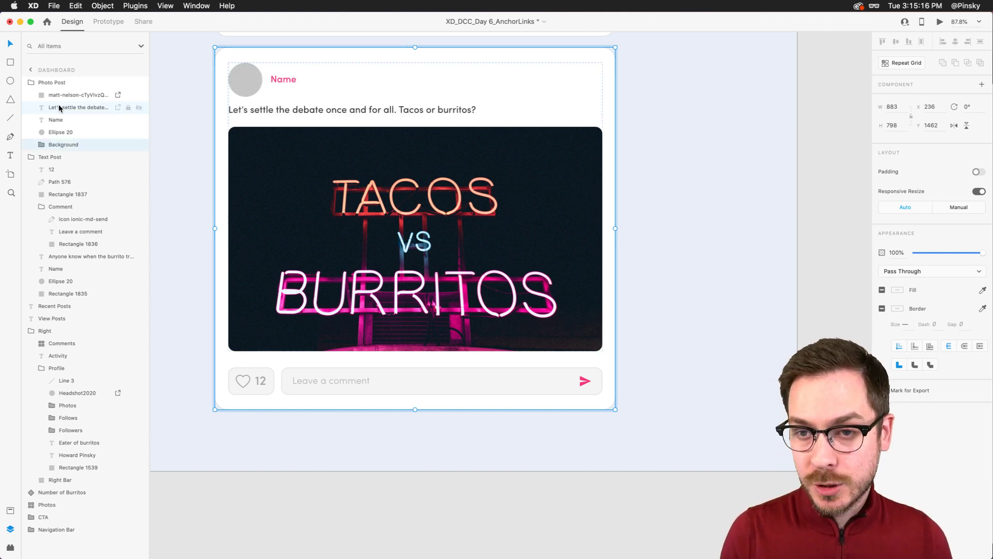
- Test the padded group by moving the photo, and stretch the photo to a height of about 583
{"action": "double_click", "coordinate": [404, 205]}
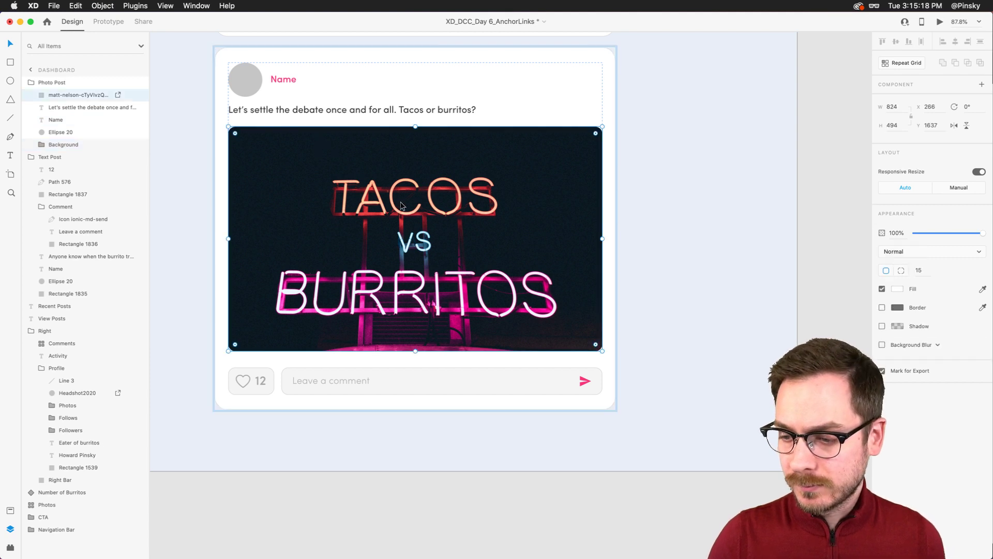
{"action": "mouse_move", "coordinate": [406, 204]}
{"action": "left_mouse_down"}
{"action": "mouse_move", "coordinate": [409, 258]}
{"action": "mouse_move", "coordinate": [409, 221]}
{"action": "left_mouse_up"}
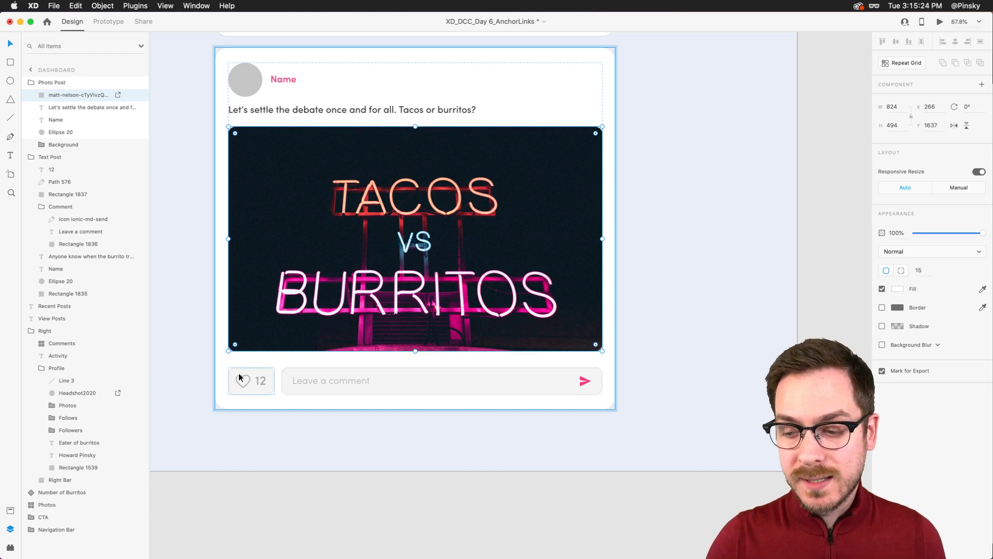
{"action": "scroll", "coordinate": [395, 339], "scroll_direction": "down", "scroll_amount": 3}
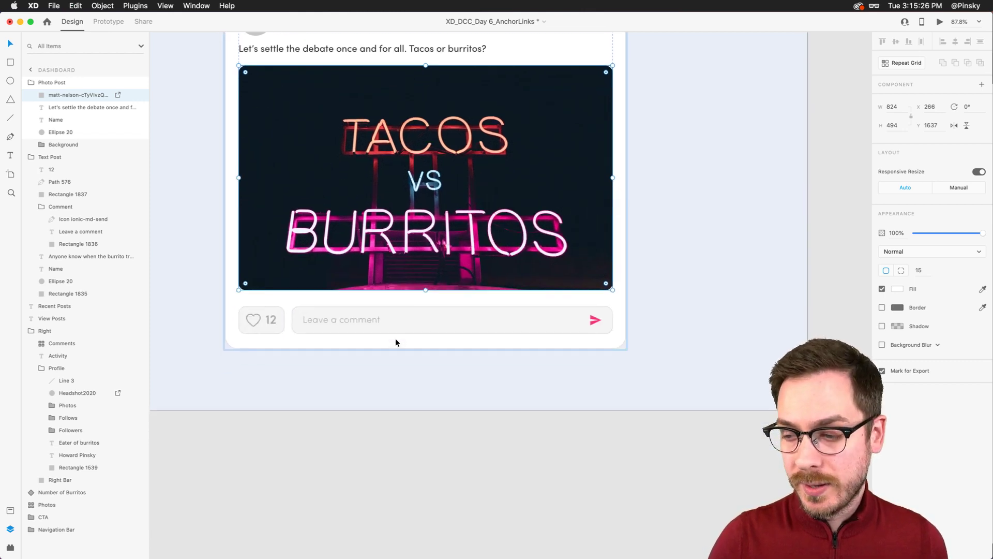
{"action": "left_click_drag", "start_coordinate": [428, 269], "coordinate": [427, 310]}
{"action": "scroll", "coordinate": [465, 284], "scroll_direction": "up", "scroll_amount": 3}
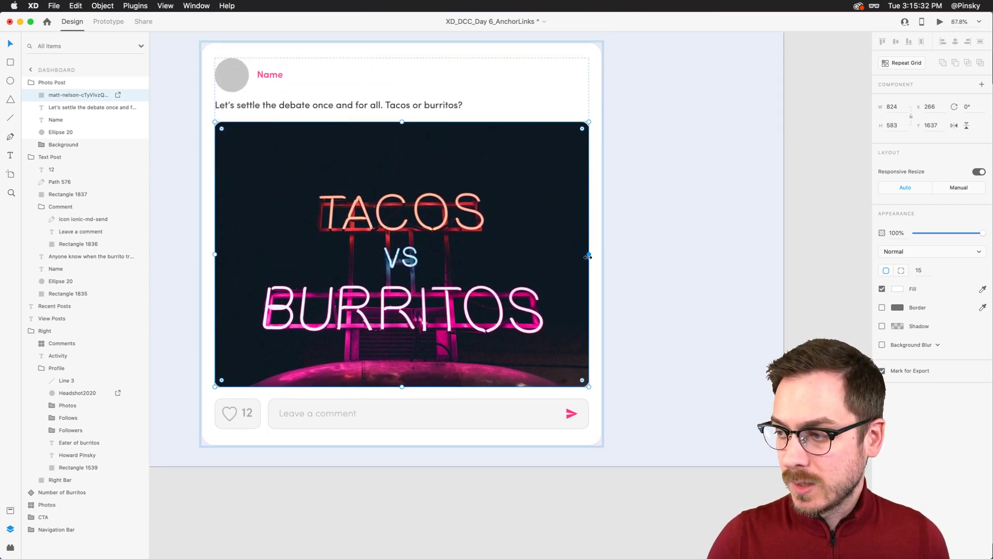
{"action": "mouse_move", "coordinate": [588, 253]}
{"action": "left_mouse_down"}
{"action": "mouse_move", "coordinate": [686, 249]}
{"action": "mouse_move", "coordinate": [565, 247]}
{"action": "mouse_move", "coordinate": [691, 247]}
{"action": "mouse_move", "coordinate": [546, 245]}
{"action": "mouse_move", "coordinate": [691, 244]}
{"action": "mouse_move", "coordinate": [592, 243]}
{"action": "left_mouse_up"}
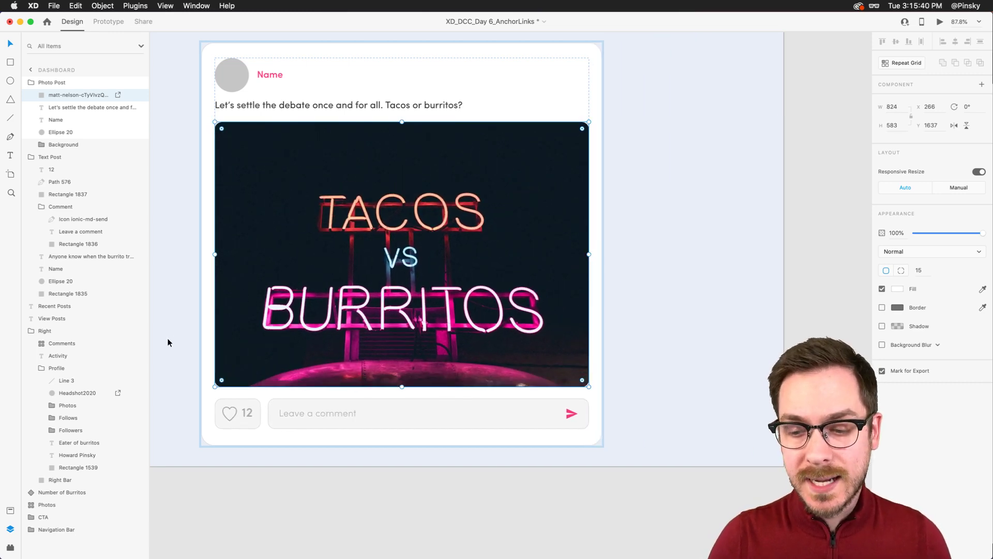
- Switch the Responsive Resize of the photo post's Hearts group to Manual
{"action": "scroll", "coordinate": [244, 421], "scroll_direction": "up", "scroll_amount": 5}
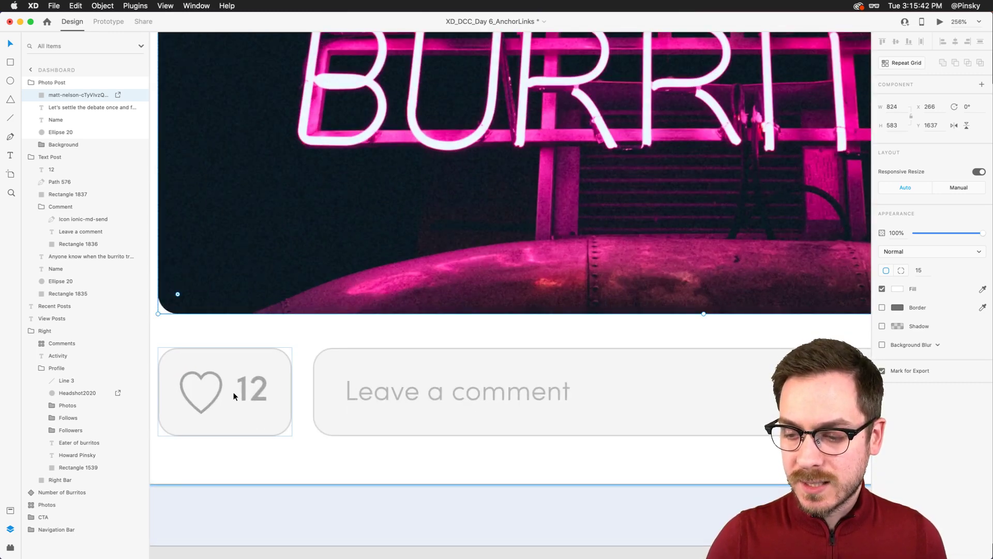
{"action": "scroll", "coordinate": [230, 385], "scroll_direction": "left", "scroll_amount": 3}
{"action": "left_click", "coordinate": [293, 363]}
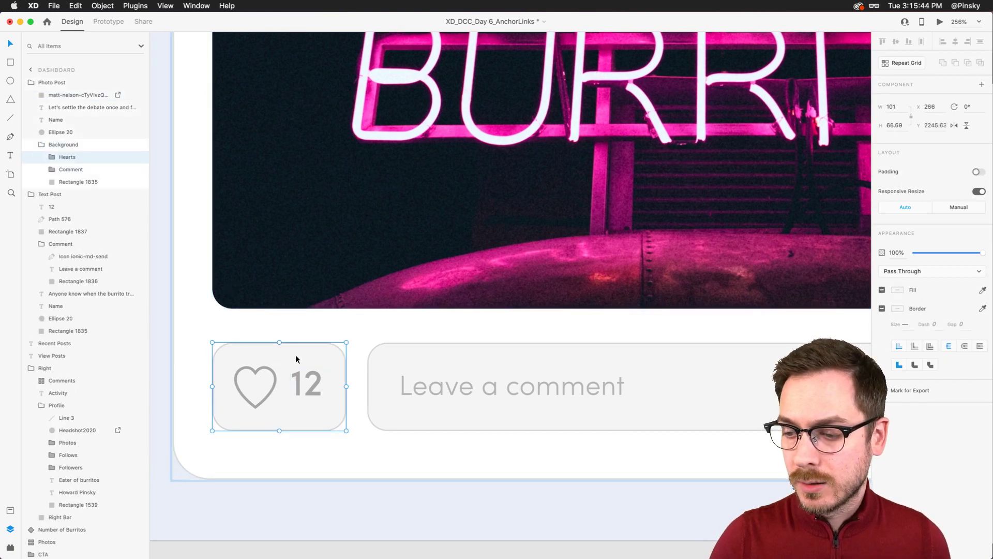
{"action": "left_click", "coordinate": [969, 207]}
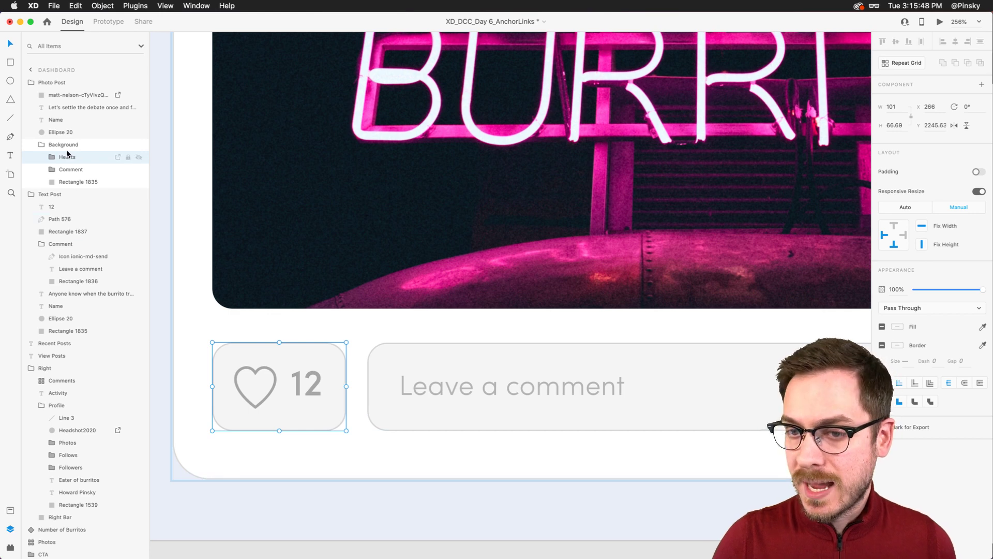
{"action": "scroll", "coordinate": [379, 282], "scroll_direction": "down", "scroll_amount": 10}
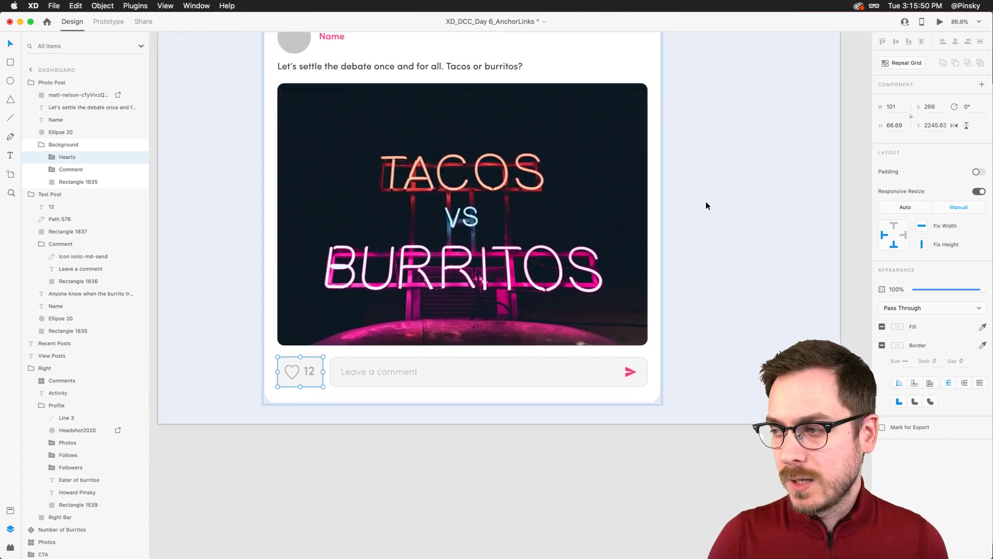
- Fill the text post's grey avatar circle with an Unsplash.com face using the UI Faces plugin
{"action": "left_click", "coordinate": [707, 205]}
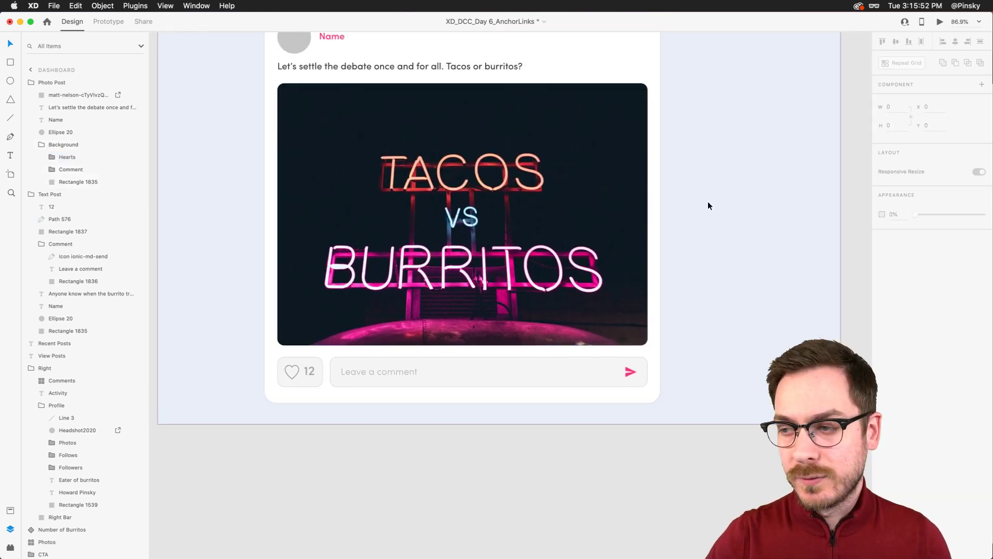
{"action": "scroll", "coordinate": [708, 205], "scroll_direction": "down", "scroll_amount": 5}
{"action": "scroll", "coordinate": [408, 135], "scroll_direction": "up", "scroll_amount": 1}
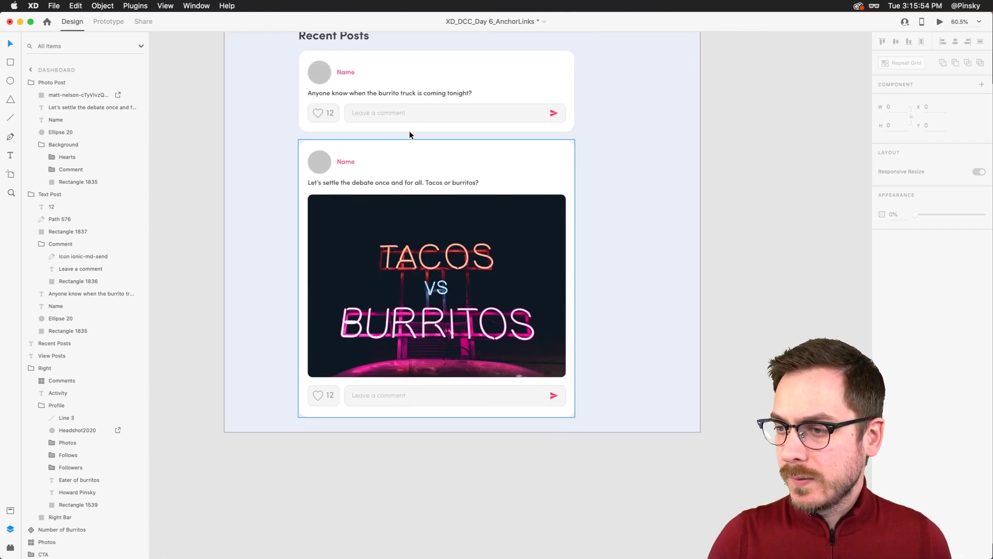
{"action": "scroll", "coordinate": [334, 64], "scroll_direction": "up", "scroll_amount": 8}
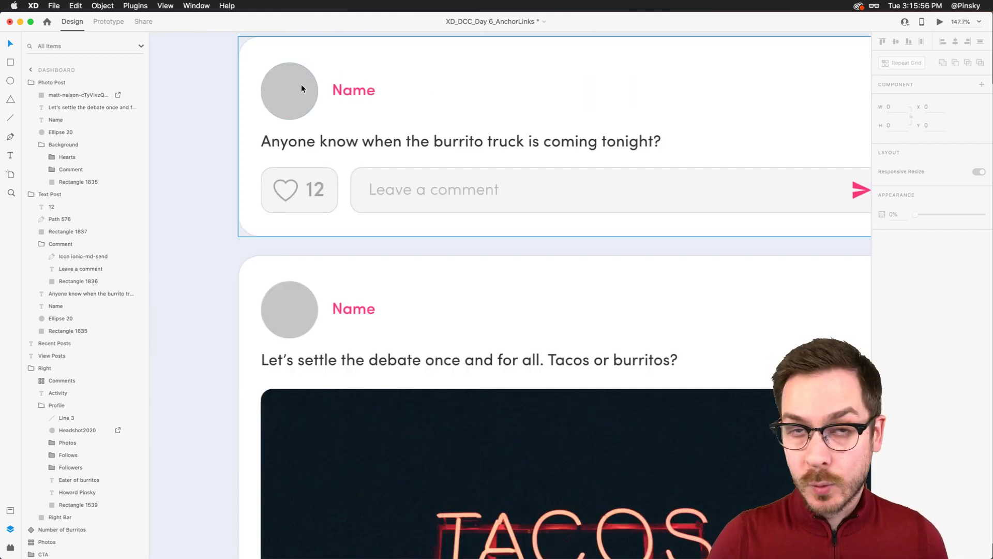
{"action": "double_click", "coordinate": [293, 97]}
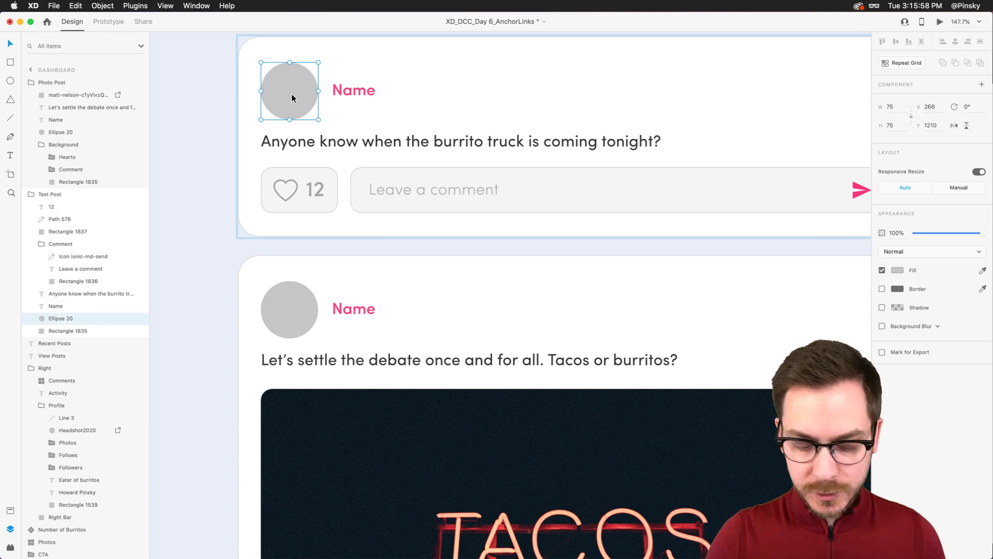
{"action": "key", "text": "super+alt+p"}
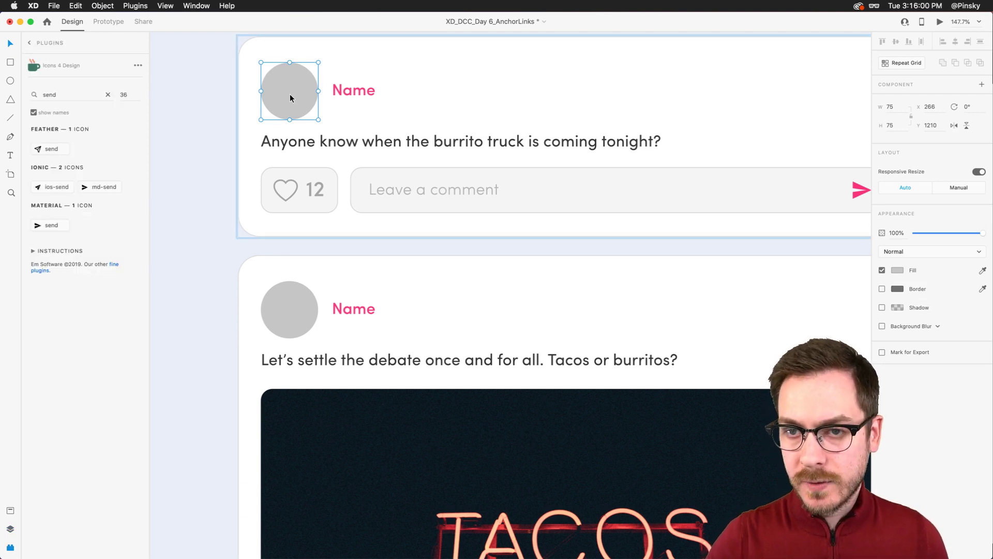
{"action": "left_click", "coordinate": [30, 43]}
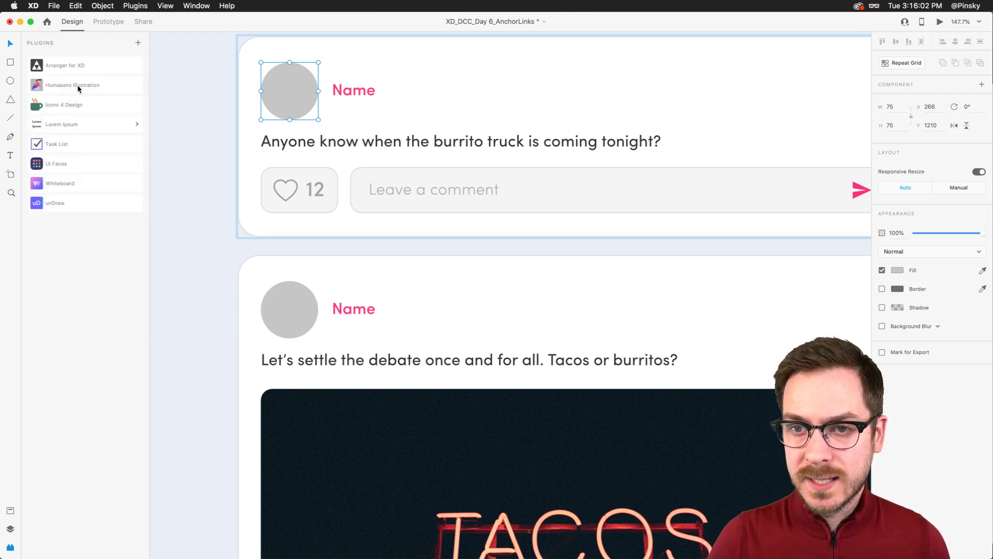
{"action": "left_click", "coordinate": [73, 164]}
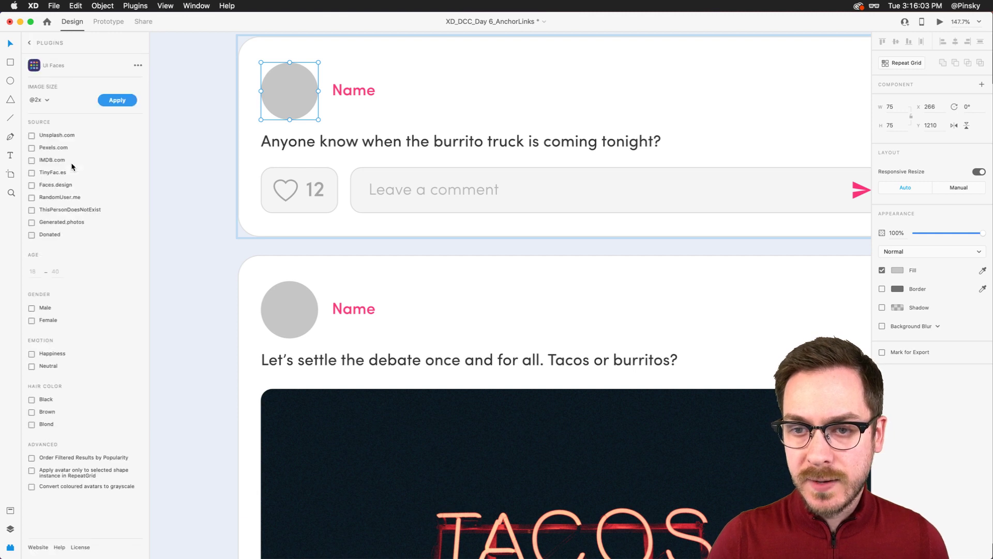
{"action": "left_click", "coordinate": [32, 136]}
{"action": "left_click", "coordinate": [119, 102]}
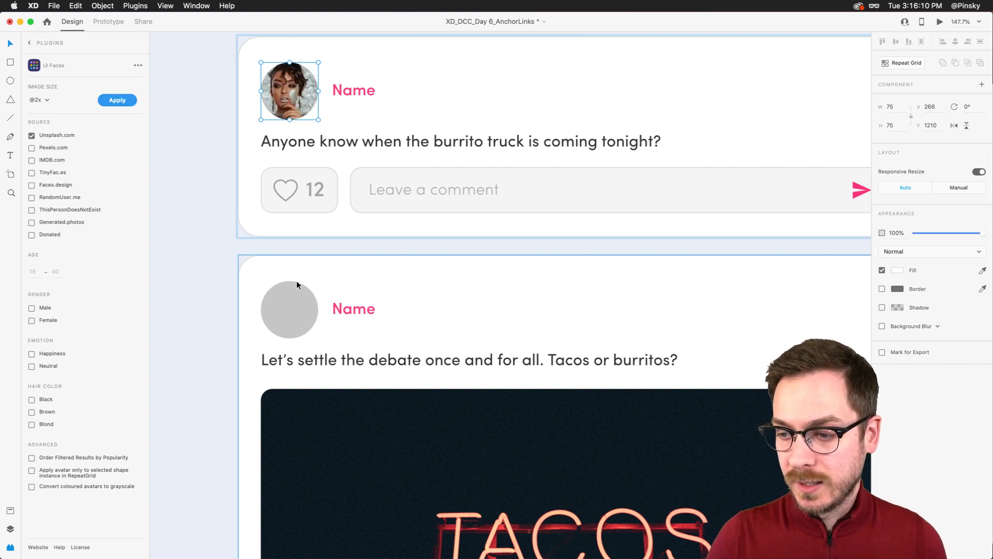
- Apply an Unsplash.com face to the photo post's avatar circle as well, and leave the UI Faces plugin
{"action": "left_click", "coordinate": [294, 303]}
{"action": "left_click", "coordinate": [110, 95]}
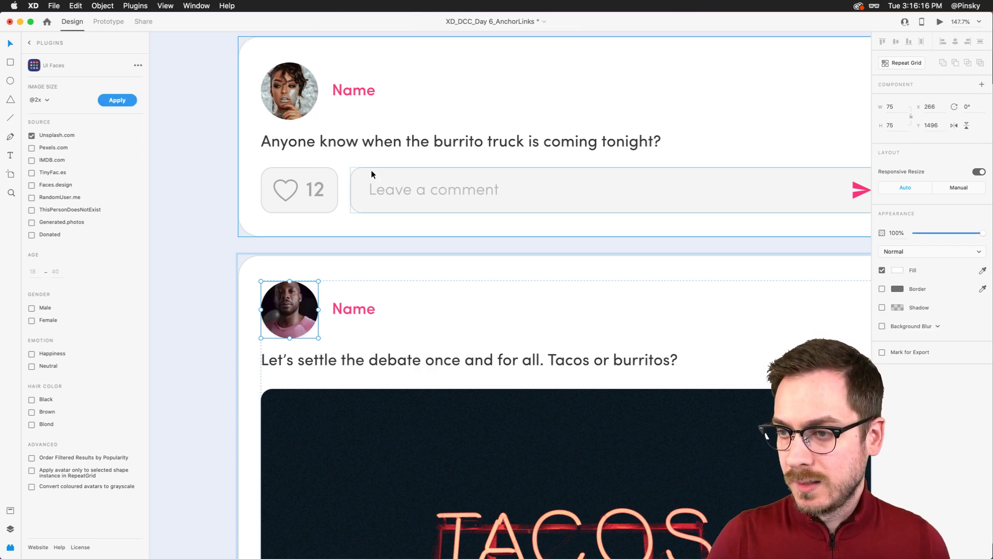
{"action": "scroll", "coordinate": [403, 230], "scroll_direction": "down", "scroll_amount": 5}
{"action": "left_click", "coordinate": [638, 244]}
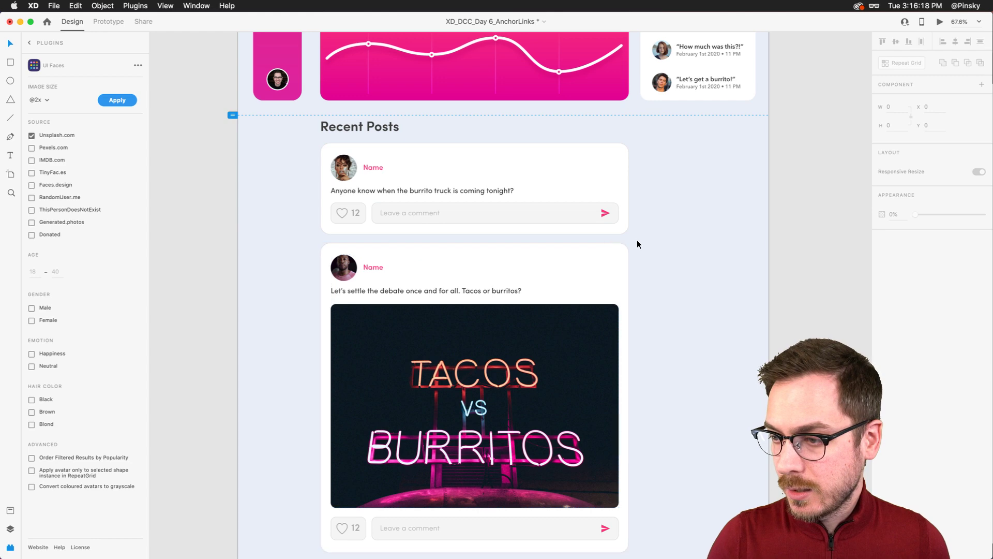
{"action": "left_click", "coordinate": [29, 43]}
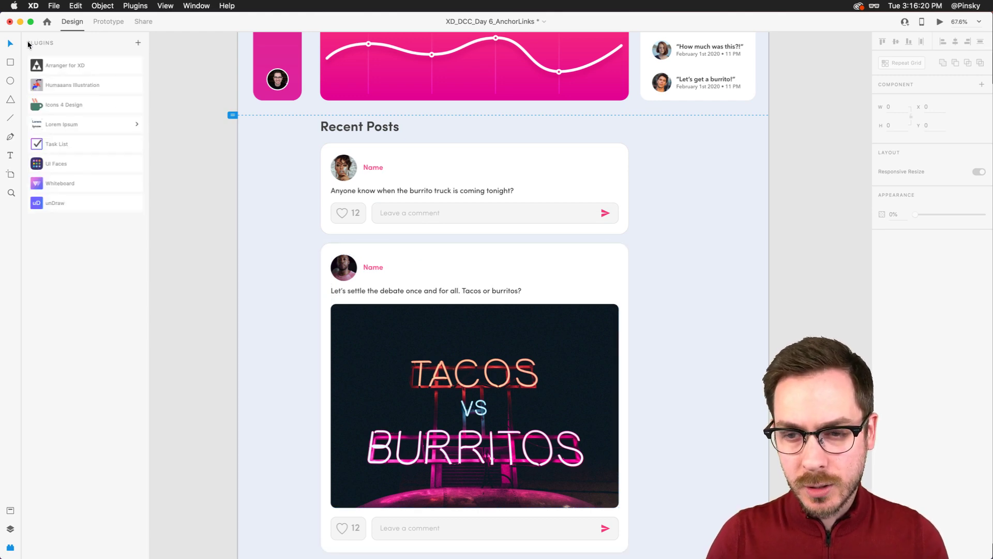
- Preview the dashboard prototype, scroll through the Recent Posts section and back up, and close the preview
{"action": "scroll", "coordinate": [383, 163], "scroll_direction": "up", "scroll_amount": 7}
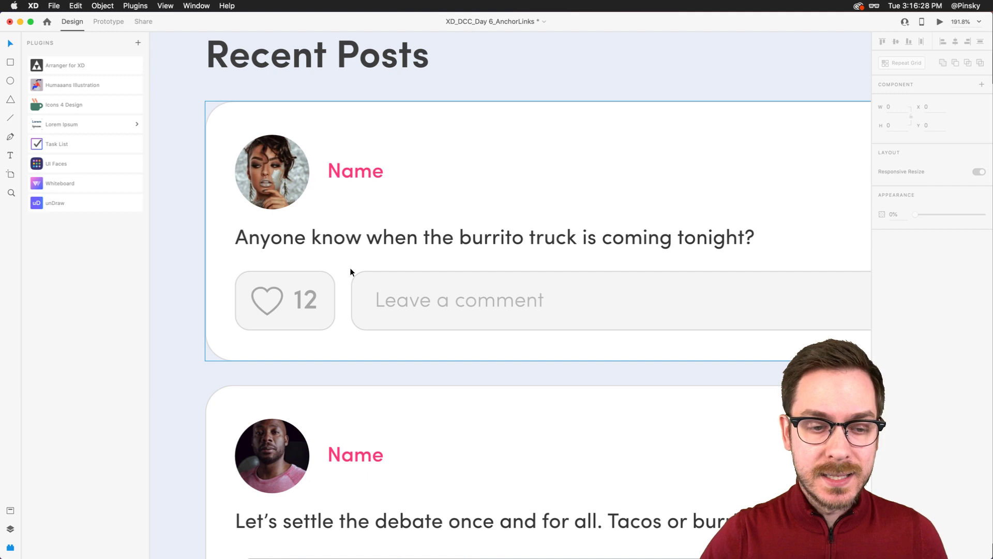
{"action": "scroll", "coordinate": [350, 268], "scroll_direction": "down", "scroll_amount": 7}
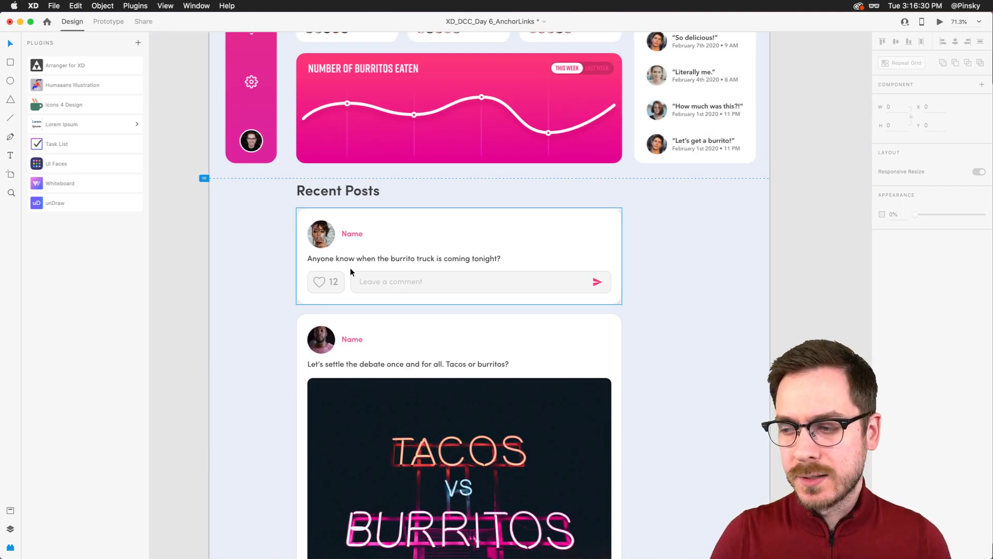
{"action": "scroll", "coordinate": [351, 269], "scroll_direction": "up", "scroll_amount": 4}
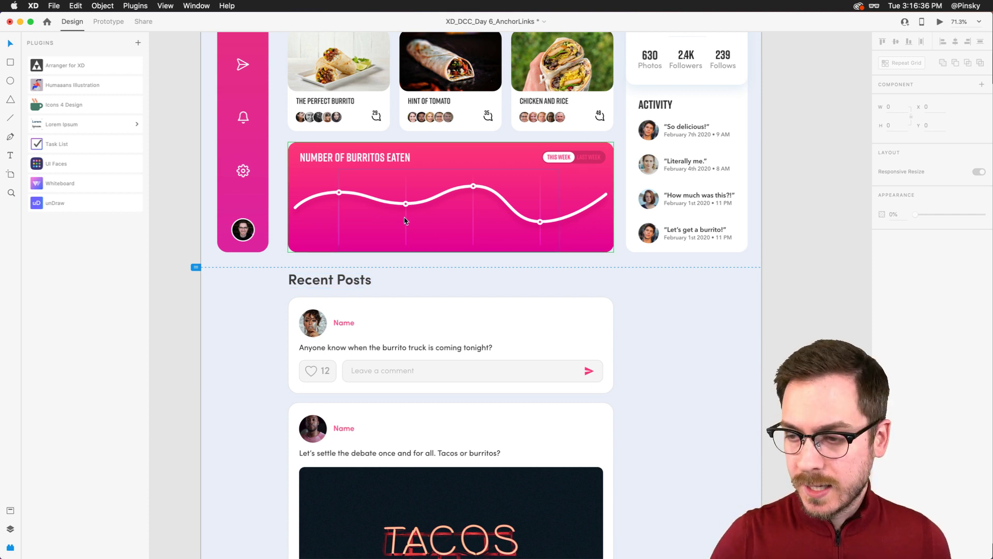
{"action": "left_click", "coordinate": [940, 22]}
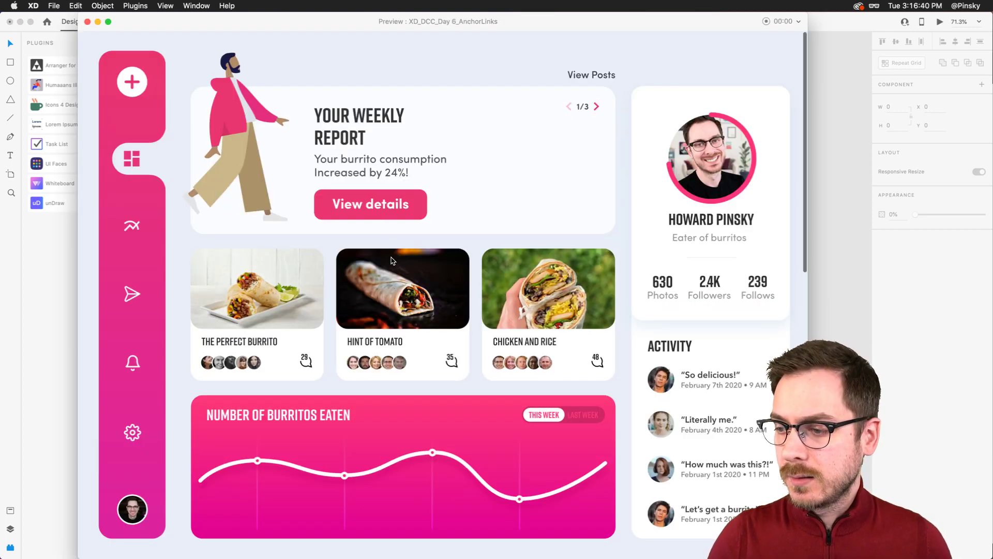
{"action": "scroll", "coordinate": [393, 262], "scroll_direction": "down", "scroll_amount": 3}
{"action": "scroll", "coordinate": [392, 260], "scroll_direction": "down", "scroll_amount": 8}
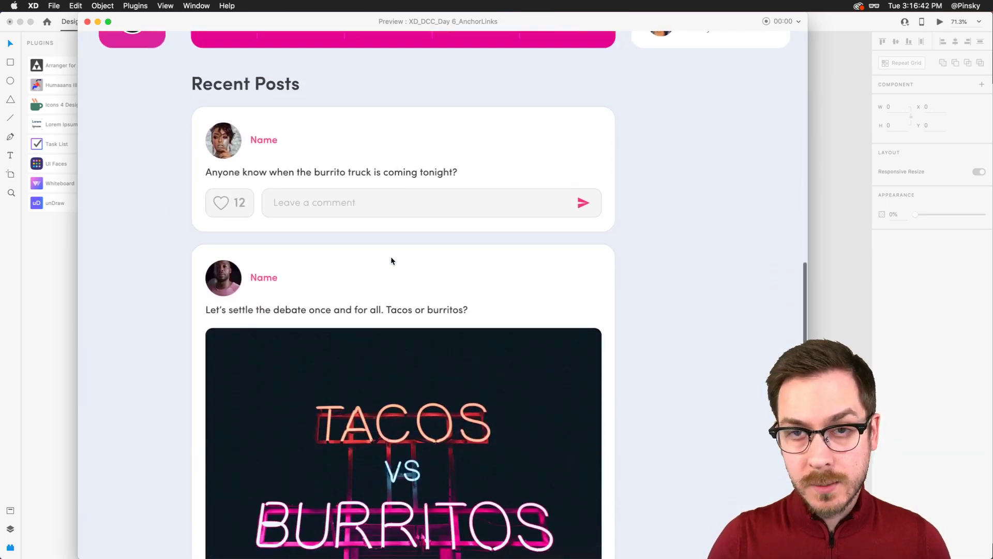
{"action": "scroll", "coordinate": [392, 260], "scroll_direction": "up", "scroll_amount": 4}
{"action": "scroll", "coordinate": [391, 261], "scroll_direction": "up", "scroll_amount": 6}
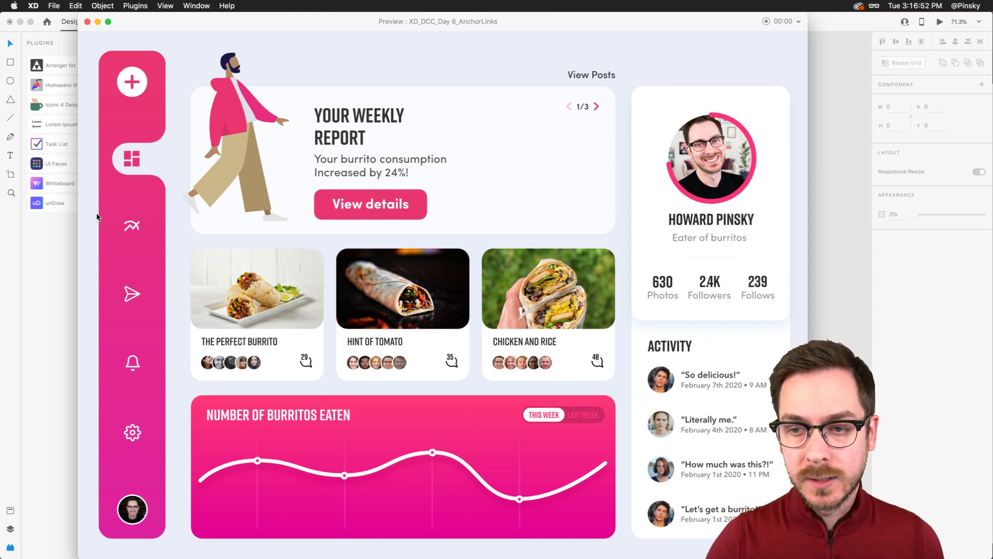
{"action": "key", "text": "cmd+w"}
- Show the layer list and collapse the Photo Post and Text Post groups
{"action": "scroll", "coordinate": [239, 110], "scroll_direction": "up", "scroll_amount": 5}
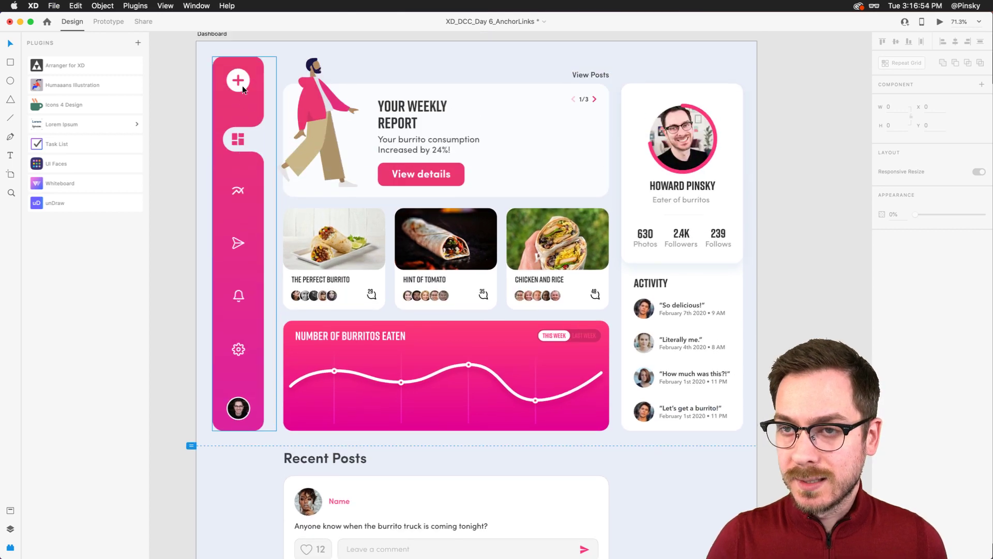
{"action": "key", "text": "Escape"}
{"action": "key", "text": "cmd+y"}
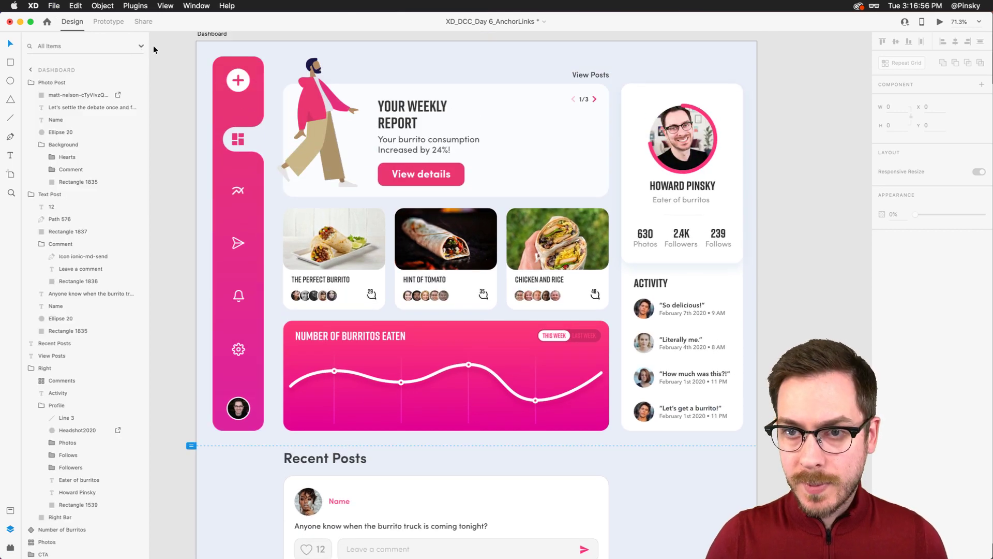
{"action": "left_click", "coordinate": [31, 83]}
{"action": "left_click", "coordinate": [30, 95]}
- Fix the position when scrolling for both the Navigation Bar group and the Right group with the profile and activity
{"action": "left_click", "coordinate": [228, 95]}
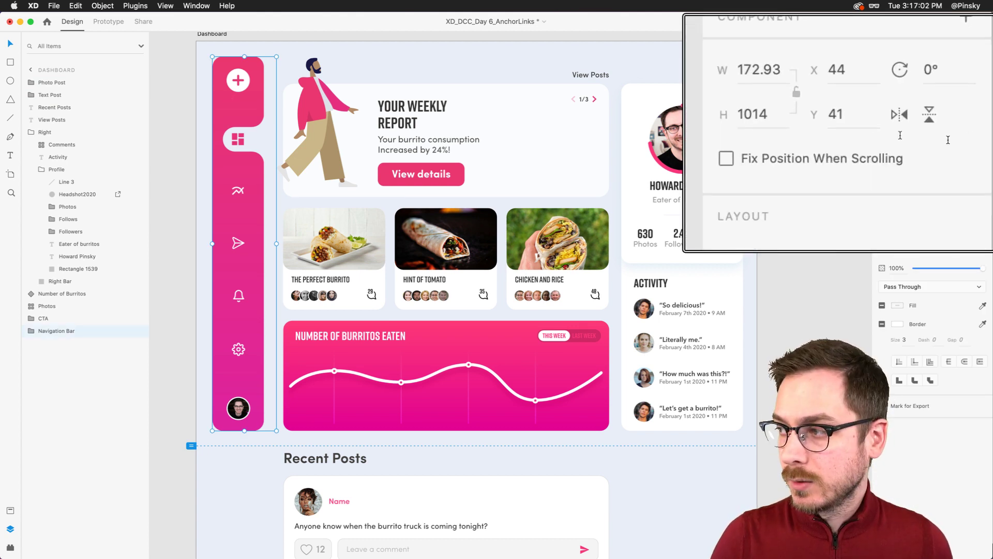
{"action": "left_click", "coordinate": [726, 158]}
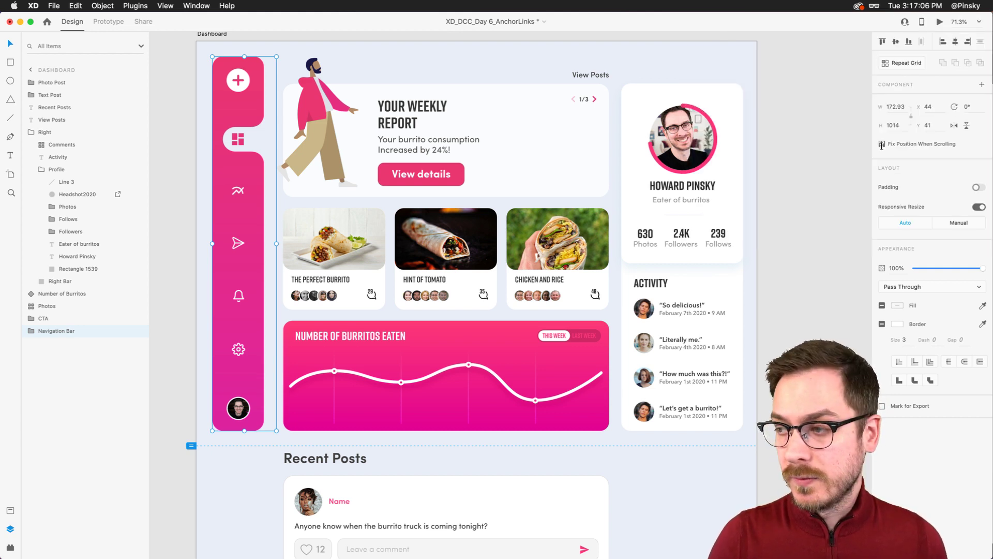
{"action": "mouse_move", "coordinate": [693, 154]}
{"action": "left_mouse_down"}
{"action": "mouse_move", "coordinate": [683, 175]}
{"action": "mouse_move", "coordinate": [695, 153]}
{"action": "left_mouse_up"}
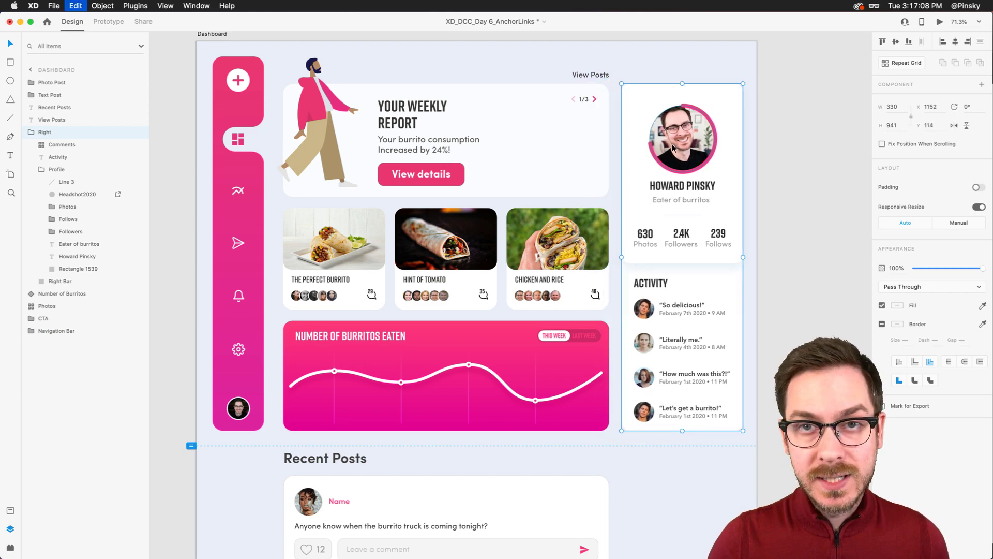
{"action": "left_click", "coordinate": [882, 144]}
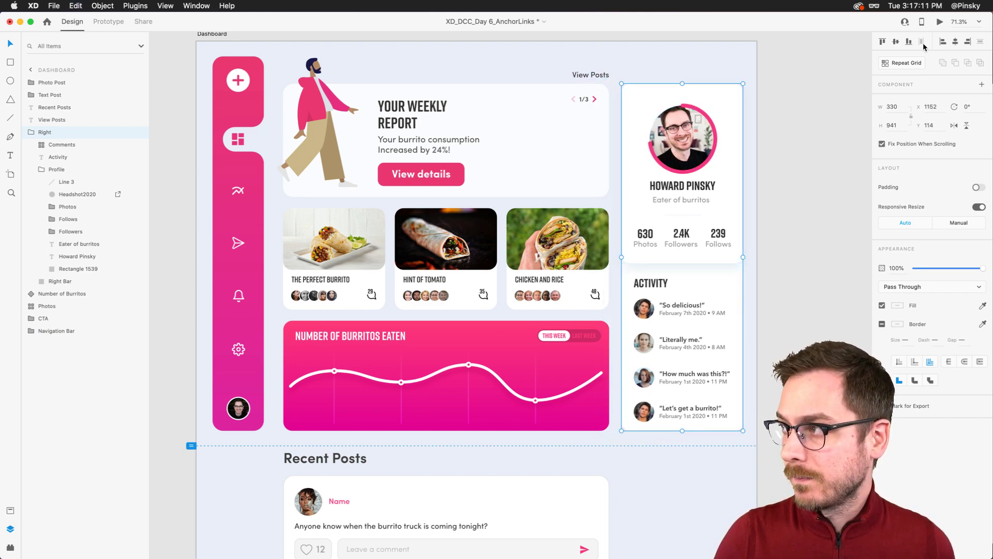
- Preview the dashboard again to check how the fixed sidebars behave while scrolling, and close the preview
{"action": "left_click", "coordinate": [941, 21]}
{"action": "scroll", "coordinate": [443, 259], "scroll_direction": "down", "scroll_amount": 5}
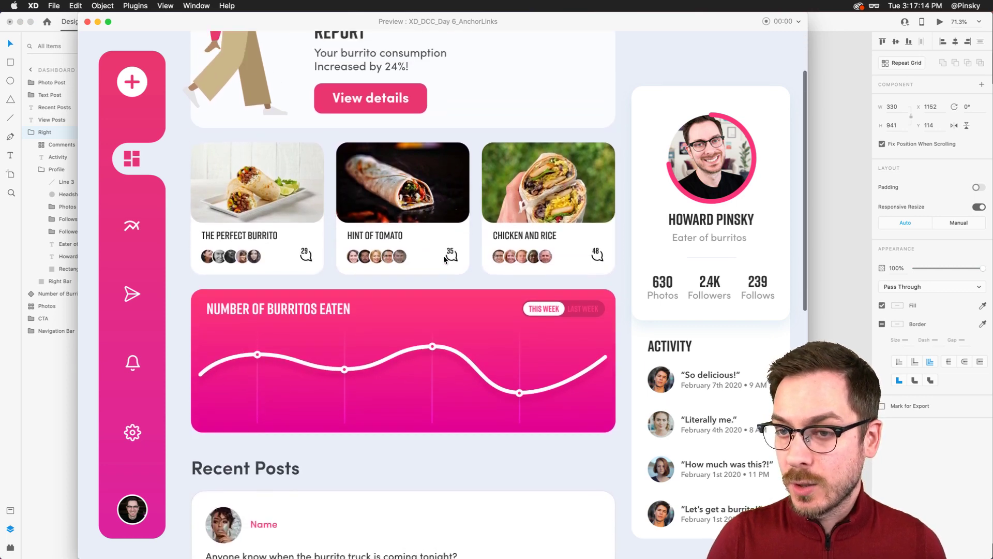
{"action": "scroll", "coordinate": [443, 259], "scroll_direction": "down", "scroll_amount": 12}
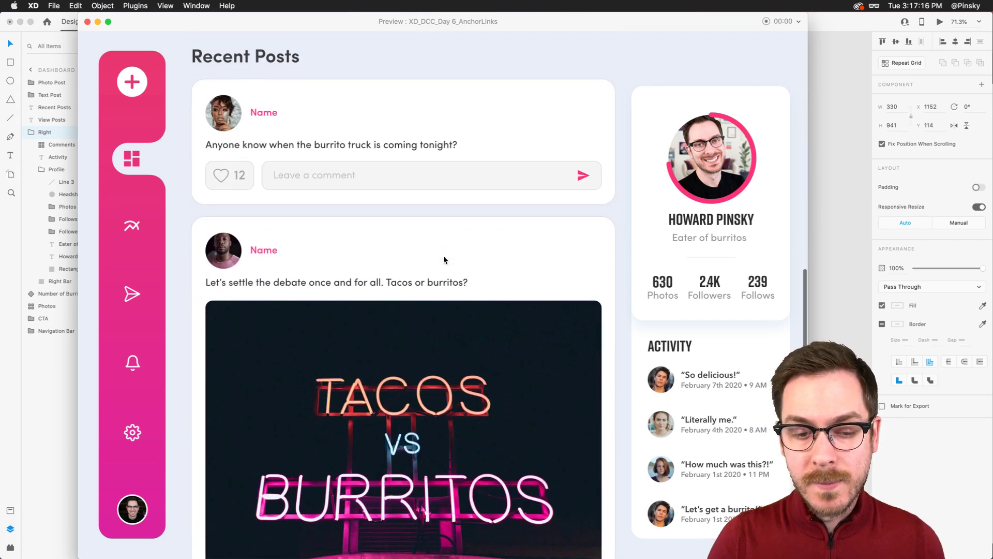
{"action": "scroll", "coordinate": [443, 259], "scroll_direction": "down", "scroll_amount": 4}
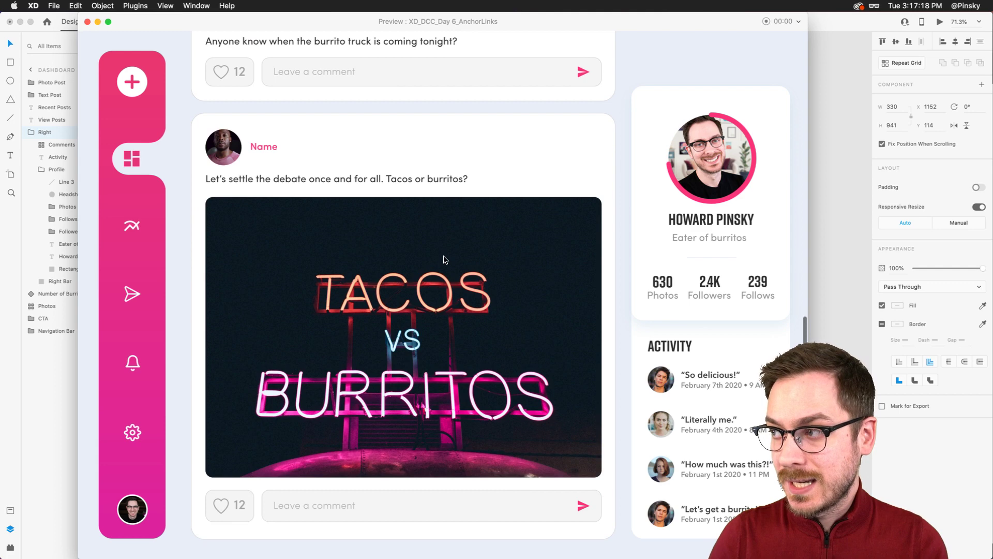
{"action": "scroll", "coordinate": [443, 259], "scroll_direction": "up", "scroll_amount": 20}
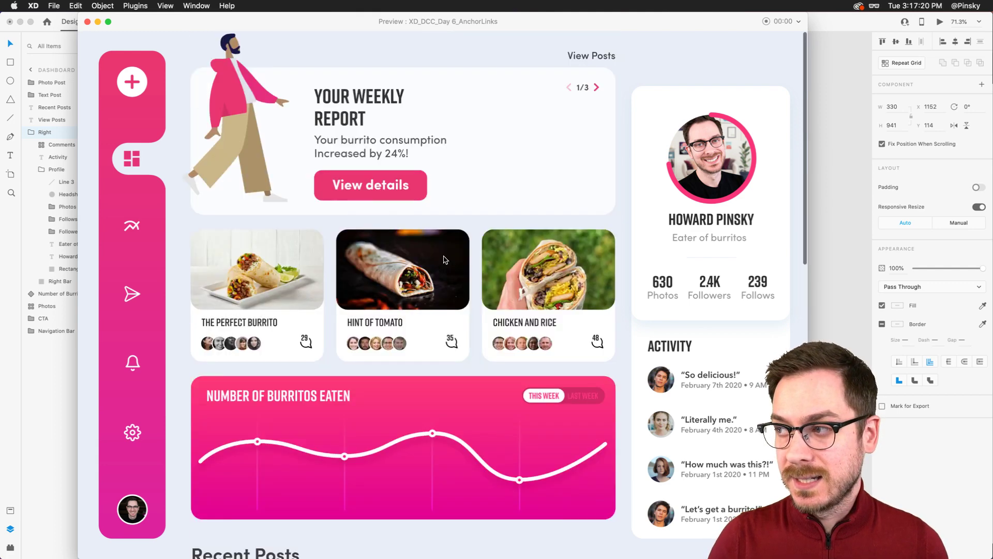
{"action": "left_click", "coordinate": [87, 21]}
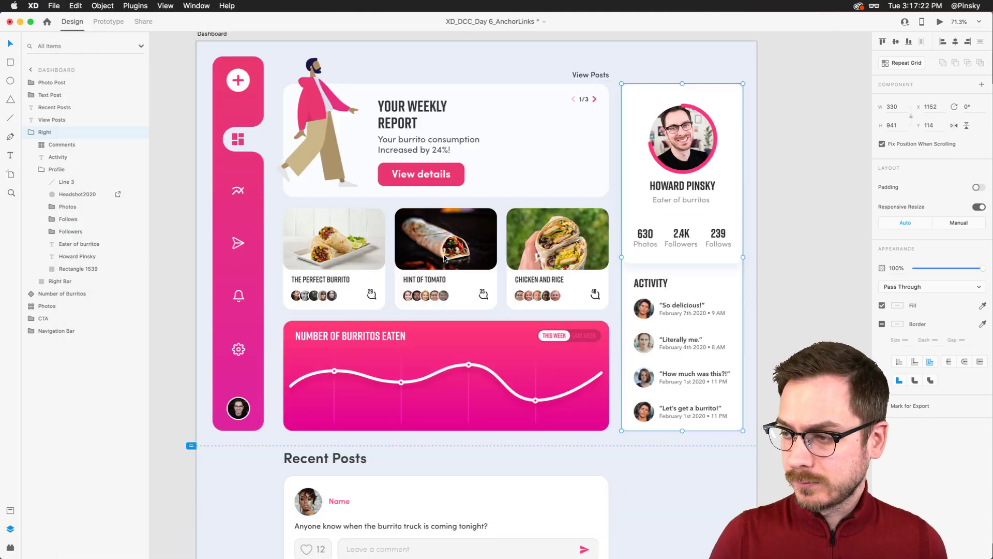
- Prototype a tap interaction linking the View Posts text to the Recent Posts heading with a Scroll To action
{"action": "left_click", "coordinate": [111, 21]}
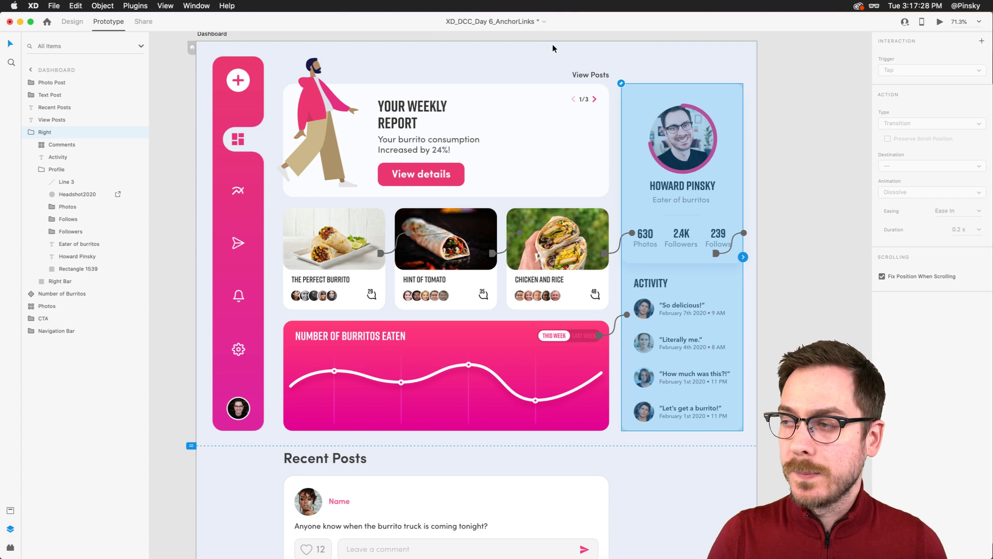
{"action": "scroll", "coordinate": [574, 54], "scroll_direction": "up", "scroll_amount": 2}
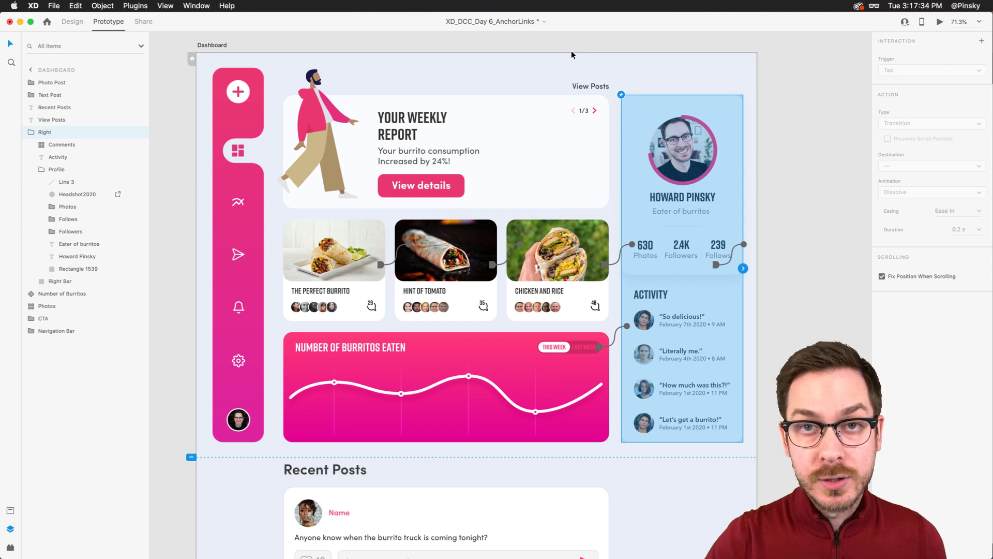
{"action": "left_click", "coordinate": [590, 86]}
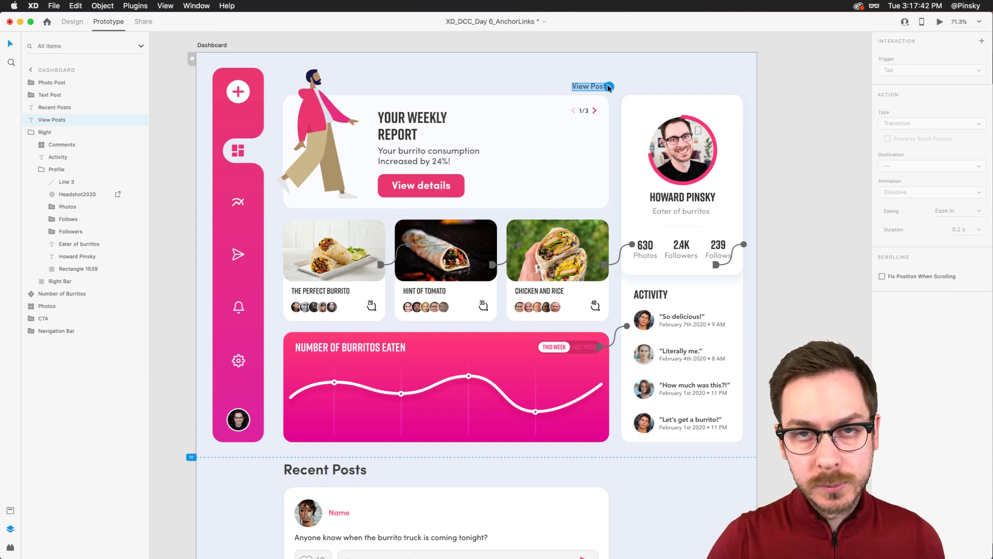
{"action": "mouse_move", "coordinate": [609, 86]}
{"action": "left_mouse_down"}
{"action": "mouse_move", "coordinate": [668, 99]}
{"action": "mouse_move", "coordinate": [823, 91]}
{"action": "mouse_move", "coordinate": [676, 122]}
{"action": "mouse_move", "coordinate": [600, 89]}
{"action": "mouse_move", "coordinate": [612, 88]}
{"action": "left_mouse_up"}
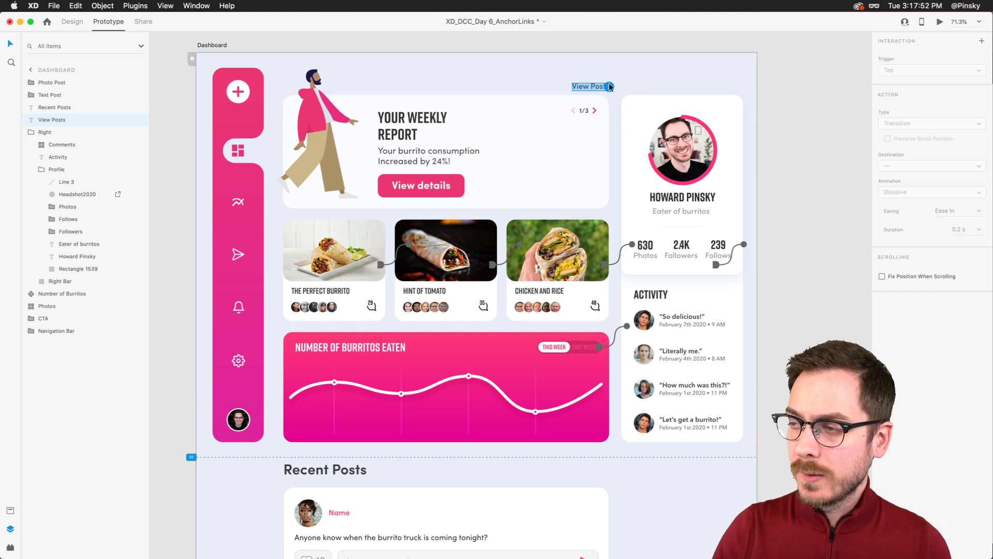
{"action": "mouse_move", "coordinate": [611, 86]}
{"action": "left_mouse_down"}
{"action": "mouse_move", "coordinate": [639, 132]}
{"action": "mouse_move", "coordinate": [758, 92]}
{"action": "mouse_move", "coordinate": [611, 87]}
{"action": "left_mouse_up"}
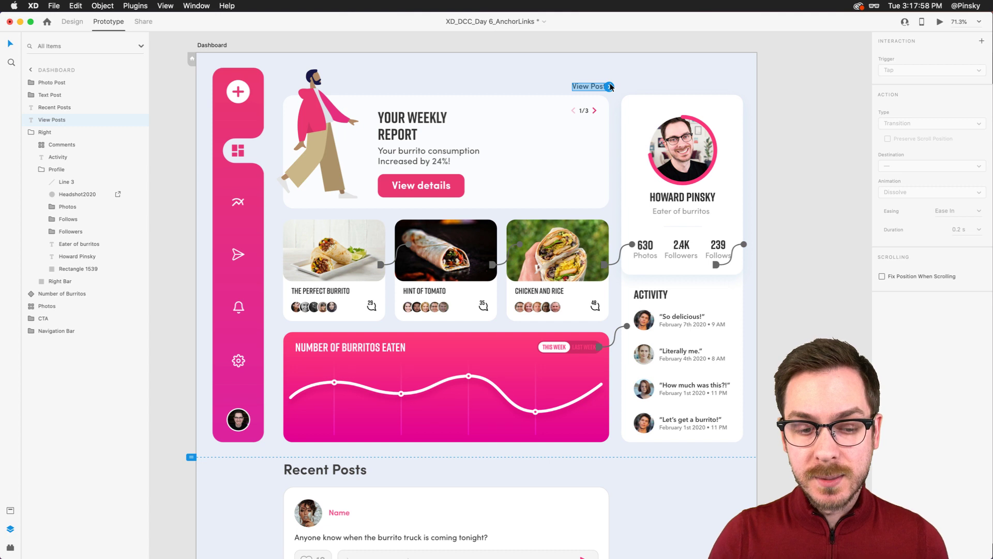
{"action": "left_click", "coordinate": [610, 88]}
{"action": "mouse_move", "coordinate": [610, 87]}
{"action": "left_mouse_down"}
{"action": "mouse_move", "coordinate": [683, 156]}
{"action": "mouse_move", "coordinate": [591, 86]}
{"action": "left_mouse_up"}
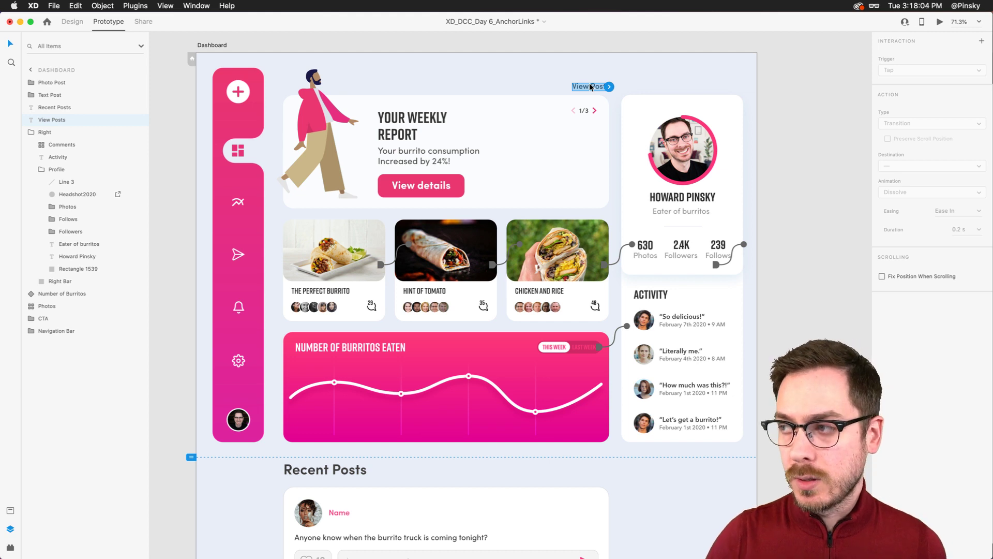
{"action": "left_click_drag", "start_coordinate": [610, 86], "coordinate": [315, 377]}
{"action": "scroll", "coordinate": [429, 445], "scroll_direction": "down", "scroll_amount": 3}
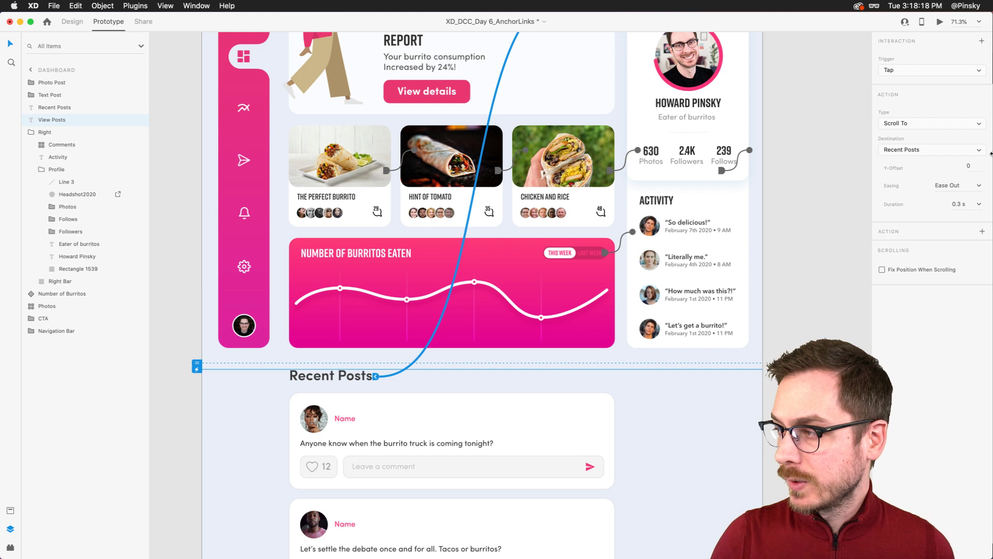
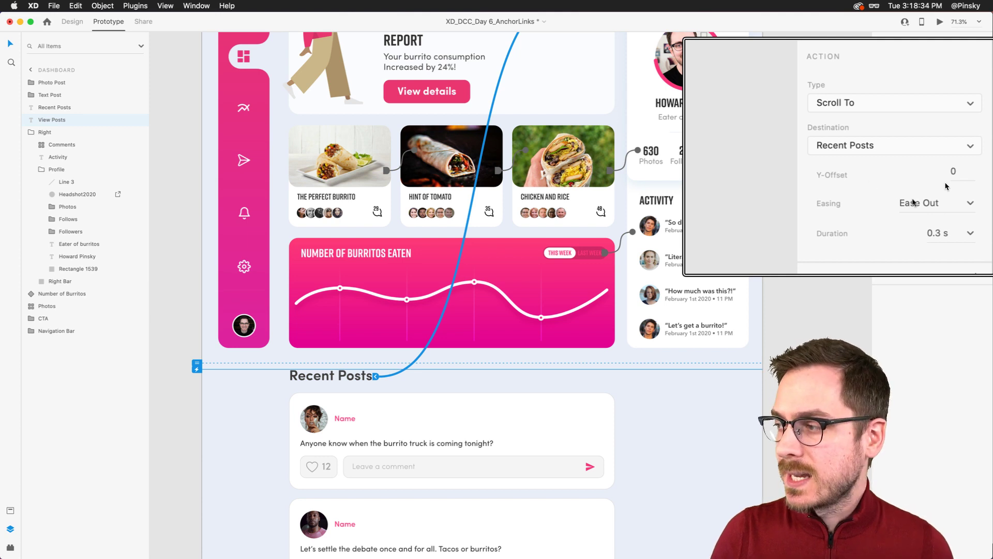
- Set the View Posts scroll action to Ease In-Out easing with a duration of 0.8 s
{"action": "left_click", "coordinate": [971, 209]}
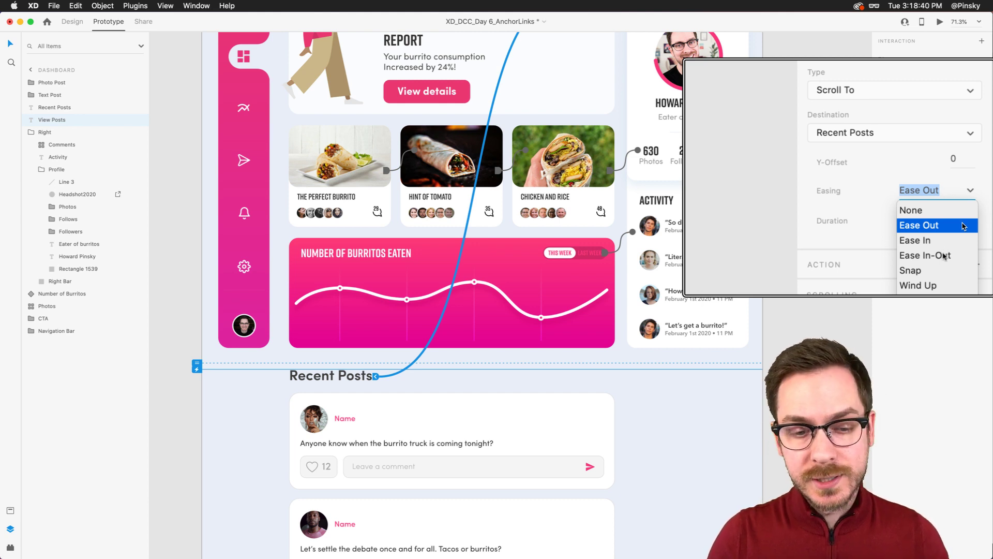
{"action": "left_click", "coordinate": [925, 255]}
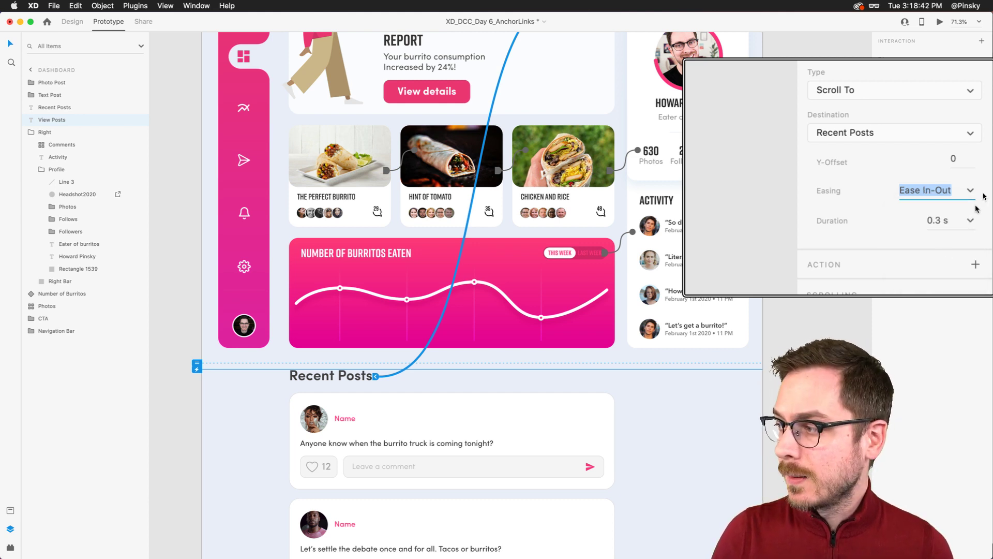
{"action": "left_click", "coordinate": [971, 221]}
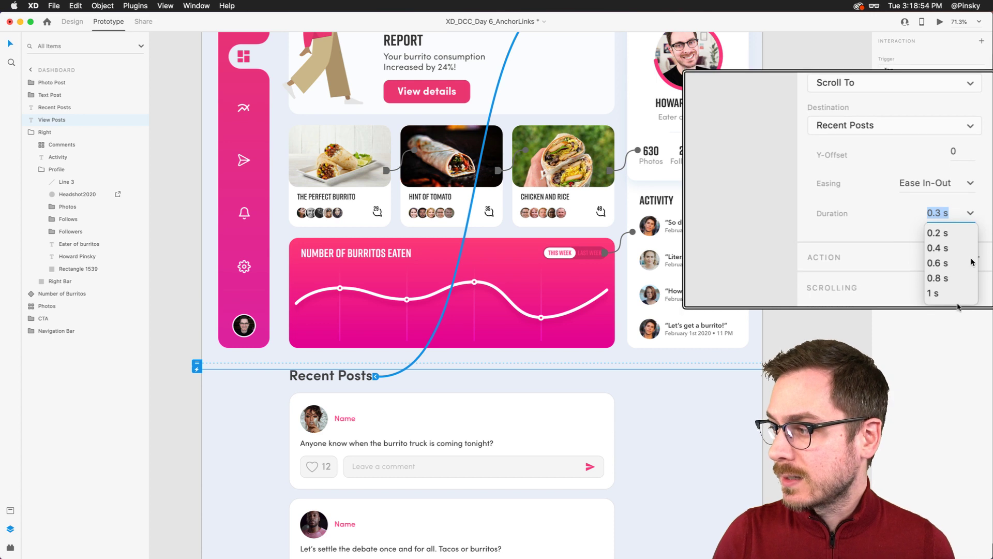
{"action": "left_click", "coordinate": [942, 279]}
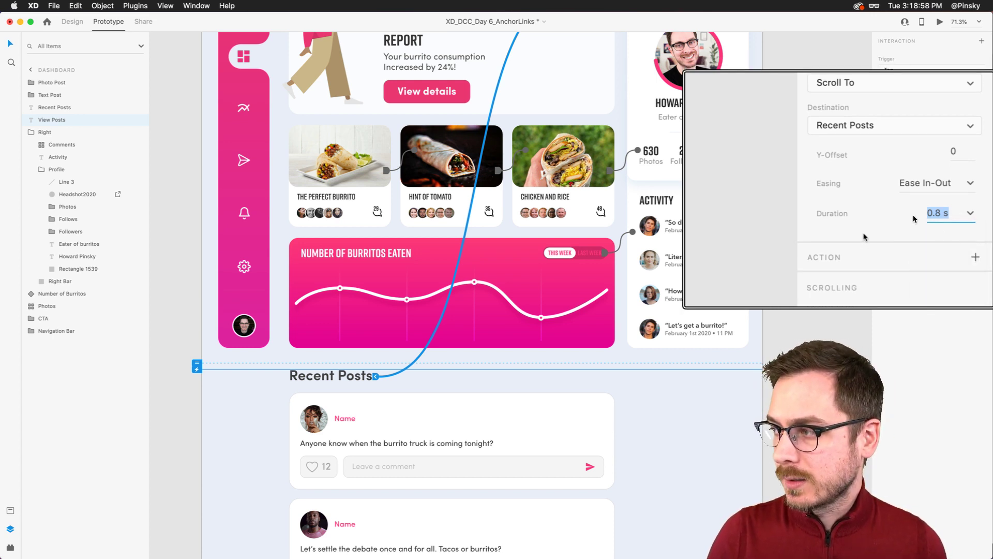
- Preview the dashboard, test the View Posts link to the Recent Posts heading, and close the preview
{"action": "left_click", "coordinate": [940, 22]}
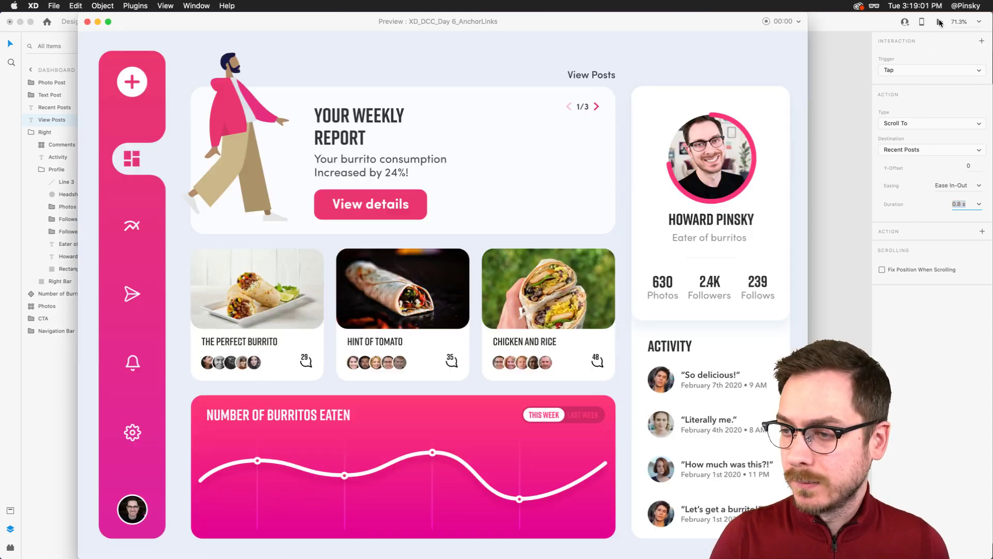
{"action": "left_click", "coordinate": [595, 78]}
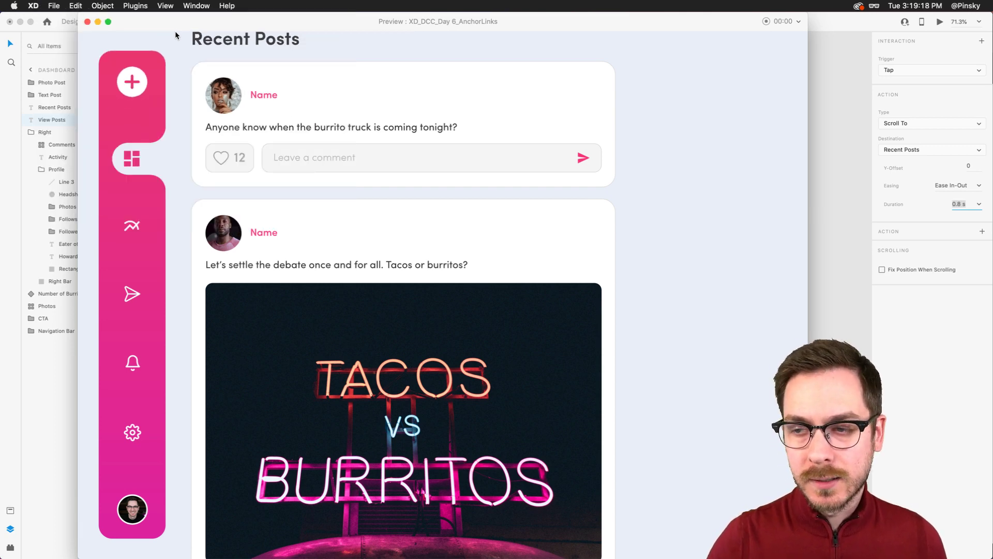
{"action": "key", "text": "super+w"}
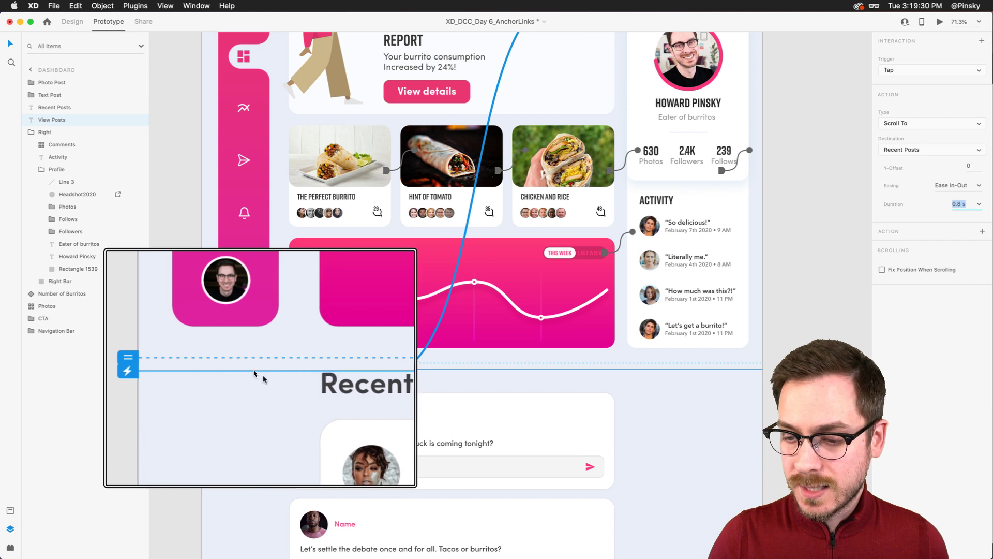
- Raise the View Posts link's scroll stop to a Y-Offset of -21 and test the link in the preview
{"action": "left_click_drag", "start_coordinate": [197, 368], "coordinate": [197, 365]}
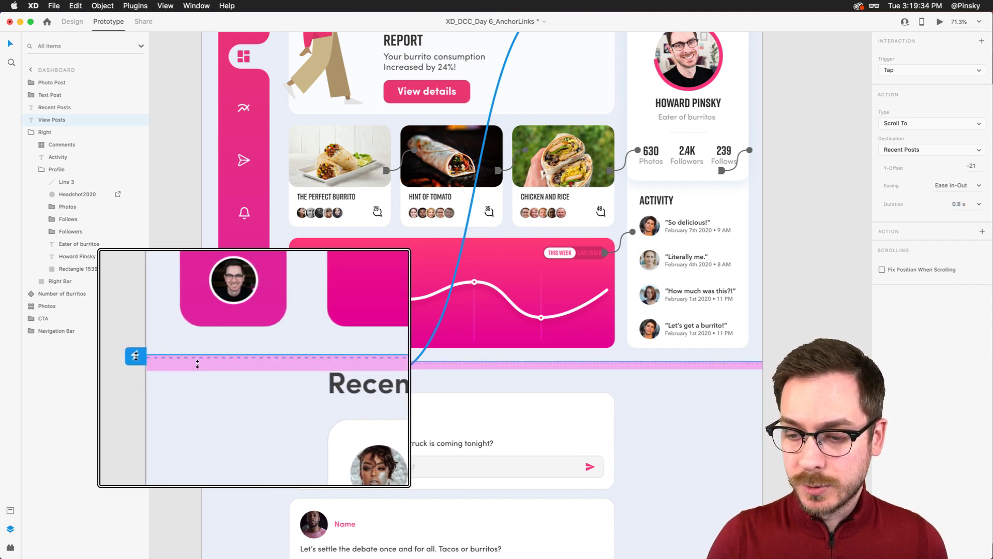
{"action": "left_click", "coordinate": [940, 23]}
{"action": "left_click", "coordinate": [591, 76]}
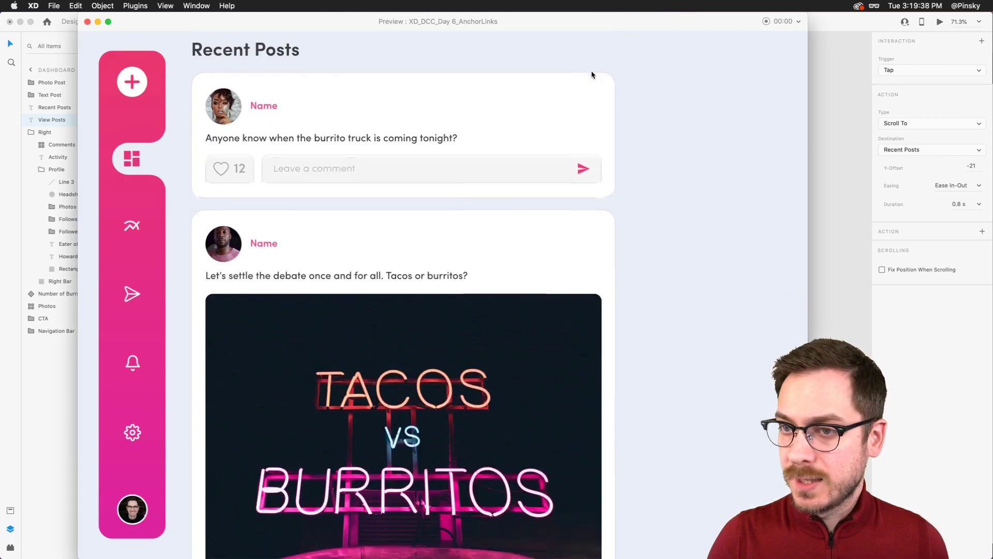
{"action": "left_click", "coordinate": [88, 22]}
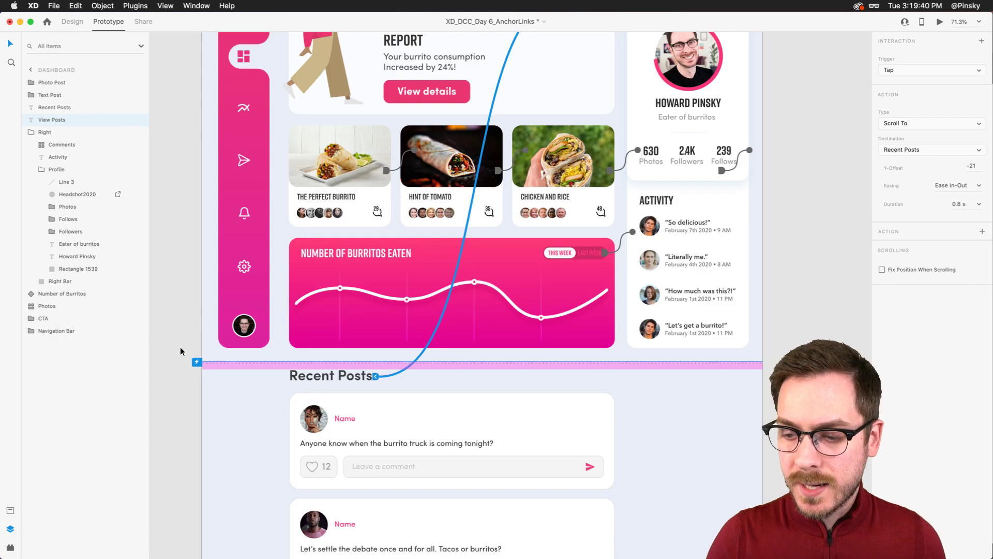
- Move the scroll stop above Recent Posts further up to a Y-Offset of -33 and preview the link again
{"action": "left_click_drag", "start_coordinate": [197, 362], "coordinate": [196, 357]}
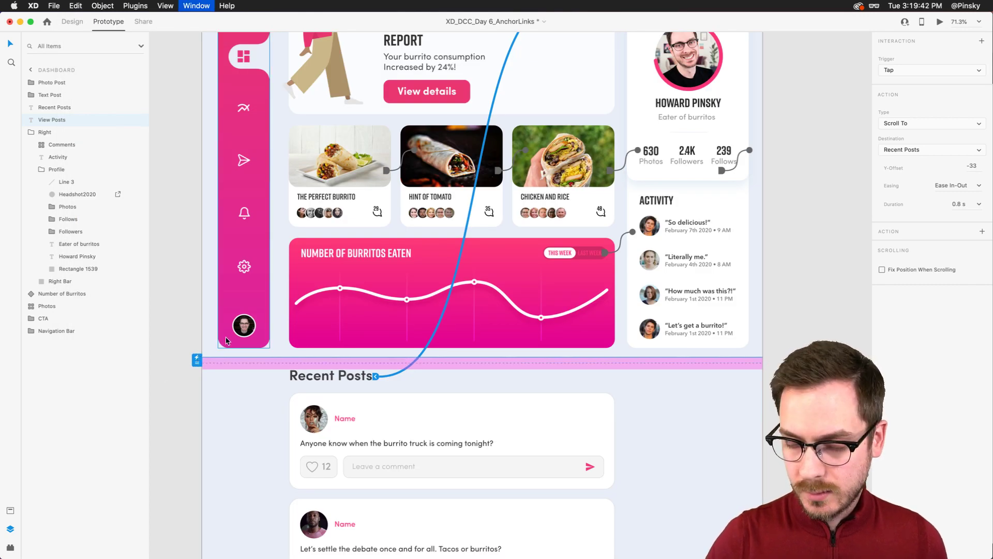
{"action": "key", "text": "super+Return"}
{"action": "left_click", "coordinate": [592, 78]}
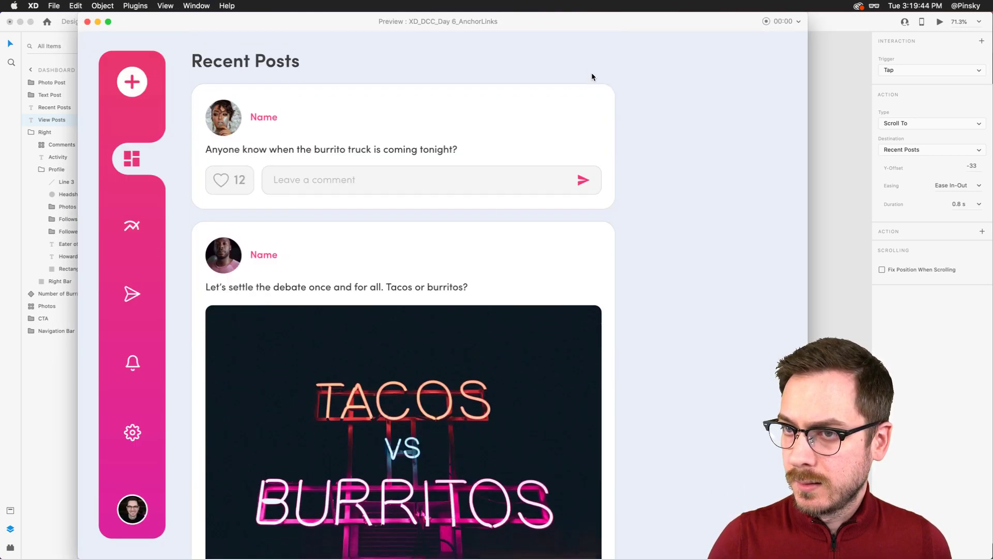
{"action": "key", "text": "super+w"}
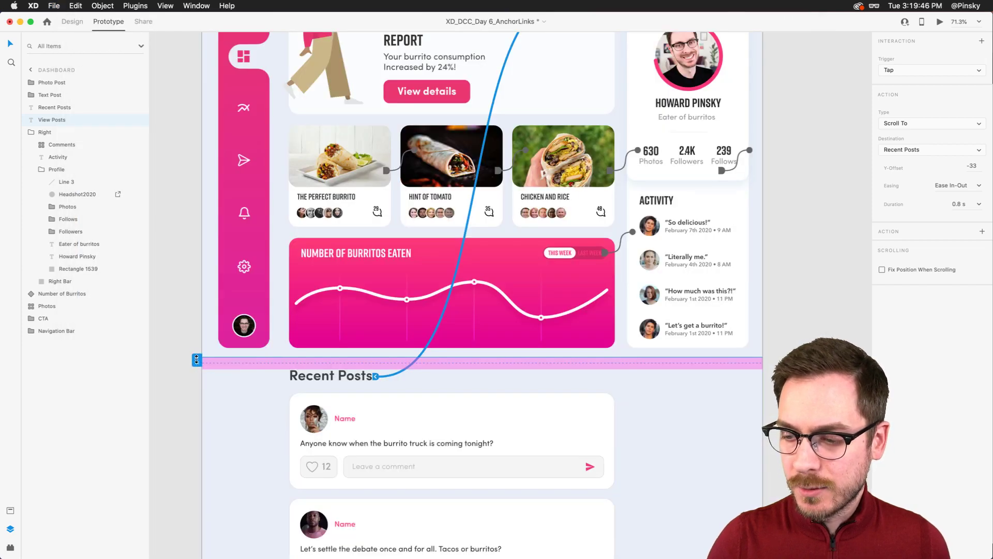
- Fine-tune the View Posts scroll stop to a Y-Offset of -38 and check the jump in the preview
{"action": "left_click_drag", "start_coordinate": [197, 360], "coordinate": [196, 358]}
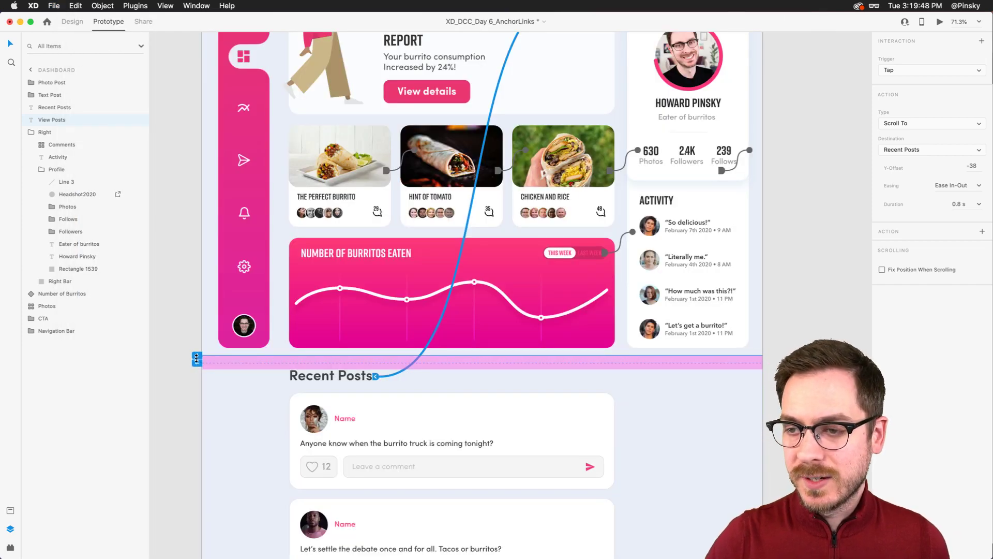
{"action": "key", "text": "super+Return"}
{"action": "left_click", "coordinate": [588, 77]}
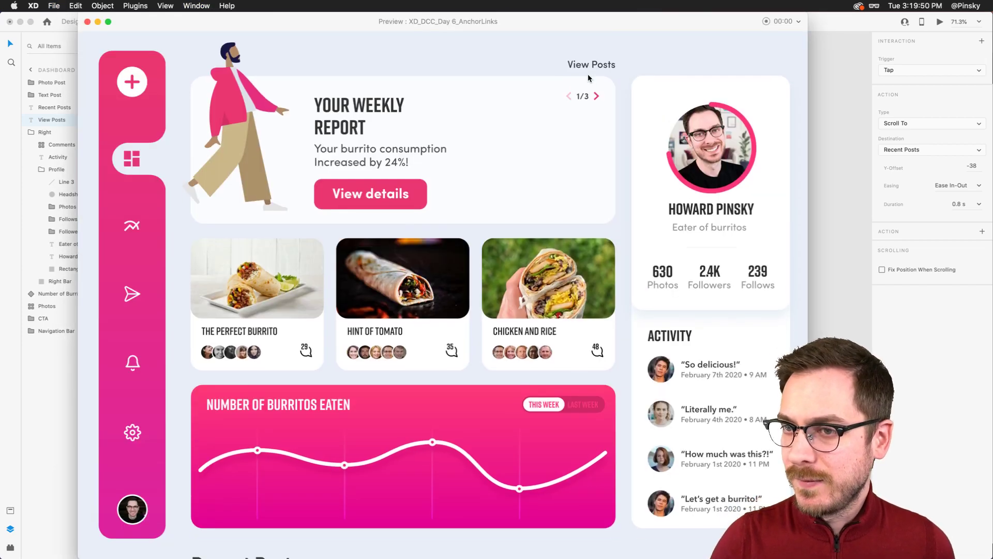
{"action": "key", "text": "super+w"}
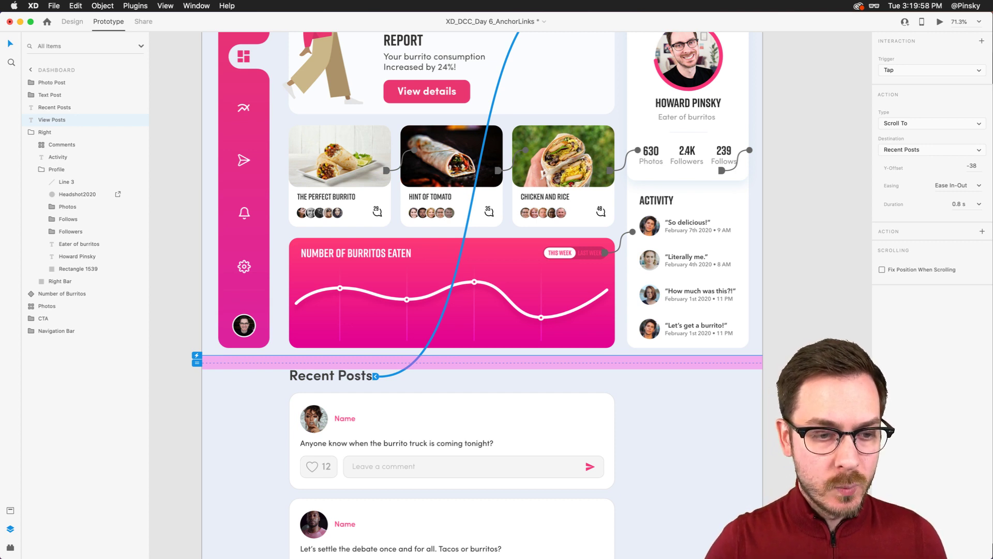
- Return to Design mode and place a copy of the Dashboard artboard beside the original
{"action": "left_click", "coordinate": [140, 25]}
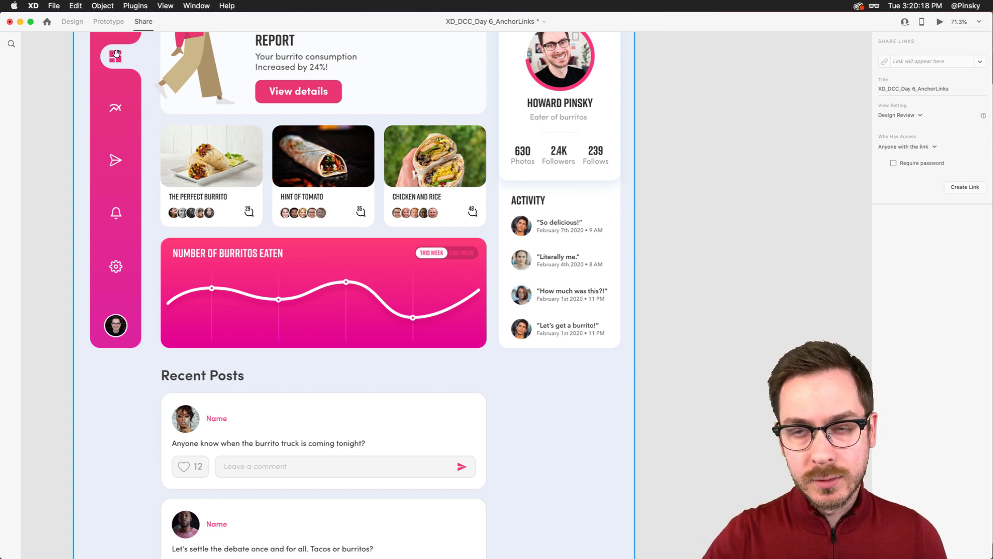
{"action": "left_click", "coordinate": [72, 22]}
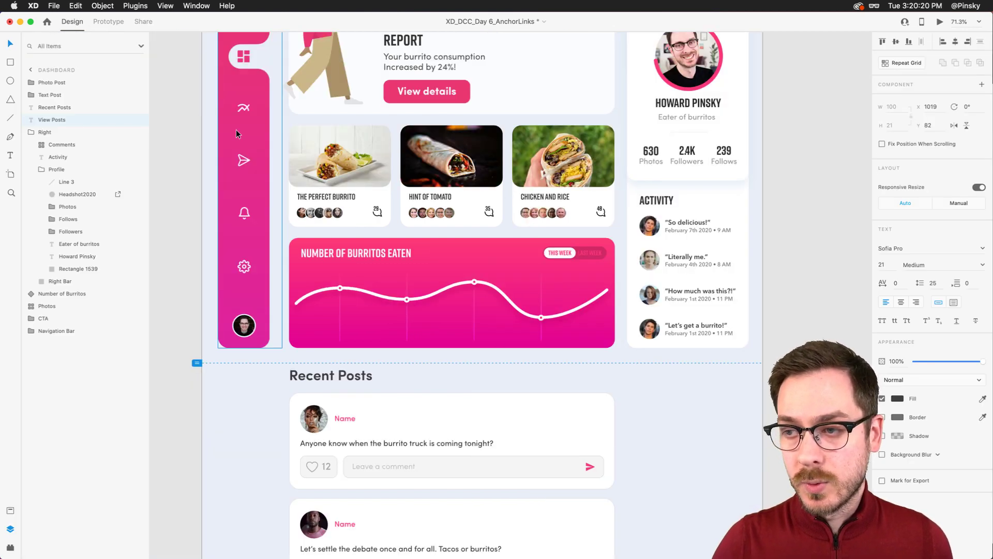
{"action": "key", "text": "cmd+0"}
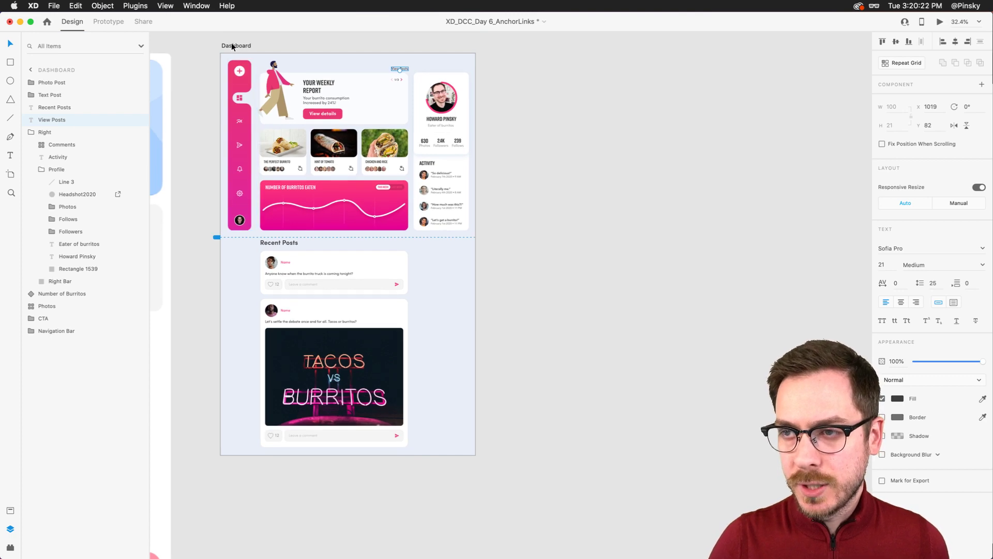
{"action": "left_click_drag", "start_coordinate": [232, 42], "coordinate": [516, 44]}
- Disconnect the Scroll To link between the View Posts text and the Recent Posts heading in Prototype mode
{"action": "left_click", "coordinate": [404, 69]}
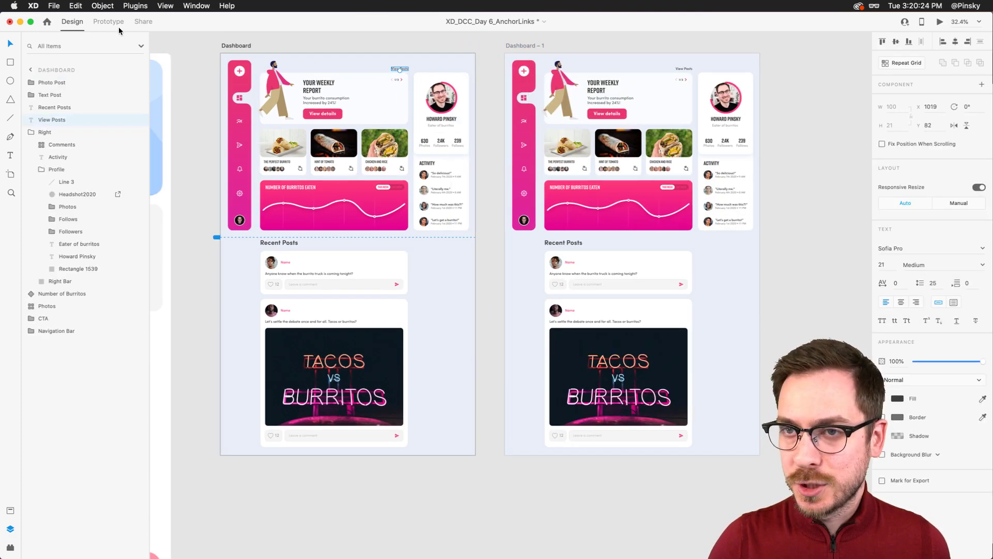
{"action": "left_click", "coordinate": [109, 21]}
{"action": "left_click_drag", "start_coordinate": [408, 68], "coordinate": [301, 243]}
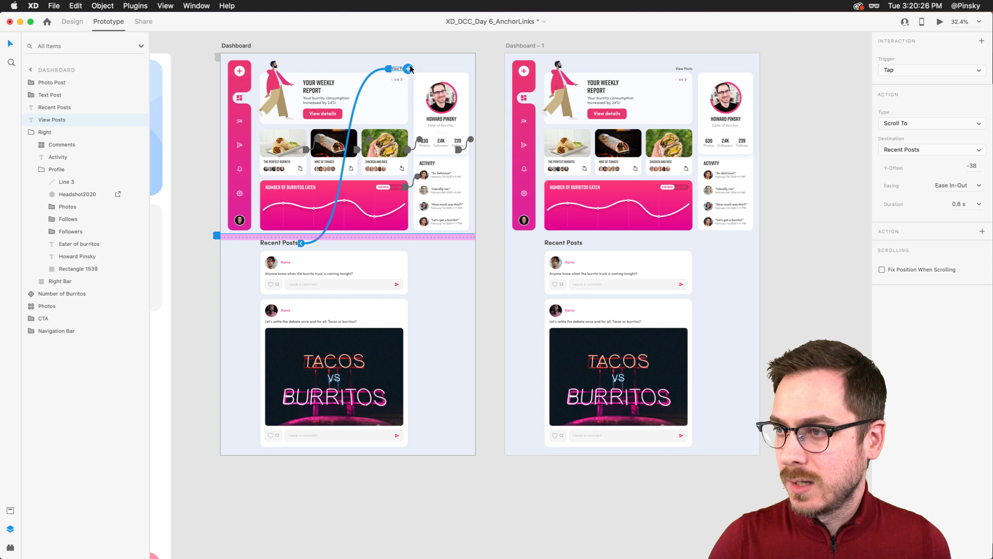
{"action": "mouse_move", "coordinate": [409, 69]}
{"action": "left_mouse_down"}
{"action": "mouse_move", "coordinate": [551, 108]}
{"action": "mouse_move", "coordinate": [543, 106]}
{"action": "mouse_move", "coordinate": [561, 266]}
{"action": "mouse_move", "coordinate": [588, 234]}
{"action": "mouse_move", "coordinate": [412, 69]}
{"action": "left_mouse_up"}
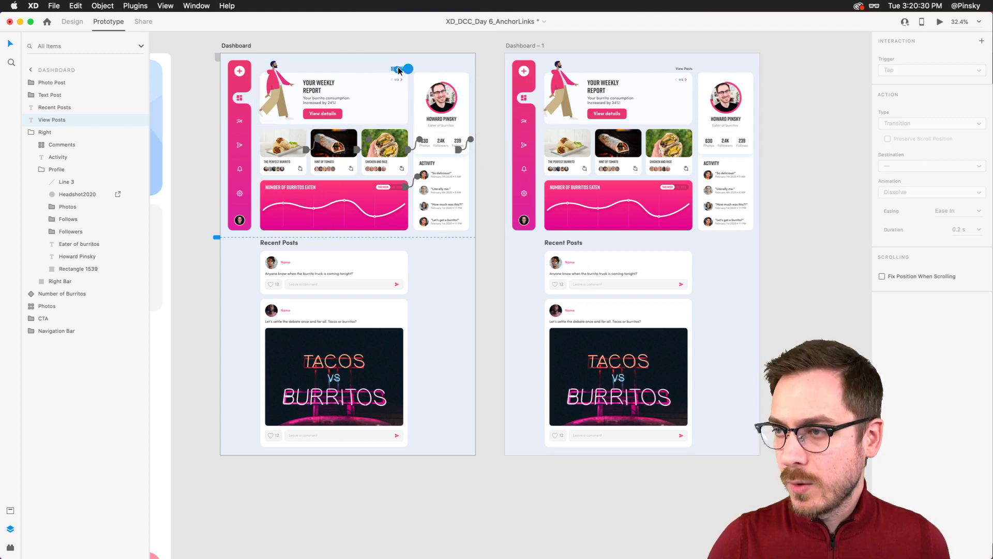
- Delete the duplicate Dashboard artboard, and undo both this deletion and the removal of the View Posts link
{"action": "left_click", "coordinate": [526, 46]}
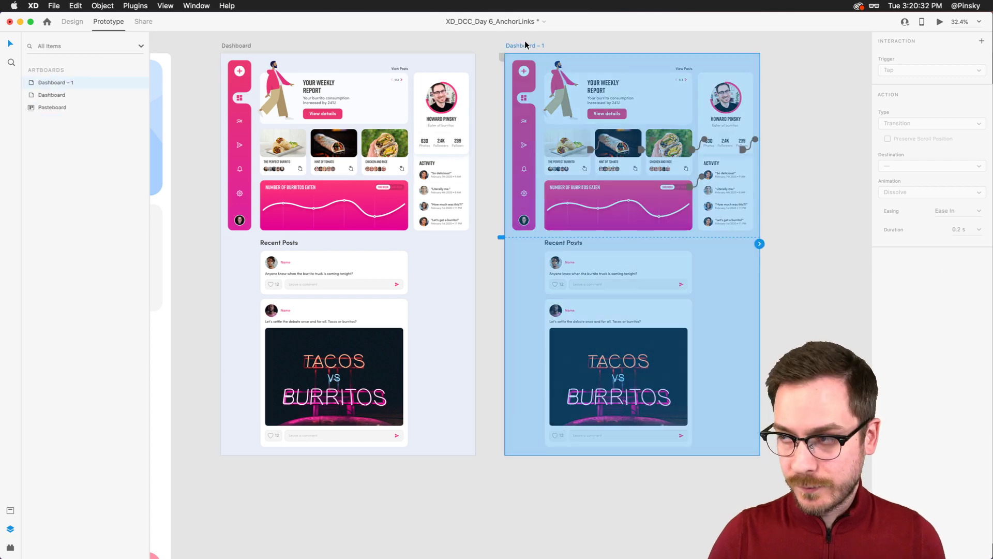
{"action": "key", "text": "Delete"}
{"action": "scroll", "coordinate": [255, 199], "scroll_direction": "up", "scroll_amount": 5}
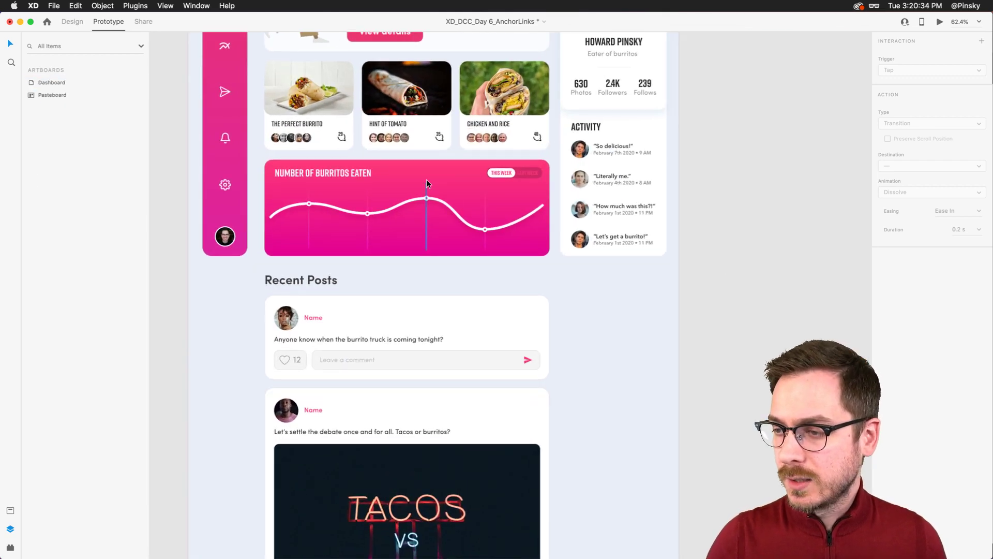
{"action": "key", "text": "super+z"}
- Prototype a tap interaction linking the dashboard icon inside the navigation bar to the Navigation Bar group with a Scroll To action
{"action": "left_click", "coordinate": [72, 22]}
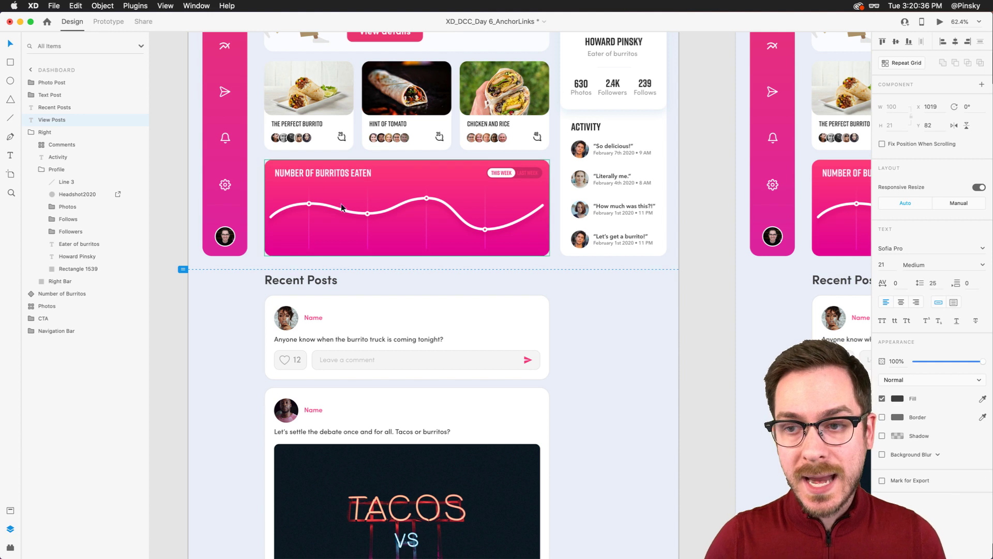
{"action": "scroll", "coordinate": [353, 222], "scroll_direction": "down", "scroll_amount": 2}
{"action": "scroll", "coordinate": [354, 226], "scroll_direction": "down", "scroll_amount": 5}
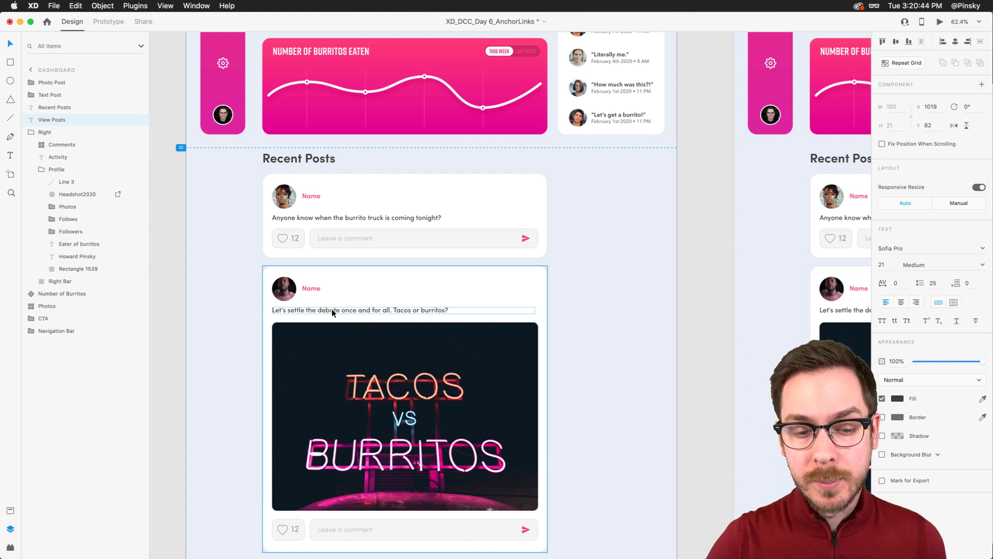
{"action": "scroll", "coordinate": [331, 308], "scroll_direction": "up", "scroll_amount": 2}
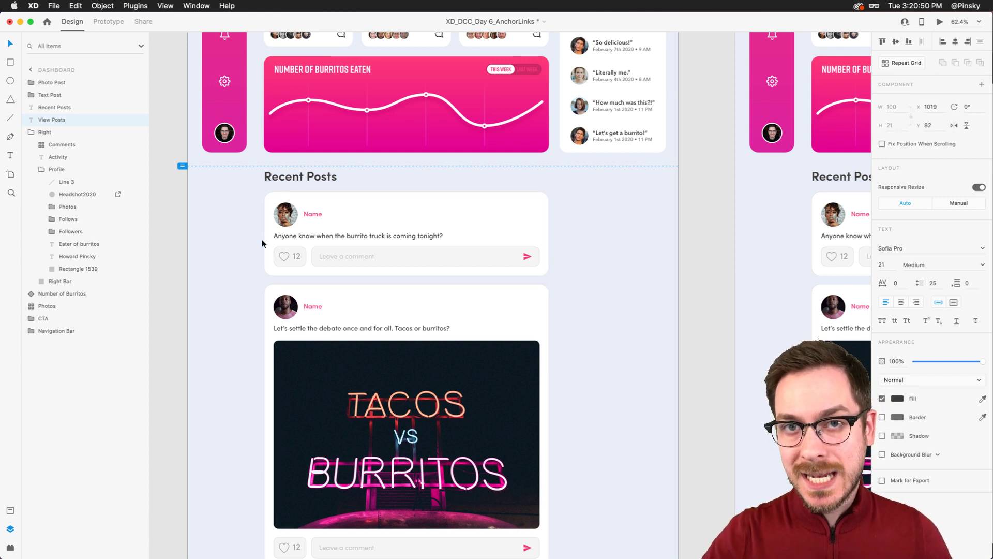
{"action": "scroll", "coordinate": [261, 239], "scroll_direction": "up", "scroll_amount": 10}
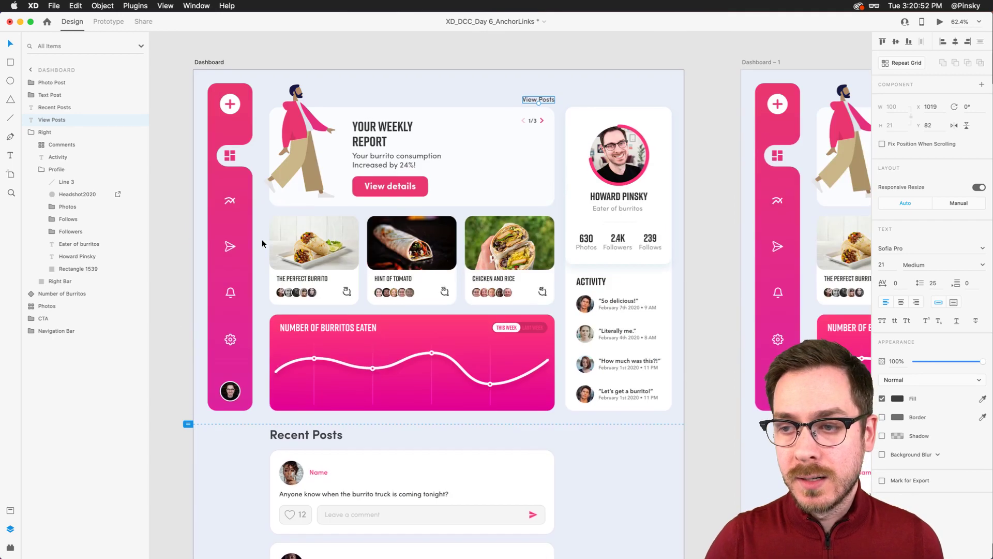
{"action": "left_click", "coordinate": [235, 176]}
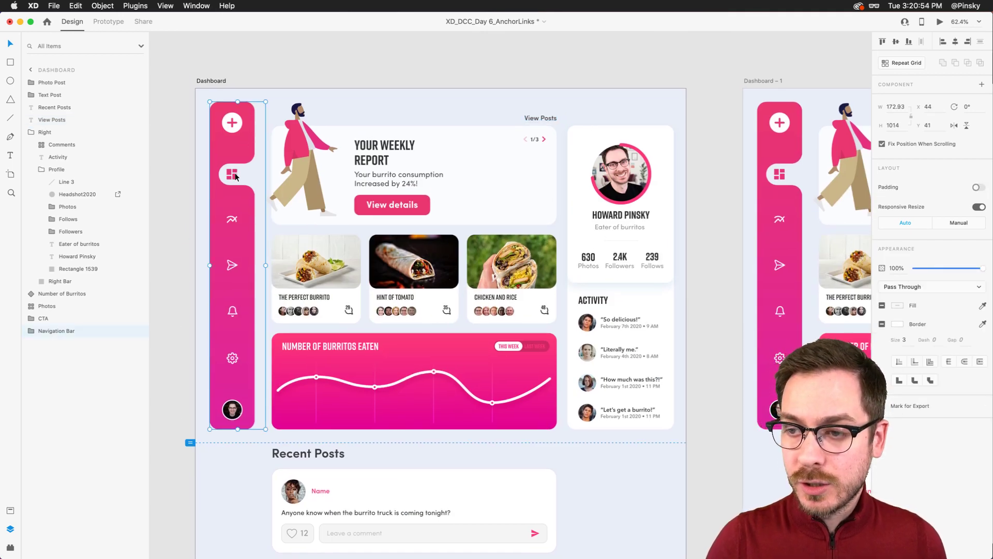
{"action": "scroll", "coordinate": [235, 177], "scroll_direction": "up", "scroll_amount": 5}
{"action": "double_click", "coordinate": [233, 173]}
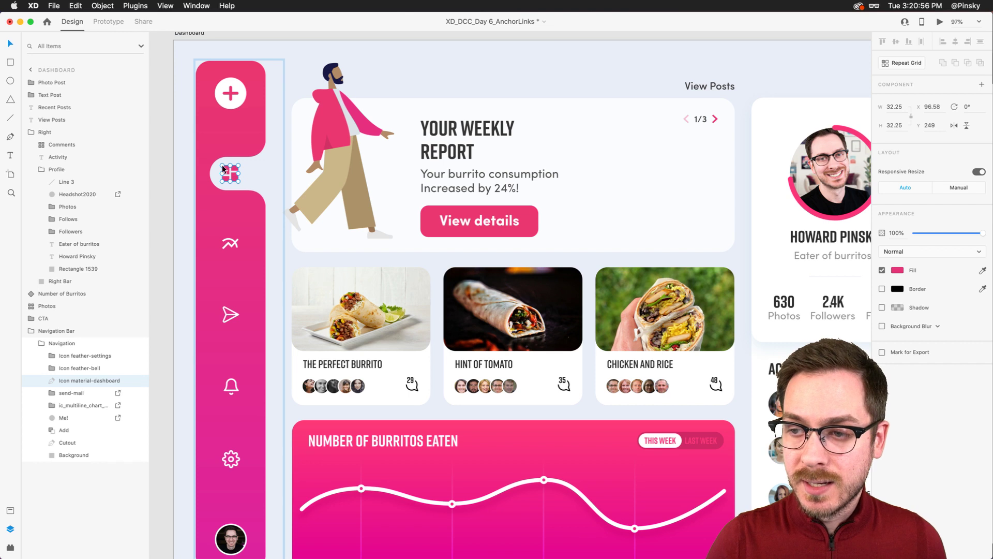
{"action": "left_click", "coordinate": [109, 22]}
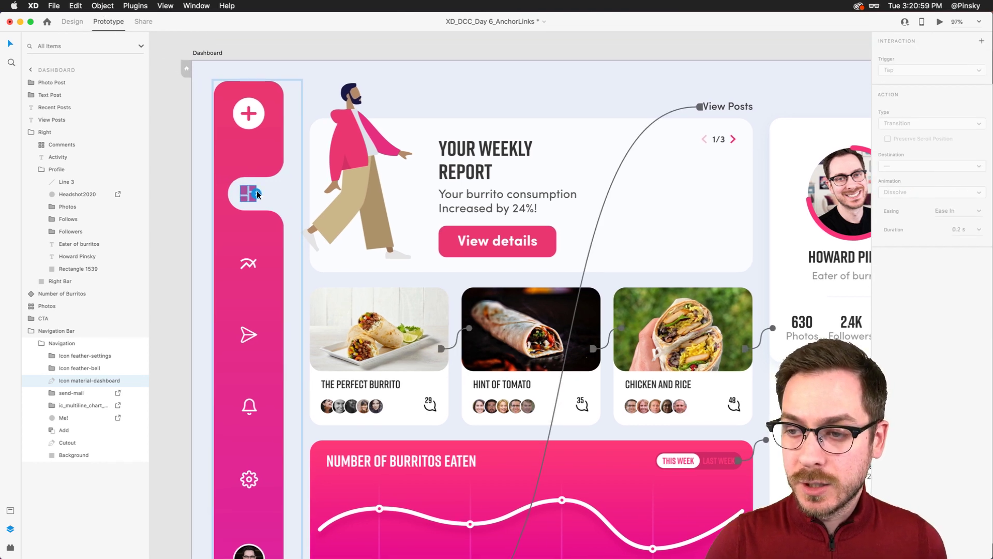
{"action": "left_click_drag", "start_coordinate": [257, 192], "coordinate": [259, 87]}
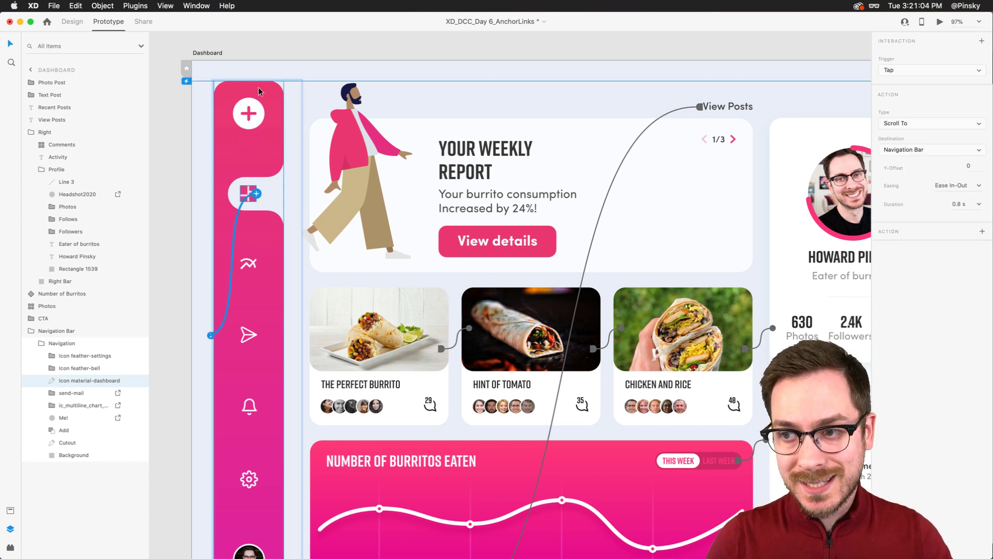
- Move the dashboard icon link's scroll stop up to the artboard's top edge, with a Y-Offset of -41
{"action": "left_click_drag", "start_coordinate": [185, 81], "coordinate": [184, 51]}
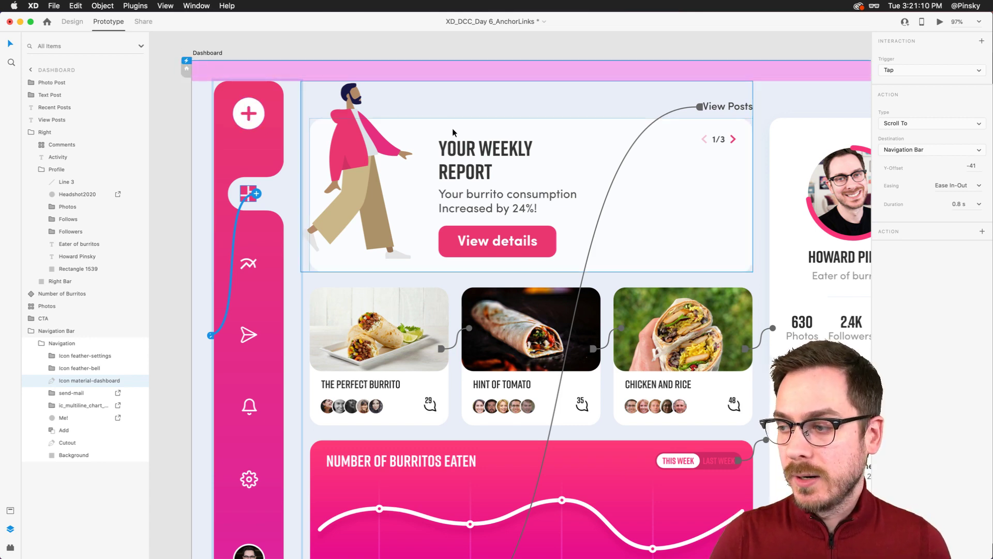
{"action": "scroll", "coordinate": [452, 128], "scroll_direction": "down", "scroll_amount": 2}
{"action": "scroll", "coordinate": [452, 128], "scroll_direction": "down", "scroll_amount": 3}
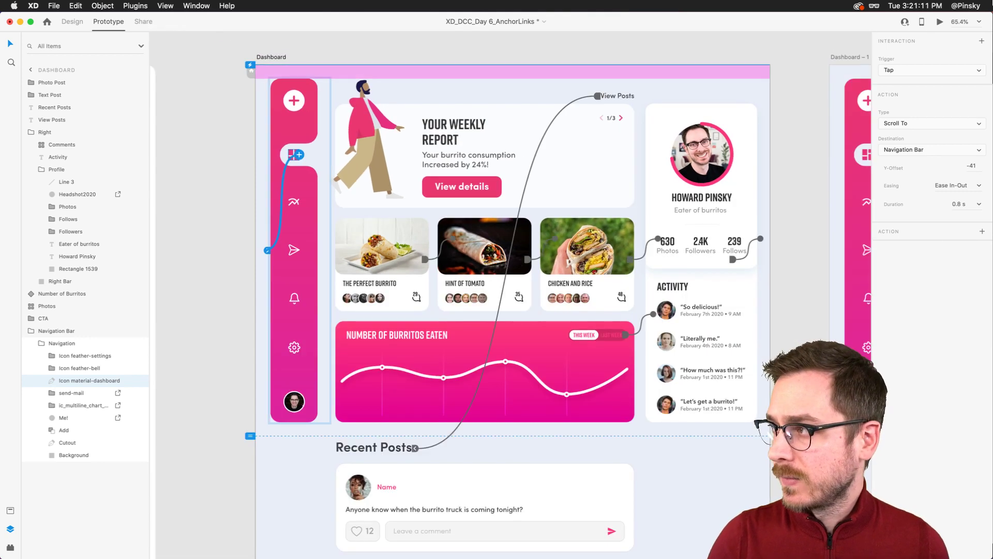
- Preview the prototype, test the View Posts link, and scroll through the posts and back up
{"action": "left_click", "coordinate": [940, 22]}
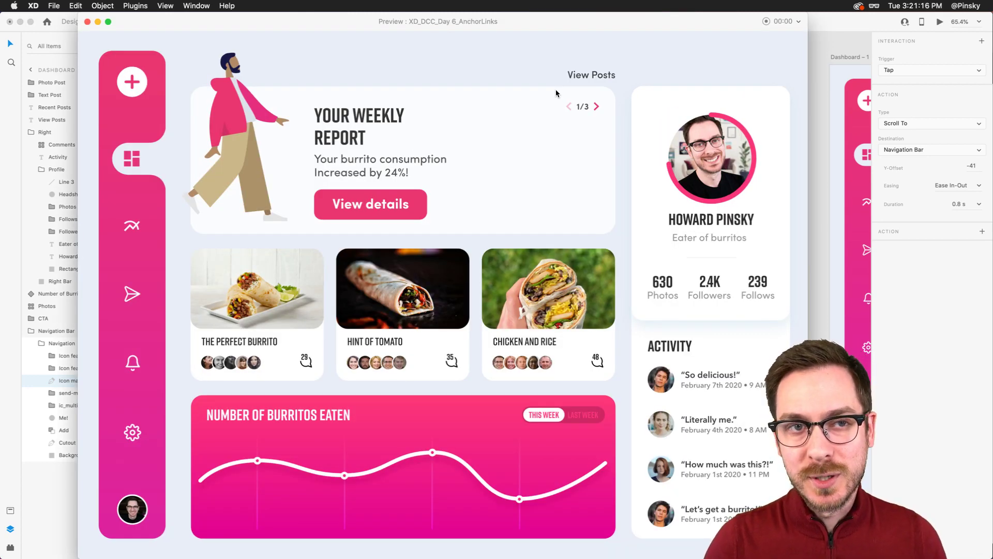
{"action": "left_click", "coordinate": [591, 75]}
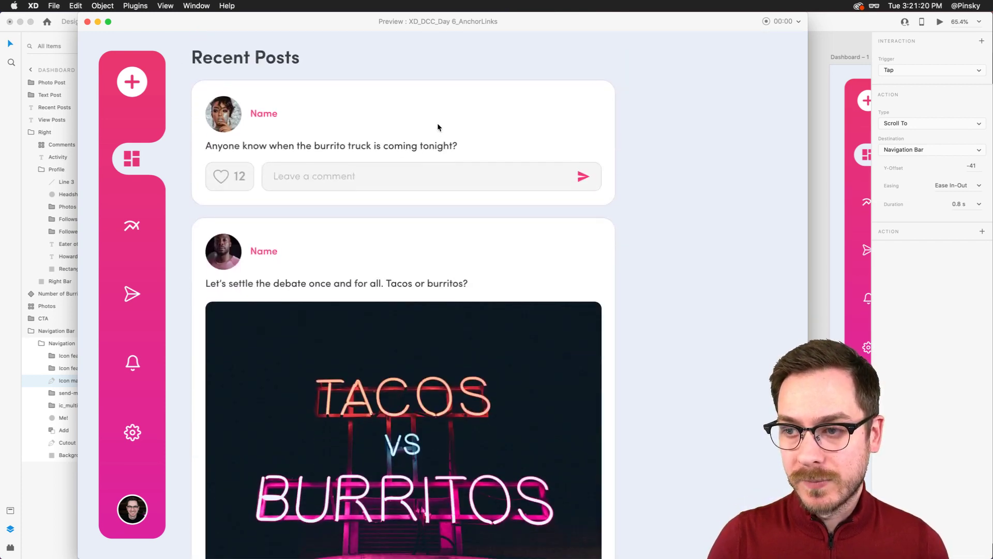
{"action": "scroll", "coordinate": [356, 185], "scroll_direction": "down", "scroll_amount": 4}
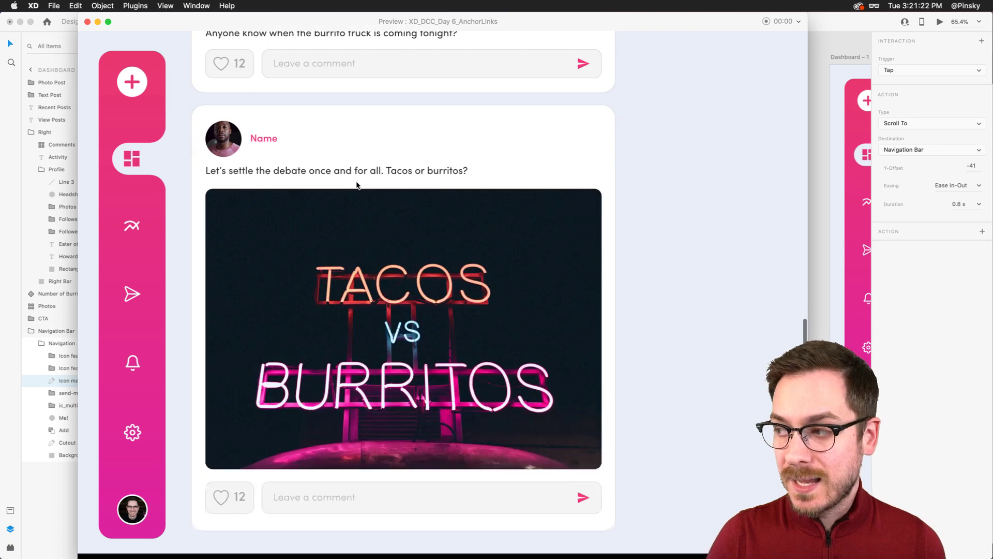
{"action": "scroll", "coordinate": [362, 155], "scroll_direction": "up", "scroll_amount": 15}
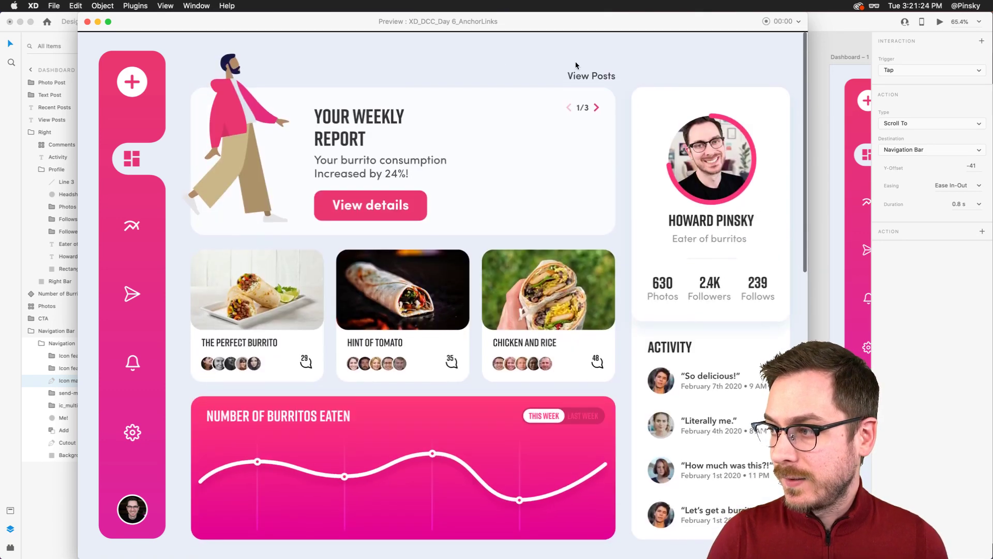
{"action": "key", "text": "super+w"}
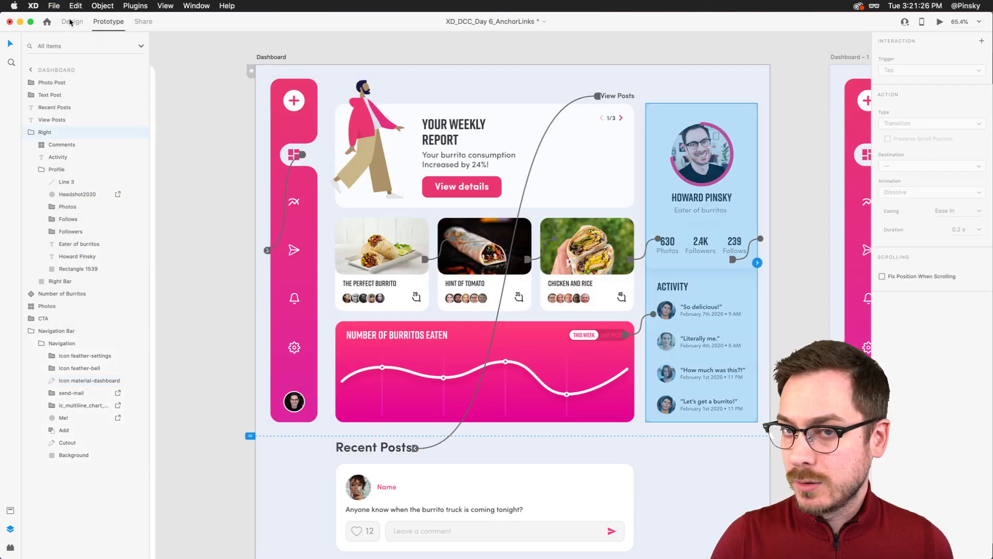
- Fix the position of the Right profile and activity group when scrolling, and check it in the preview
{"action": "left_click", "coordinate": [71, 21]}
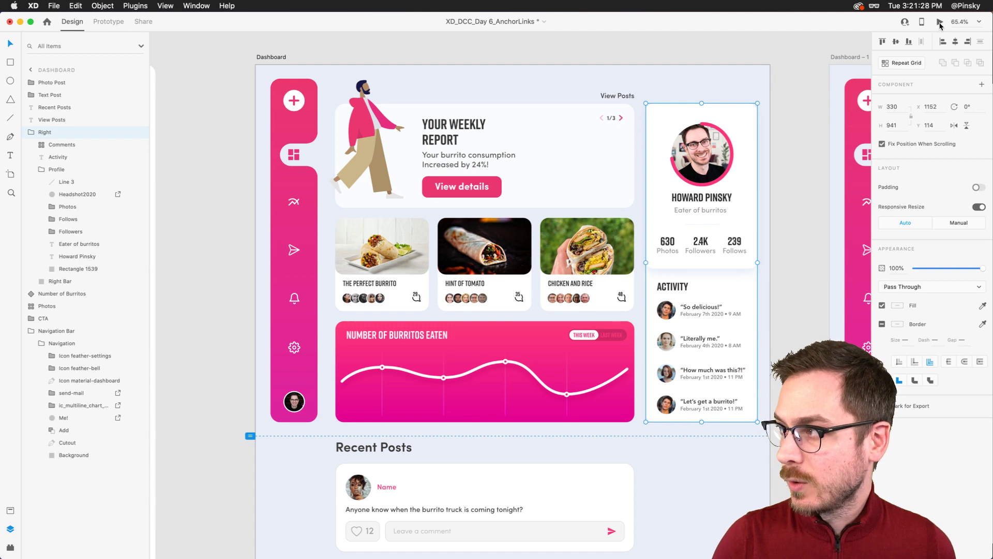
{"action": "key", "text": "super+Return"}
{"action": "scroll", "coordinate": [176, 153], "scroll_direction": "down", "scroll_amount": 10}
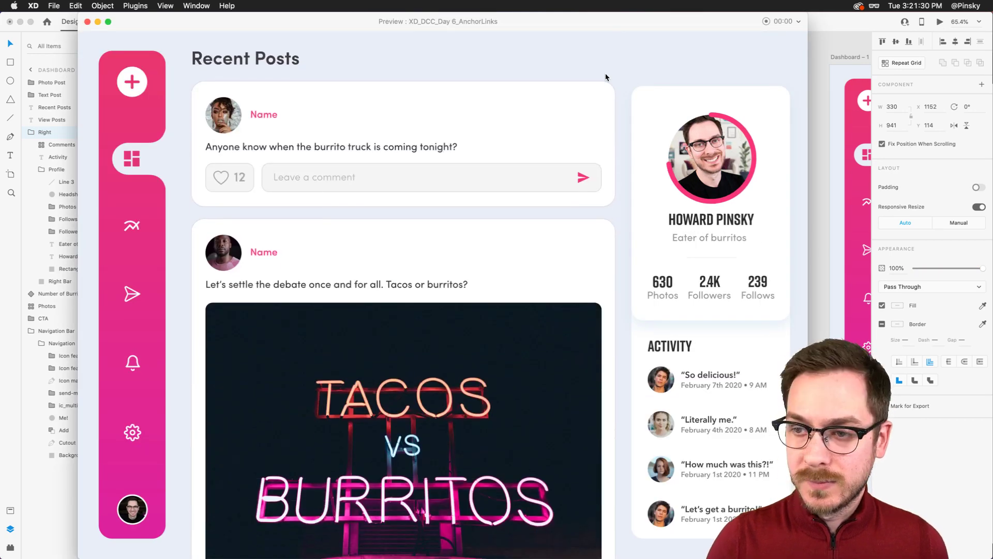
{"action": "scroll", "coordinate": [164, 155], "scroll_direction": "down", "scroll_amount": 4}
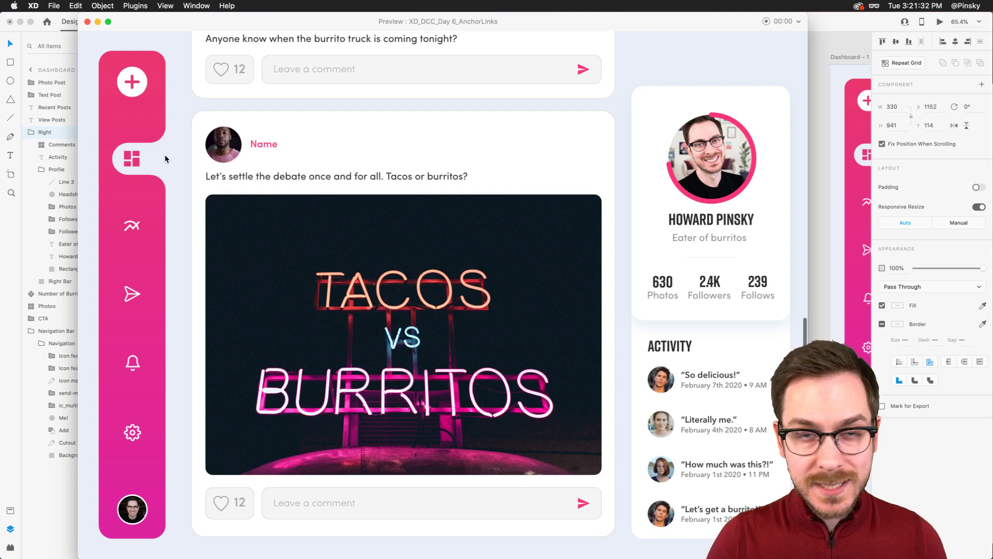
- Test the dashboard icon's scroll link in the preview and save the document
{"action": "left_click", "coordinate": [137, 167]}
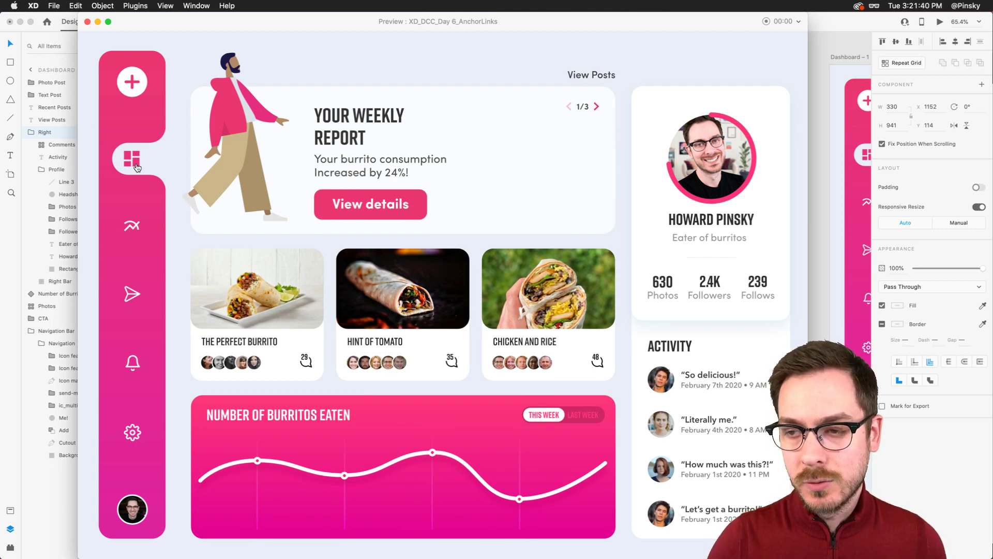
{"action": "key", "text": "super+s"}
{"action": "key", "text": "super+w"}
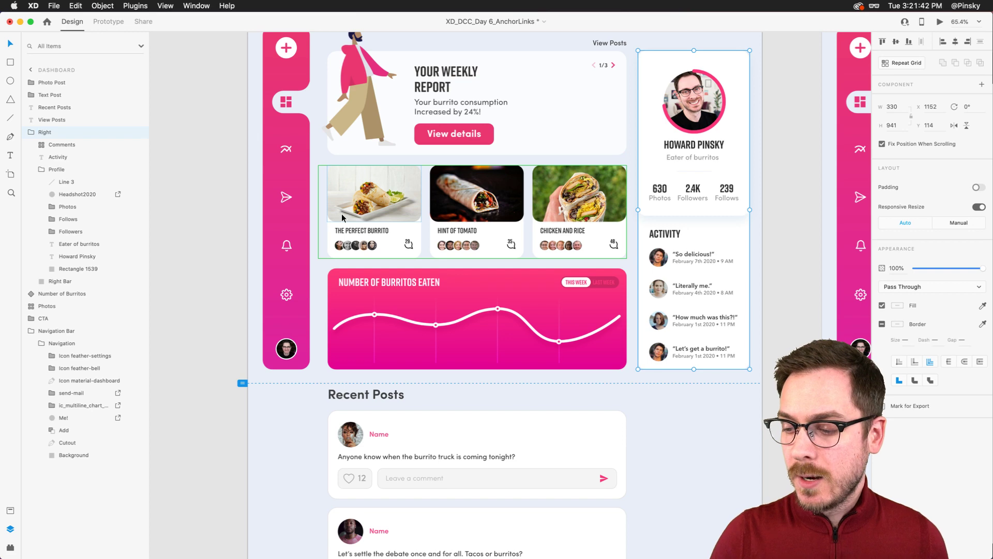
- Turn the heart icon in the first Recent Posts card into a component
{"action": "scroll", "coordinate": [371, 324], "scroll_direction": "down", "scroll_amount": 5}
{"action": "scroll", "coordinate": [371, 338], "scroll_direction": "up", "scroll_amount": 5}
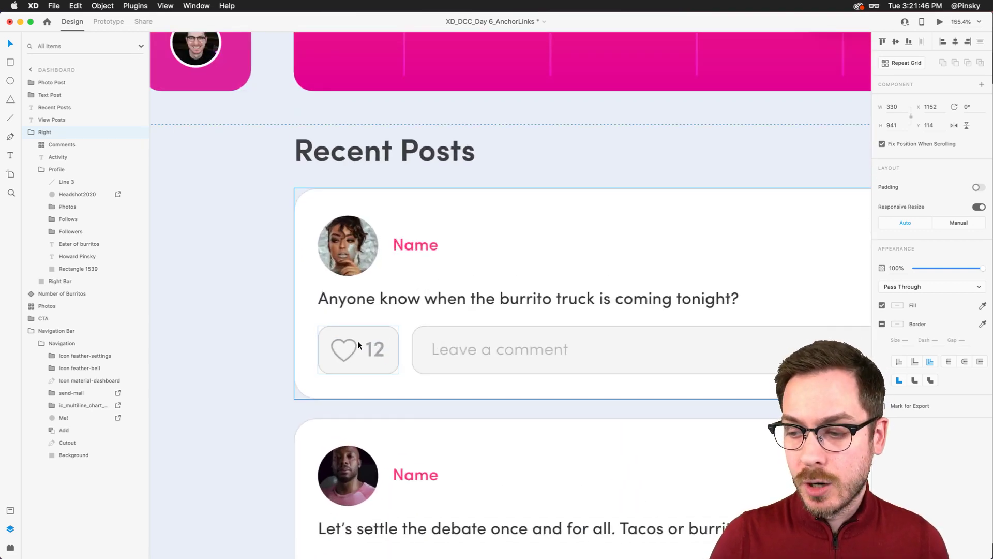
{"action": "double_click", "coordinate": [353, 337]}
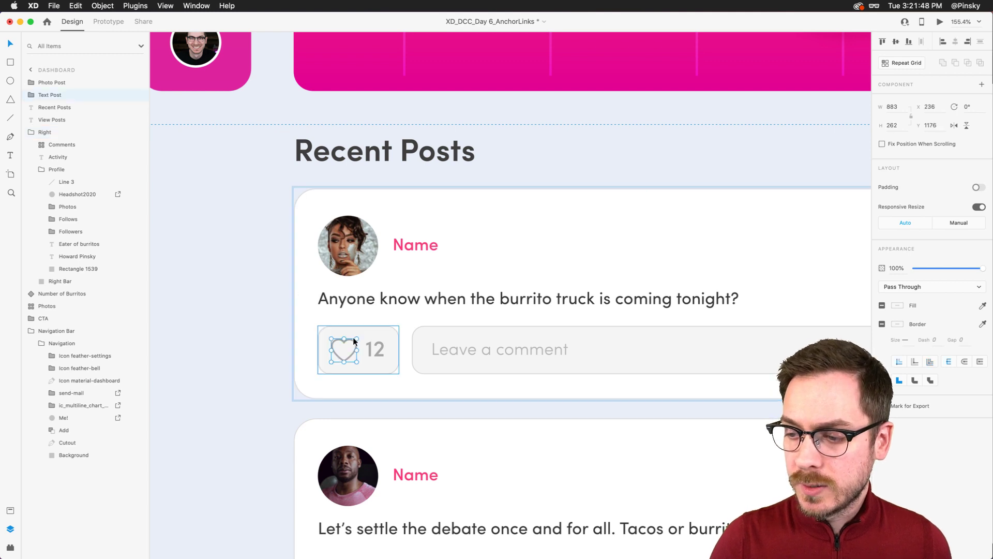
{"action": "scroll", "coordinate": [353, 336], "scroll_direction": "up", "scroll_amount": 3}
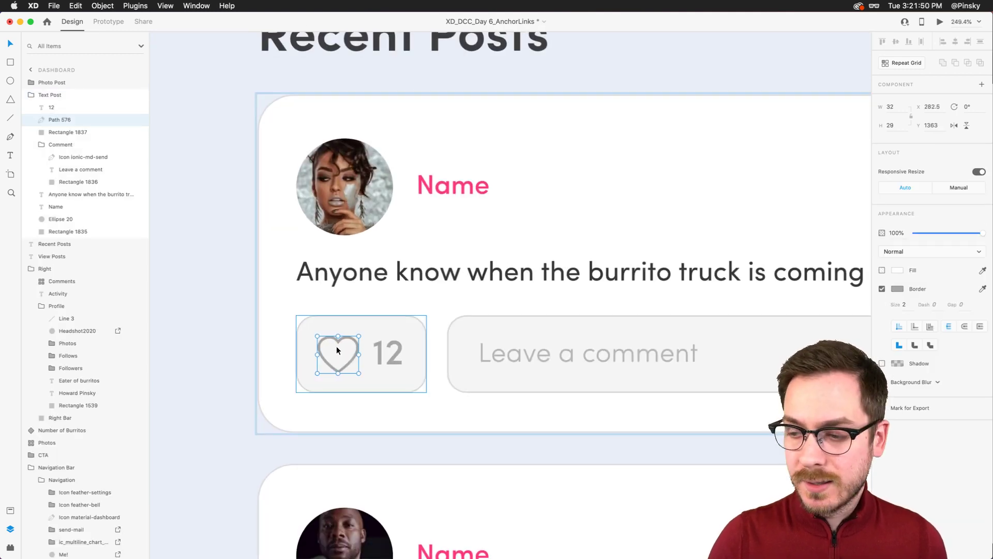
{"action": "left_click", "coordinate": [981, 85]}
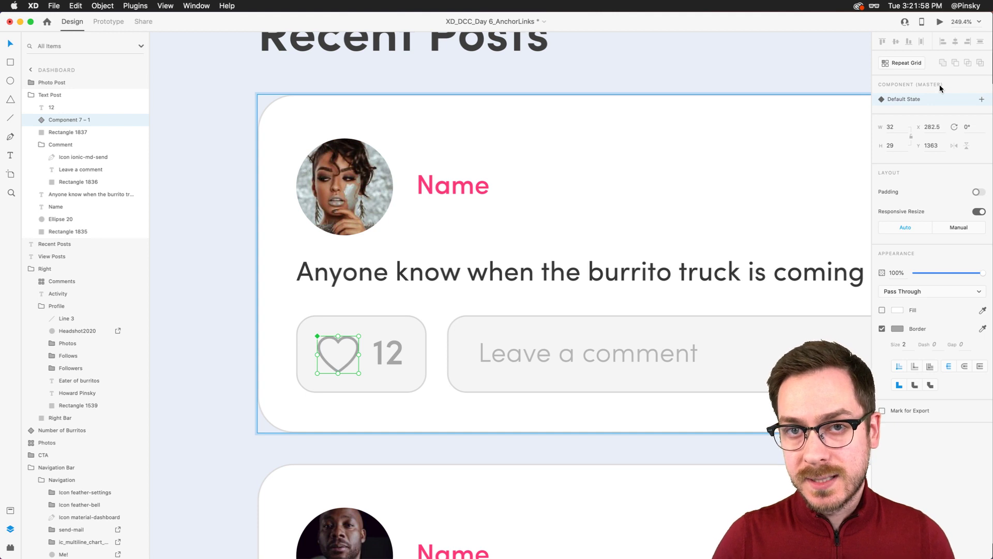
- Add a new state named Liked to the heart component
{"action": "left_click", "coordinate": [981, 98]}
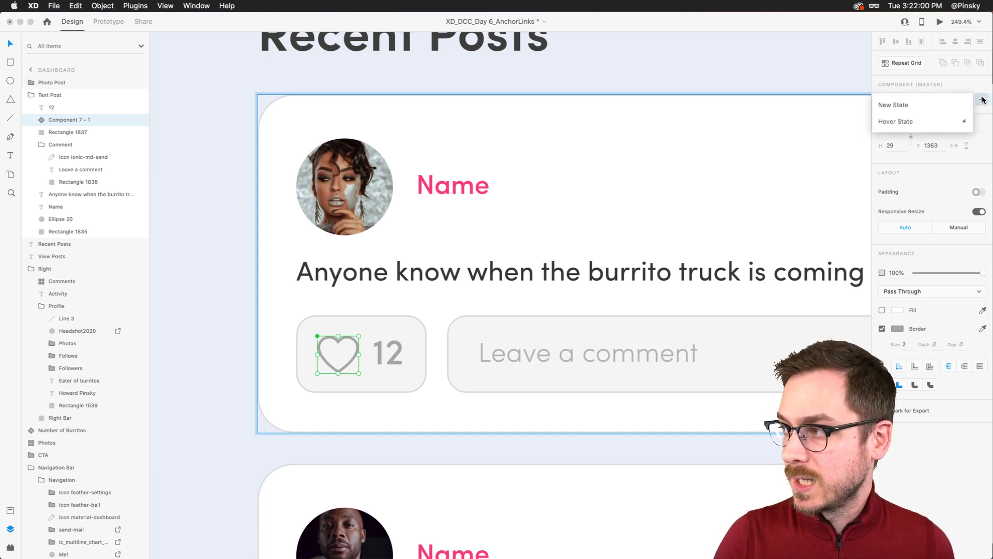
{"action": "left_click", "coordinate": [946, 100]}
{"action": "type", "text": "Filled"}
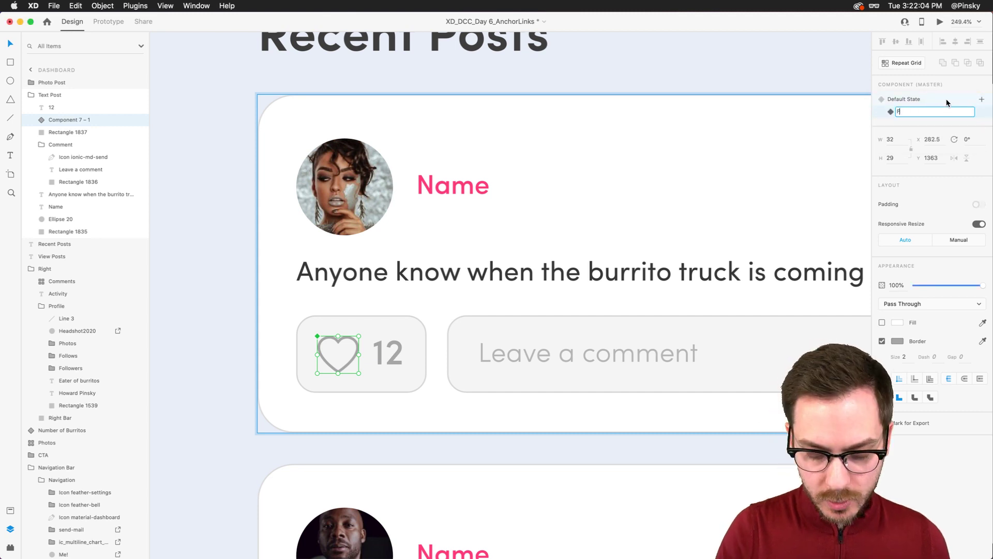
{"action": "key", "text": "BackSpace"}
{"action": "key", "text": "BackSpace"}
{"action": "key", "text": "BackSpace"}
{"action": "key", "text": "BackSpace"}
{"action": "key", "text": "BackSpace"}
{"action": "key", "text": "BackSpace"}
{"action": "type", "text": "Liked"}
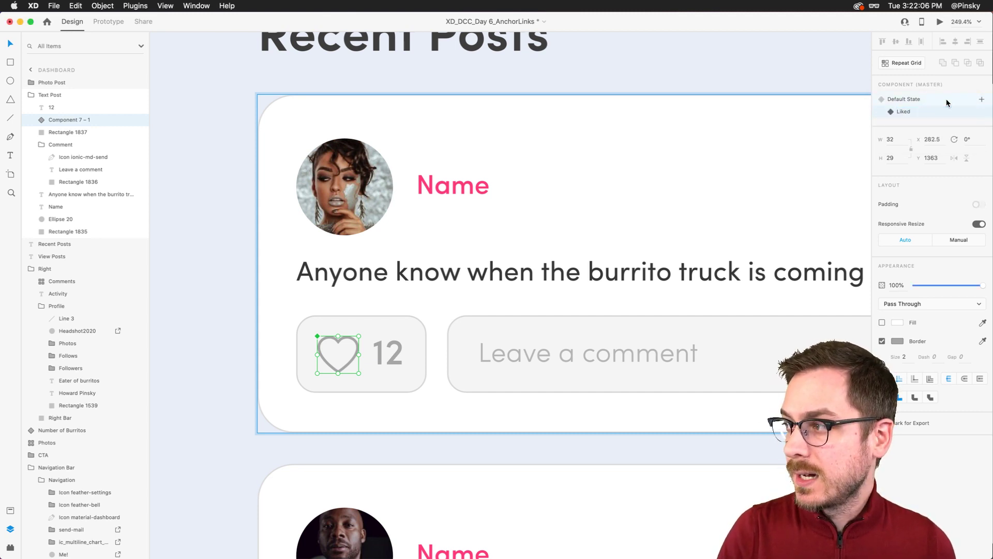
{"action": "key", "text": "Return"}
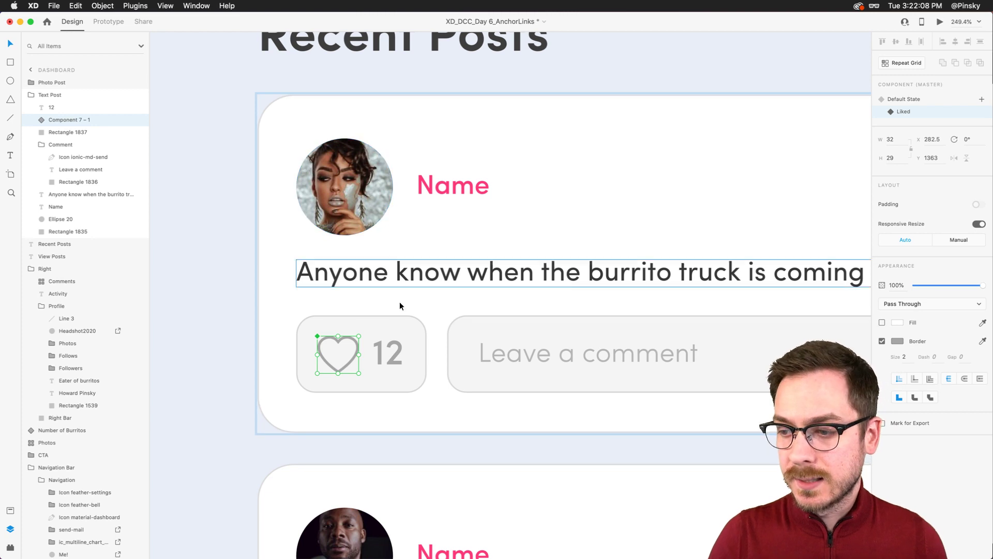
- In the Liked state, remove the heart path's border and give it a solid pink fill
{"action": "double_click", "coordinate": [352, 337]}
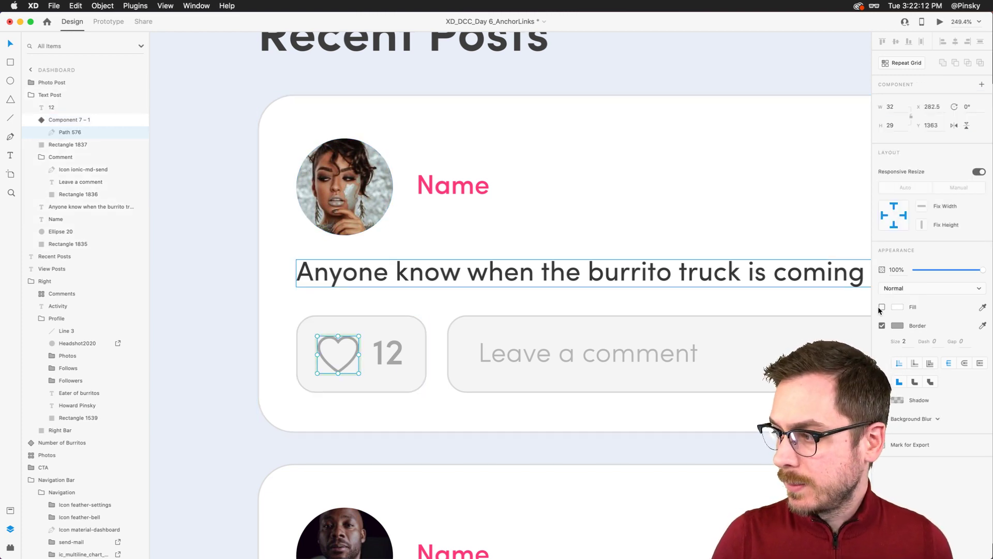
{"action": "left_click", "coordinate": [883, 325]}
{"action": "left_click", "coordinate": [883, 307]}
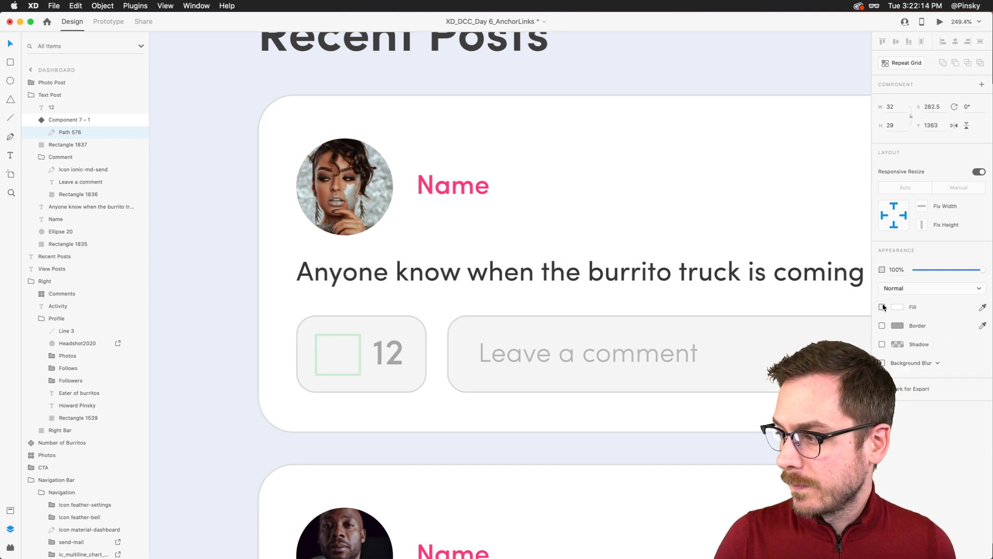
{"action": "left_click", "coordinate": [897, 307]}
{"action": "left_click", "coordinate": [837, 260]}
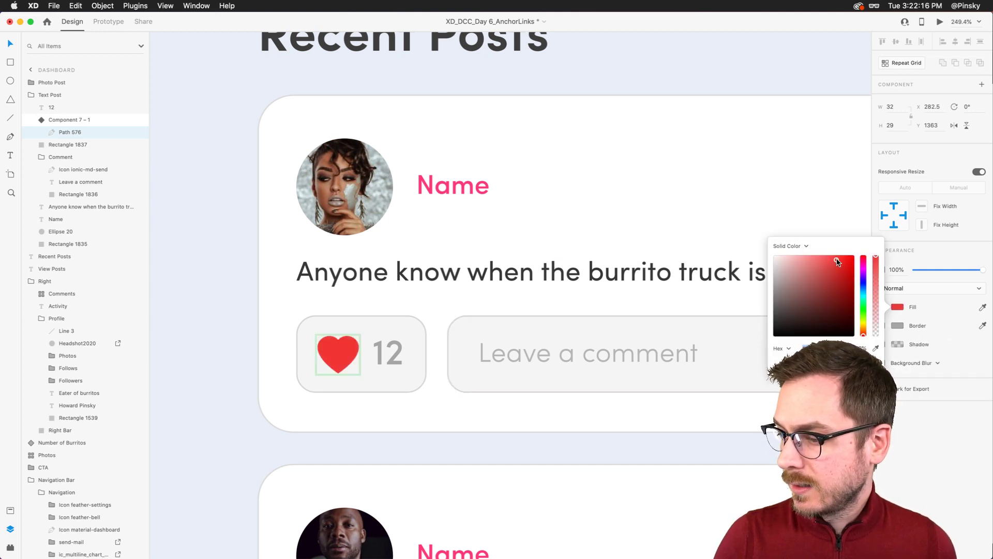
{"action": "left_click_drag", "start_coordinate": [864, 259], "coordinate": [869, 261]}
{"action": "key", "text": "Escape"}
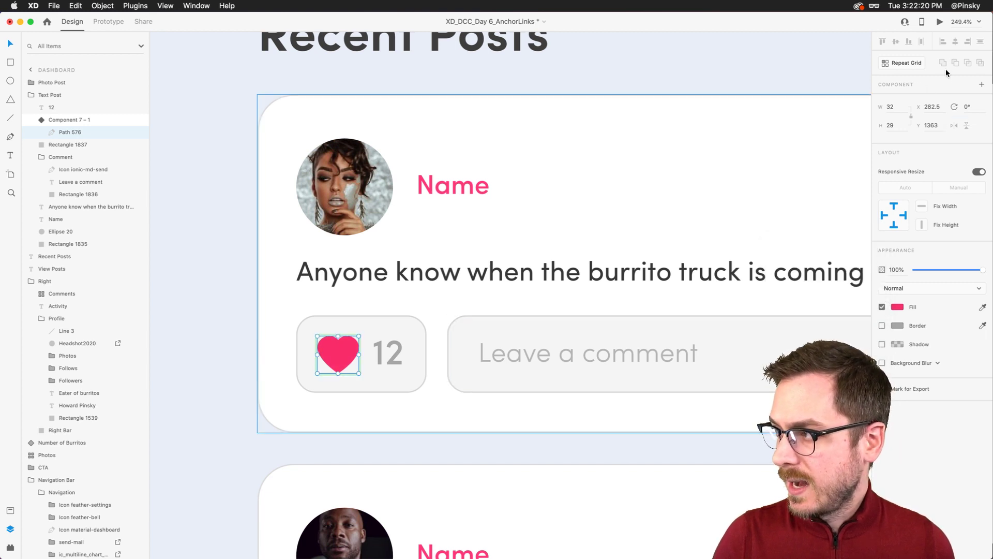
{"action": "key", "text": "Escape"}
- Compare the heart component's Default State and Liked state, ending on Default State
{"action": "left_click", "coordinate": [908, 98]}
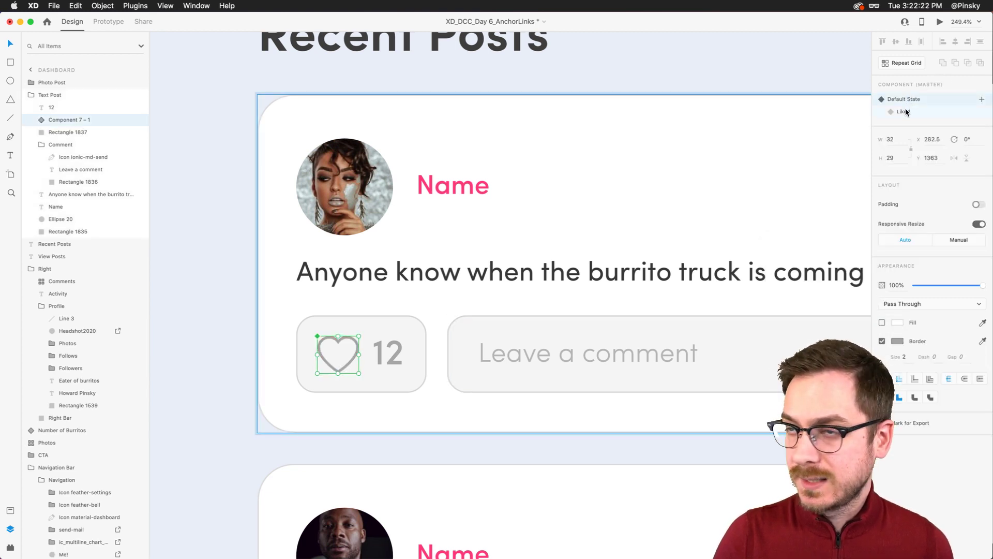
{"action": "left_click", "coordinate": [907, 111]}
{"action": "left_click", "coordinate": [908, 99]}
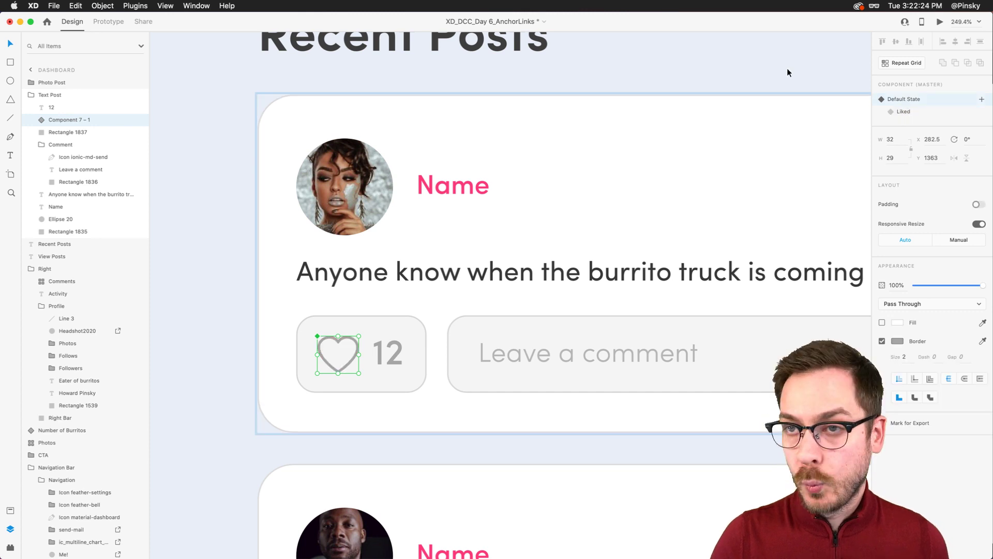
- Prototype a tap interaction on the heart's Default State with the Liked state as its destination
{"action": "left_click", "coordinate": [106, 22]}
{"action": "left_click", "coordinate": [358, 355]}
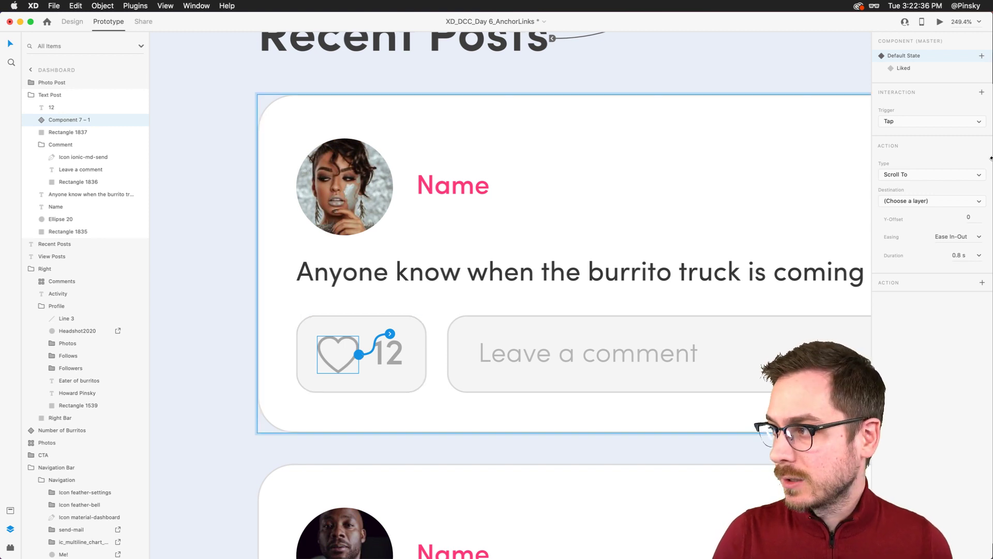
{"action": "left_click", "coordinate": [924, 207]}
{"action": "left_click", "coordinate": [925, 171]}
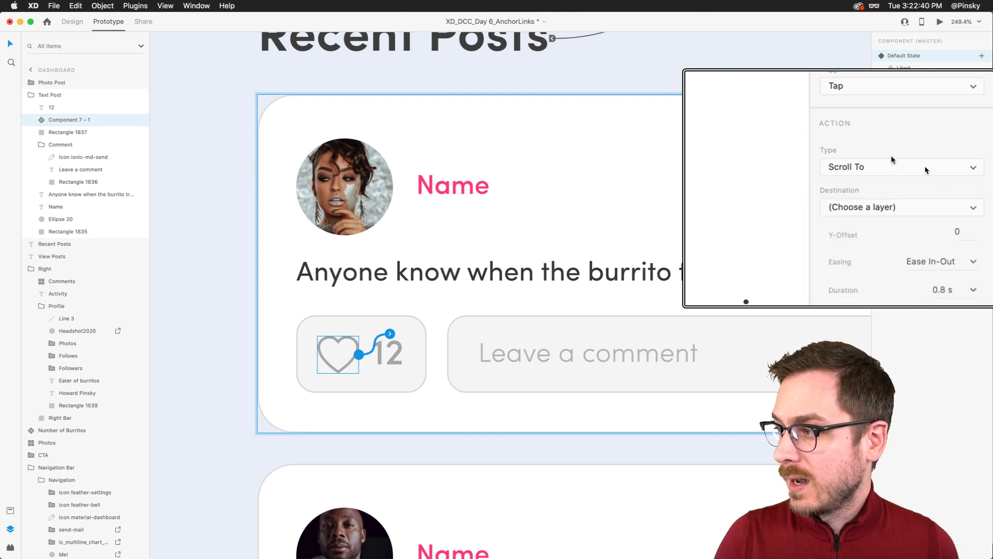
{"action": "left_click", "coordinate": [925, 167]}
{"action": "left_click", "coordinate": [884, 129]}
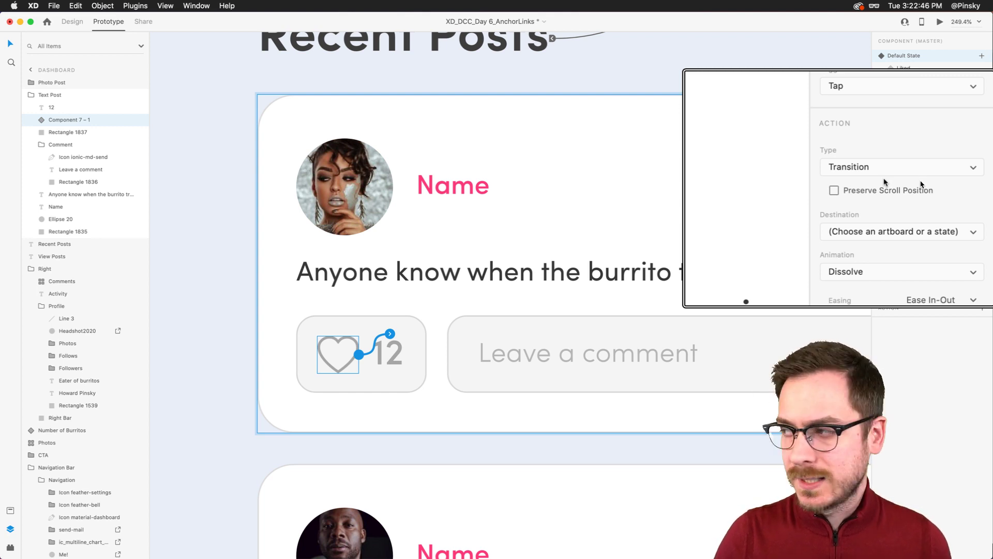
{"action": "left_click", "coordinate": [904, 228]}
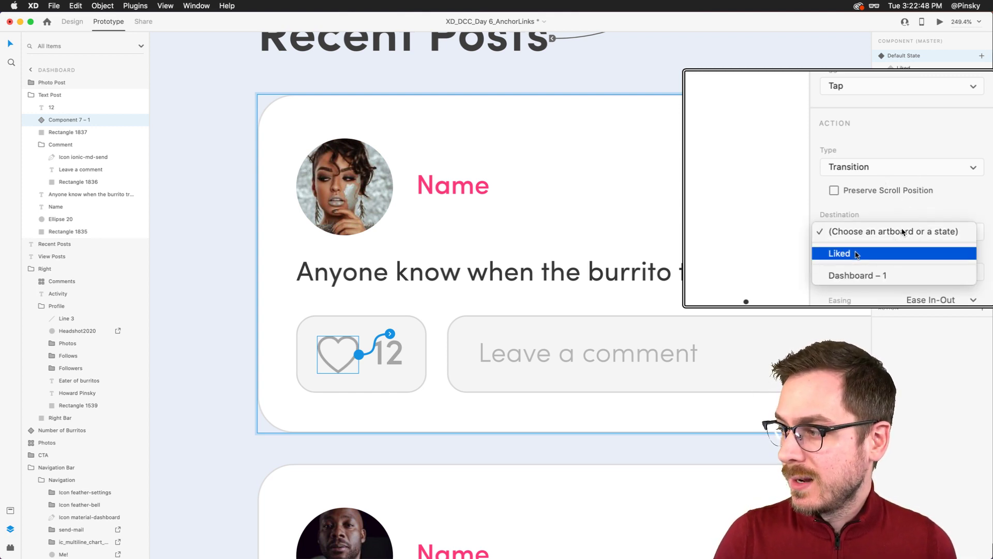
{"action": "left_click", "coordinate": [878, 254]}
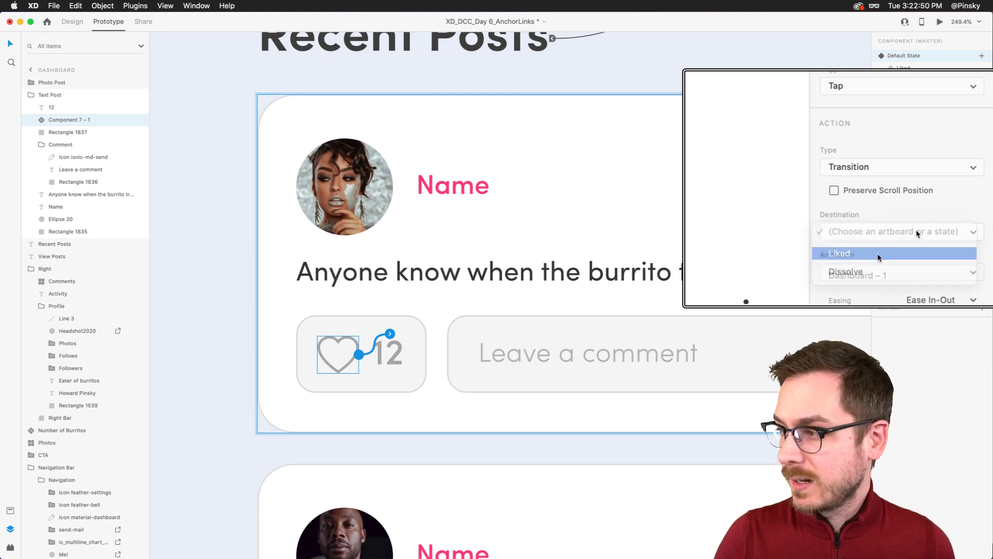
- Set the heart's Default State interaction to a Transition with the animation None
{"action": "left_click", "coordinate": [886, 167]}
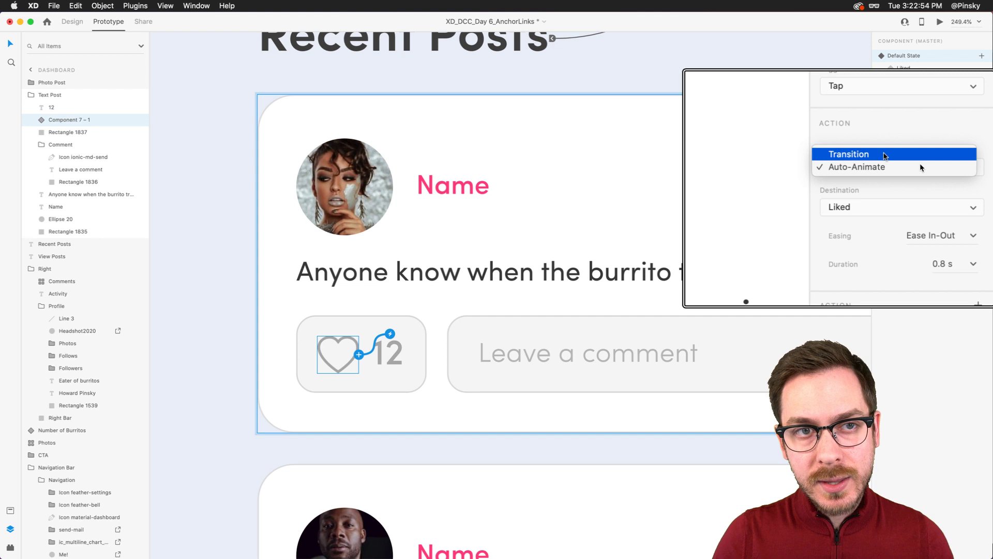
{"action": "left_click", "coordinate": [881, 154]}
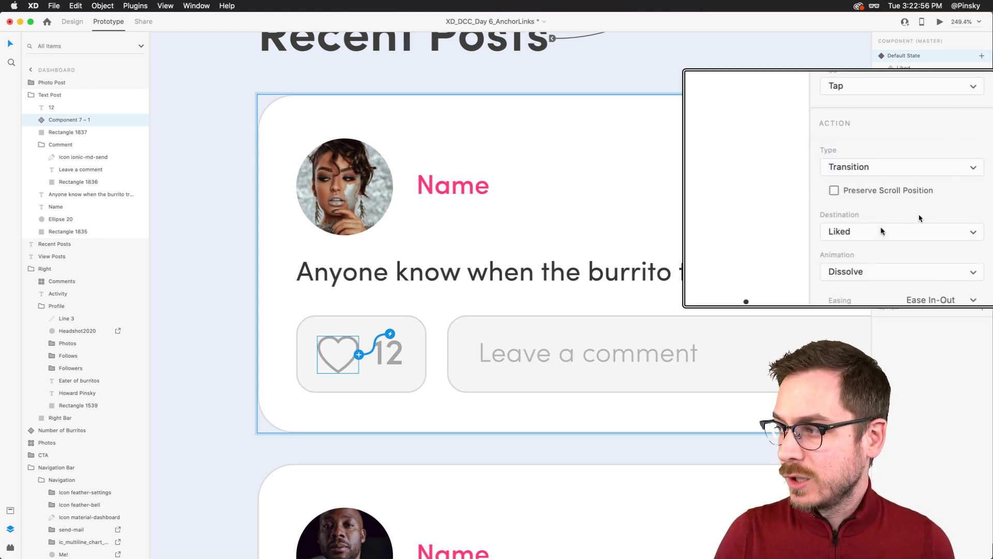
{"action": "left_click", "coordinate": [875, 270]}
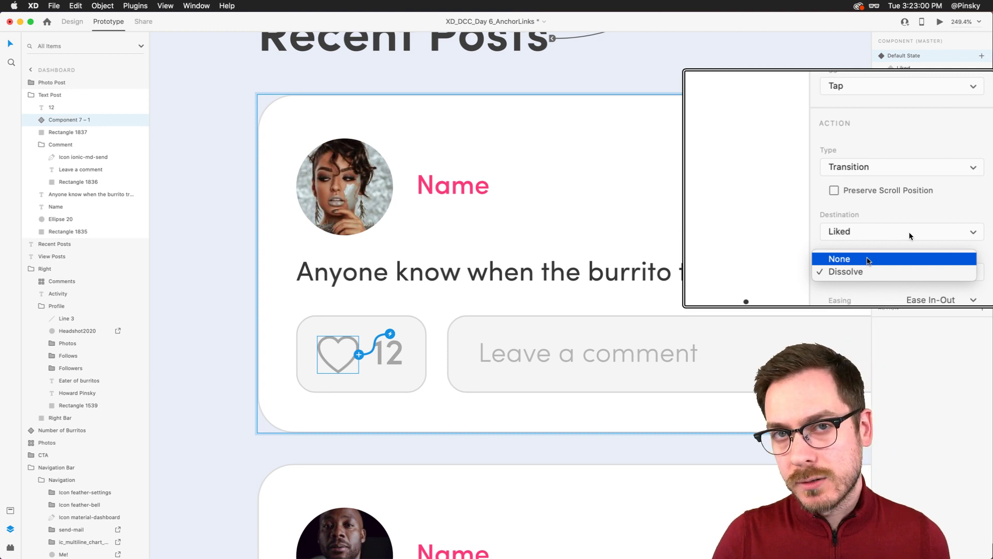
{"action": "left_click", "coordinate": [869, 260]}
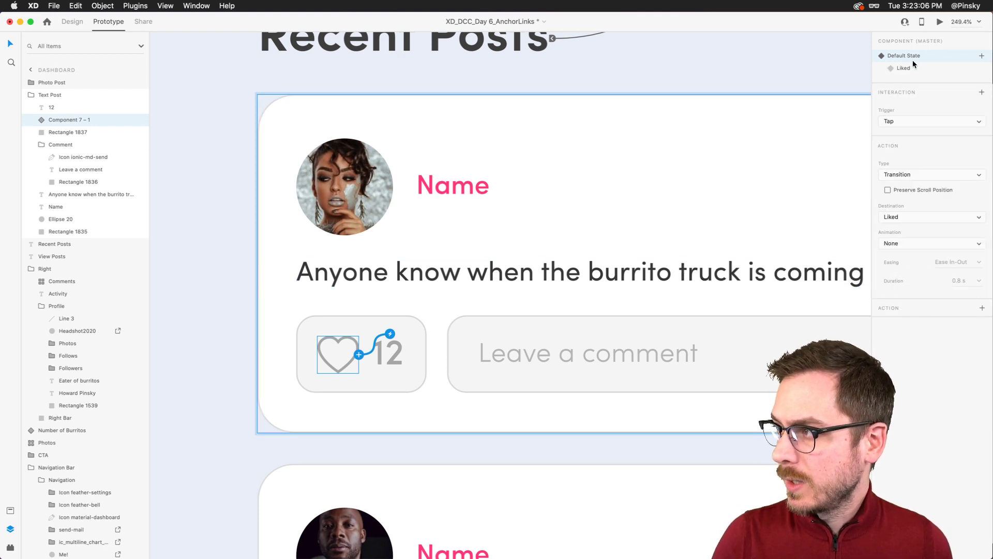
- Prototype a tap Transition from the heart's Liked state back to Default State, and return the component to its Default State
{"action": "left_click", "coordinate": [915, 68]}
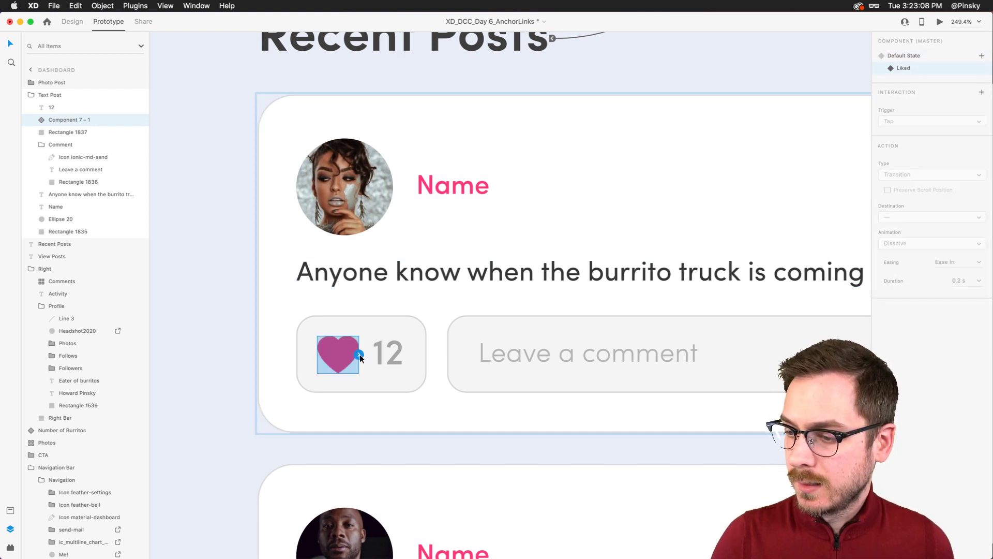
{"action": "left_click", "coordinate": [914, 217]}
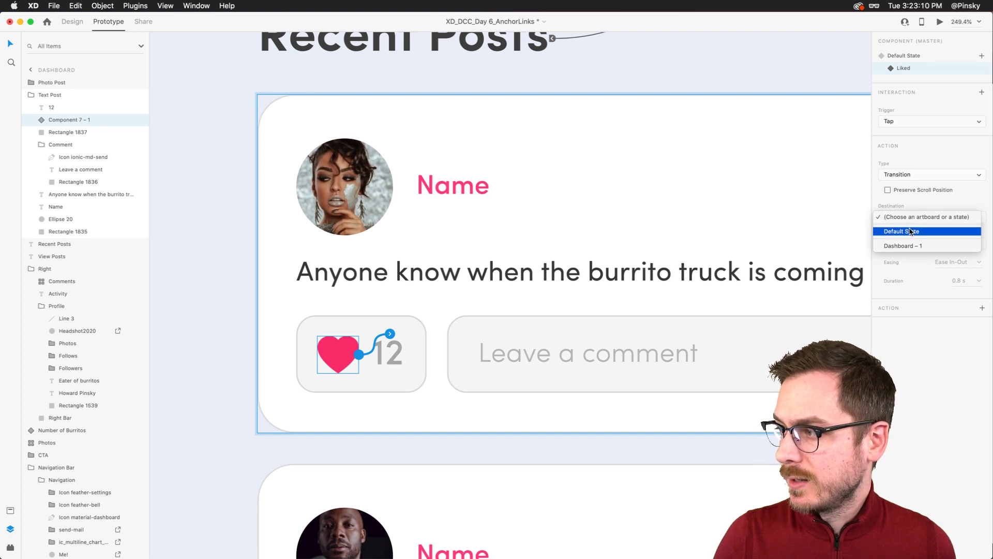
{"action": "left_click", "coordinate": [910, 229]}
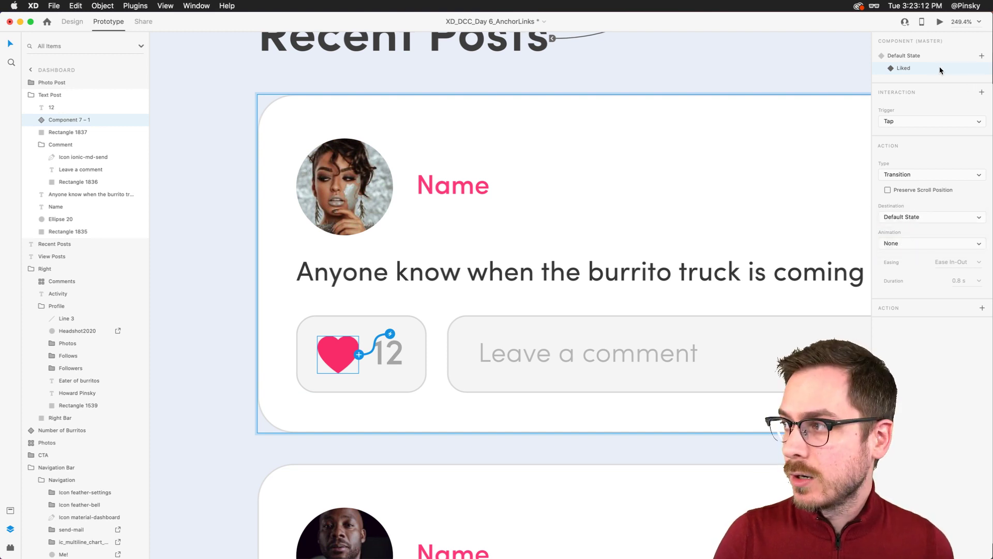
{"action": "left_click", "coordinate": [929, 56]}
- Preview the prototype, follow View Posts, and test toggling the first post's heart between its two states
{"action": "left_click", "coordinate": [940, 23]}
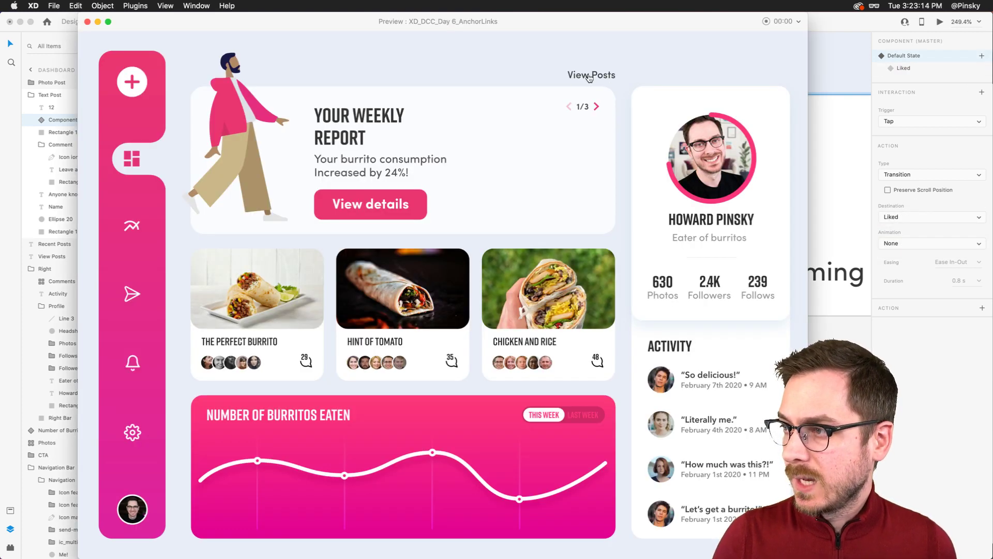
{"action": "left_click", "coordinate": [589, 76]}
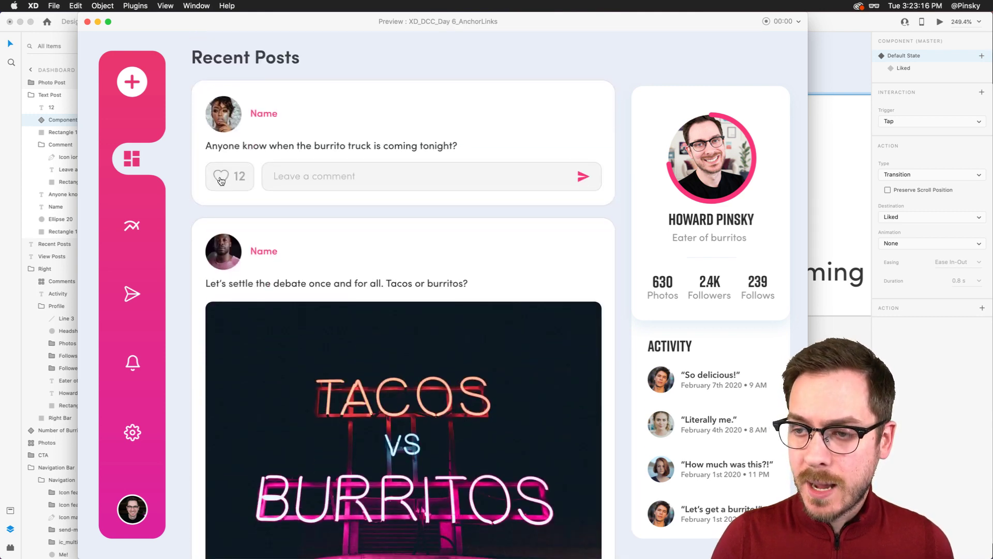
{"action": "left_click", "coordinate": [221, 179]}
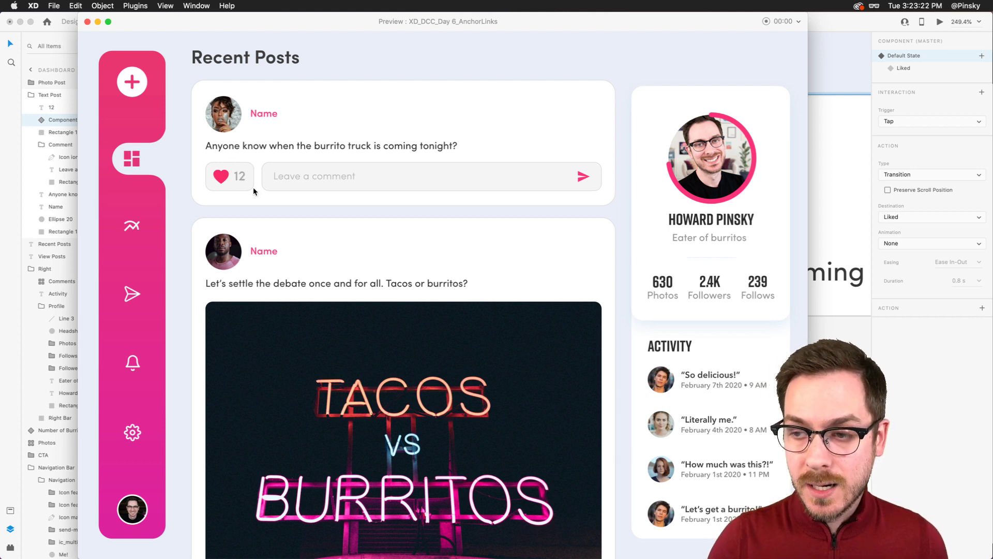
{"action": "left_click", "coordinate": [224, 180]}
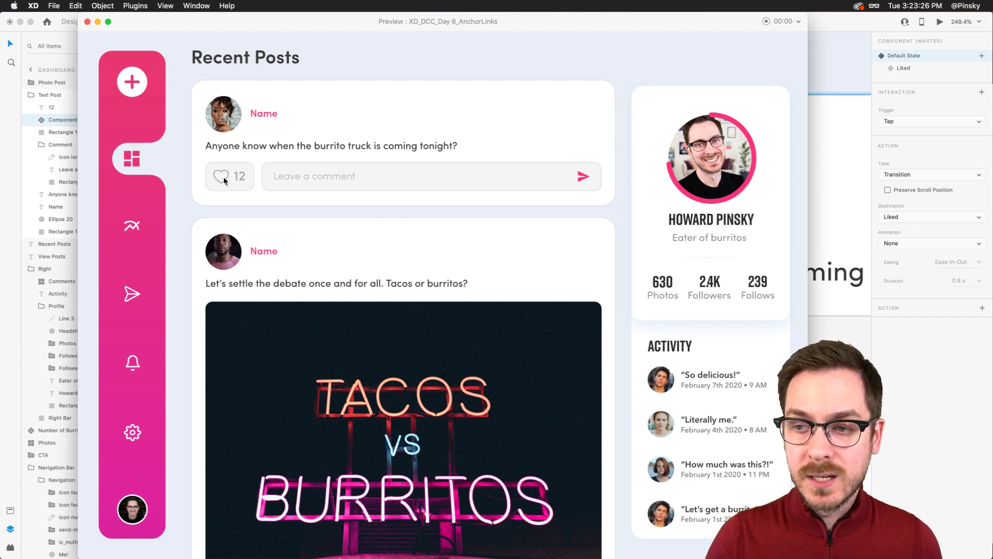
{"action": "left_click", "coordinate": [225, 181]}
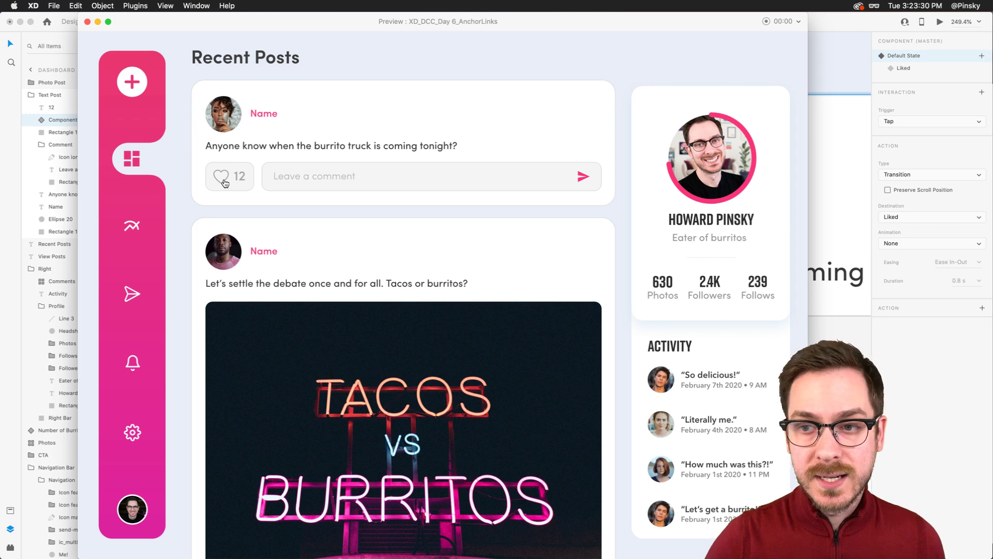
{"action": "key", "text": "super+w"}
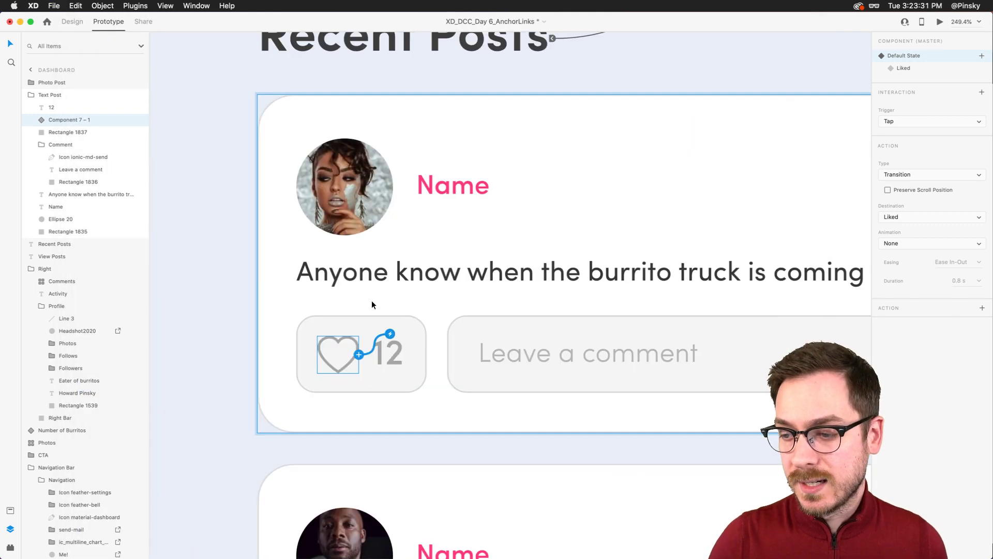
- Return to designing and select the heart path inside the Hearts group of the Tacos vs Burritos photo post
{"action": "left_click", "coordinate": [66, 19]}
{"action": "scroll", "coordinate": [366, 336], "scroll_direction": "down", "scroll_amount": 3}
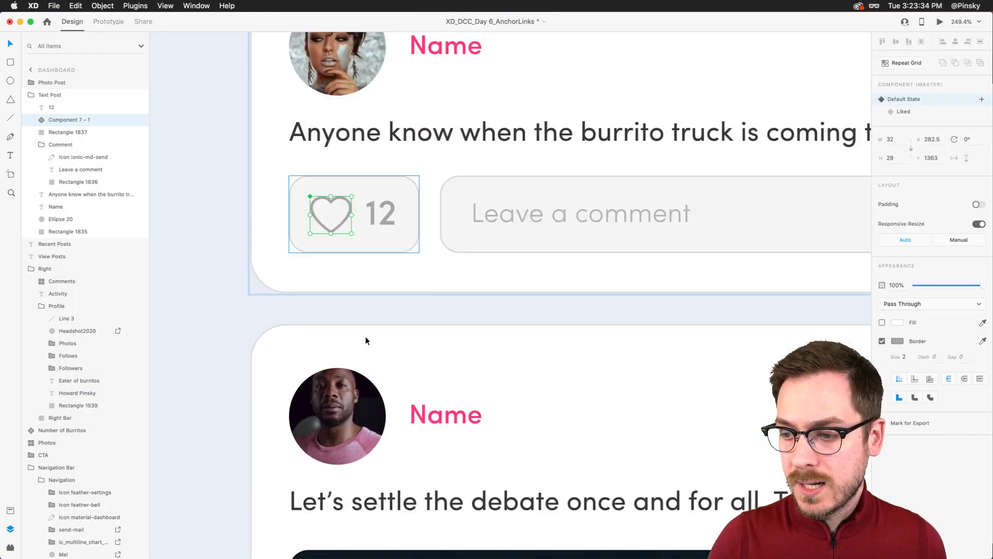
{"action": "scroll", "coordinate": [365, 337], "scroll_direction": "down", "scroll_amount": 10}
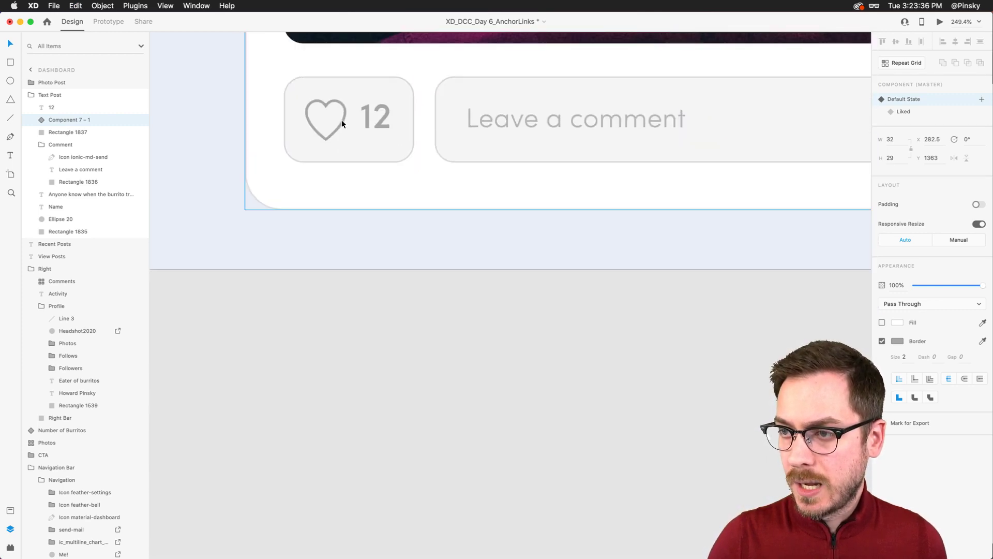
{"action": "left_click", "coordinate": [341, 116]}
{"action": "double_click", "coordinate": [342, 115]}
{"action": "double_click", "coordinate": [342, 117]}
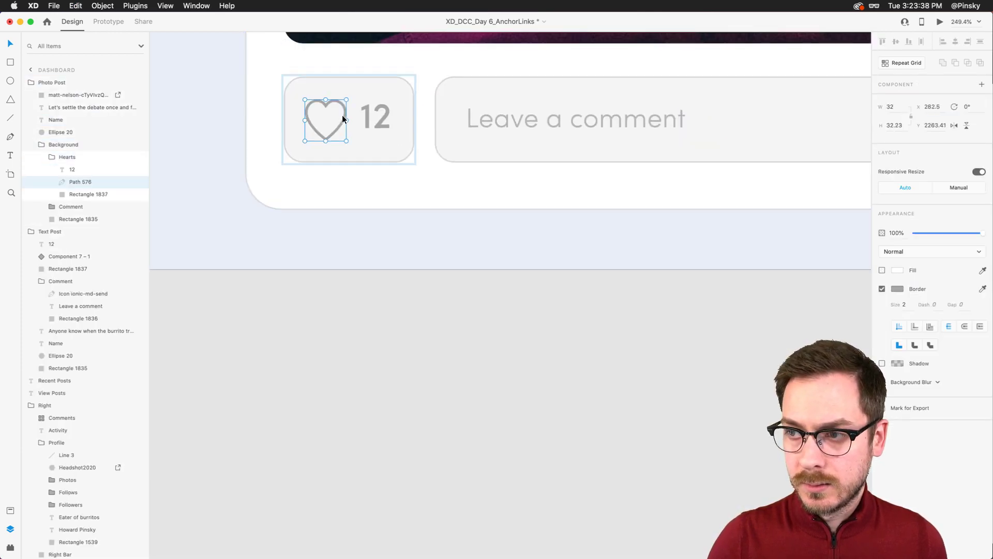
{"action": "left_click", "coordinate": [77, 158]}
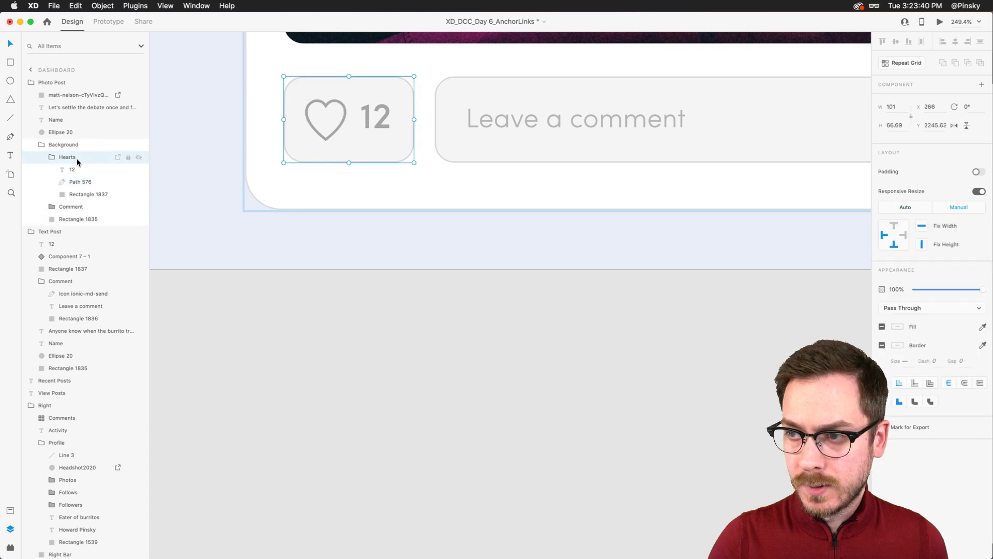
{"action": "left_click", "coordinate": [78, 170]}
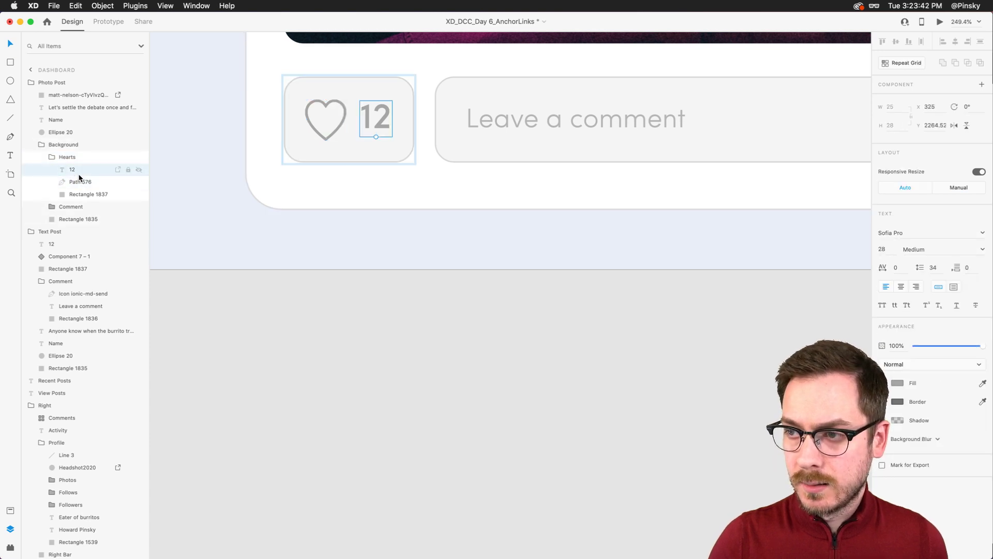
{"action": "left_click", "coordinate": [79, 177], "text": "shift"}
{"action": "key", "text": "Delete"}
{"action": "key", "text": "super+z"}
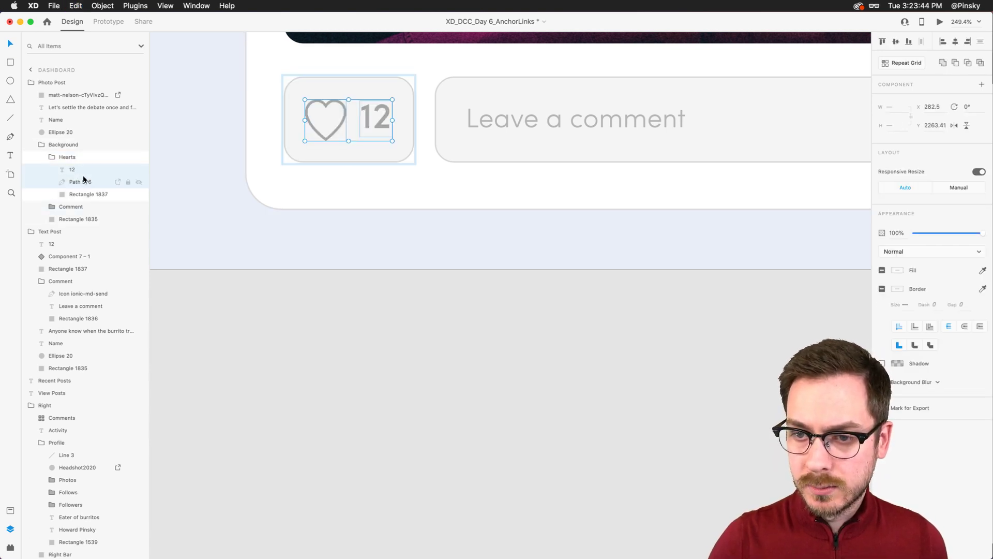
- Replace the photo post's heart path with an instance of the heart component, placed beside the 12
{"action": "left_click", "coordinate": [88, 182]}
{"action": "key", "text": "Delete"}
{"action": "key", "text": "super+v"}
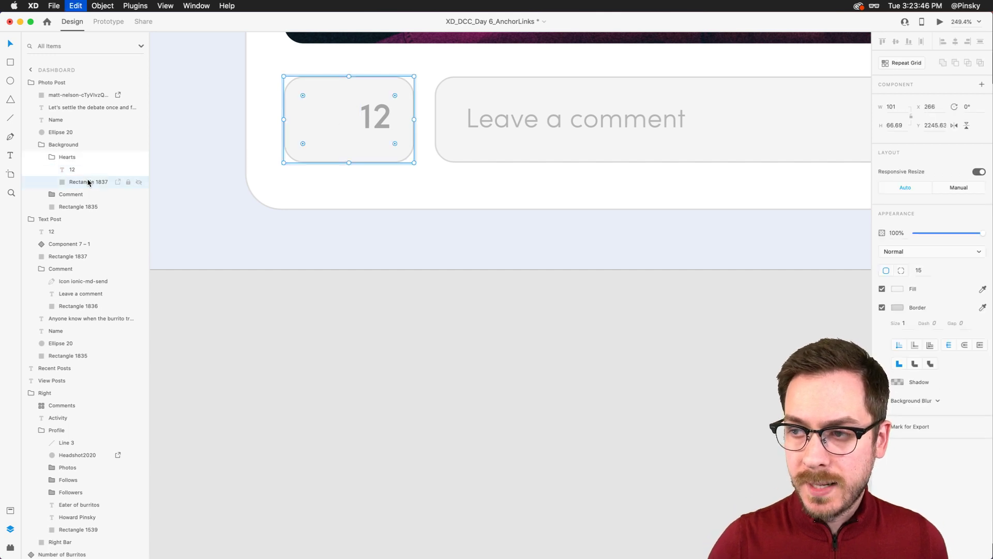
{"action": "left_click_drag", "start_coordinate": [519, 131], "coordinate": [333, 99]}
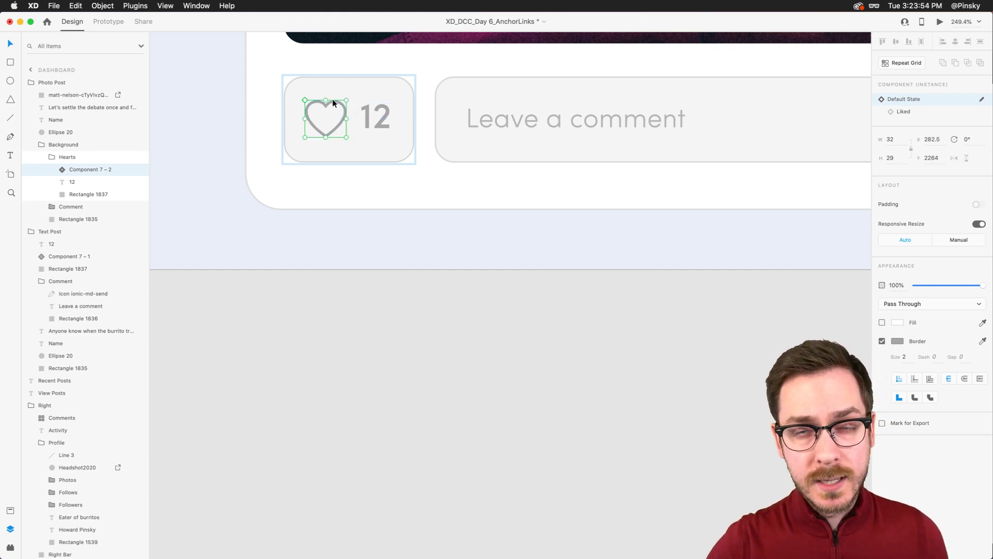
- Preview the prototype again, testing View Posts, the photo post's heart, and the sidebar dashboard icon's anchor link
{"action": "key", "text": "super+Return"}
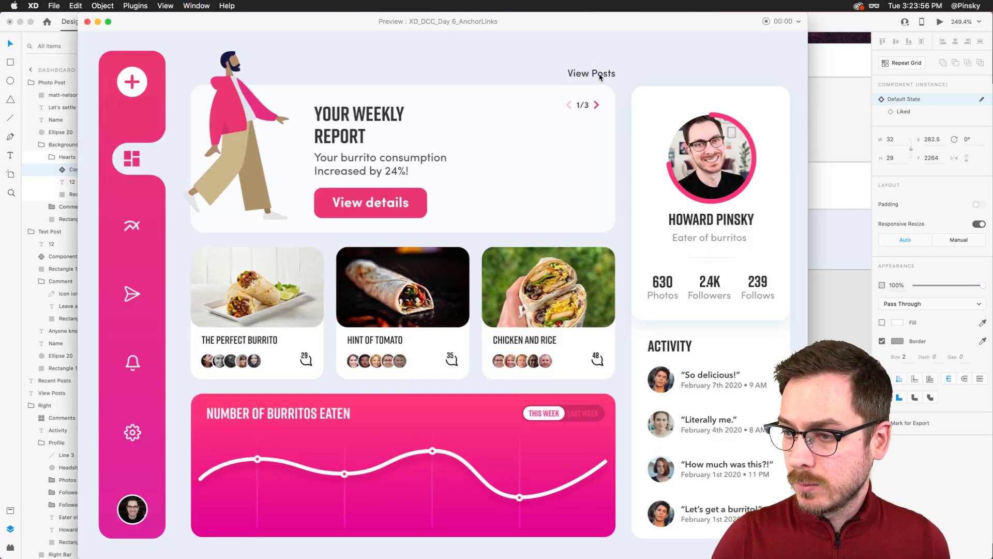
{"action": "left_click", "coordinate": [600, 76]}
{"action": "scroll", "coordinate": [270, 236], "scroll_direction": "down", "scroll_amount": 3}
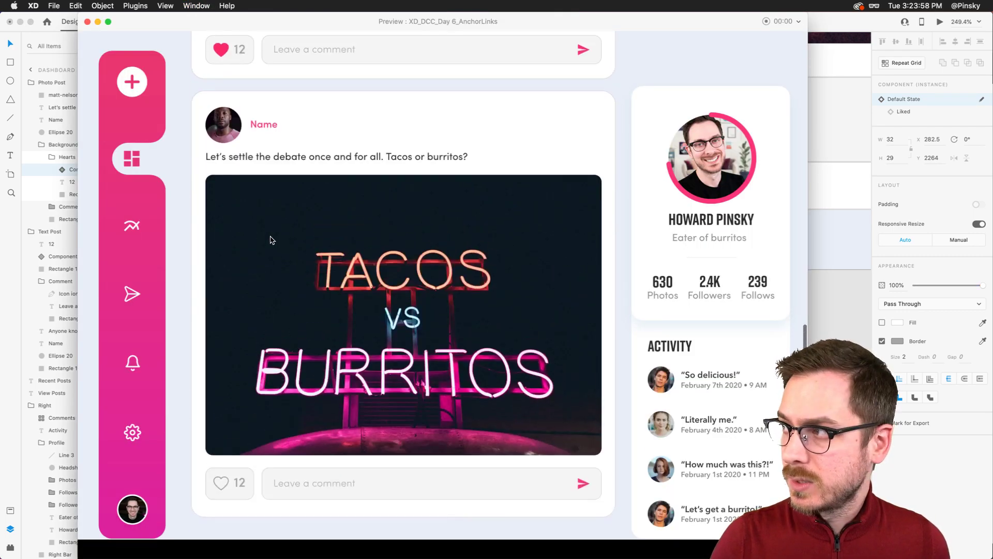
{"action": "scroll", "coordinate": [270, 240], "scroll_direction": "up", "scroll_amount": 1}
{"action": "left_click", "coordinate": [223, 512]}
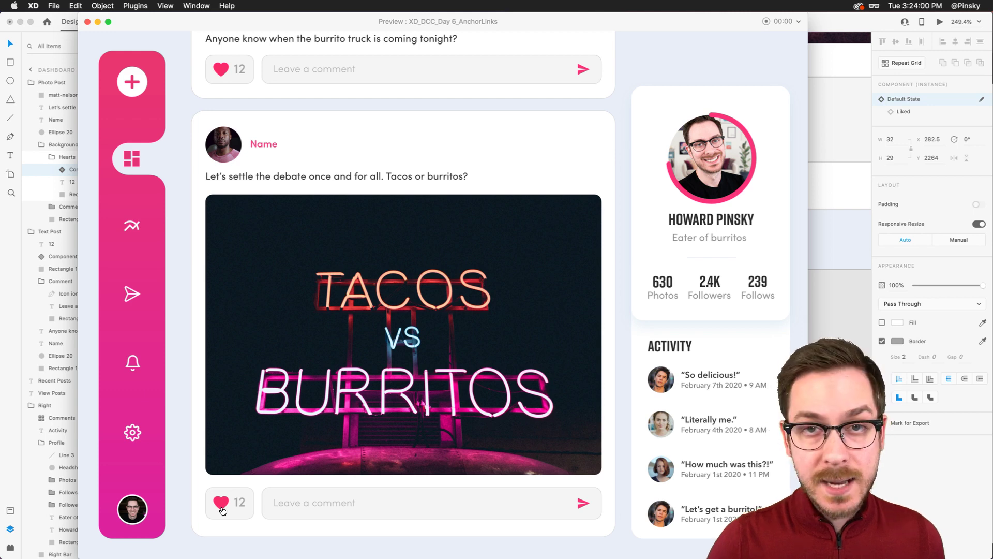
{"action": "left_click", "coordinate": [139, 161]}
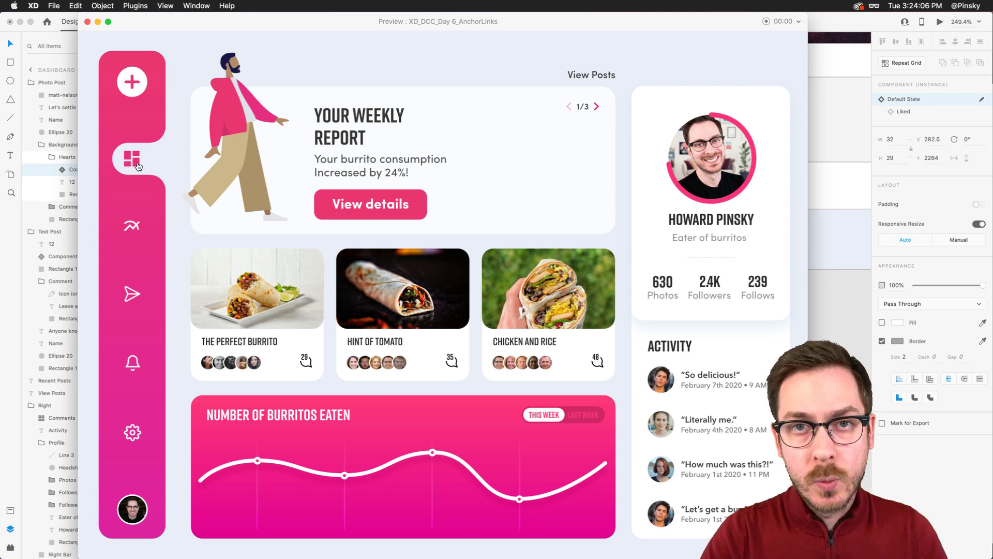
{"action": "key", "text": "super+w"}
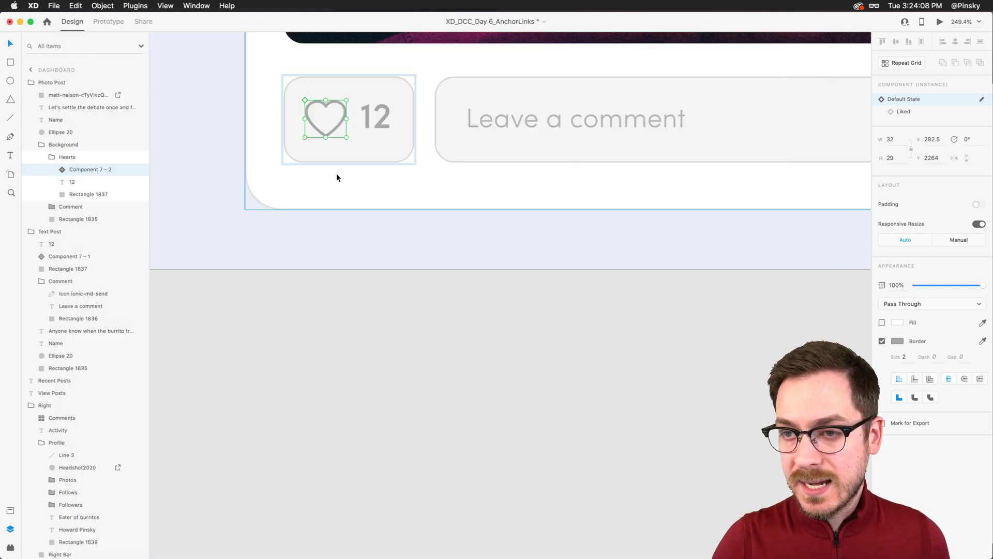
{"action": "scroll", "coordinate": [335, 173], "scroll_direction": "down", "scroll_amount": 5}
{"action": "scroll", "coordinate": [326, 188], "scroll_direction": "up", "scroll_amount": 4}
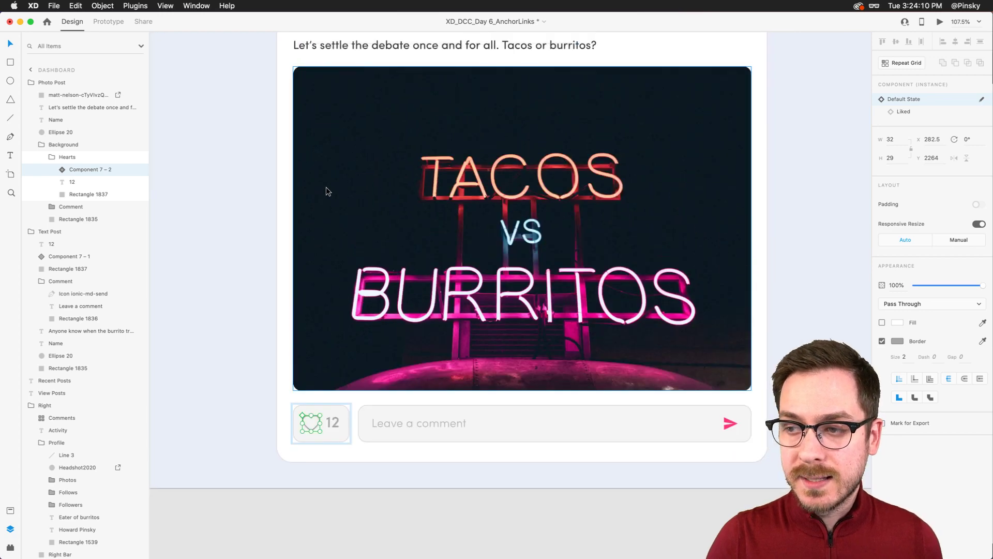
{"action": "scroll", "coordinate": [326, 187], "scroll_direction": "down", "scroll_amount": 5}
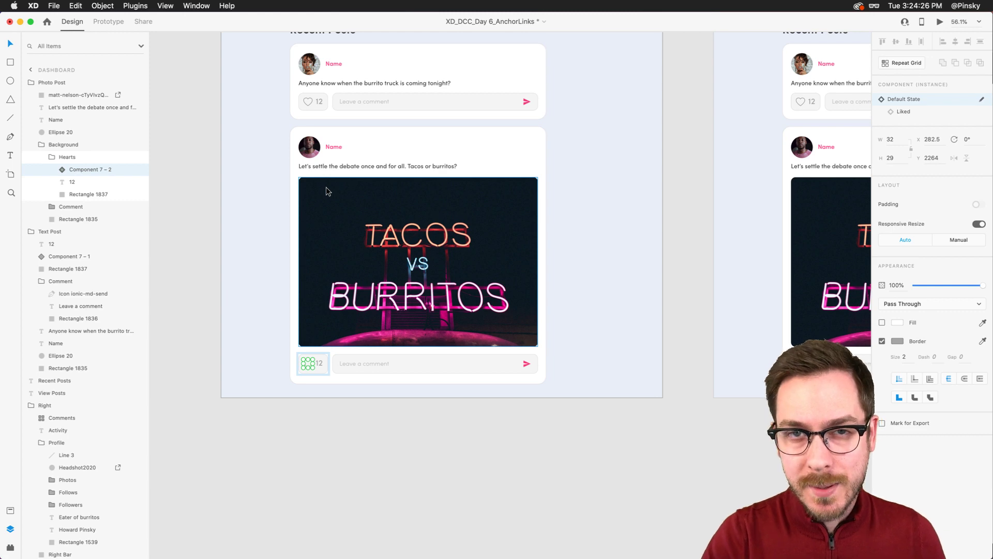
{"action": "left_click", "coordinate": [262, 158]}
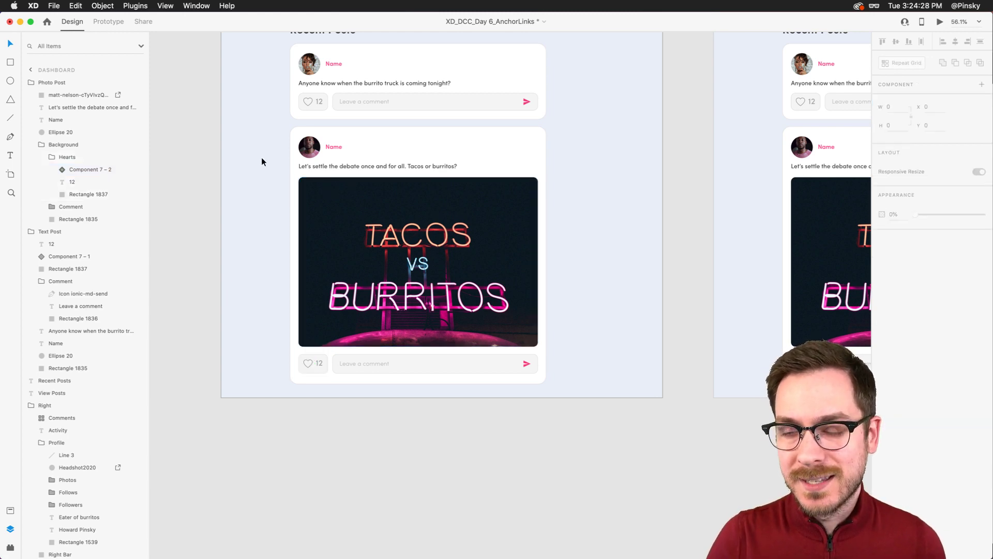
{"action": "scroll", "coordinate": [262, 159], "scroll_direction": "up", "scroll_amount": 10}
{"action": "scroll", "coordinate": [261, 160], "scroll_direction": "right", "scroll_amount": 1}
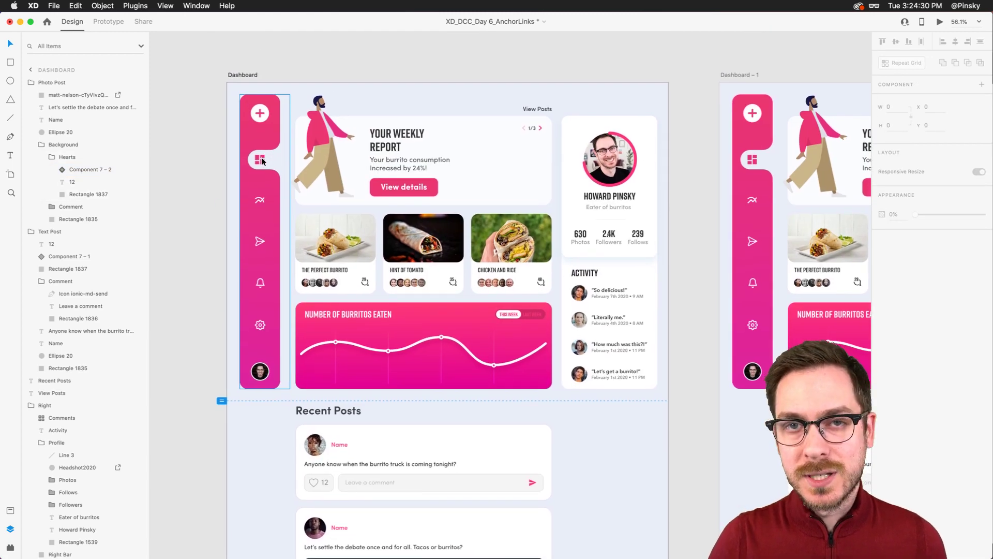